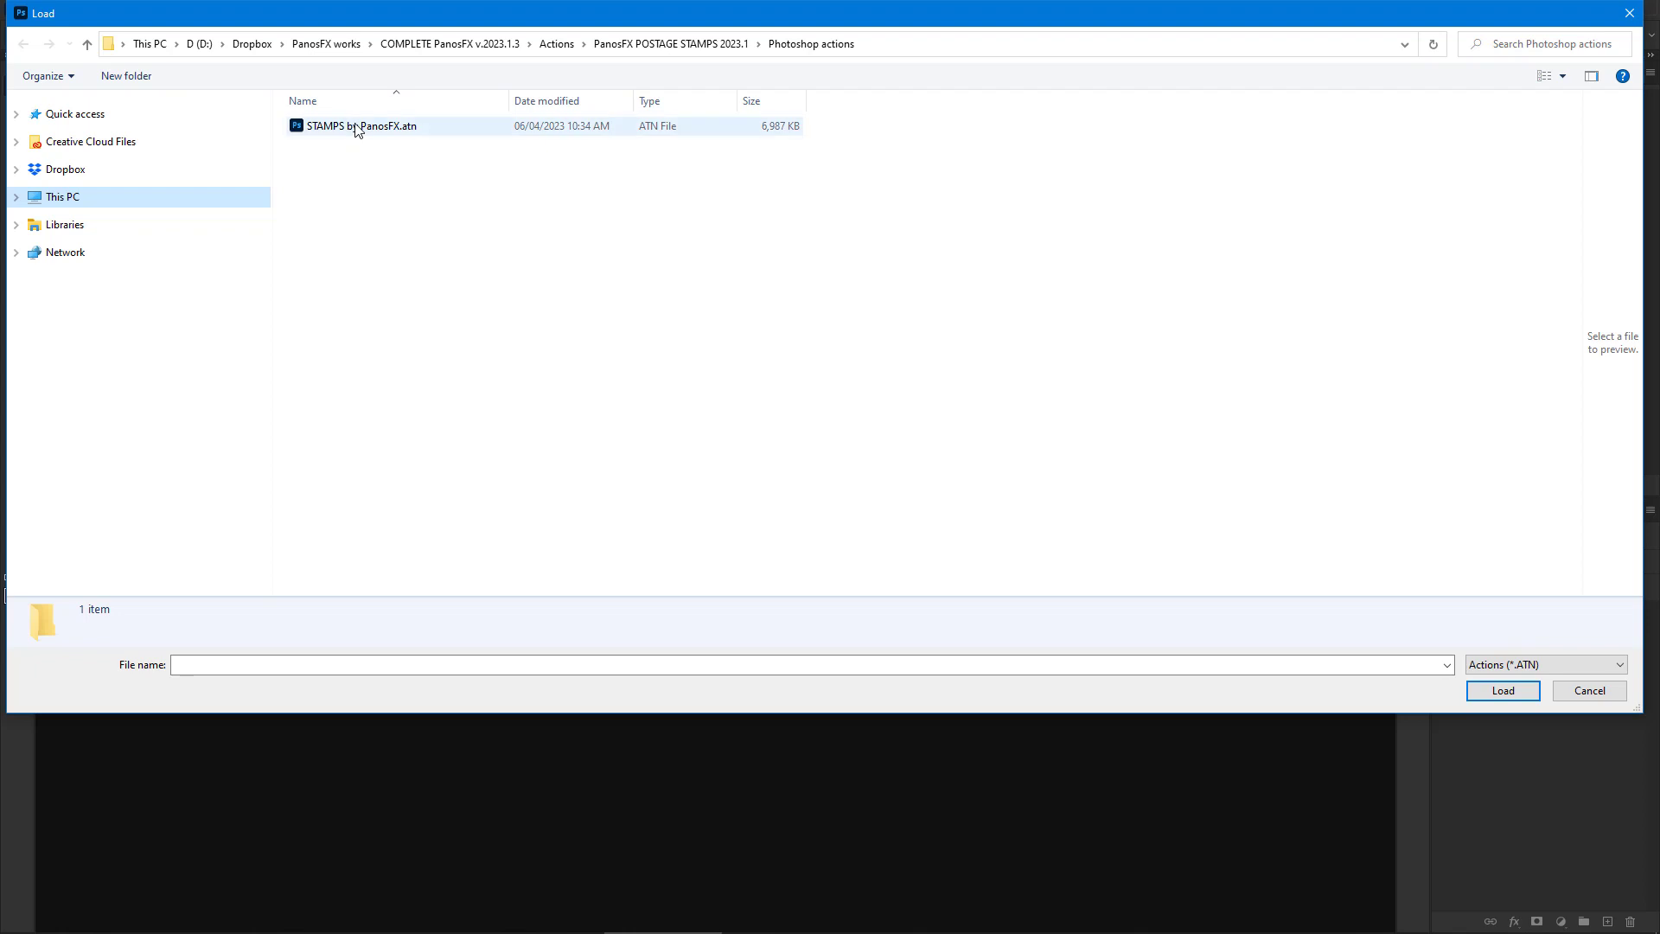
# - Load the STAMPS by PanosFX.atn action set and run its 1 landscape stamp action up to the image size setting
pyautogui.doubleClick(356, 127)
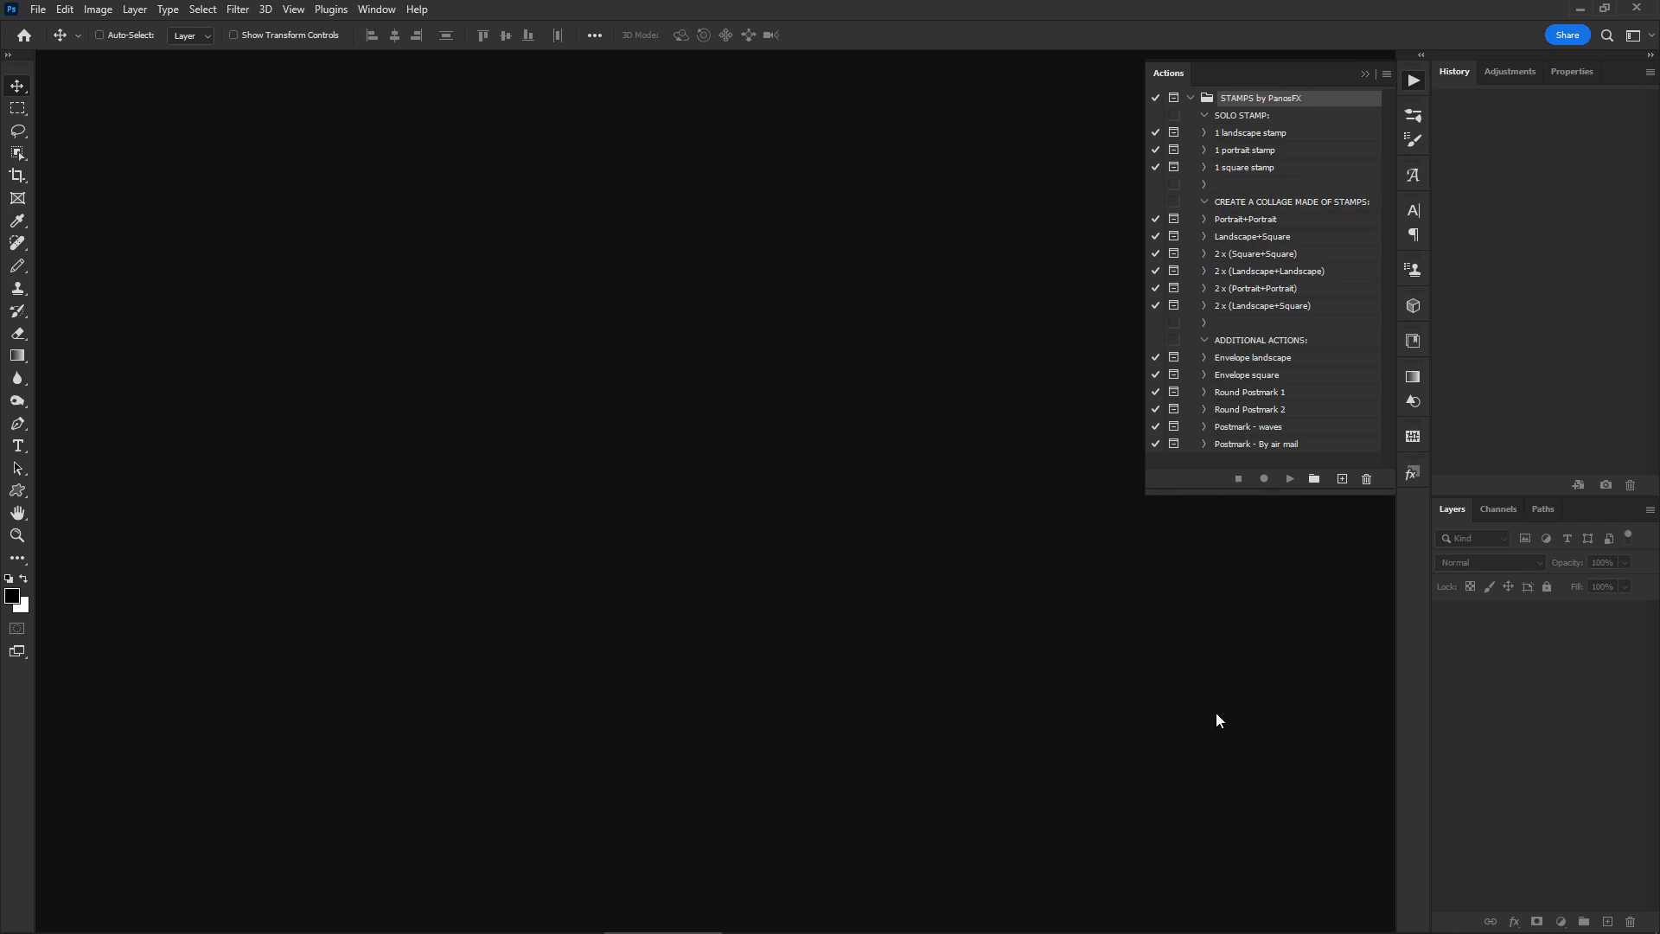
pyautogui.click(1250, 136)
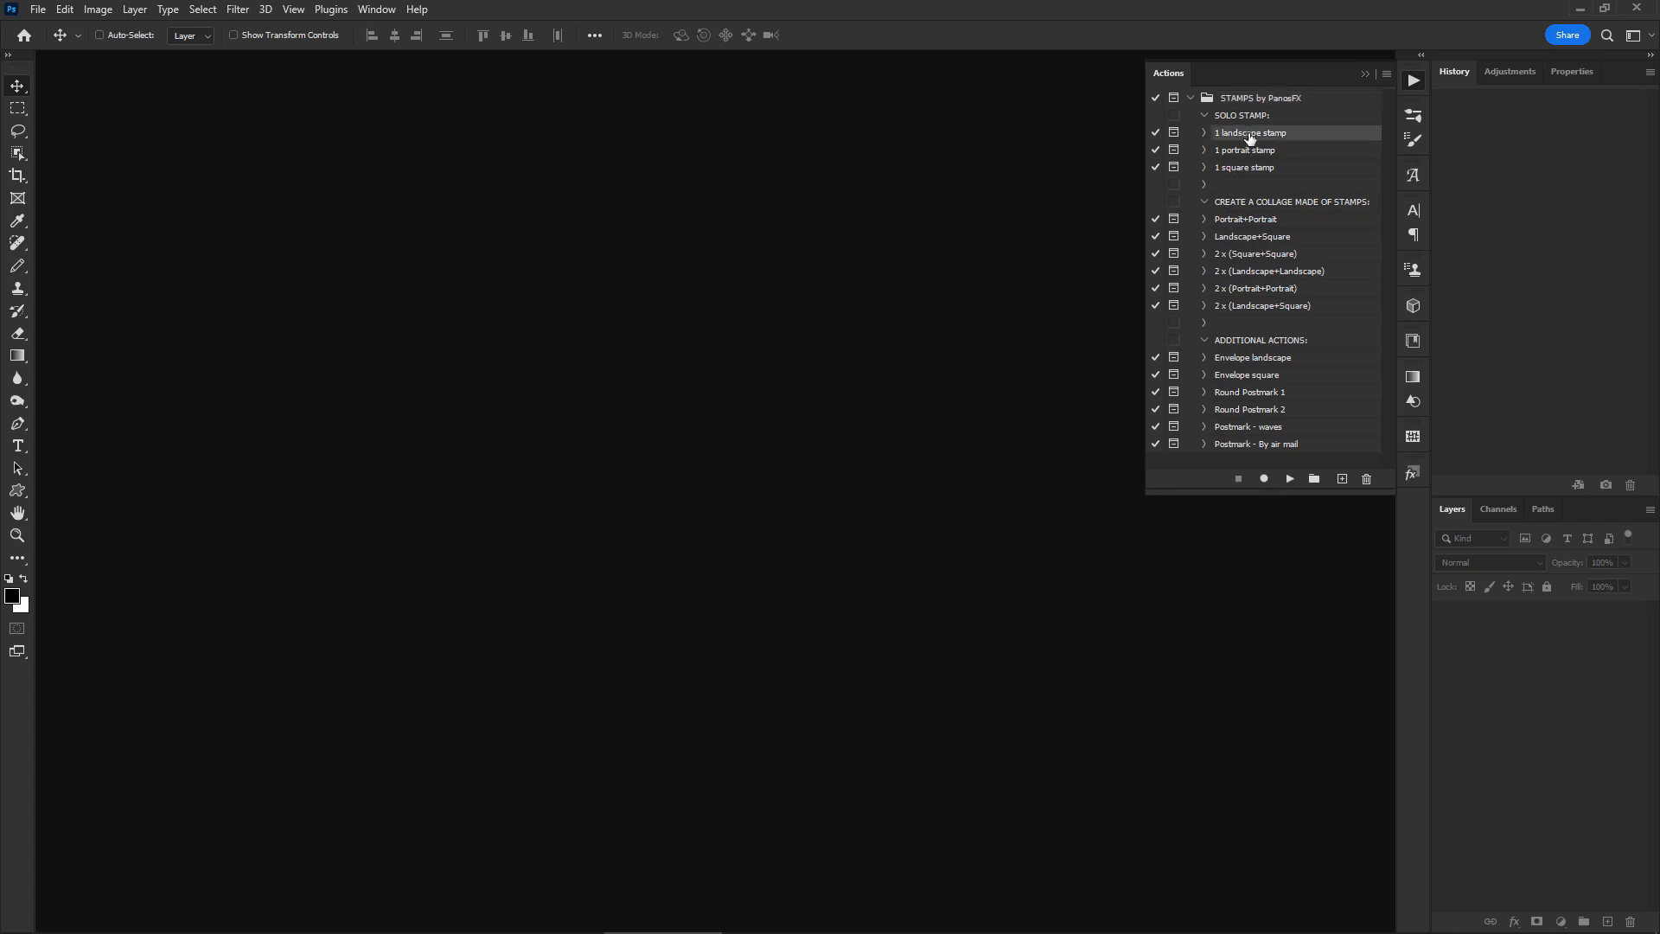
pyautogui.click(1290, 478)
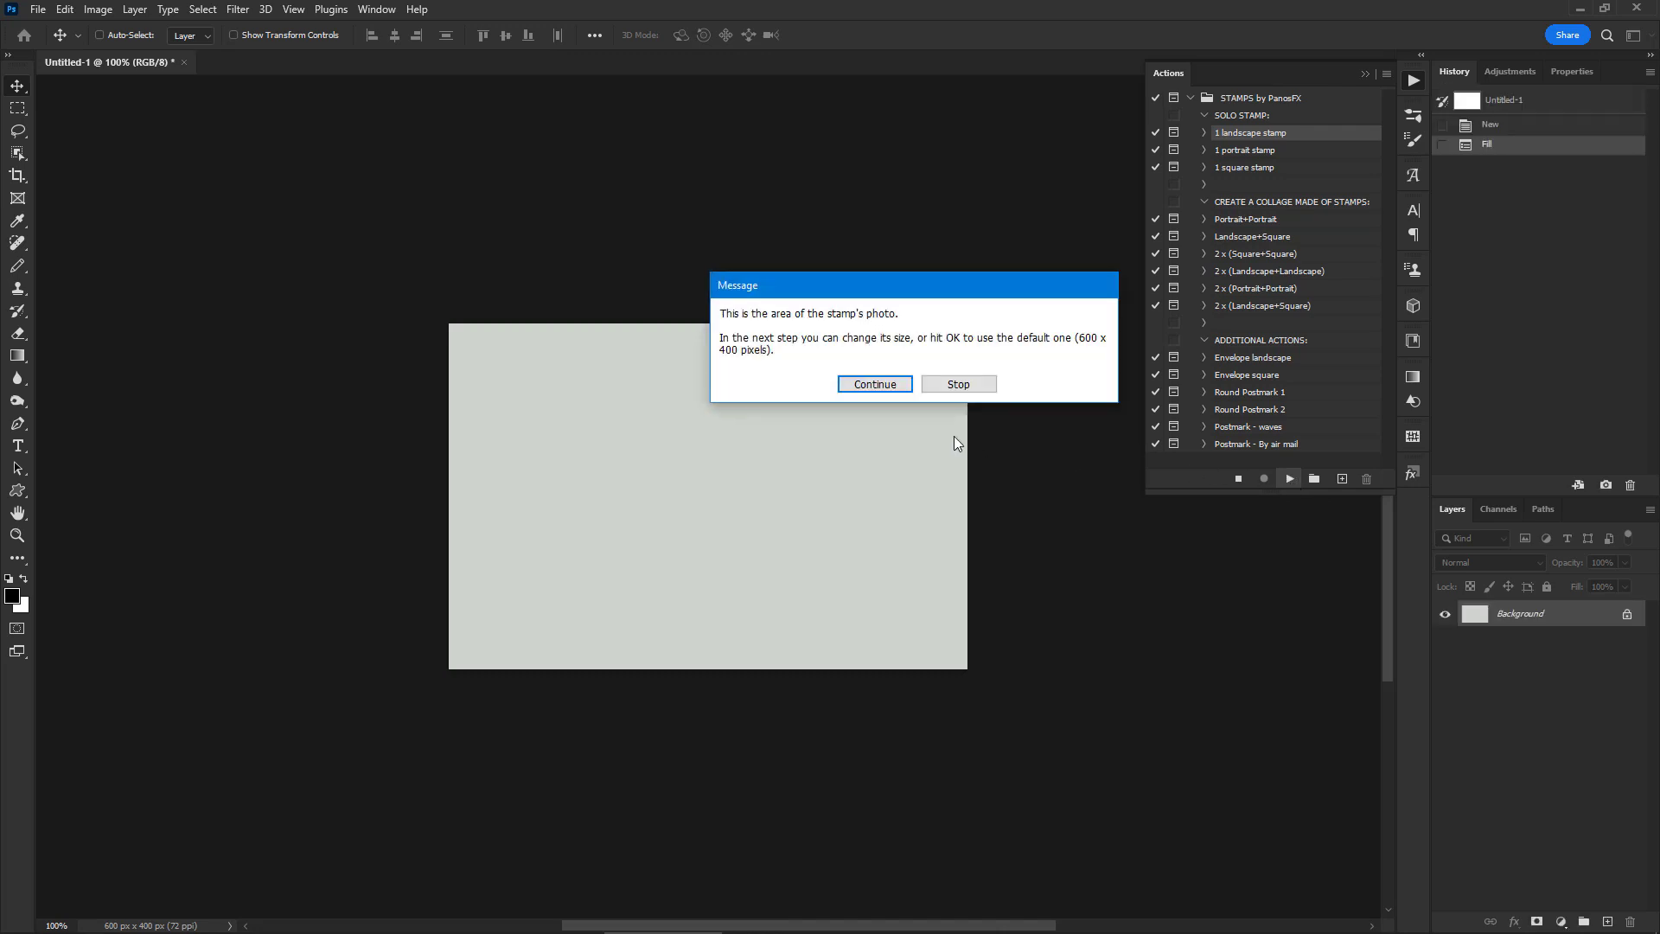
pyautogui.moveTo(860, 273); pyautogui.dragTo(721, 185)
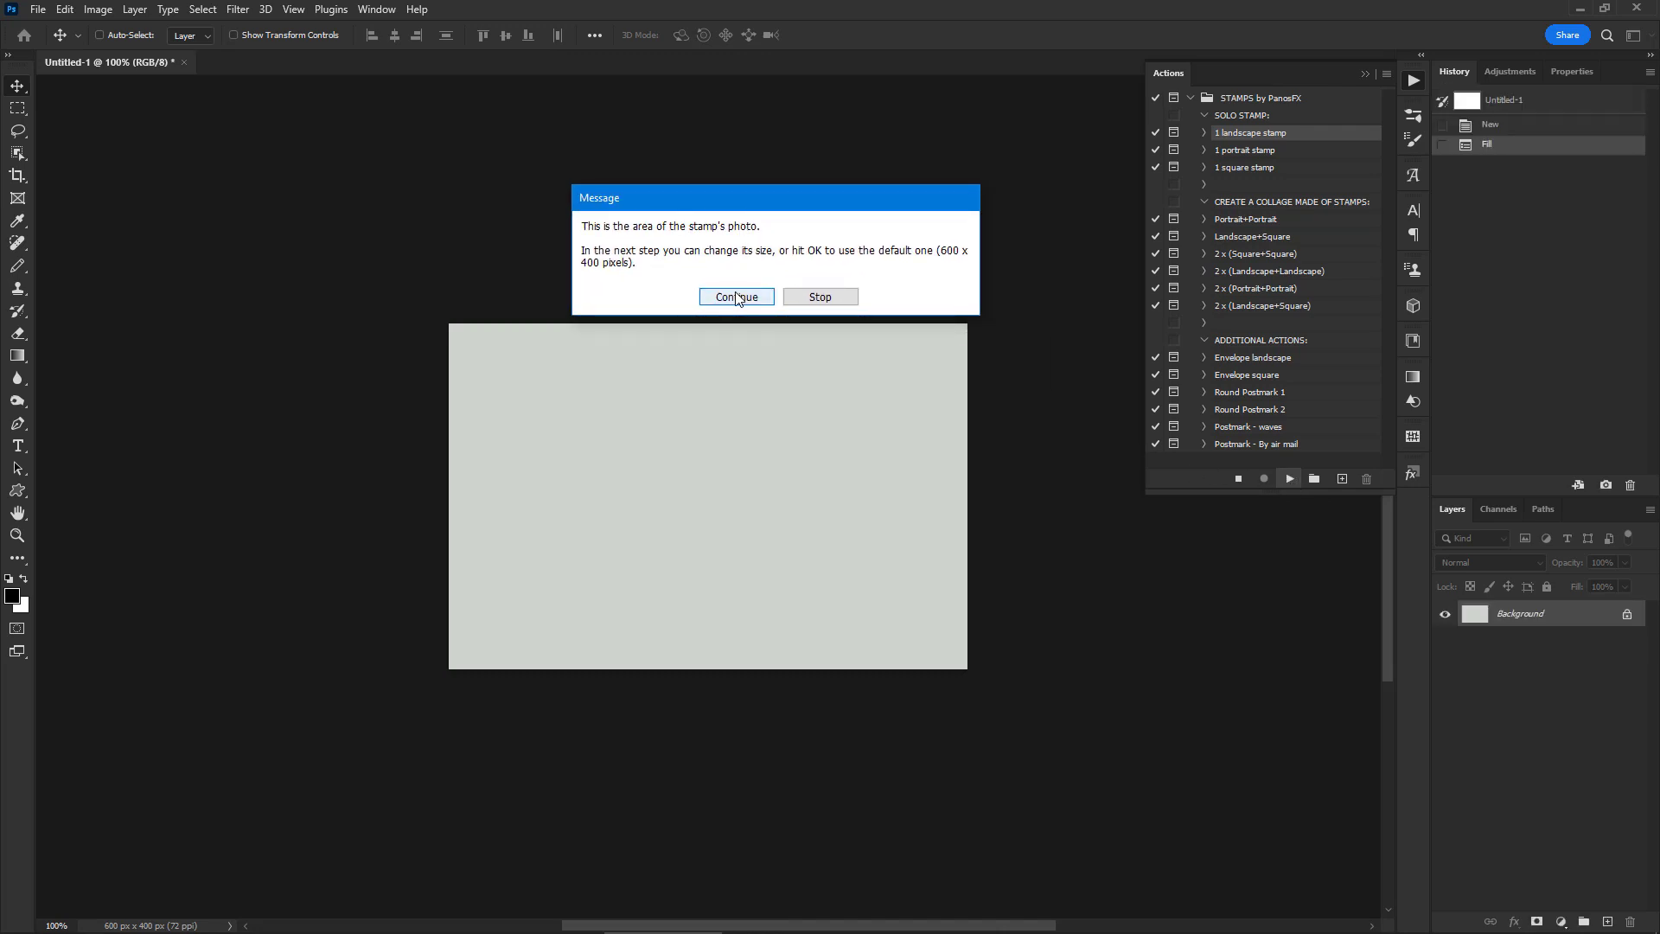
pyautogui.click(736, 296)
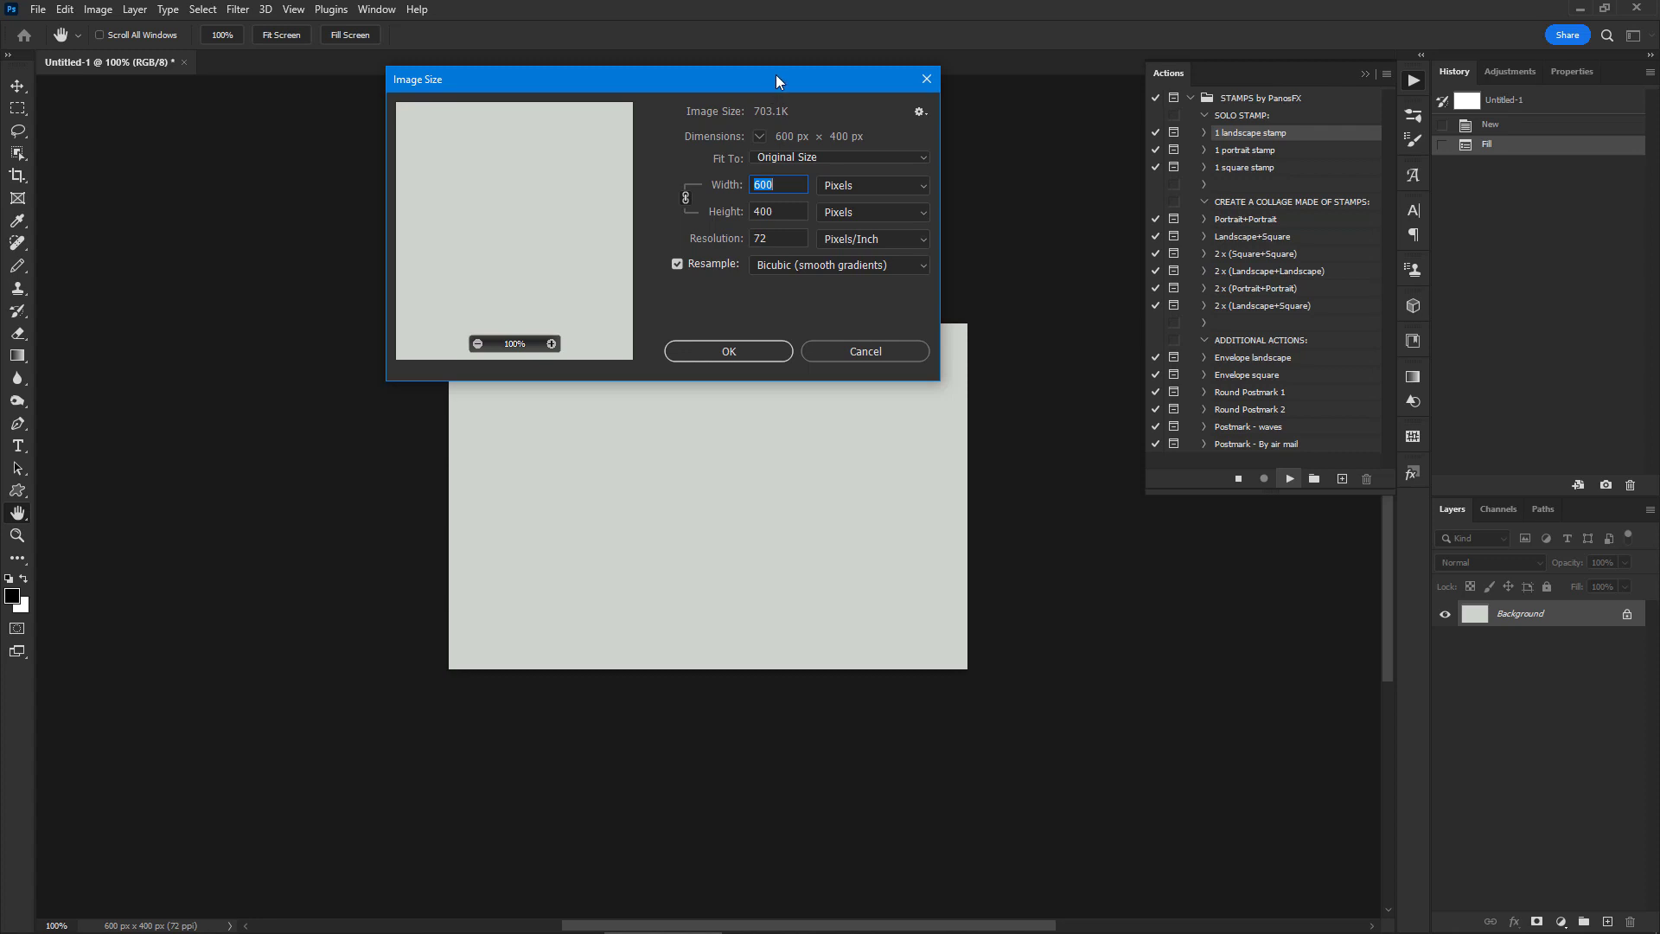
# - Set the stamp's photo area to 750 x 500 pixels and complete the action
pyautogui.moveTo(776, 76); pyautogui.dragTo(819, 22)
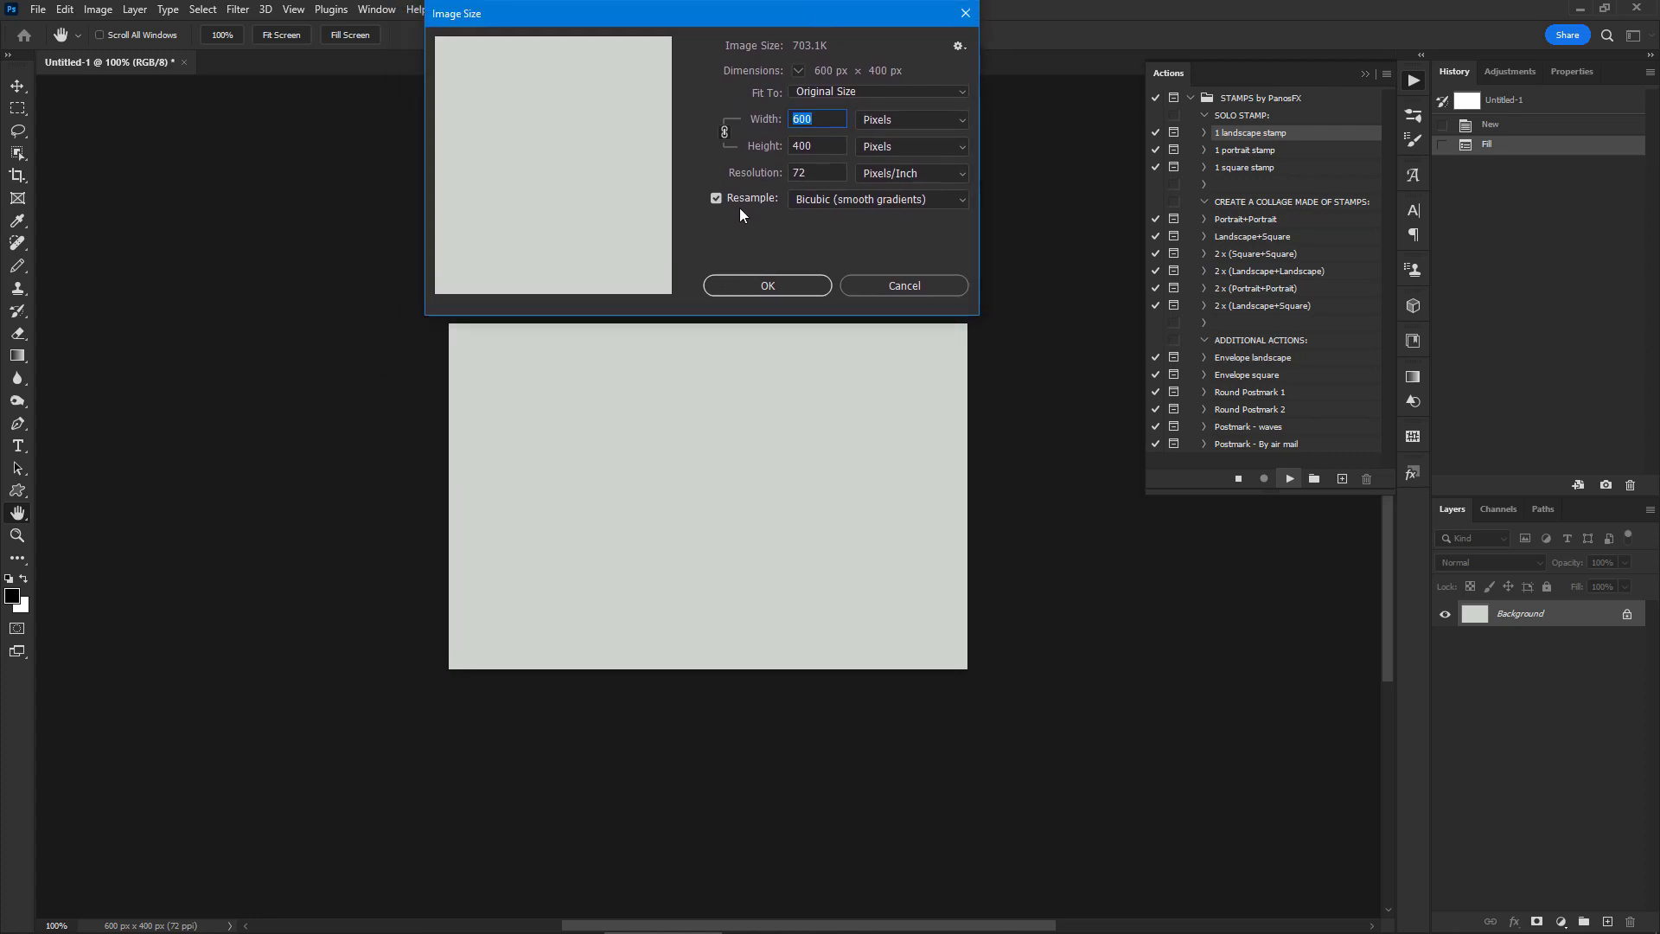
pyautogui.doubleClick(796, 145)
pyautogui.write('500')
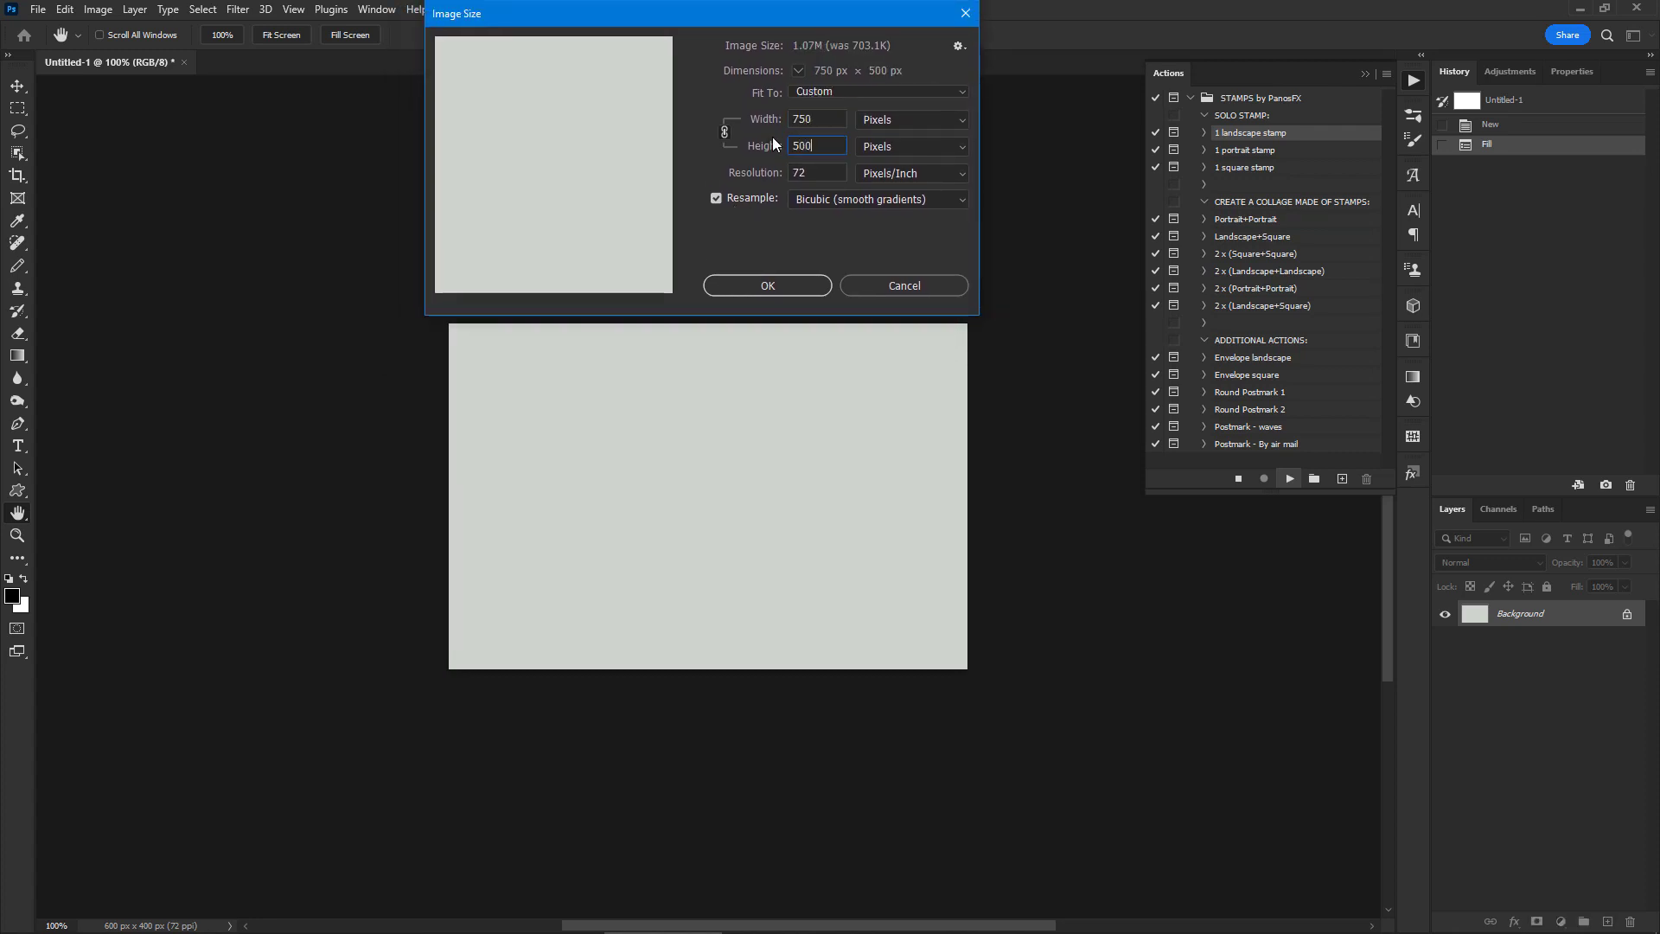
pyautogui.click(810, 280)
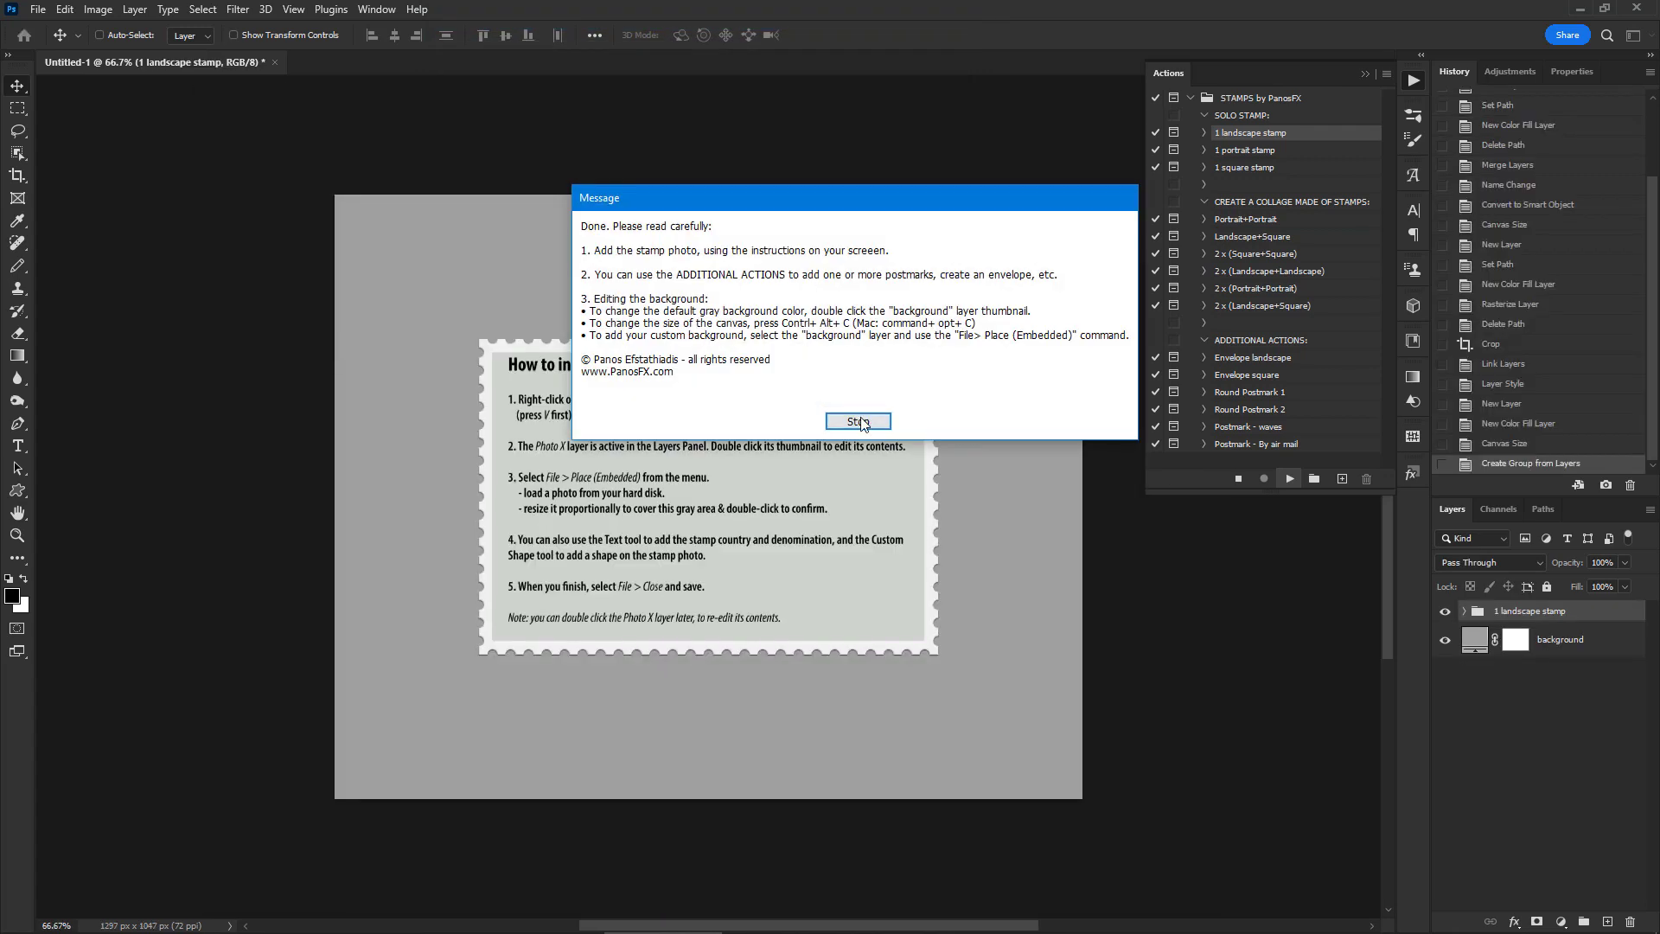
pyautogui.click(857, 422)
pyautogui.hotkey('ctrl', '+')
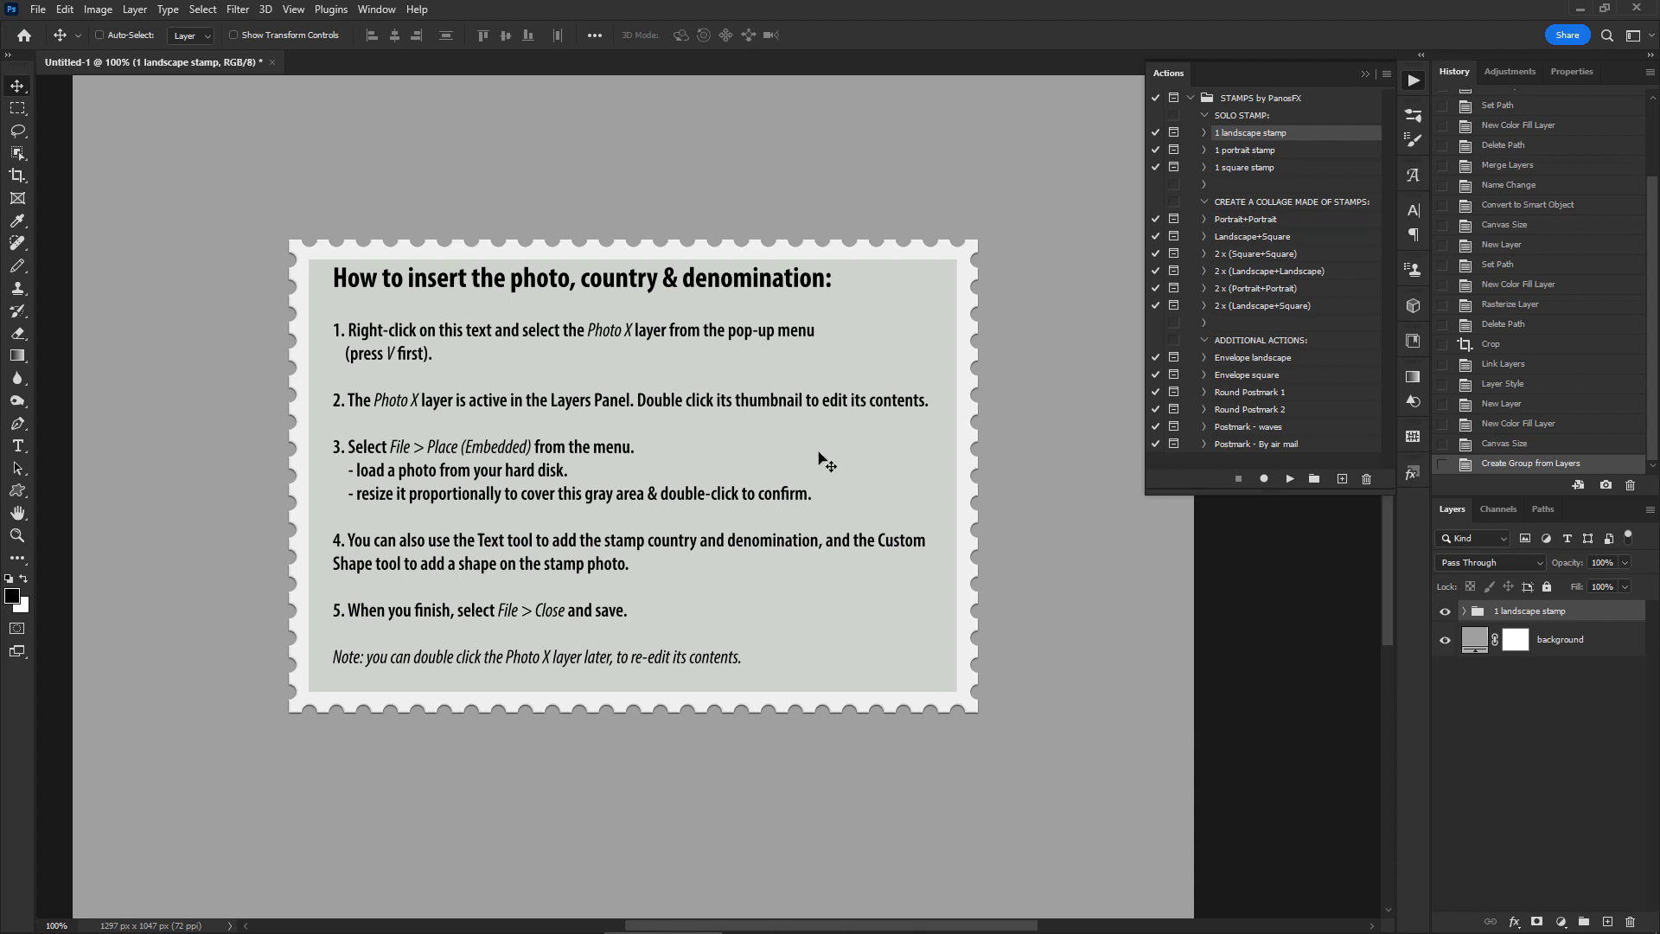
# - Expand the 1 landscape stamp group and open the contents of its Photo 1 smart object for editing
pyautogui.click(1465, 611)
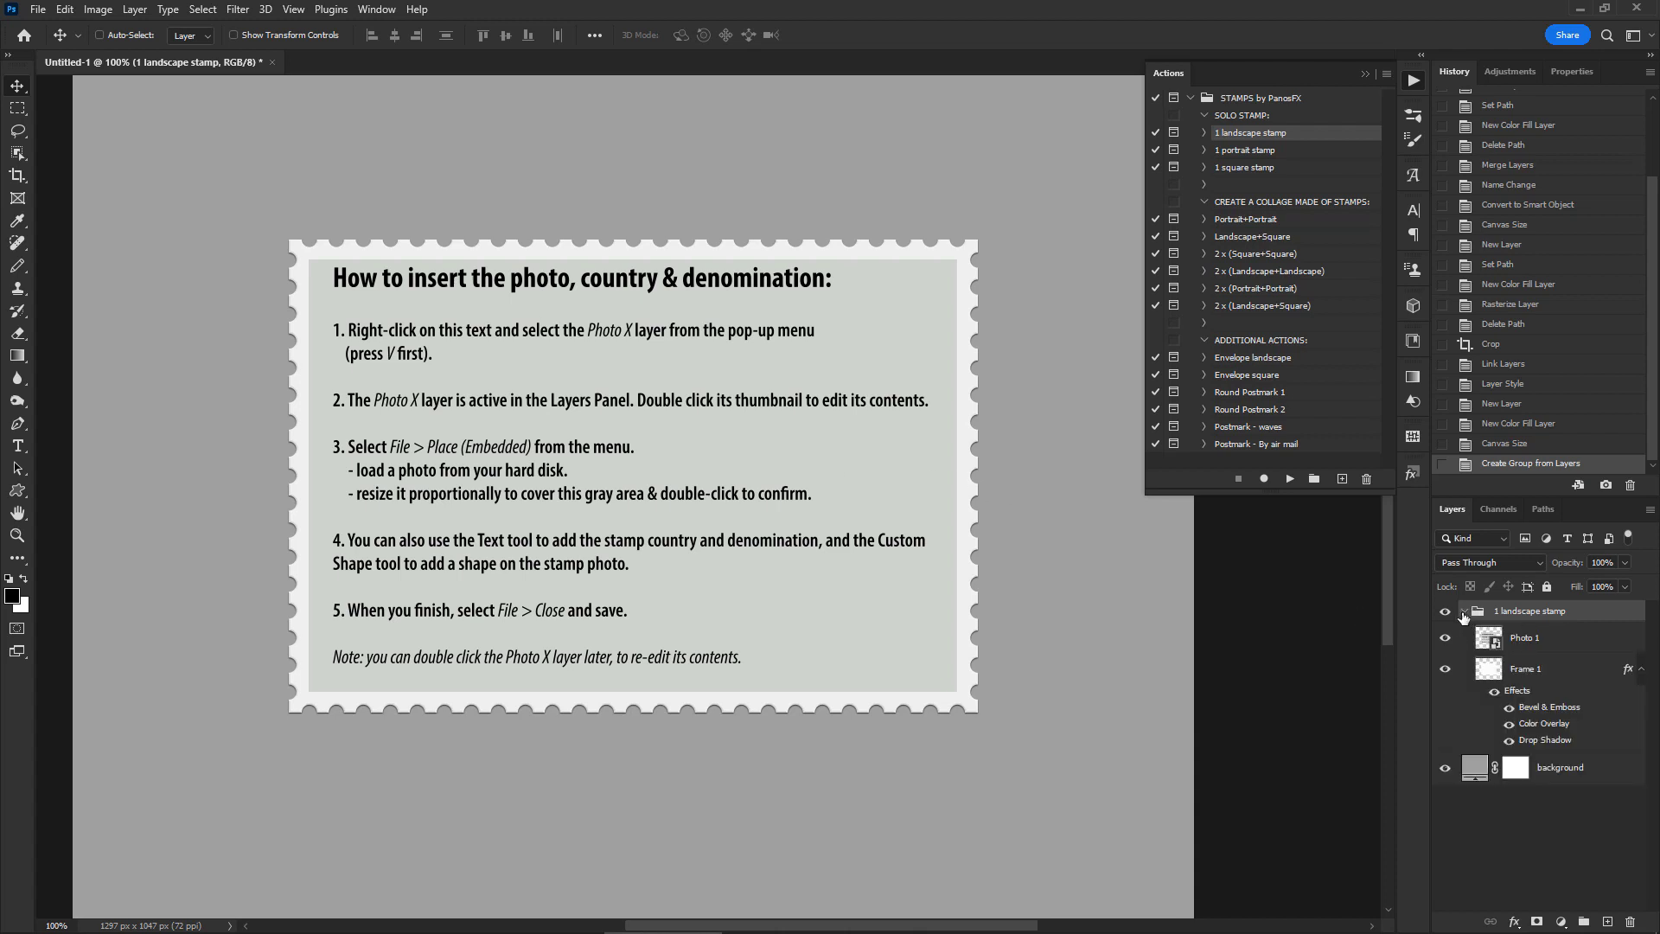
pyautogui.click(1535, 641)
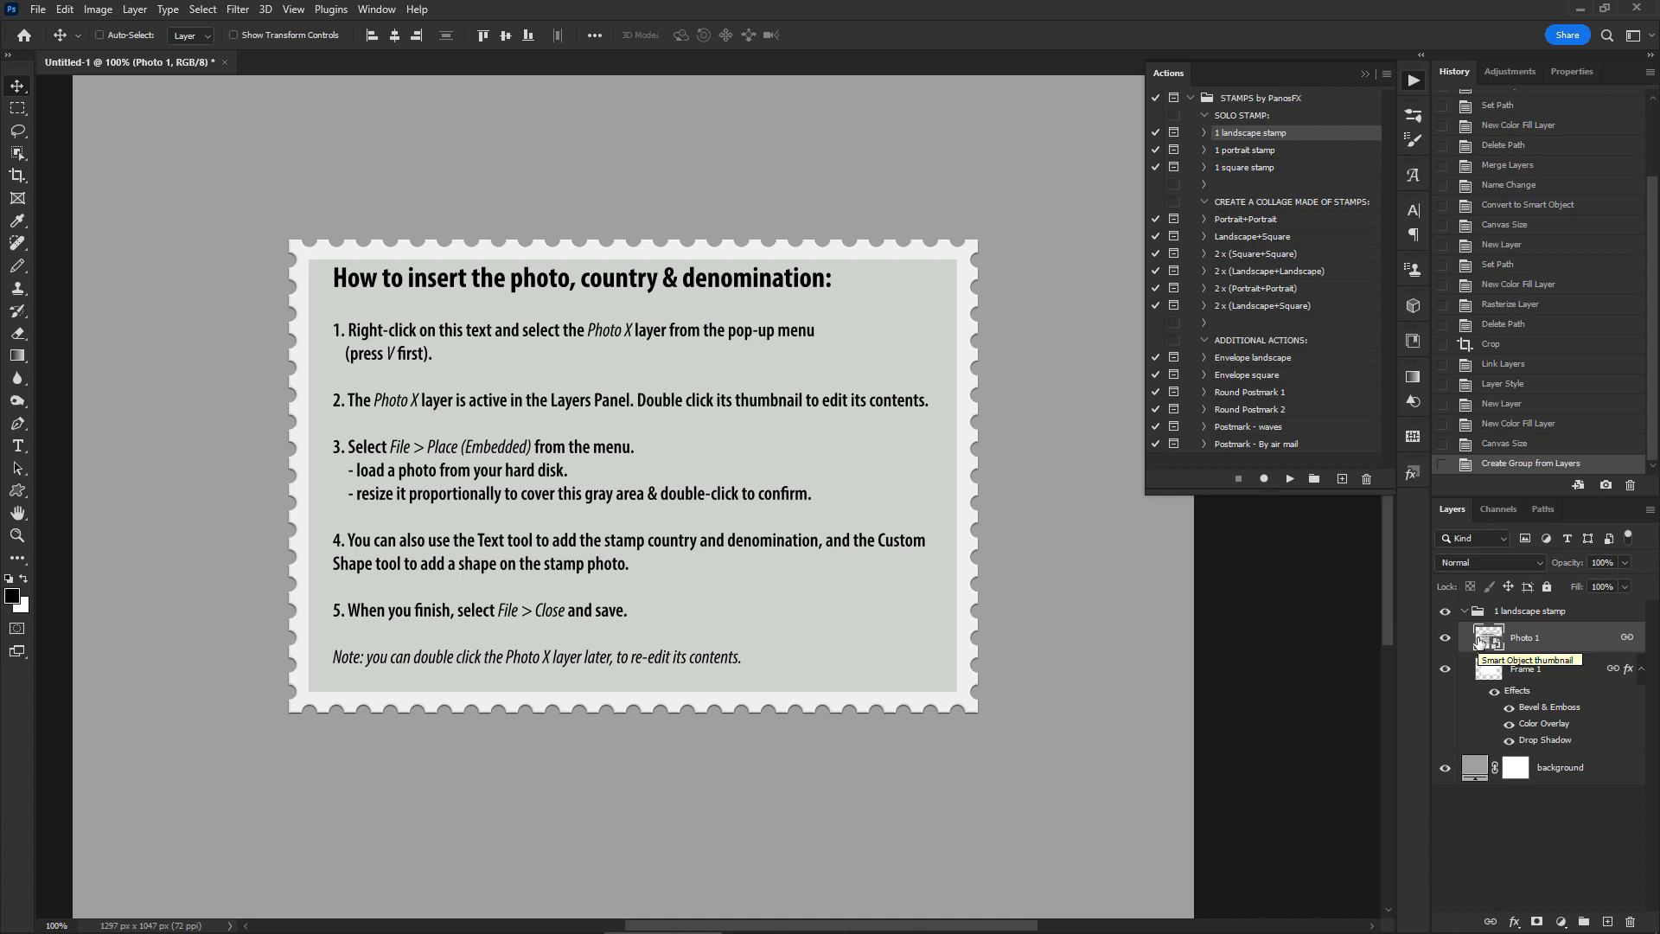
pyautogui.rightClick(1527, 643)
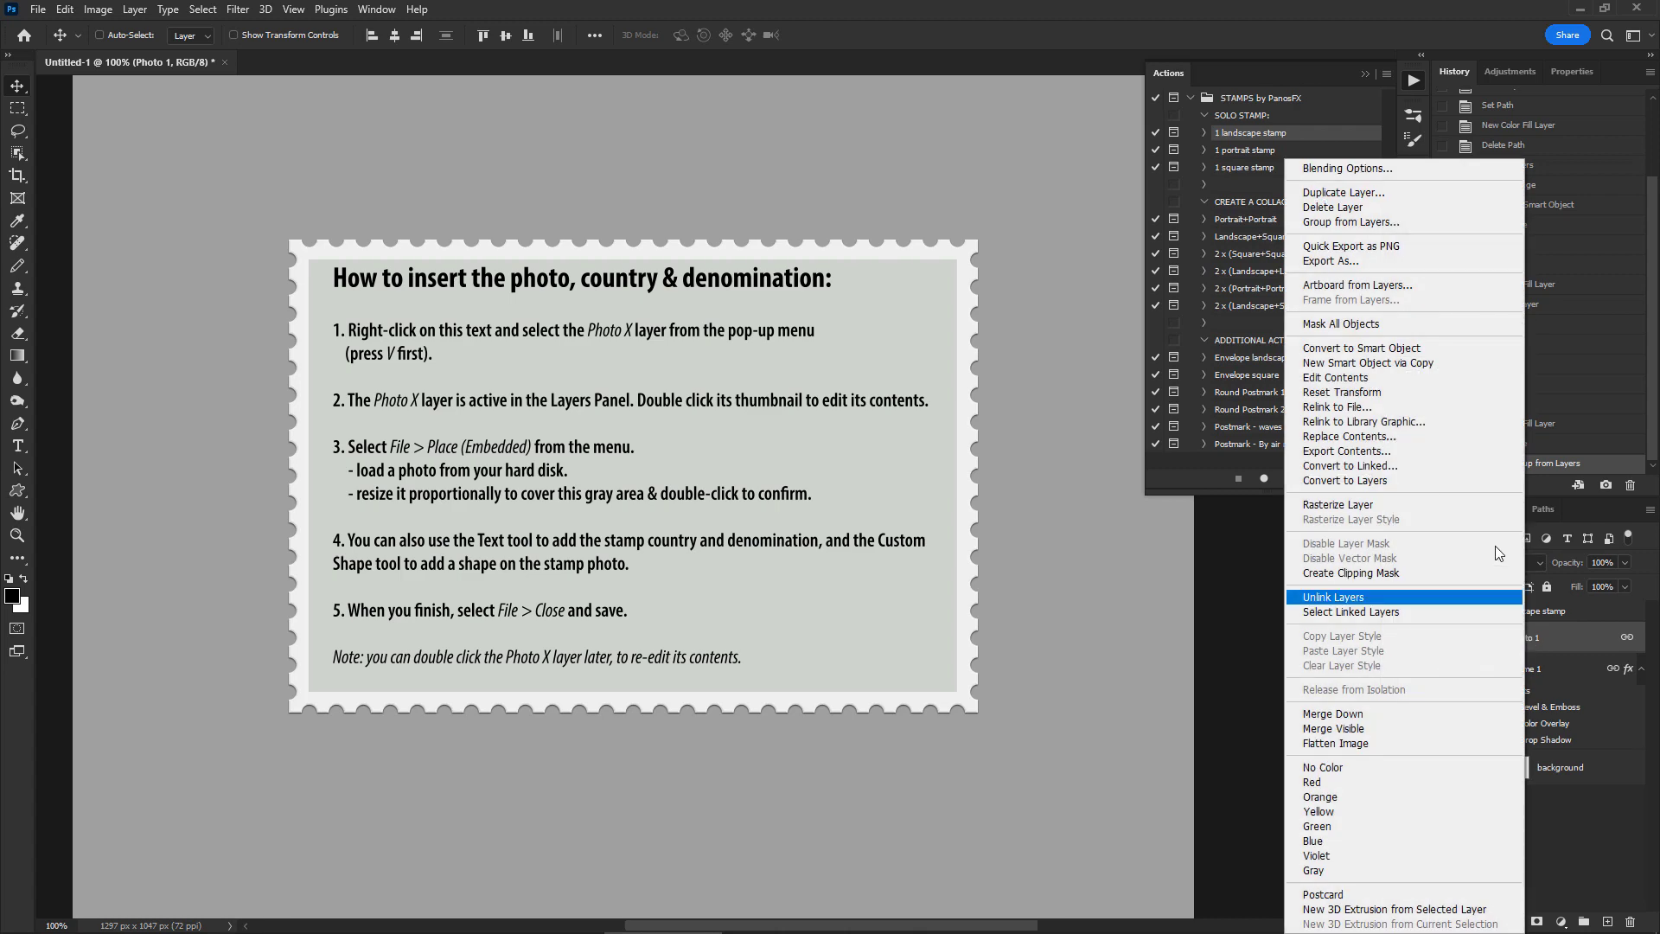
pyautogui.click(1399, 378)
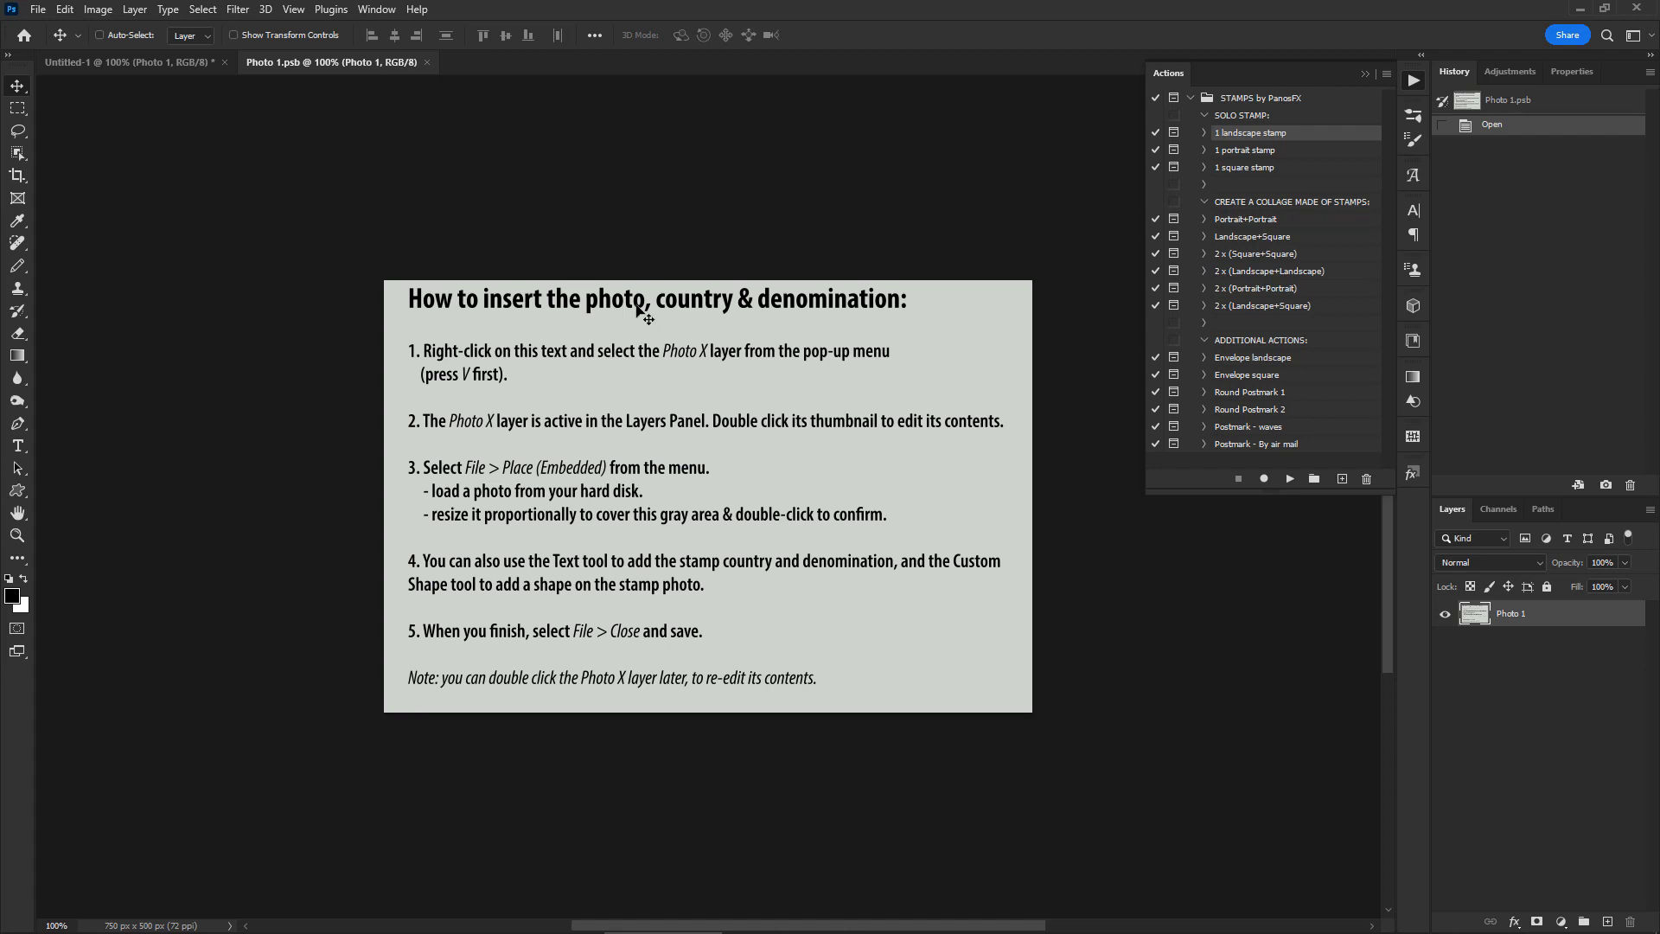
# - Place the red sandstone canyon photo as an embedded image, scaled to 14.39% so it covers the whole canvas
pyautogui.click(41, 10)
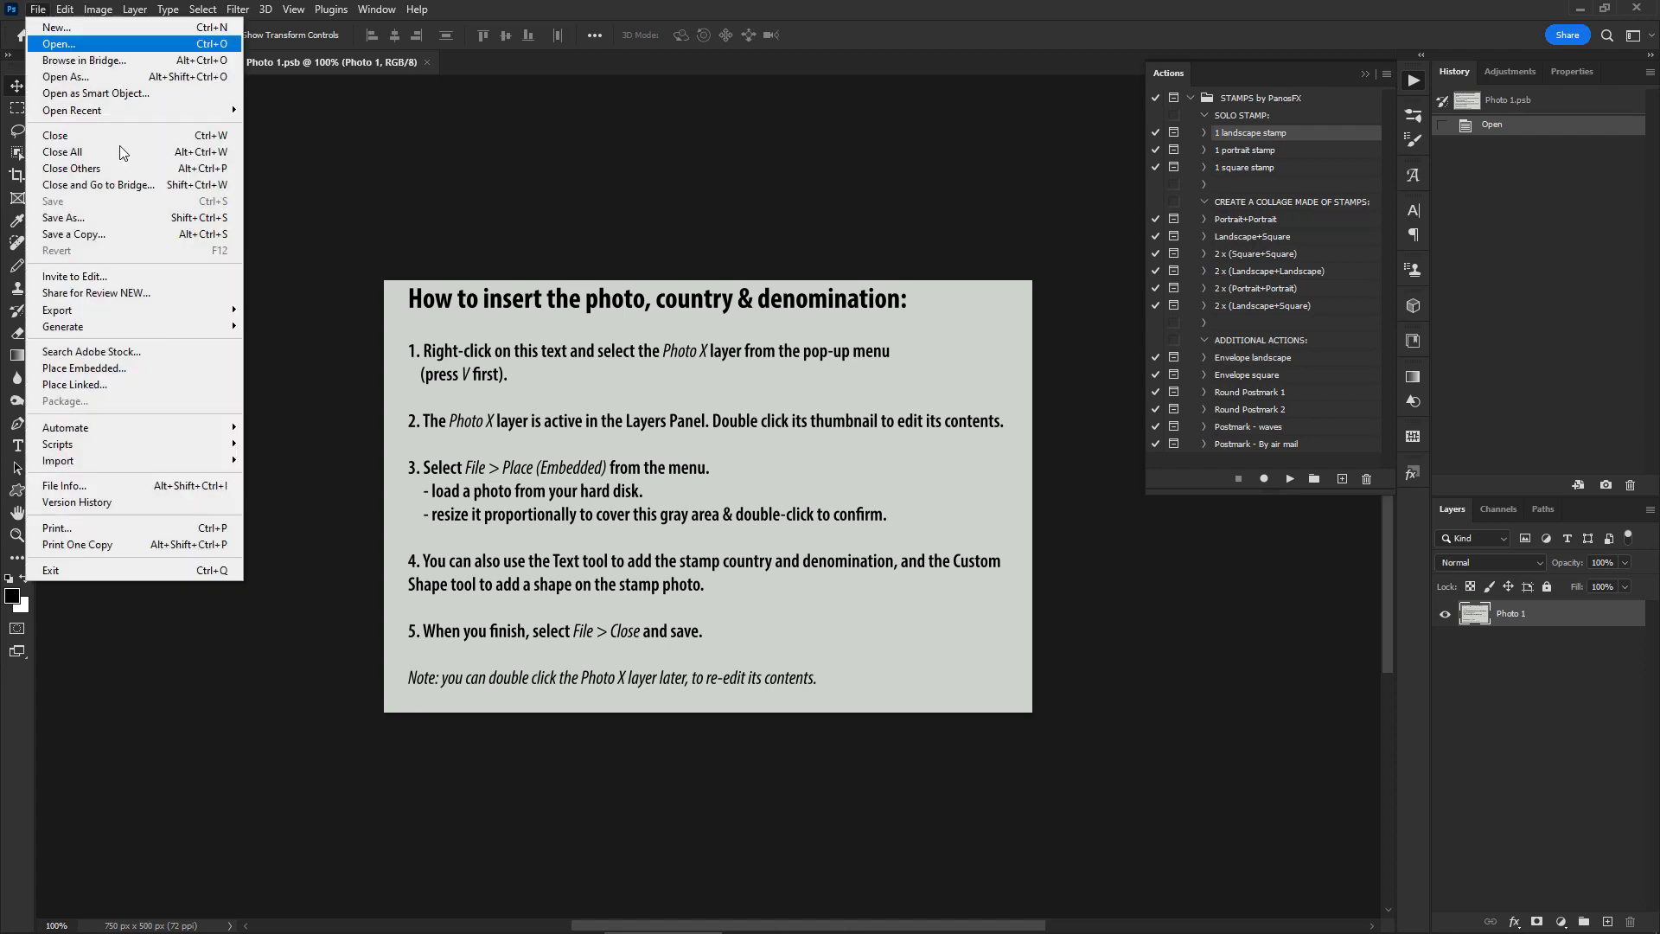
pyautogui.click(148, 364)
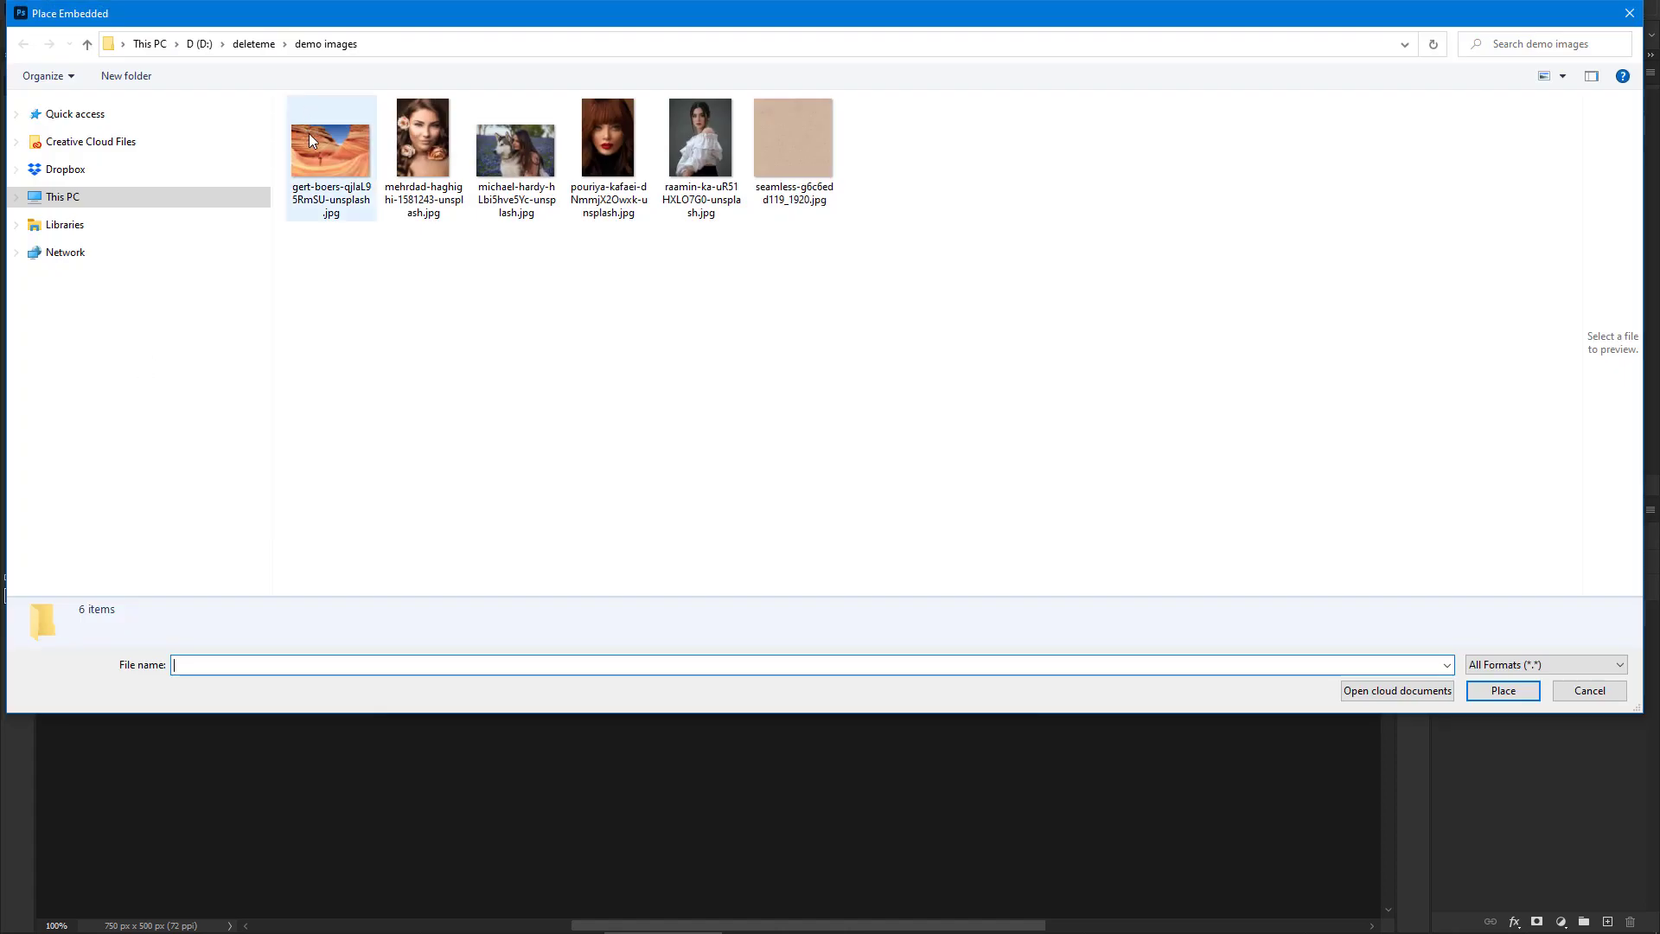
pyautogui.doubleClick(309, 133)
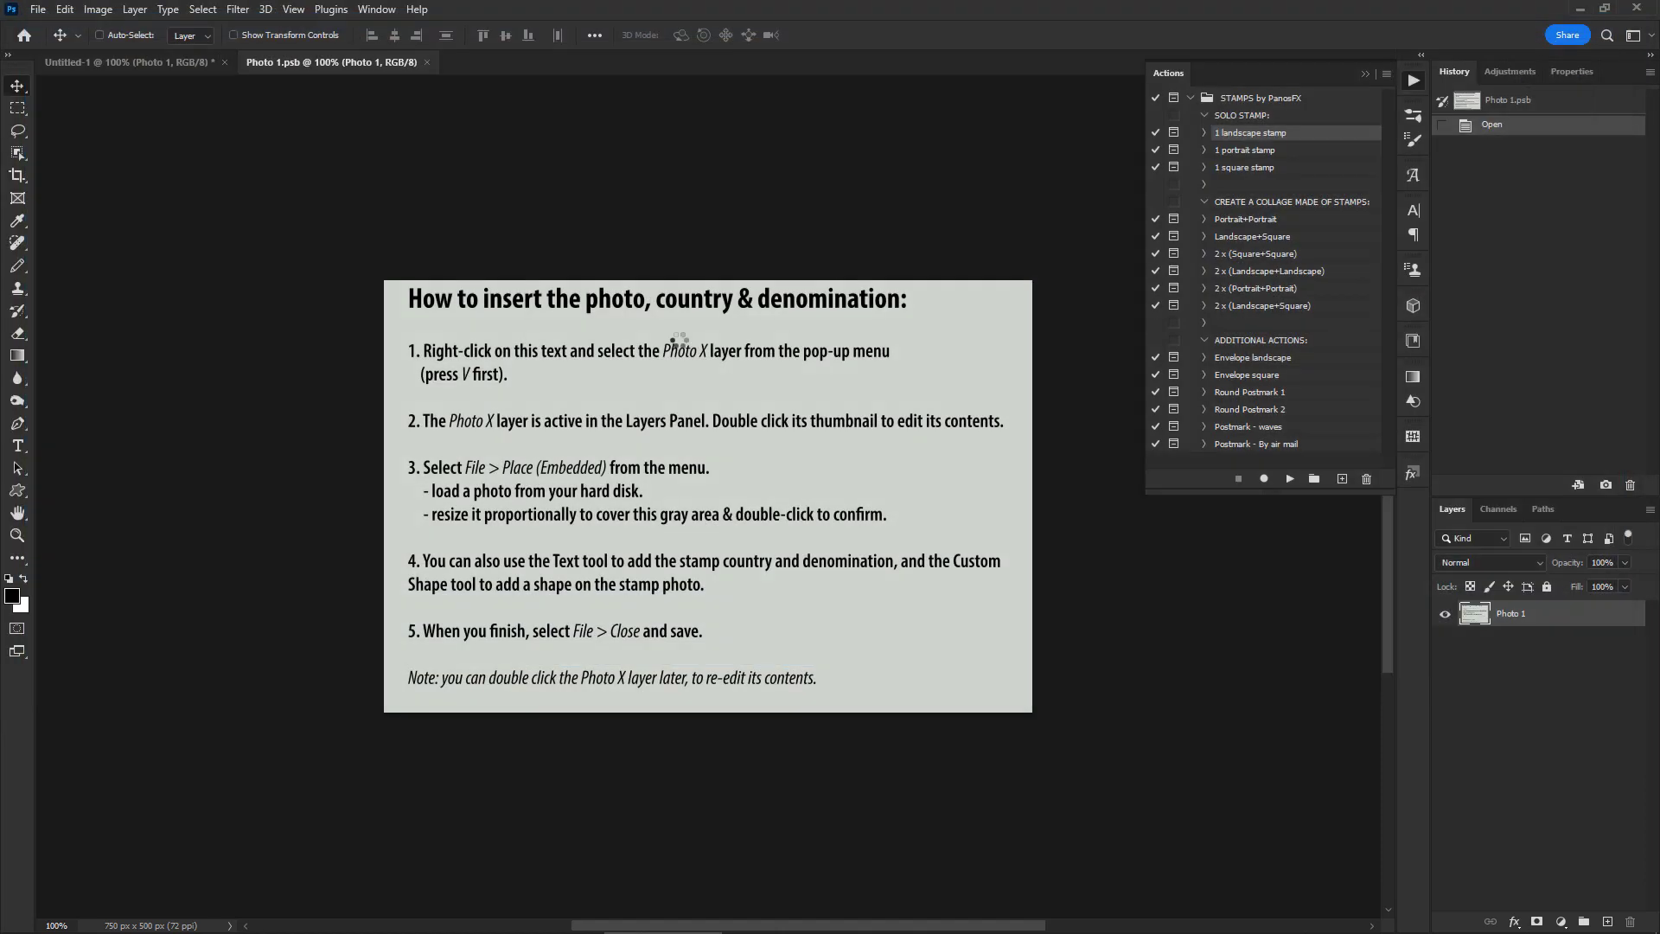
pyautogui.moveTo(1034, 280); pyautogui.dragTo(1033, 279)
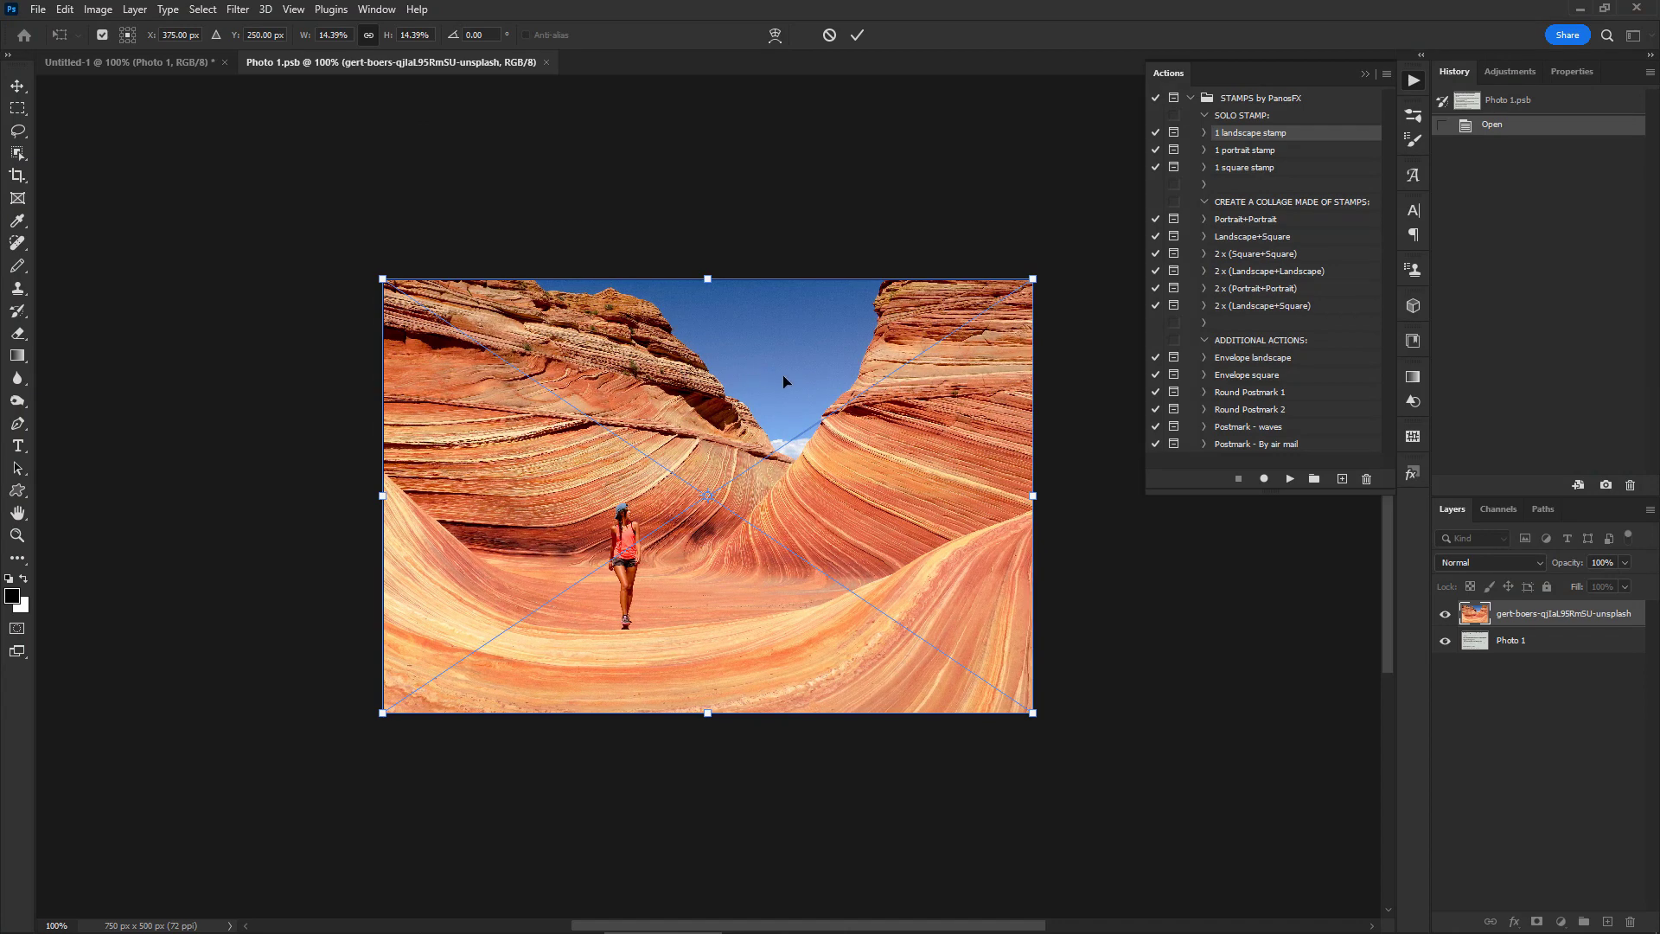
pyautogui.press('Return')
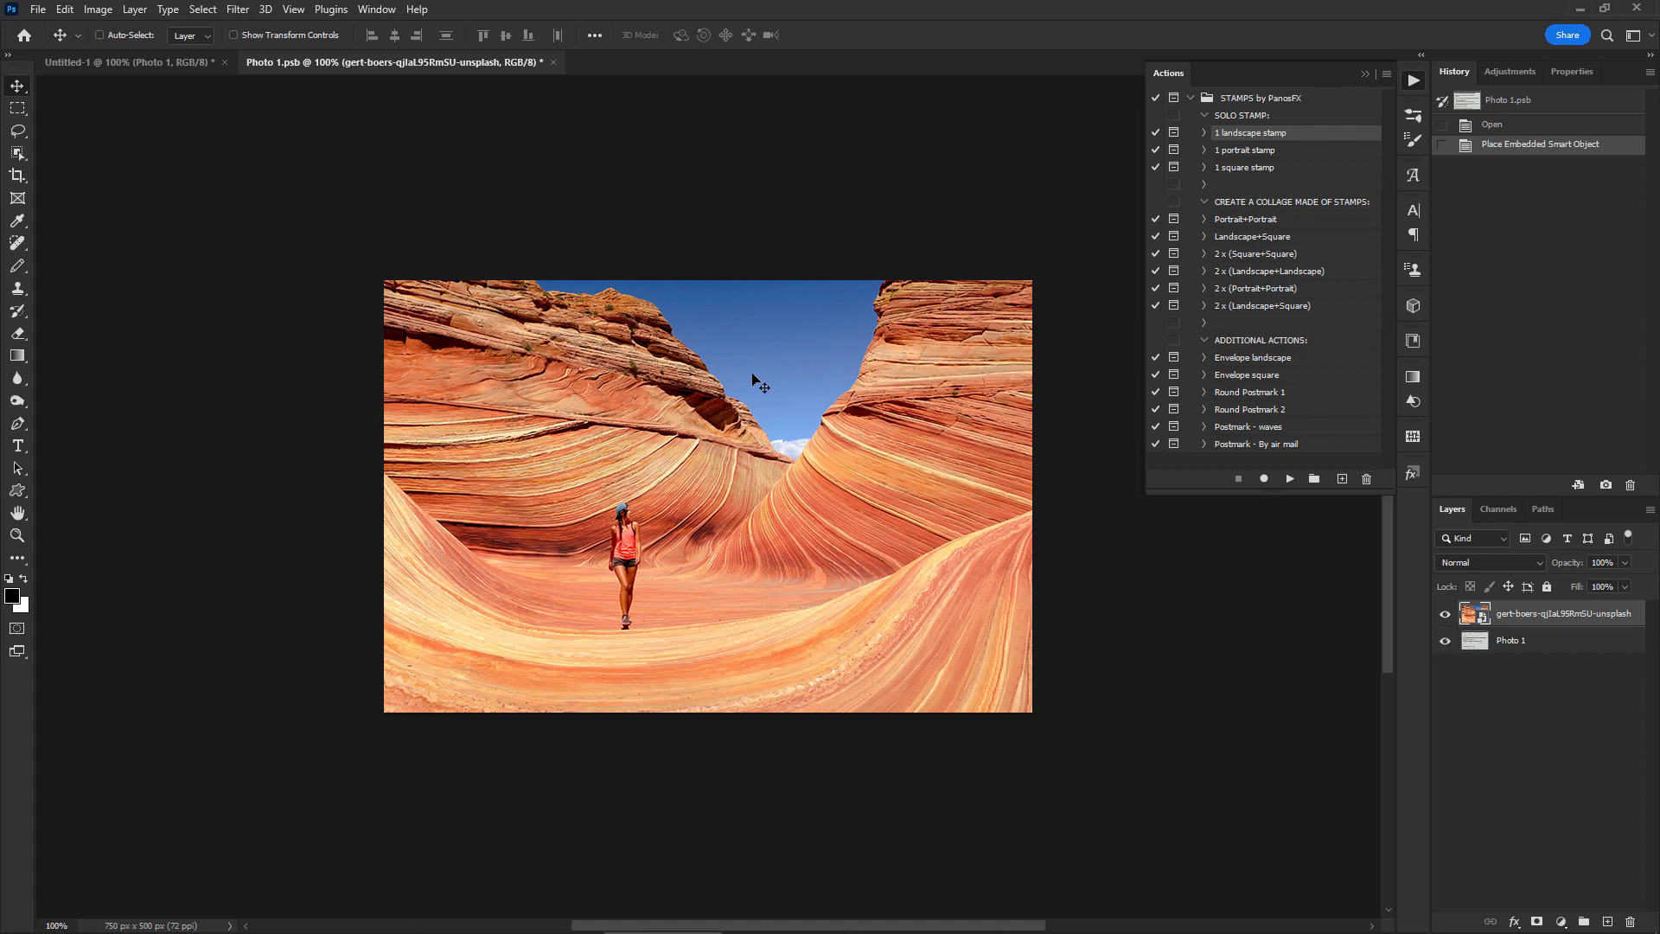
# - Start a left-aligned text line near the photo's lower edge in 60 pt Bebas Neue Pro
pyautogui.press('t')
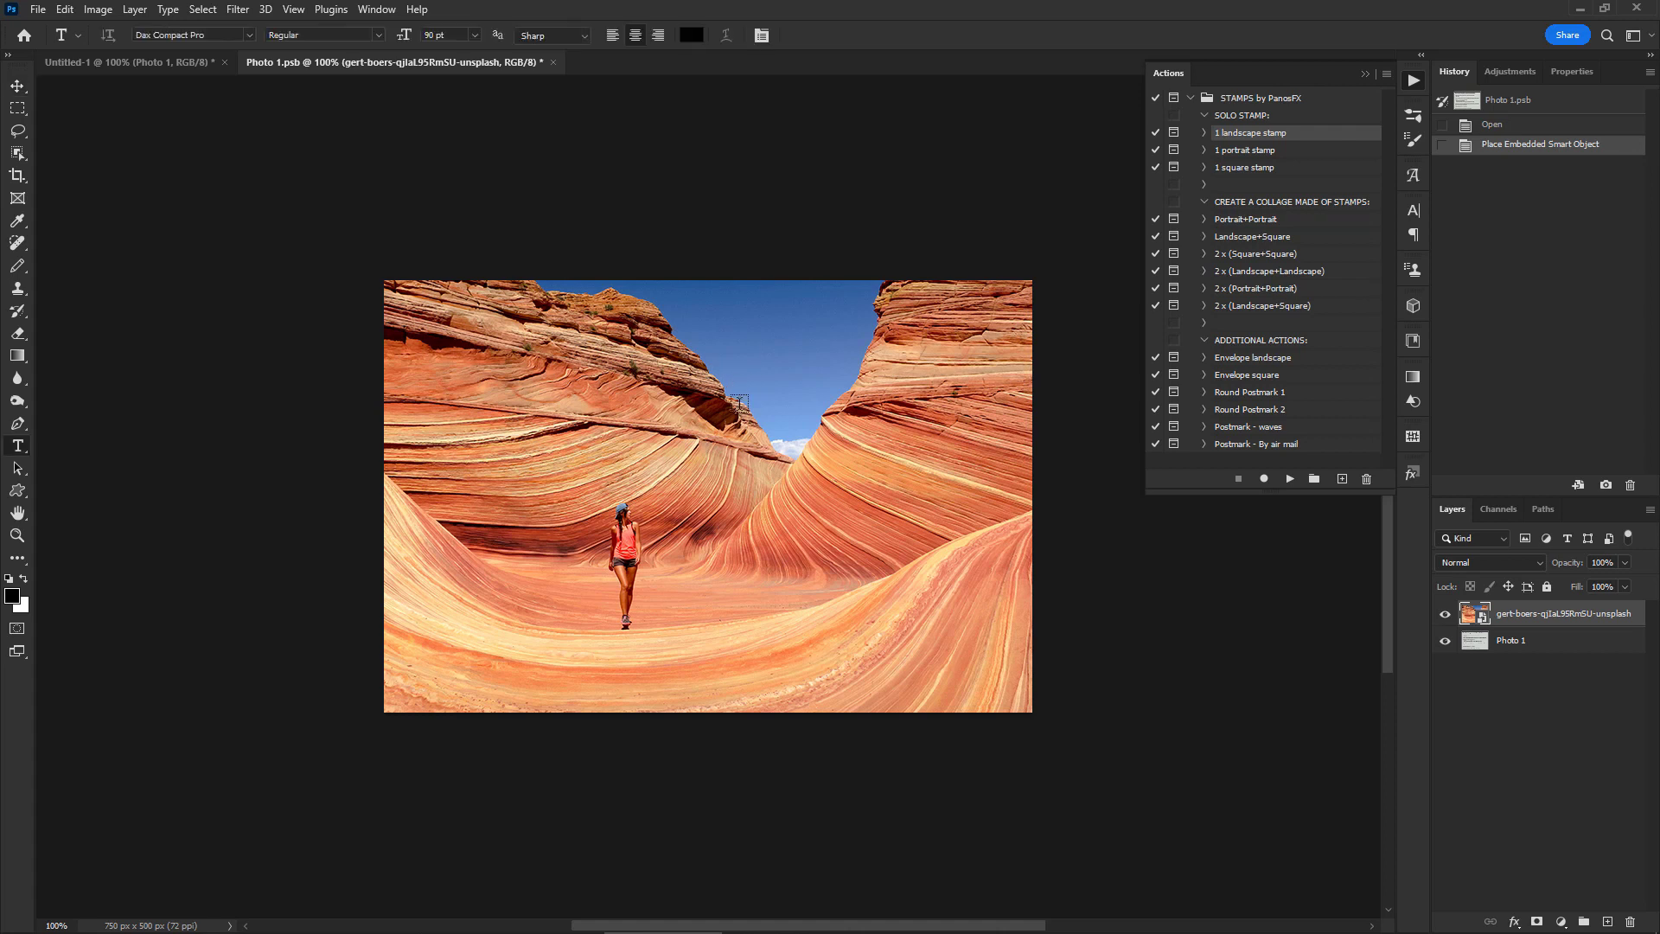
pyautogui.click(735, 663)
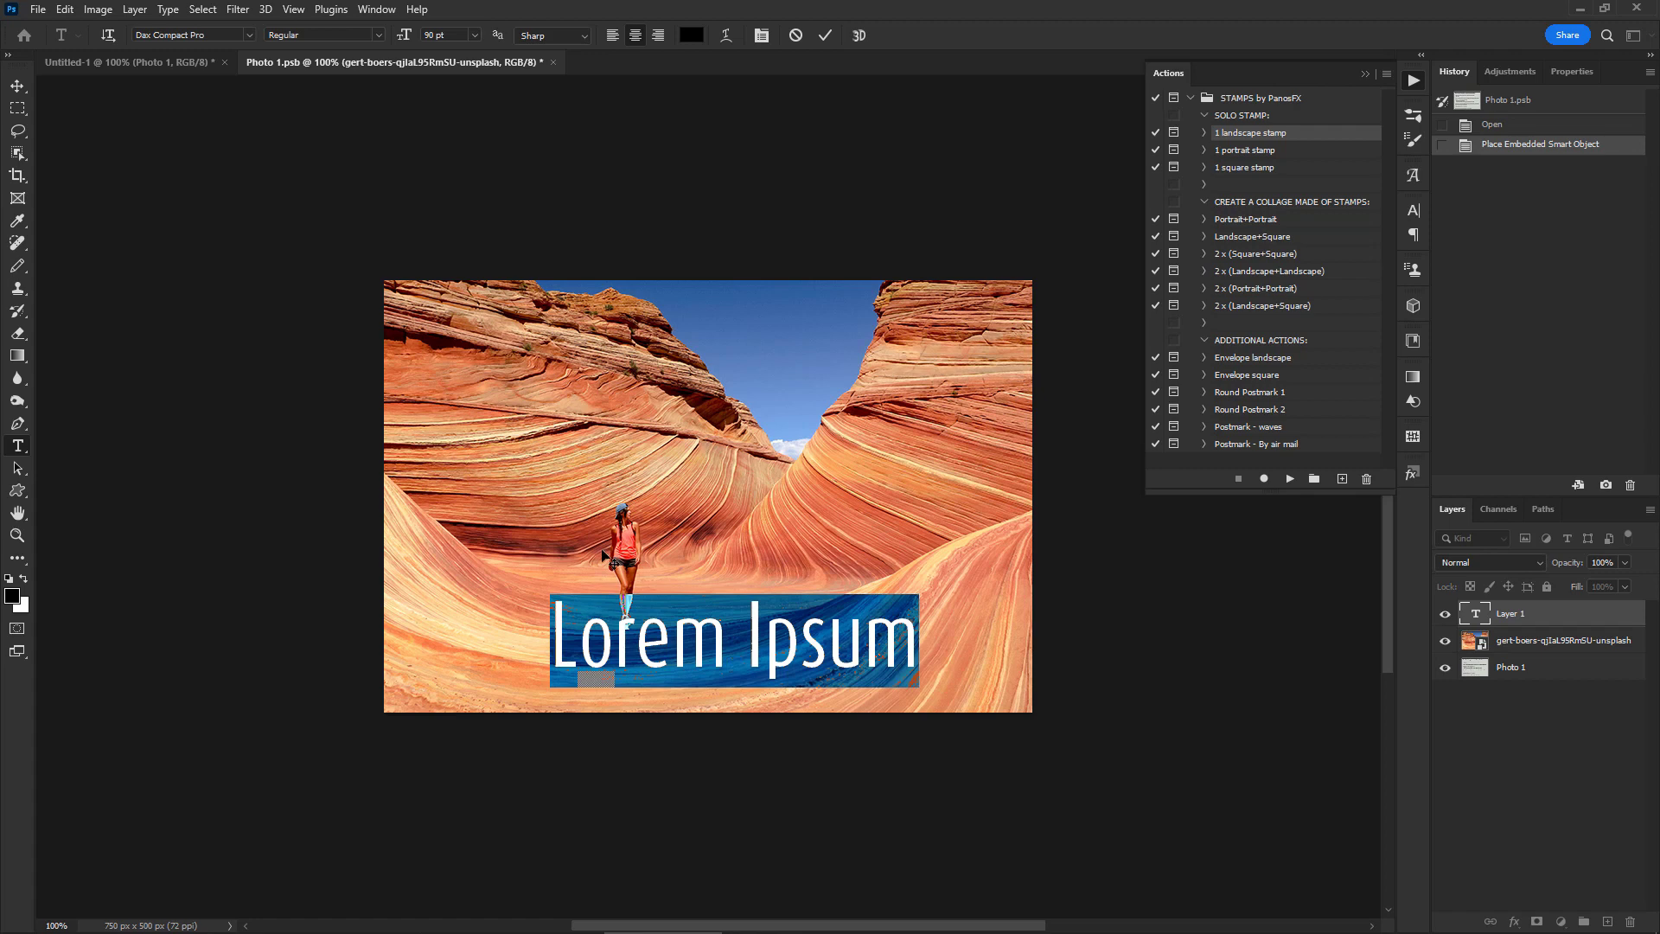
pyautogui.click(612, 34)
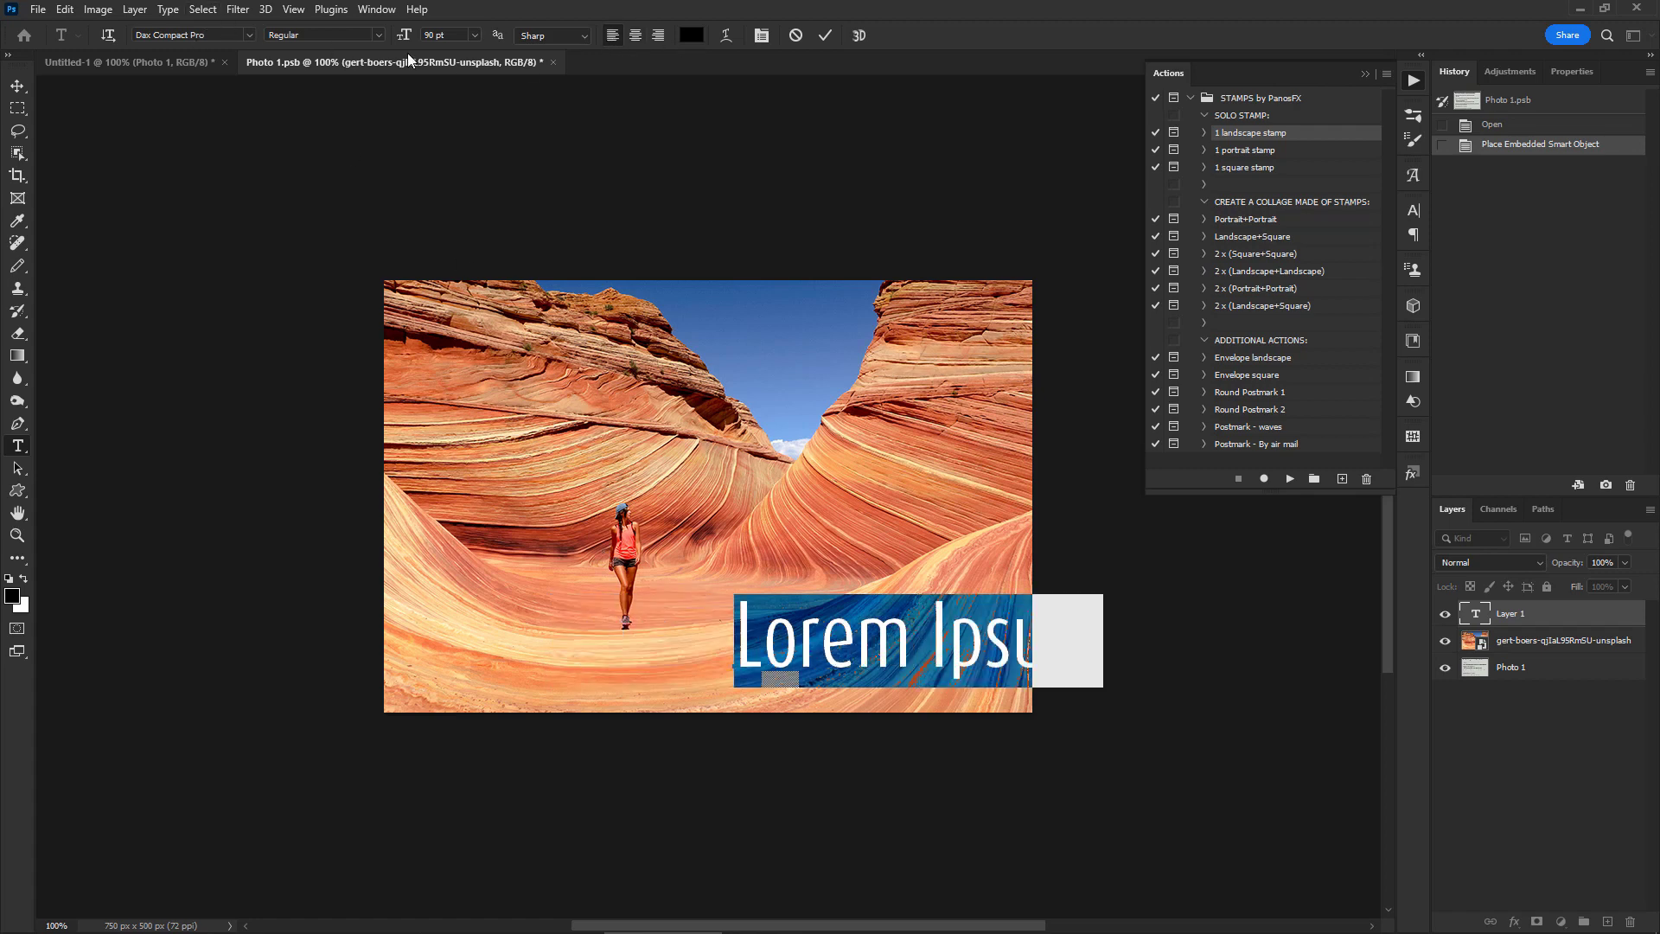
pyautogui.click(475, 34)
pyautogui.click(424, 241)
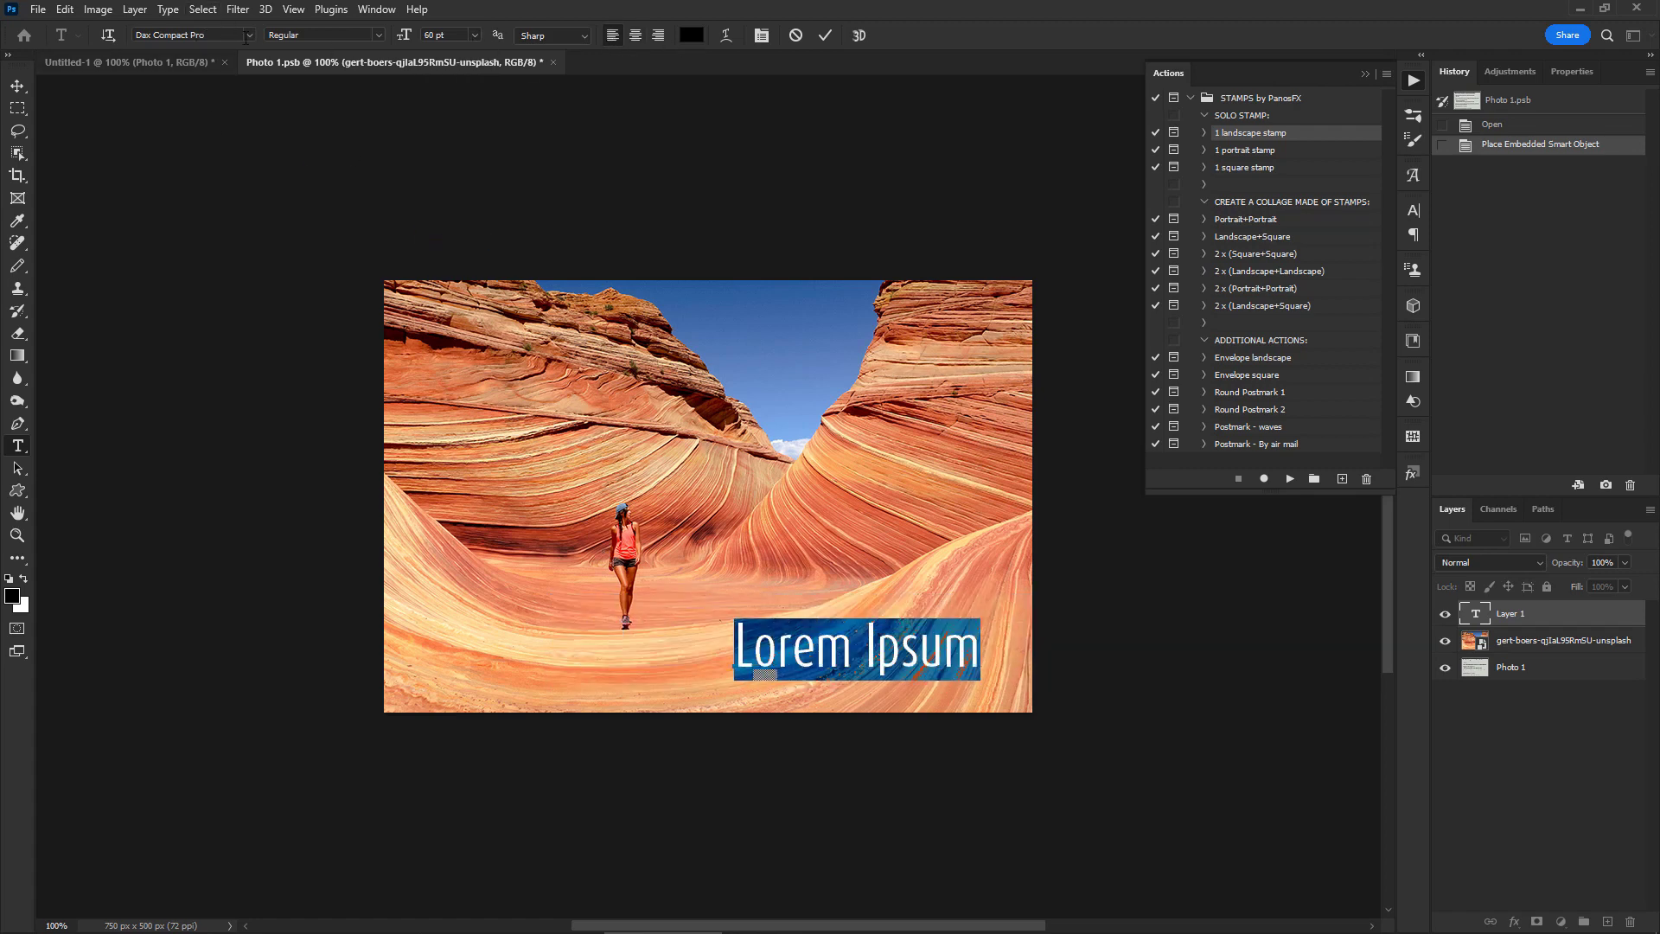
pyautogui.click(249, 34)
pyautogui.click(268, 102)
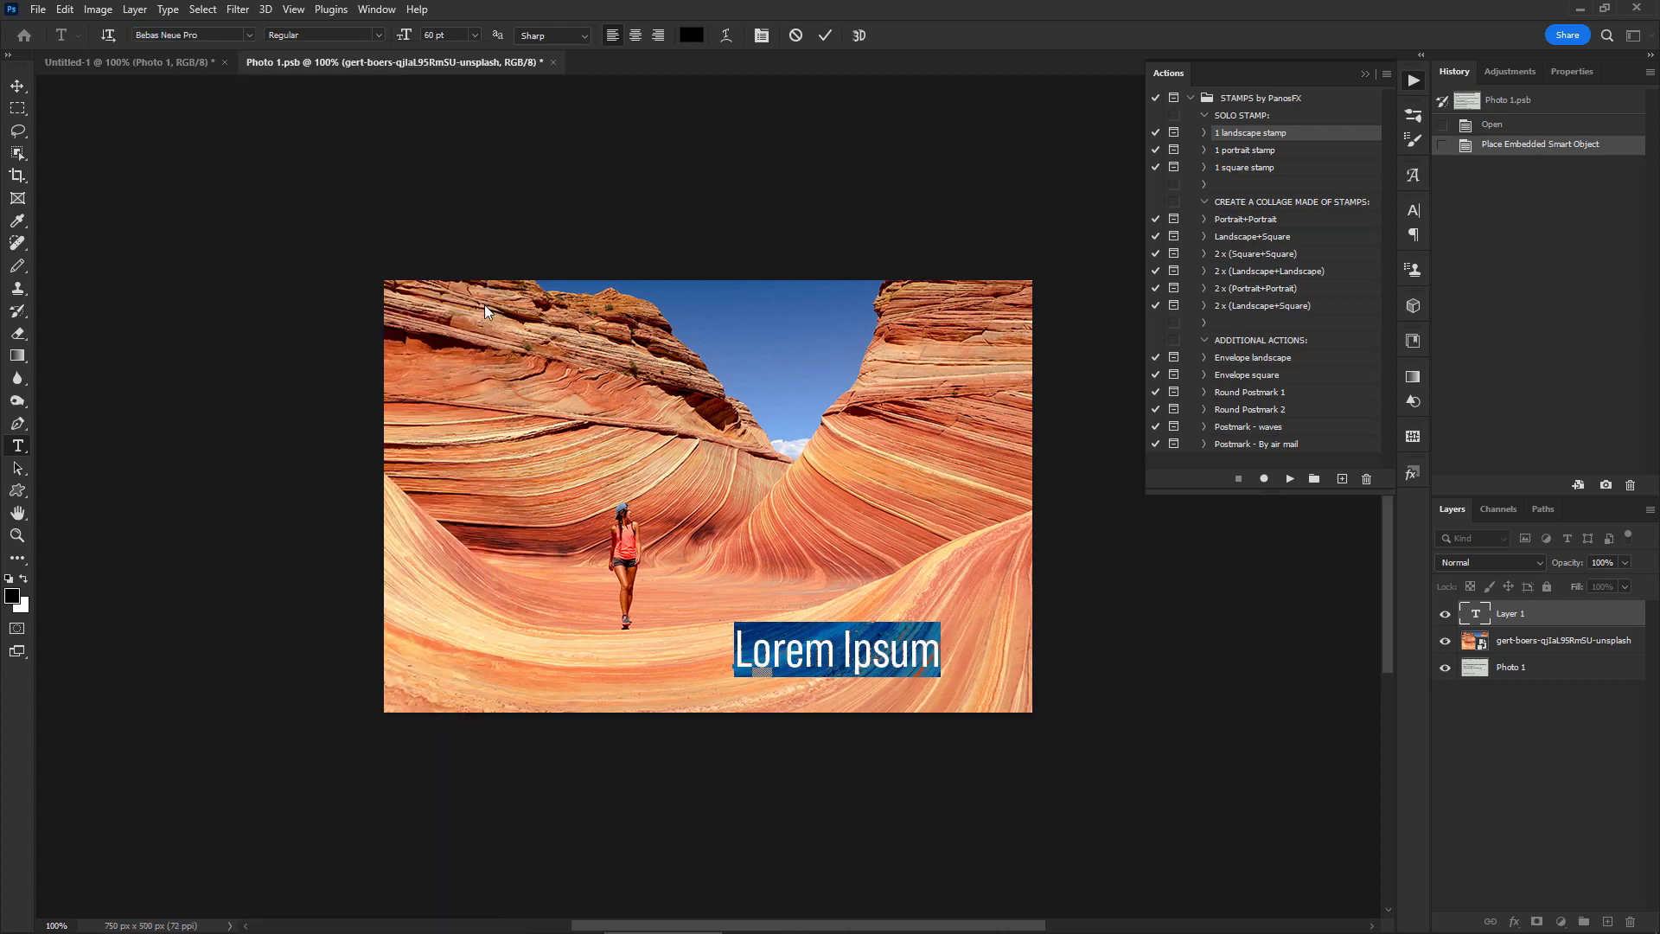
# - Enter the text "Ride The Wave" on the stamp photo and commit it
pyautogui.write('Ride t')
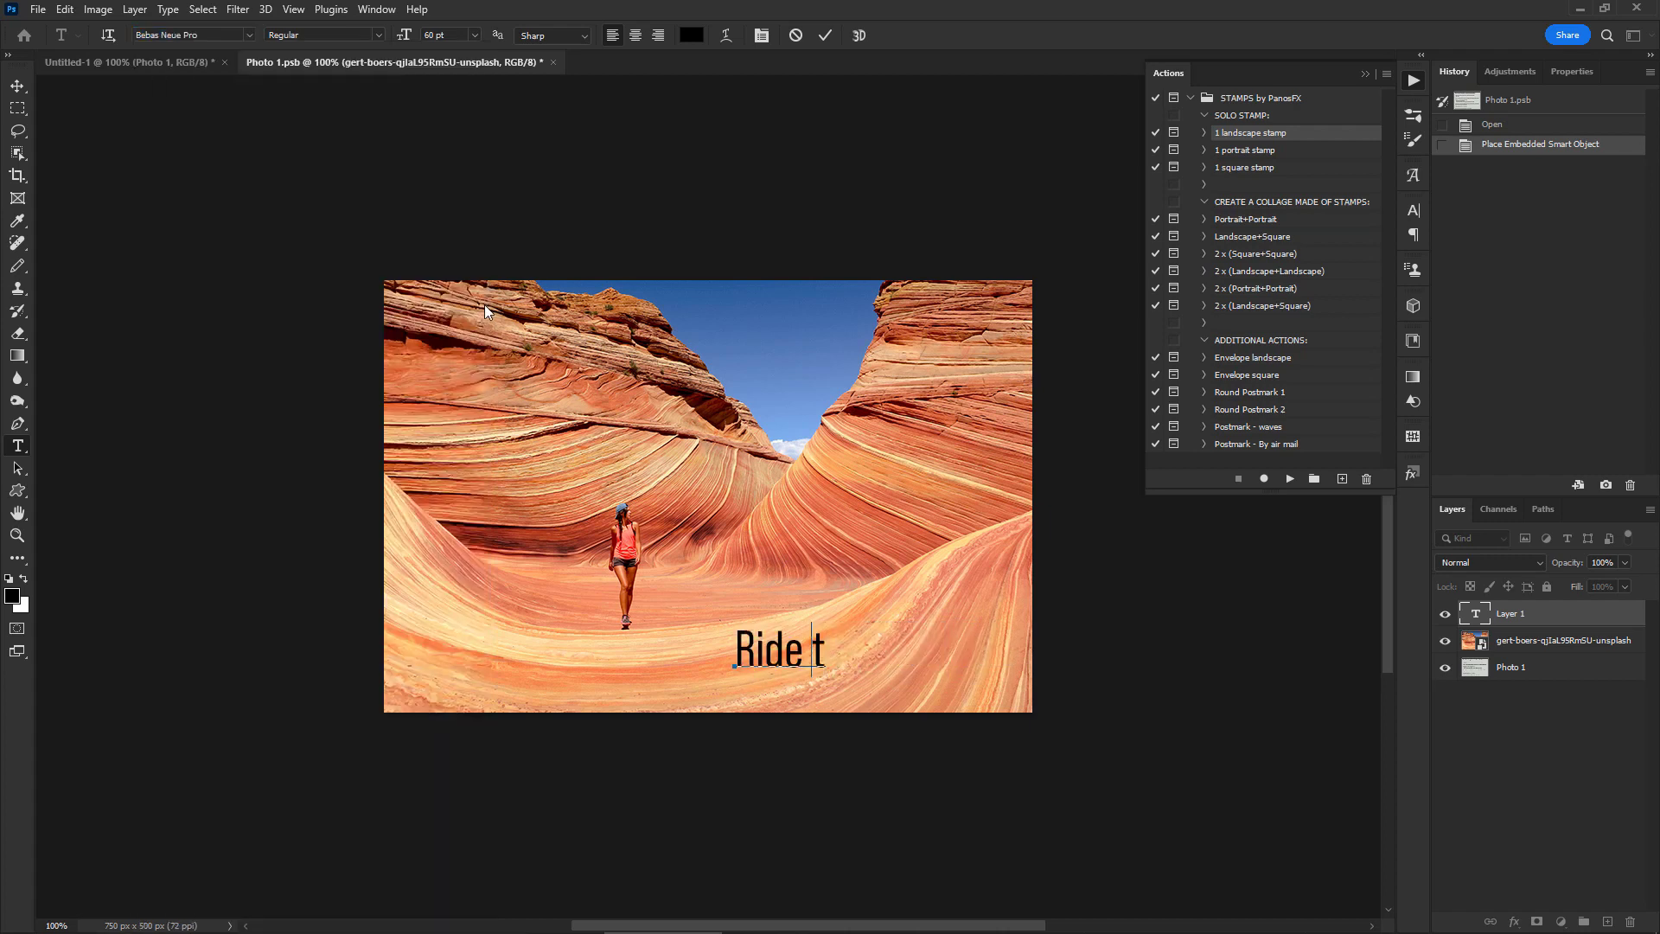
pyautogui.press('BackSpace')
pyautogui.write('The Wave')
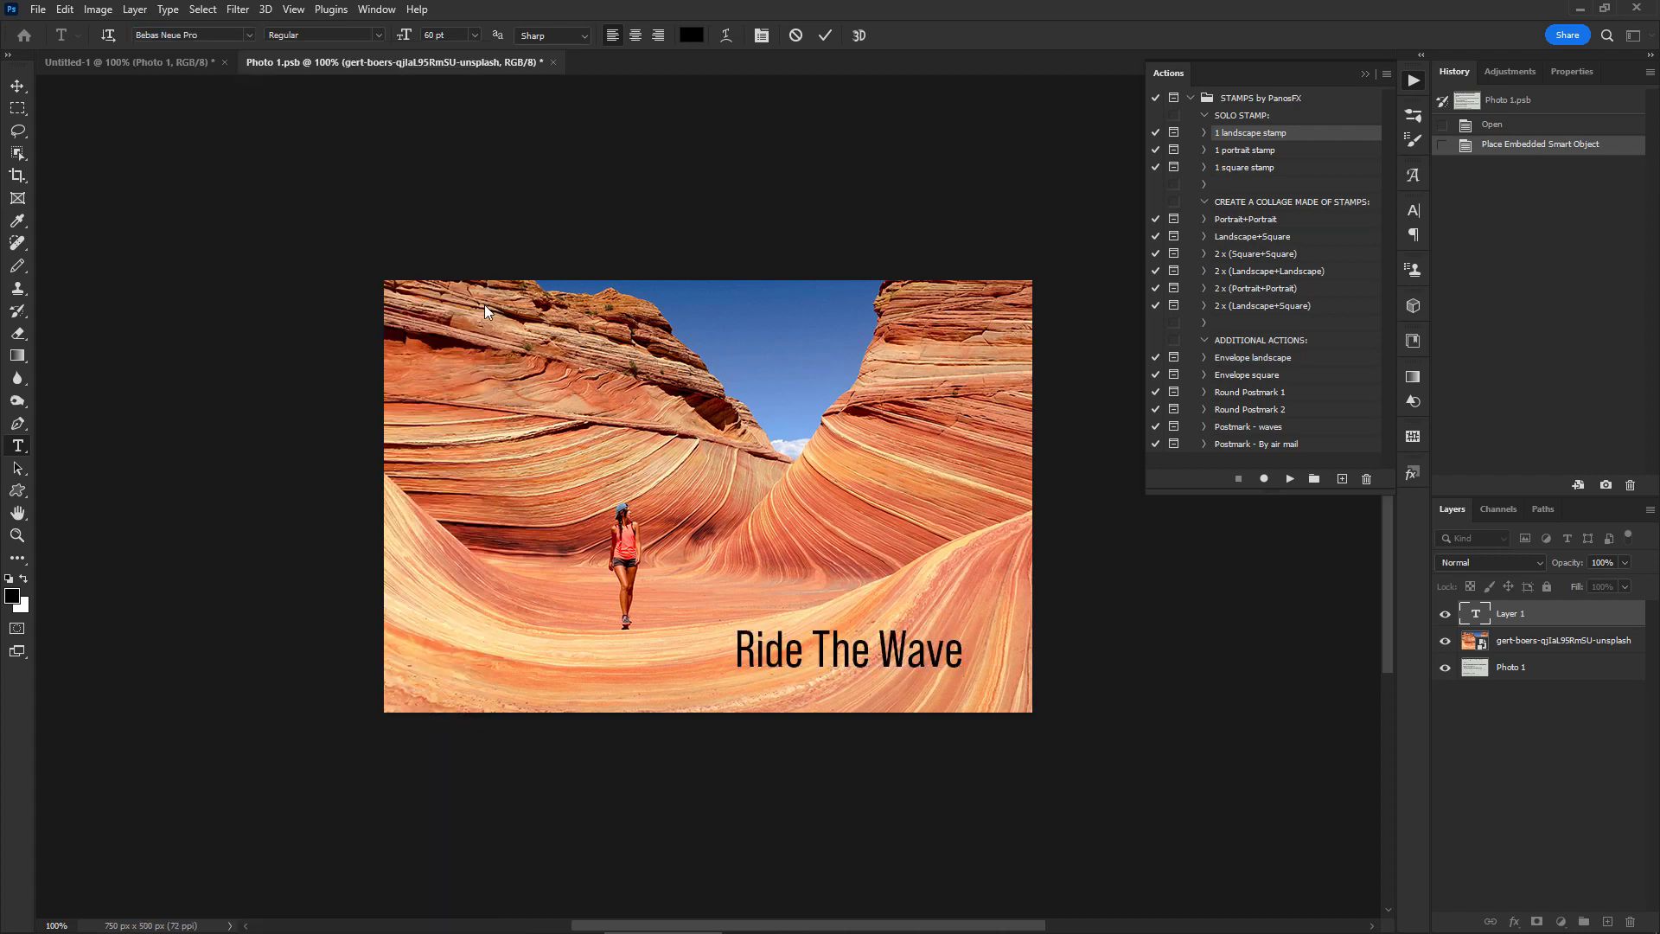
pyautogui.hotkey('ctrl', 'Return')
# - Format the Ride The Wave text as small caps in bold at 70 pt
pyautogui.click(1413, 211)
pyautogui.click(1290, 331)
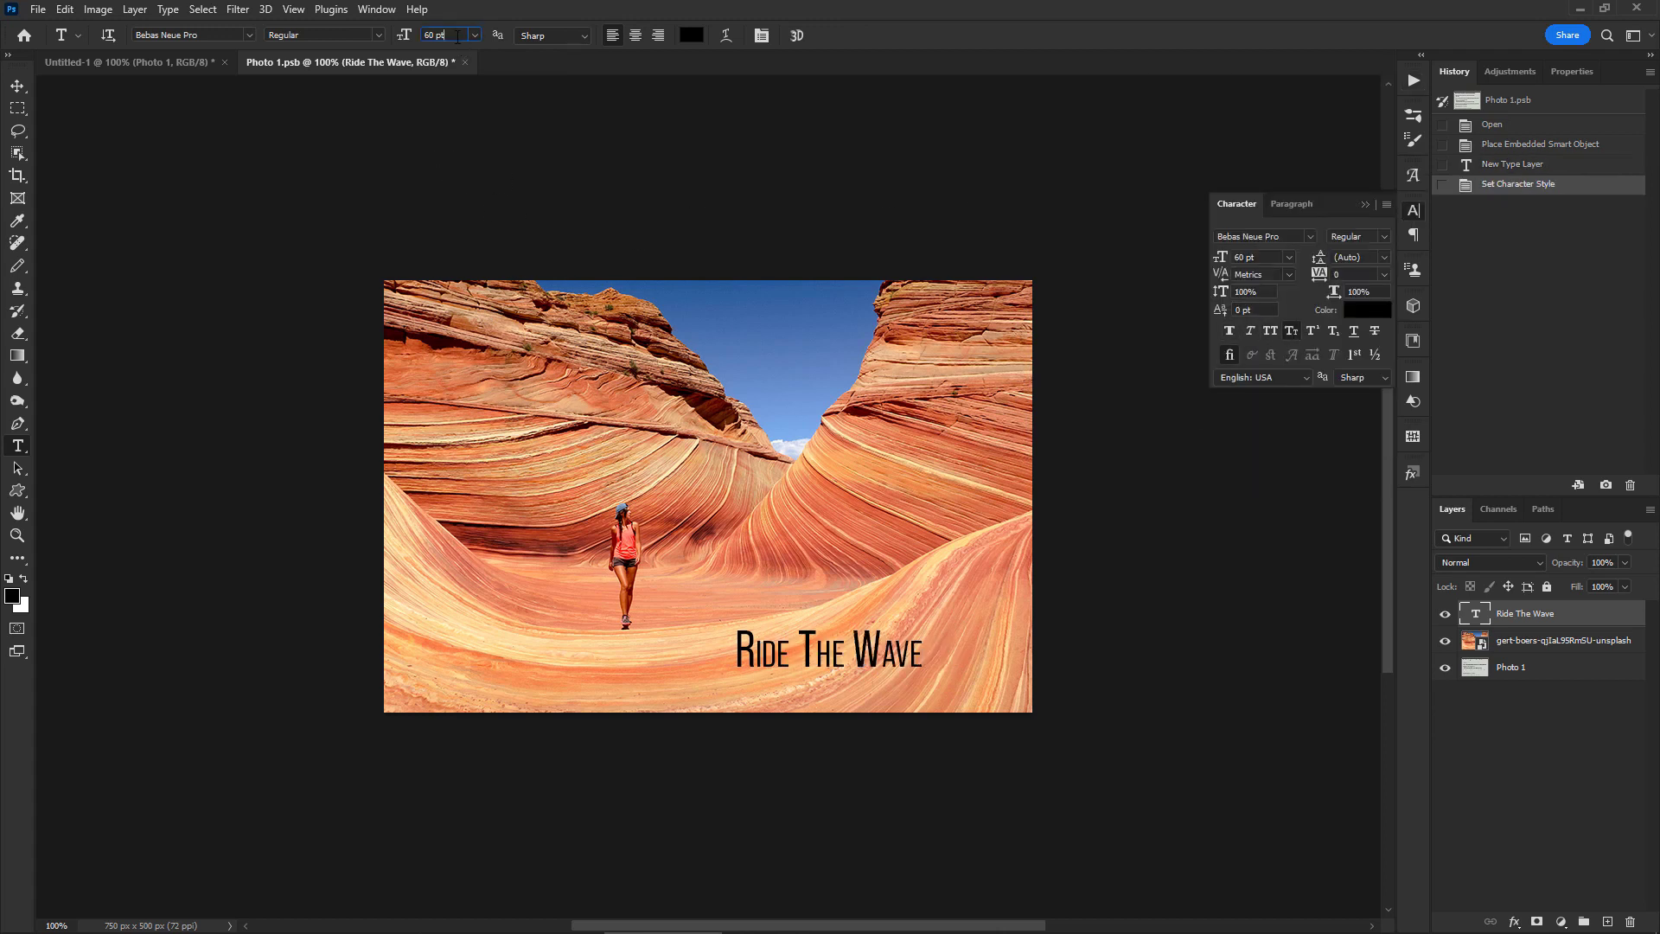
pyautogui.hotkey('shift', 'Up')
pyautogui.click(378, 35)
pyautogui.click(311, 192)
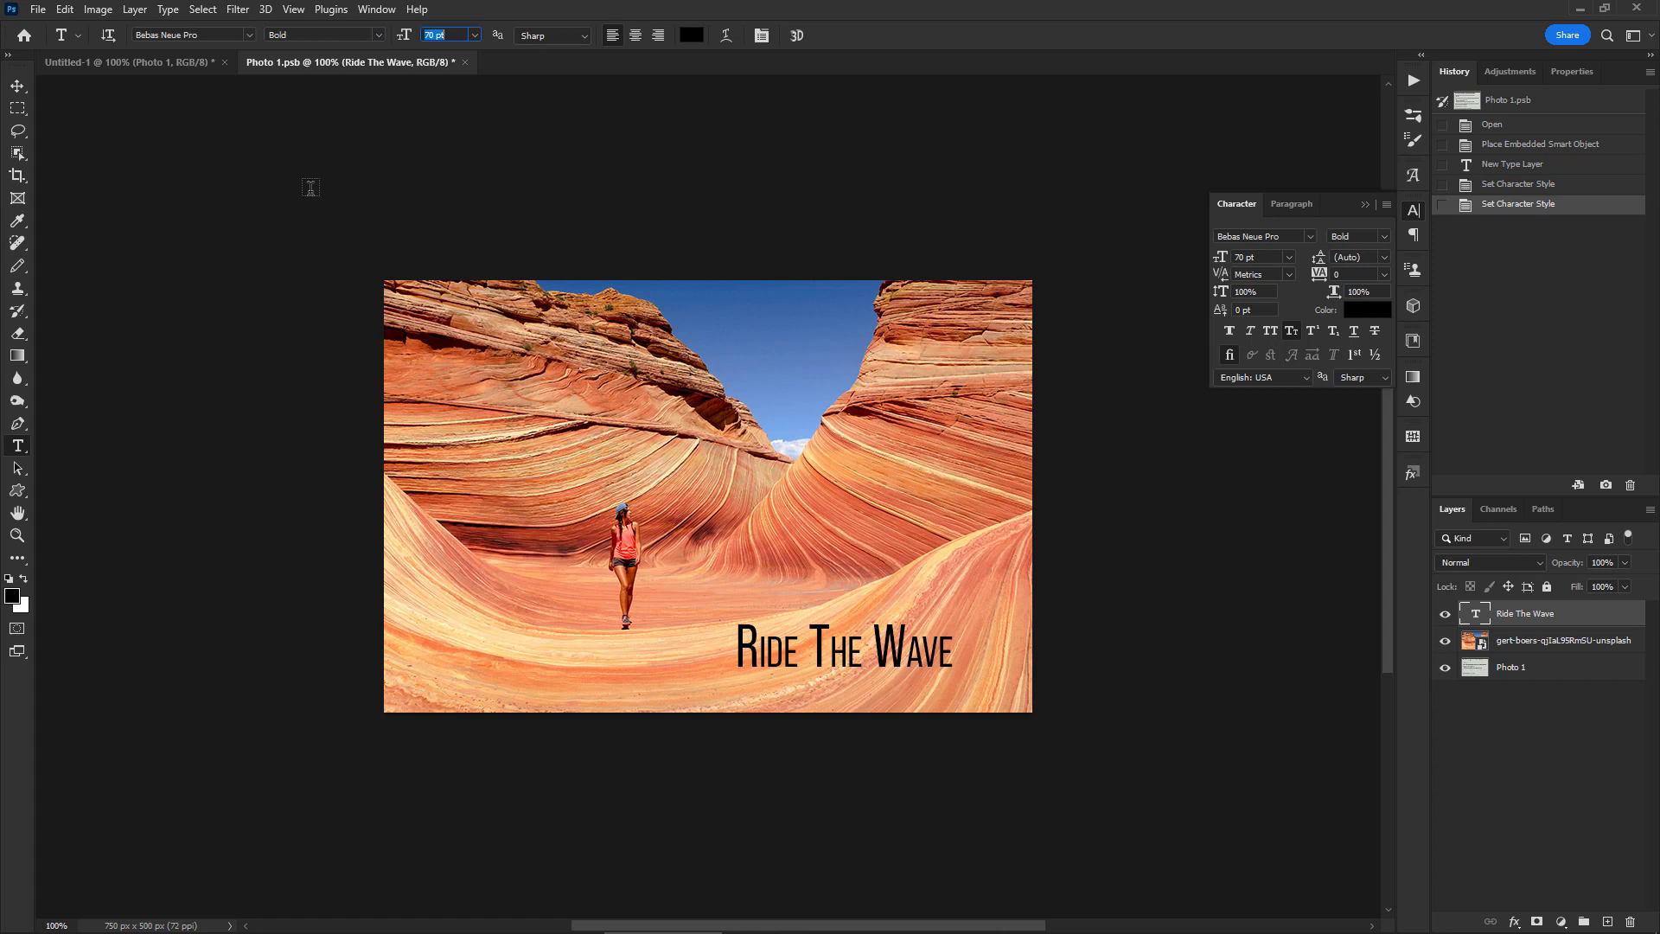
# - Move the title closer to the photo's lower right corner and save Photo 1.psb to update the stamp document
pyautogui.click(17, 85)
pyautogui.moveTo(892, 566); pyautogui.dragTo(934, 590)
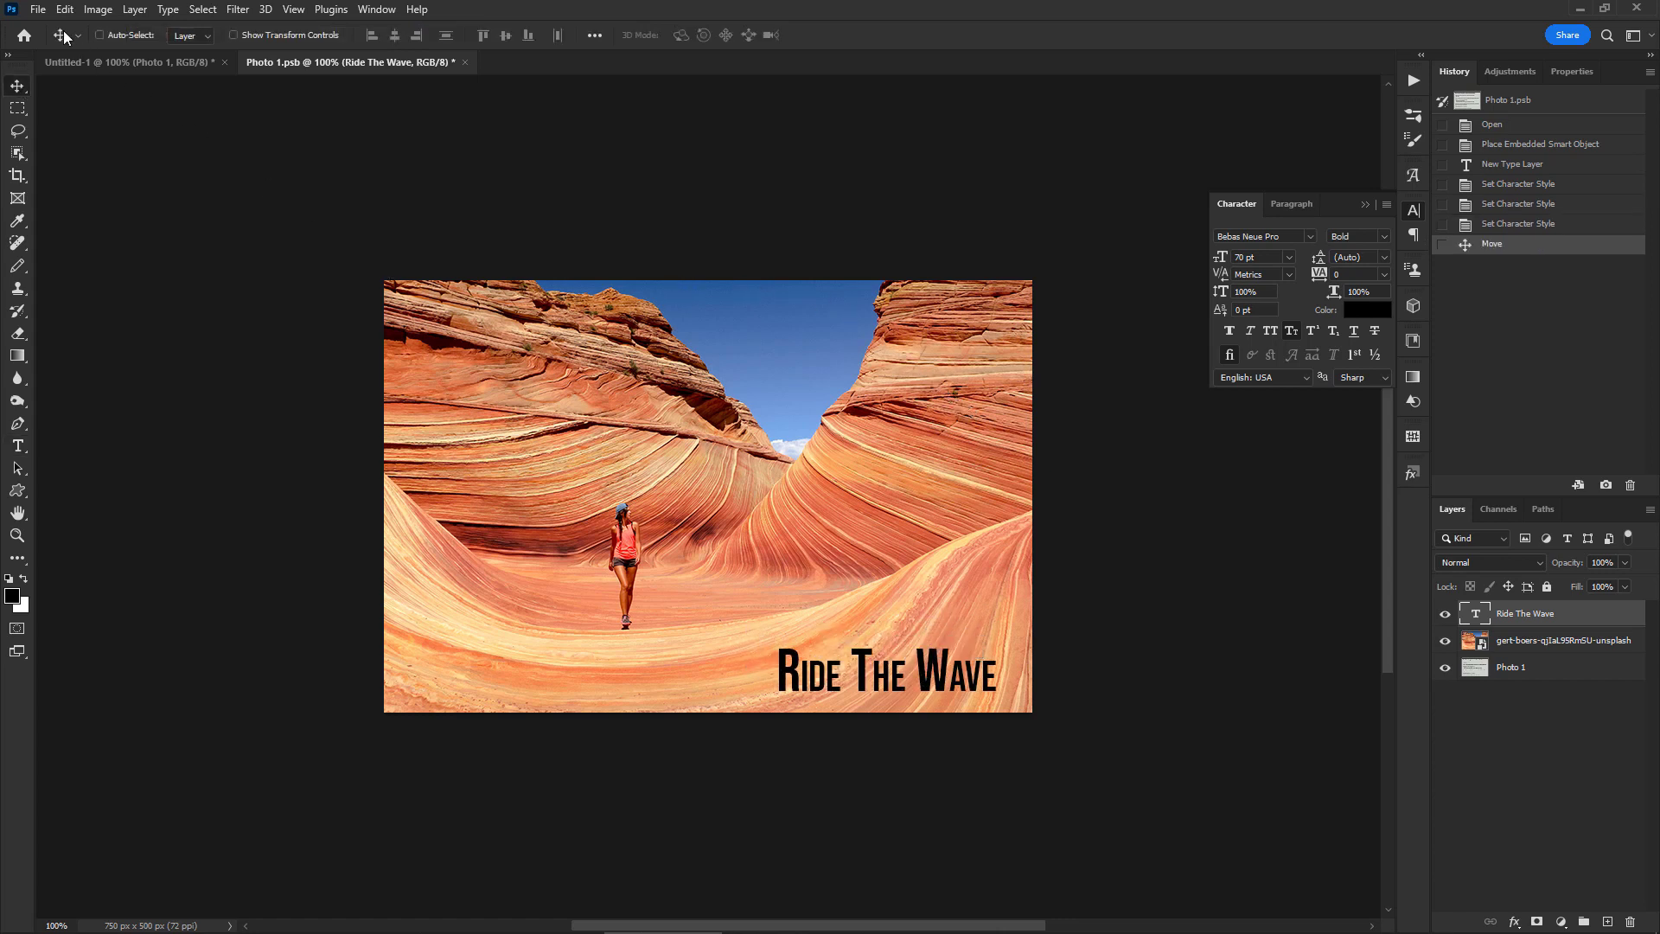
pyautogui.click(38, 9)
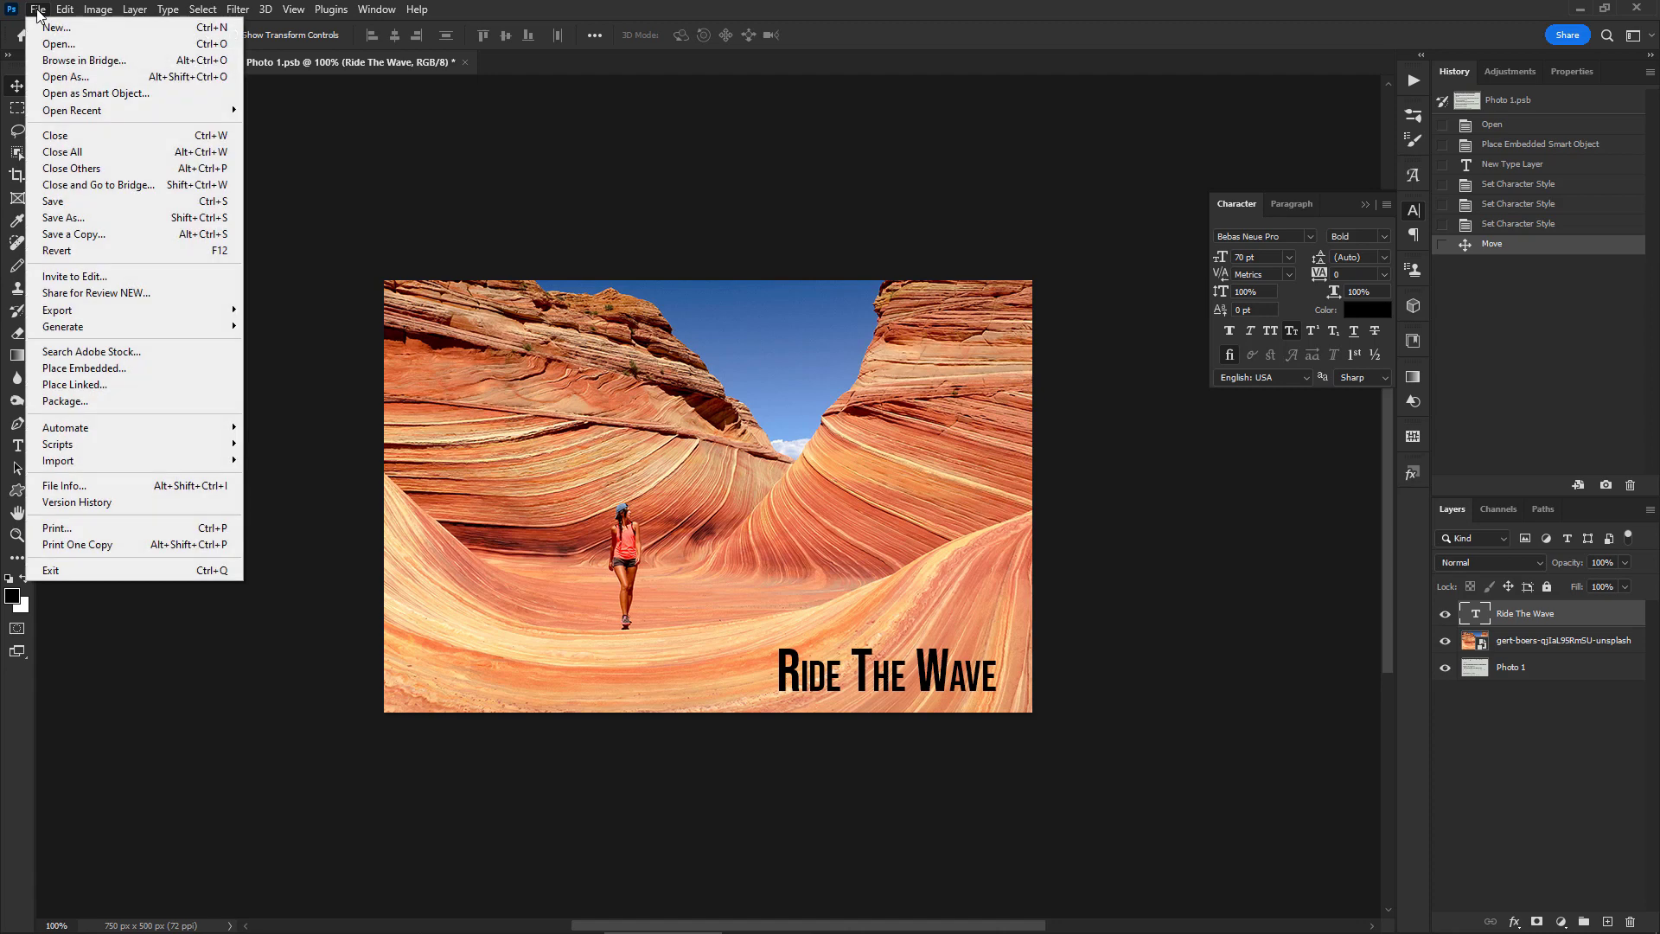
pyautogui.click(101, 199)
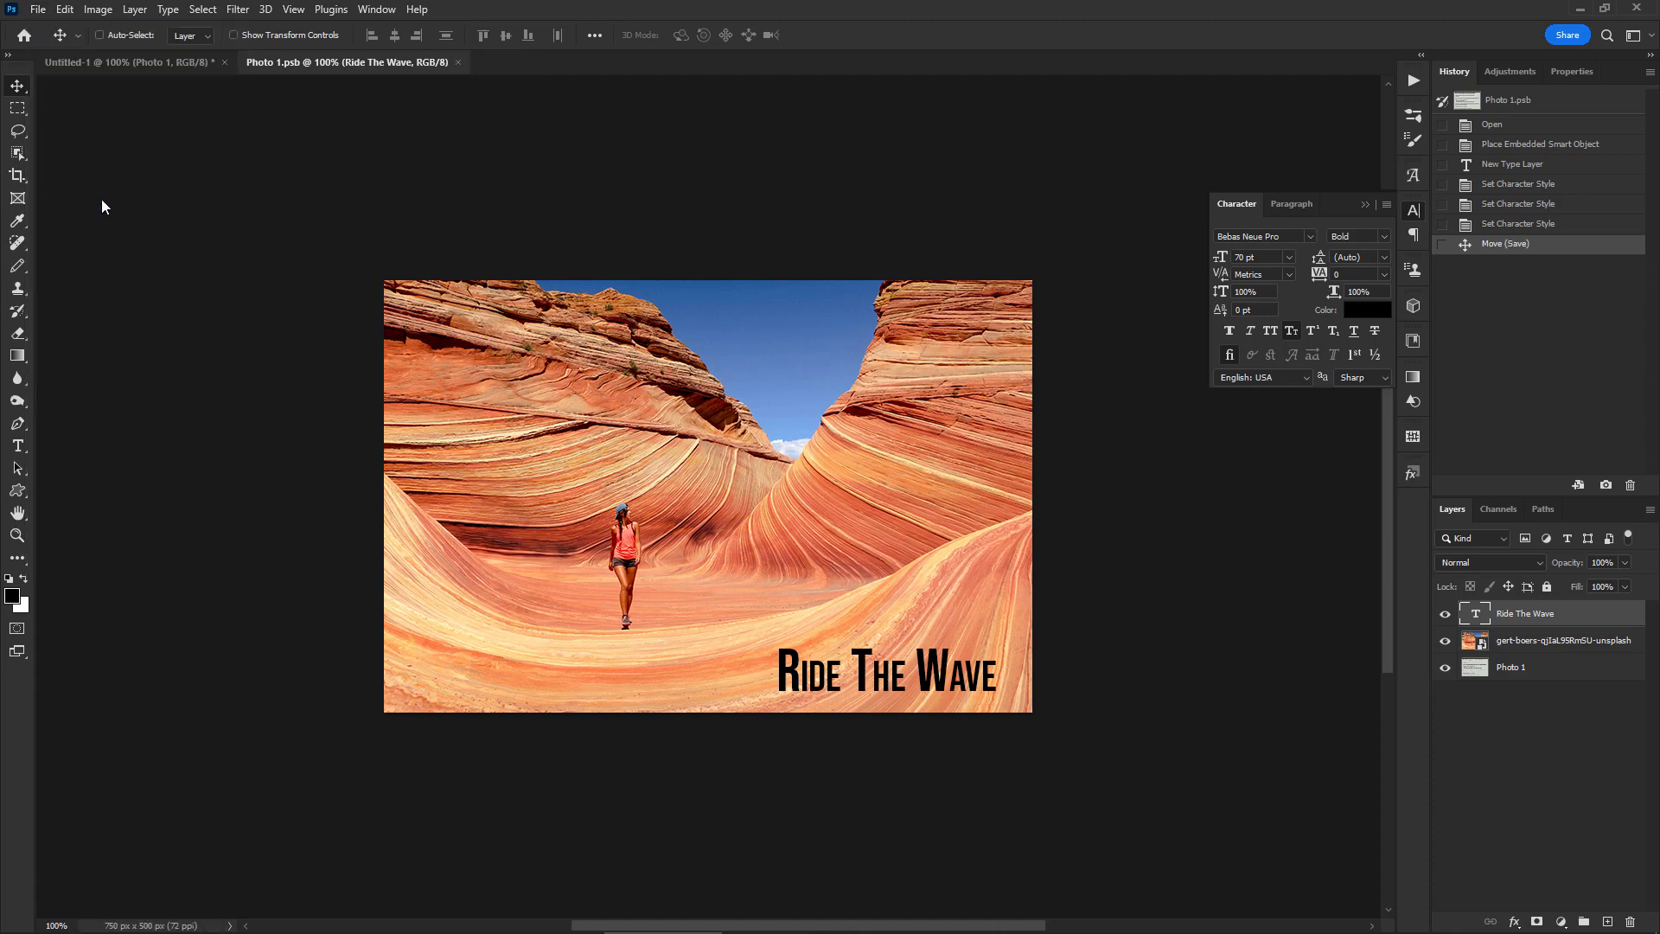
pyautogui.click(133, 61)
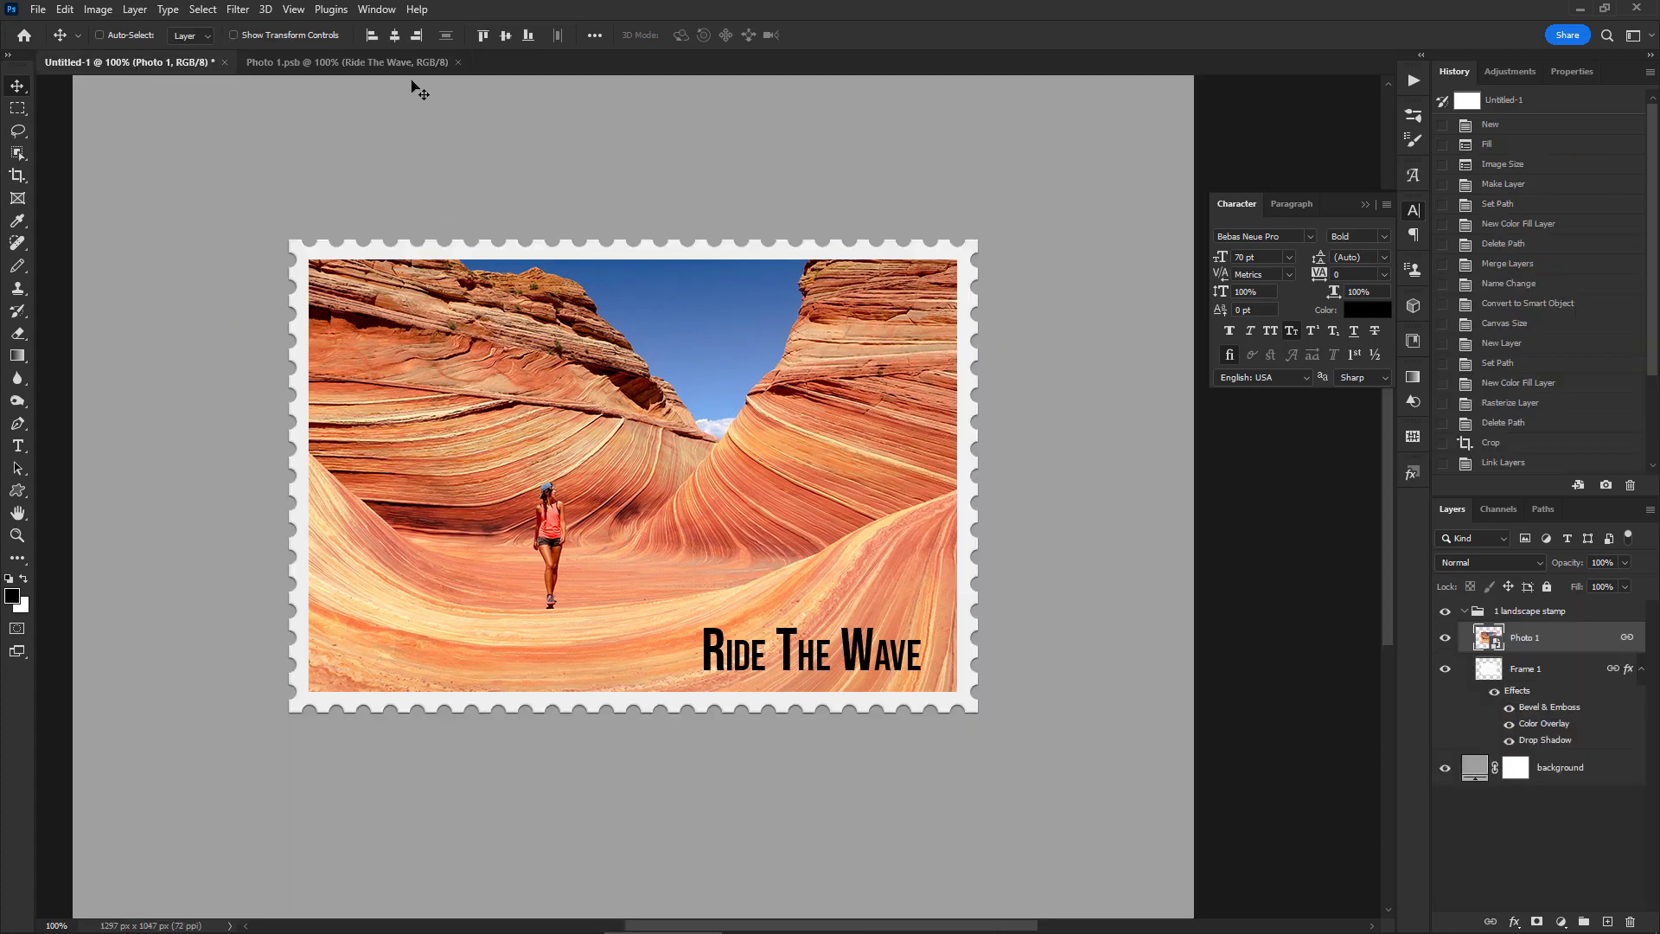
# - Nudge the title slightly upward in Photo 1.psb, then close the file with its changes saved
pyautogui.click(346, 62)
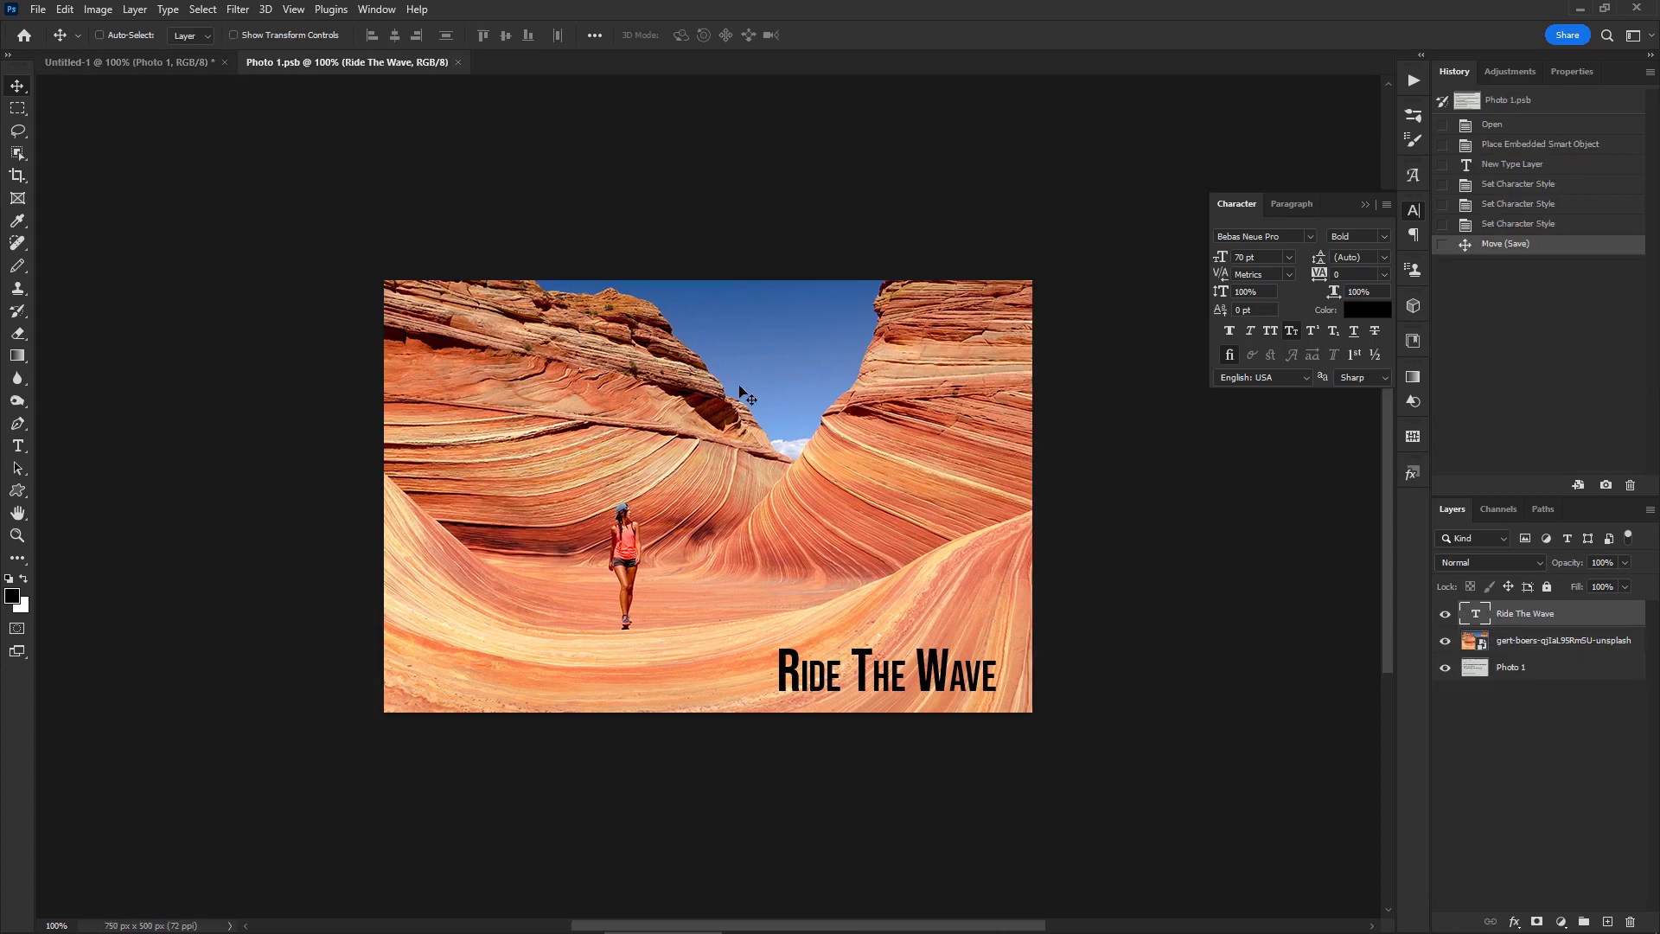
pyautogui.press('Up')
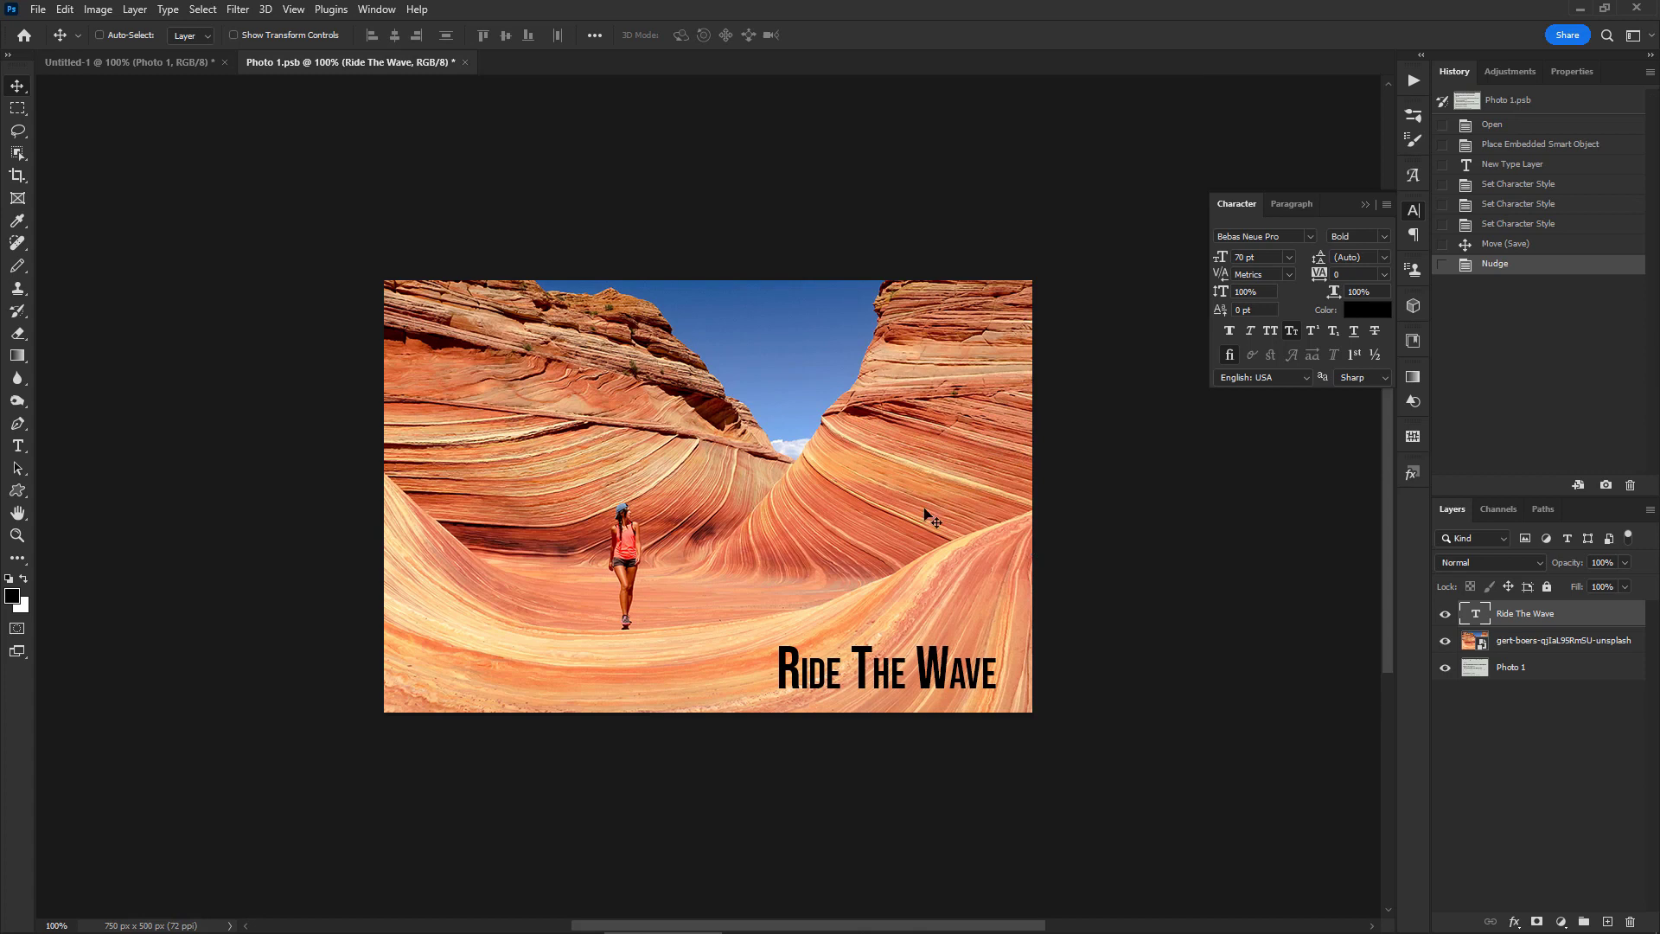
pyautogui.click(465, 63)
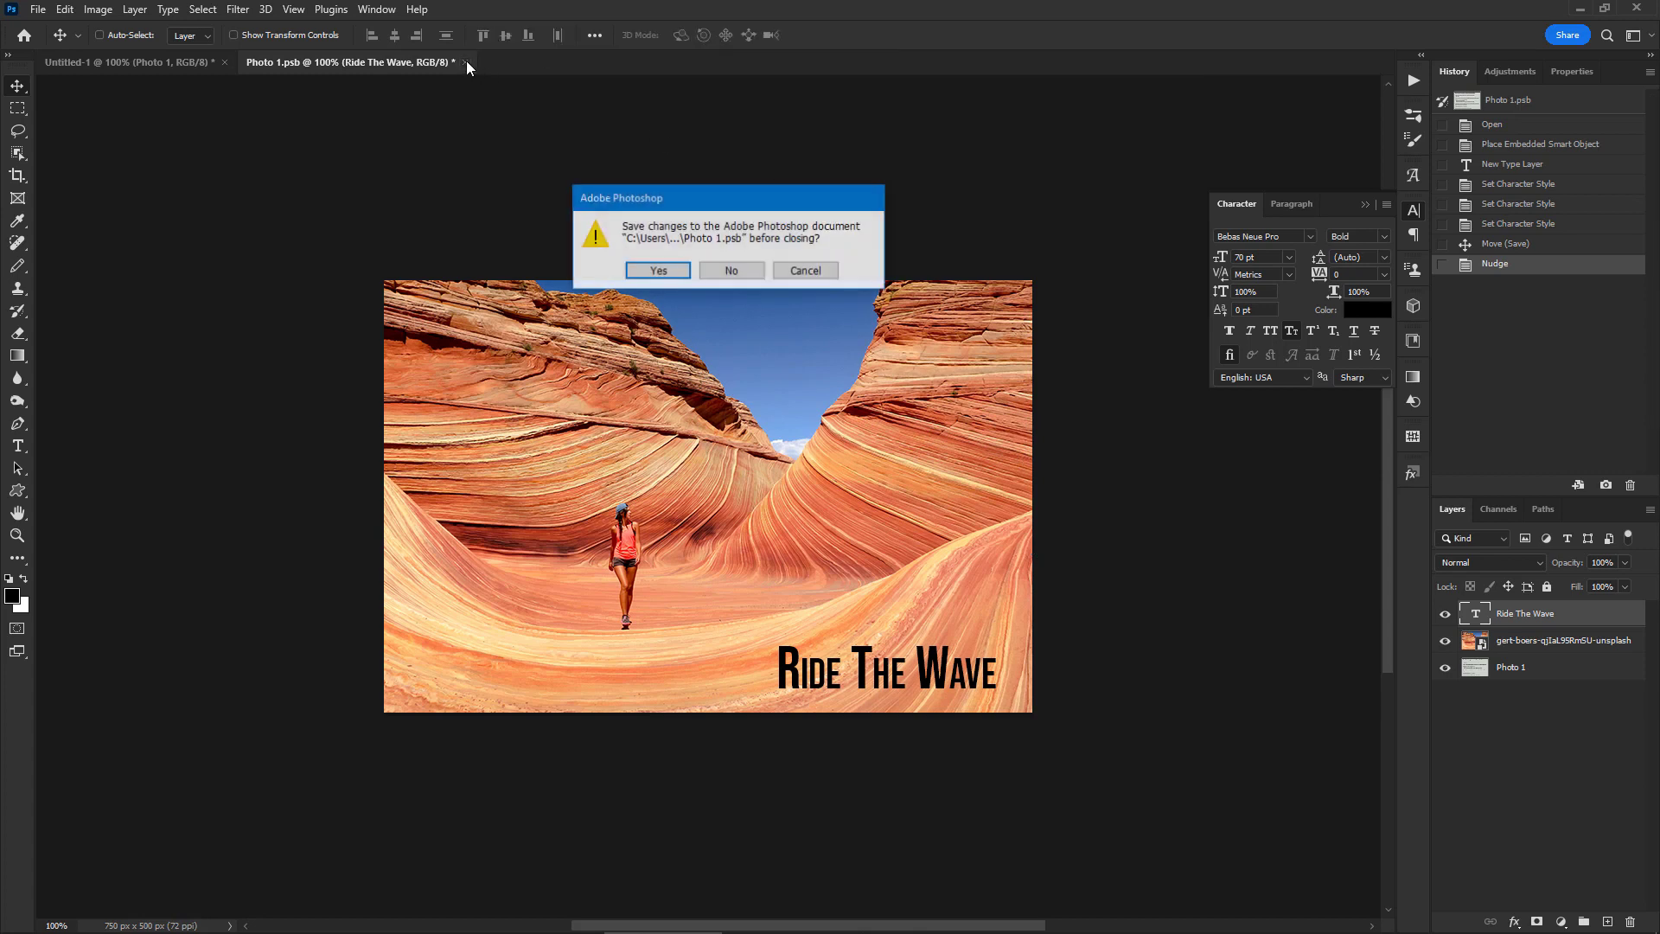
pyautogui.click(663, 269)
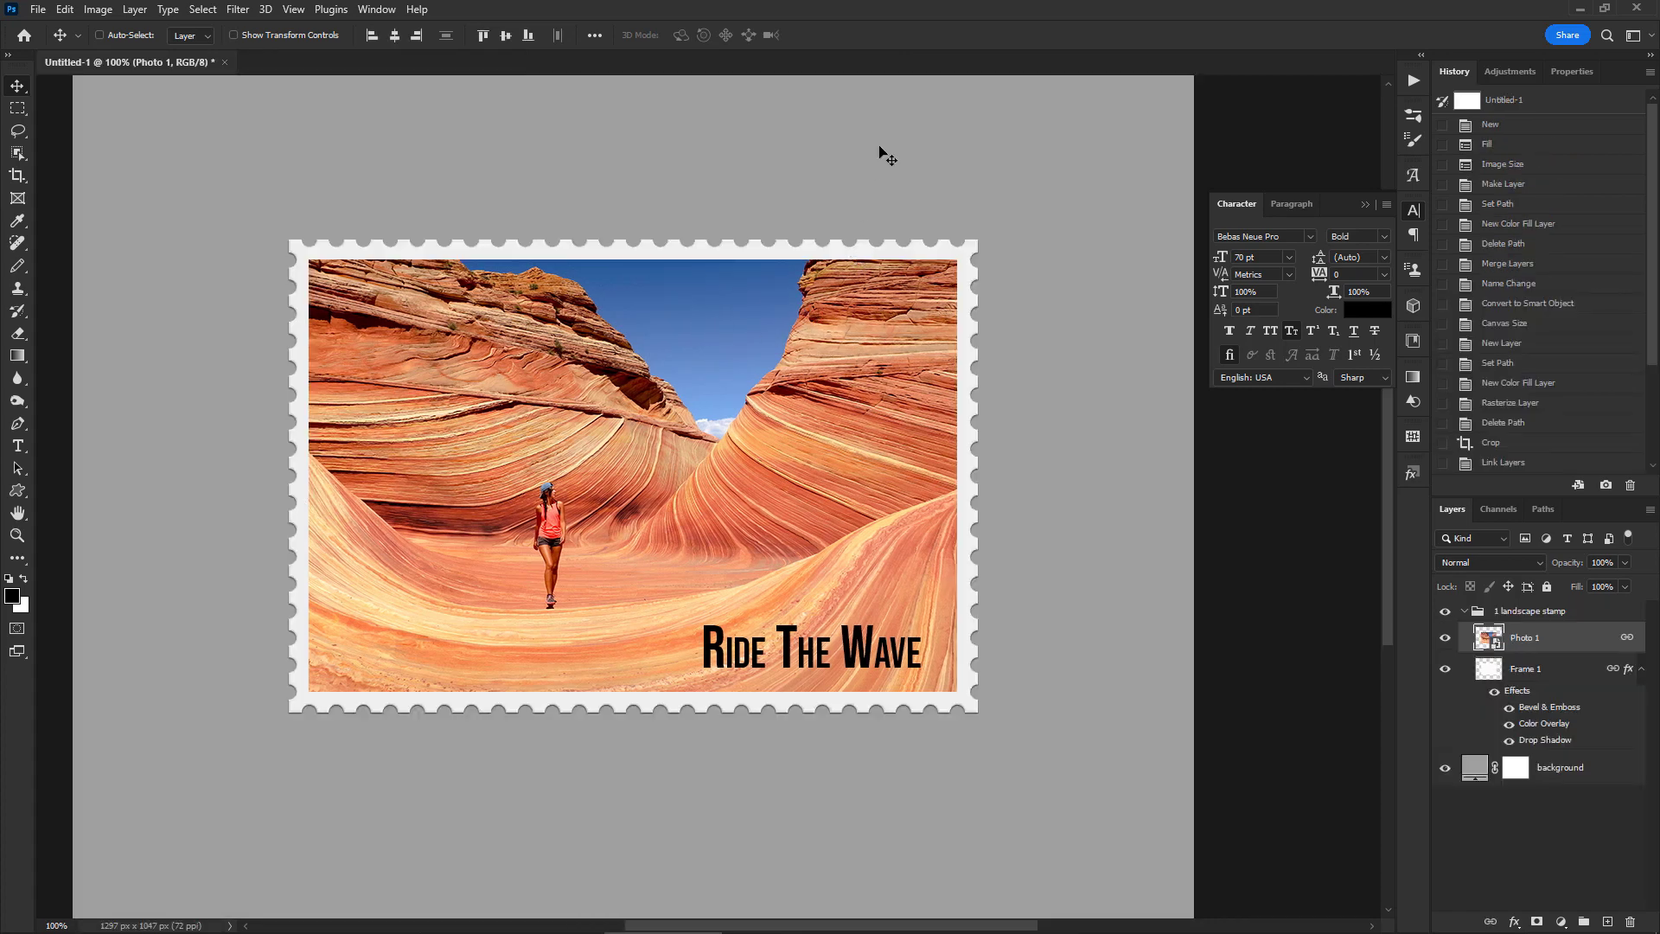
# - Try other Color Overlay colours, including dark red 683333, on the stamp's Frame 1 layer and discard the changes
pyautogui.hotkey('ctrl', '-')
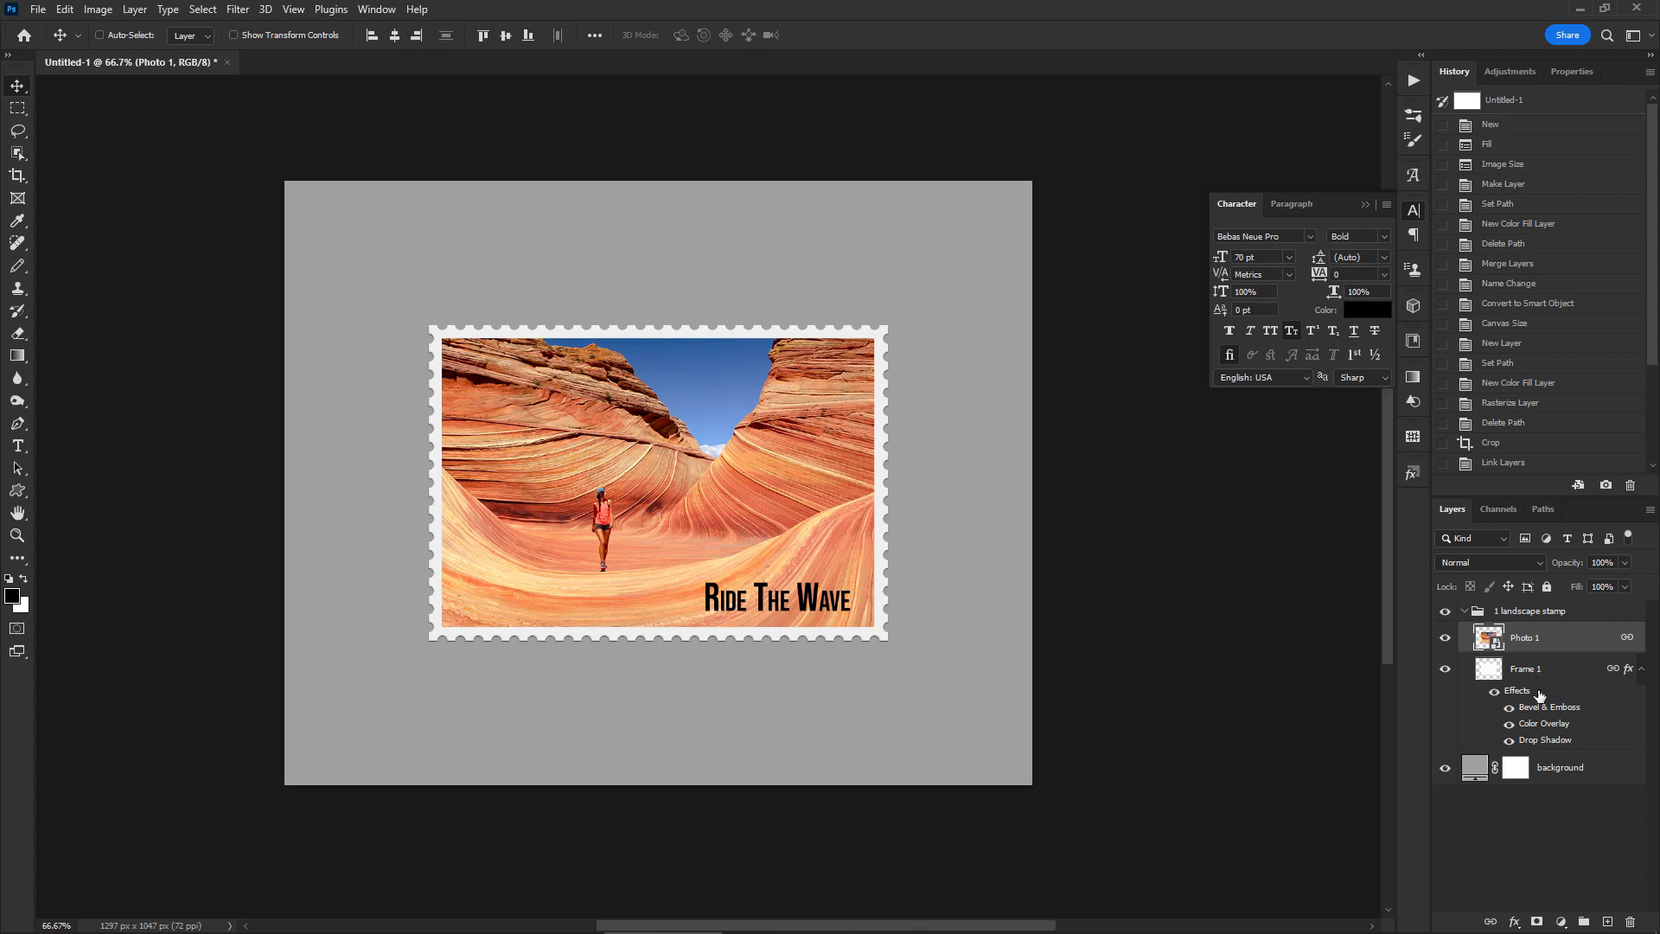
pyautogui.click(1541, 727)
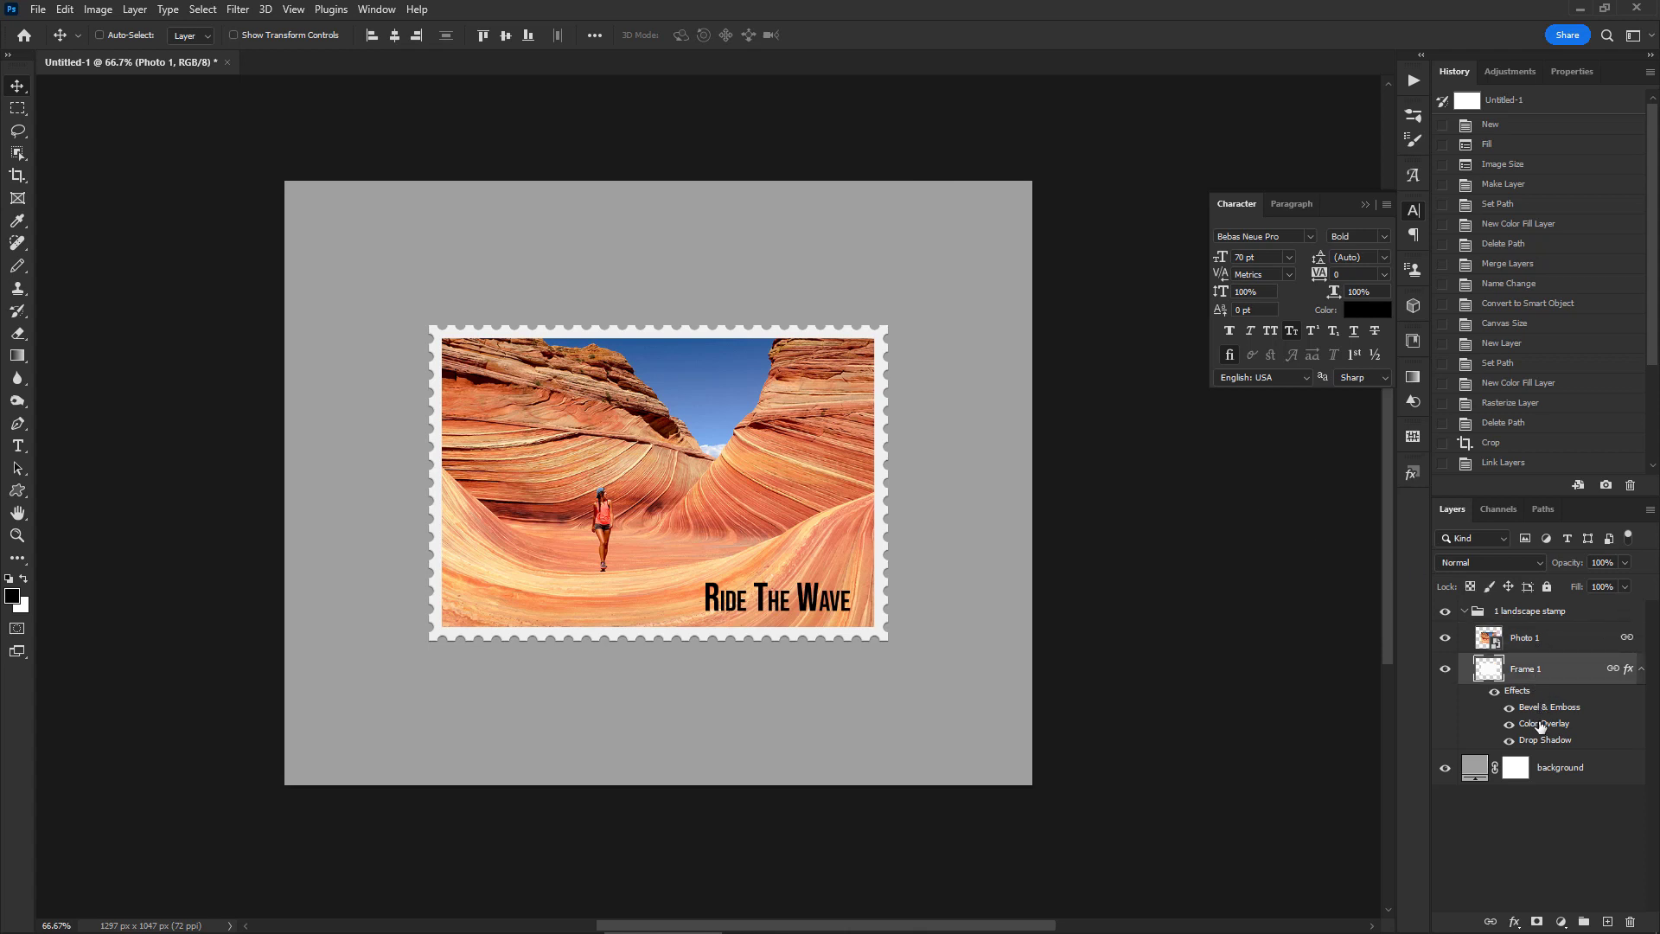
pyautogui.doubleClick(1541, 726)
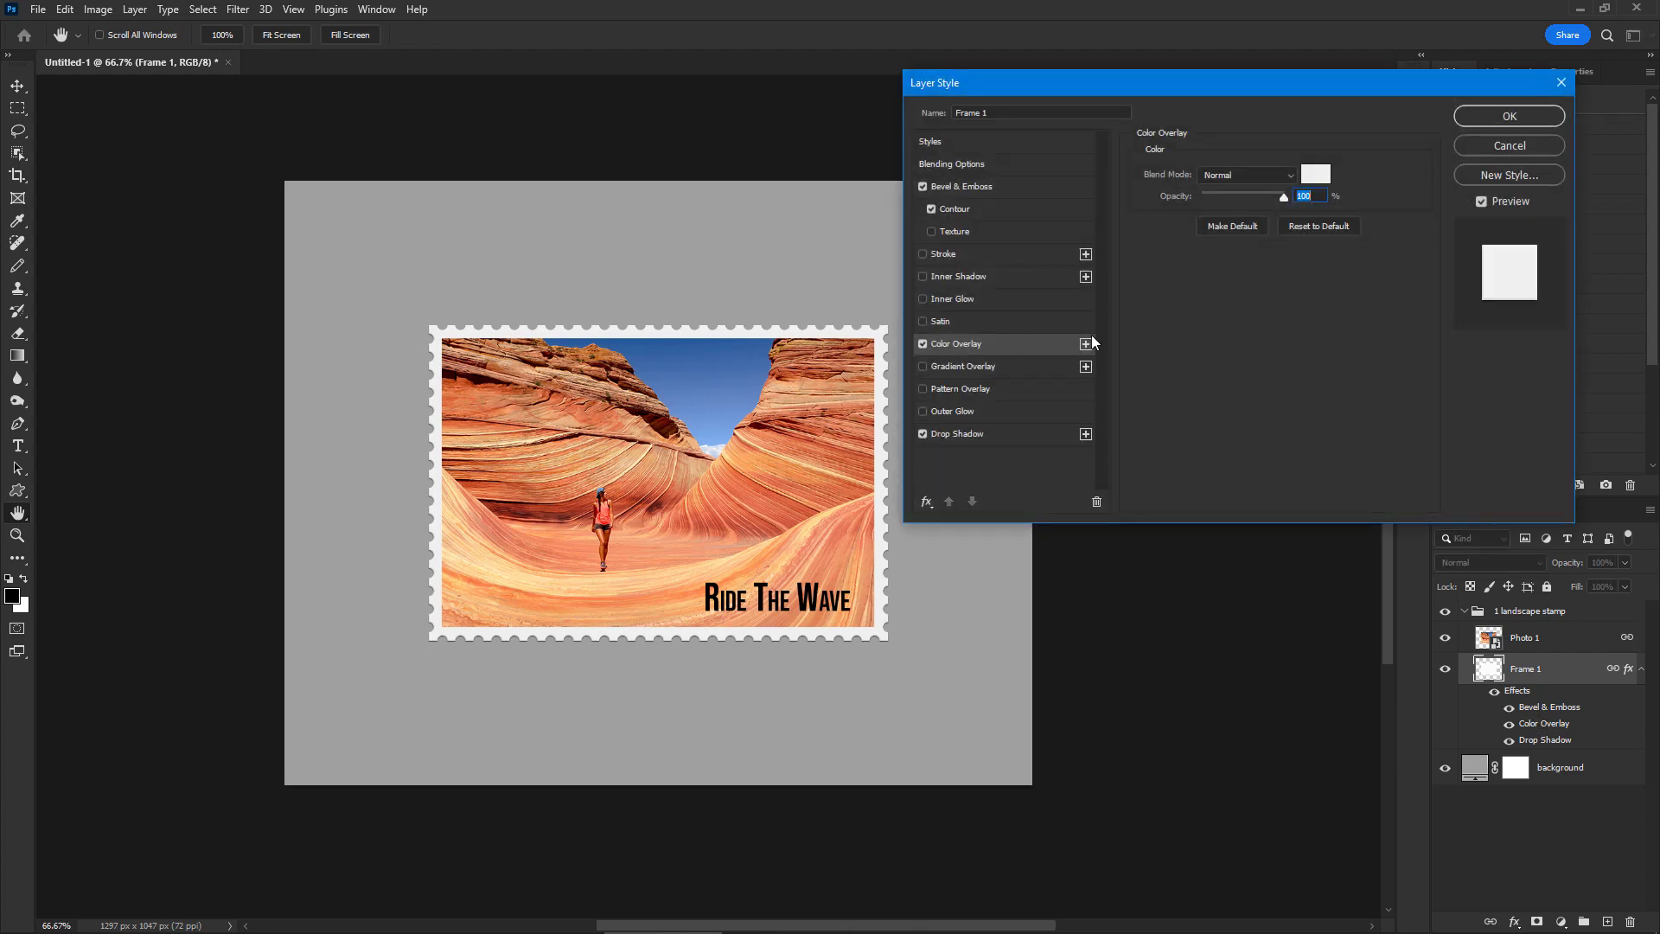
pyautogui.click(1315, 173)
pyautogui.click(1126, 217)
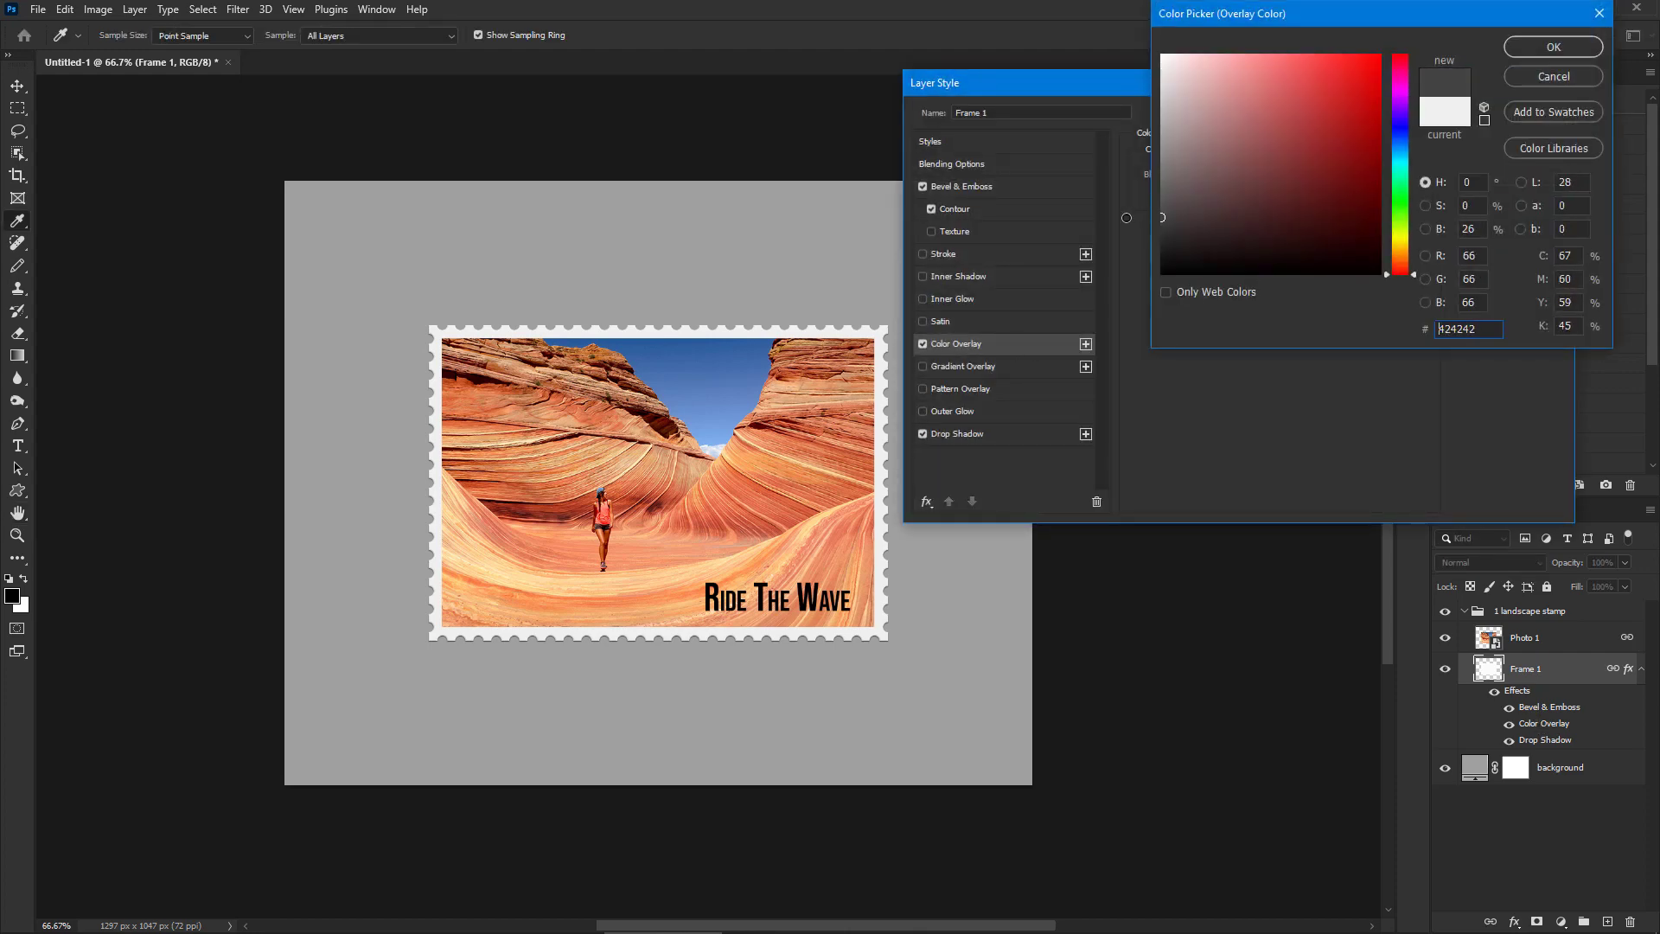
pyautogui.click(1272, 185)
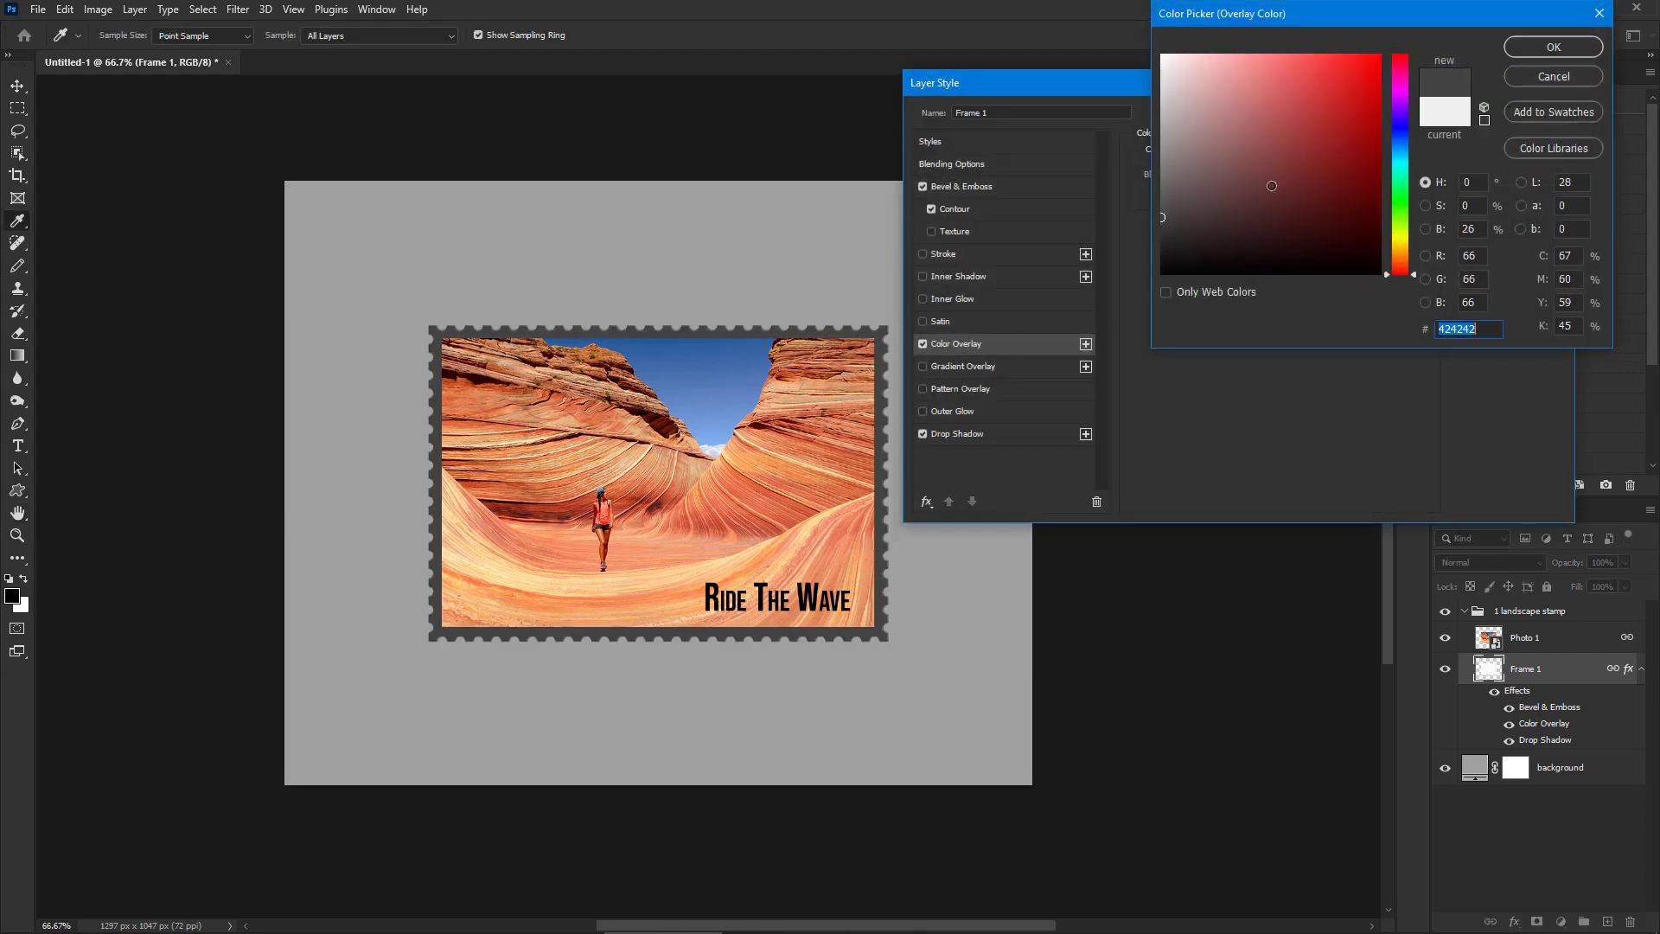
pyautogui.click(741, 356)
pyautogui.moveTo(1258, 91); pyautogui.dragTo(1143, 60)
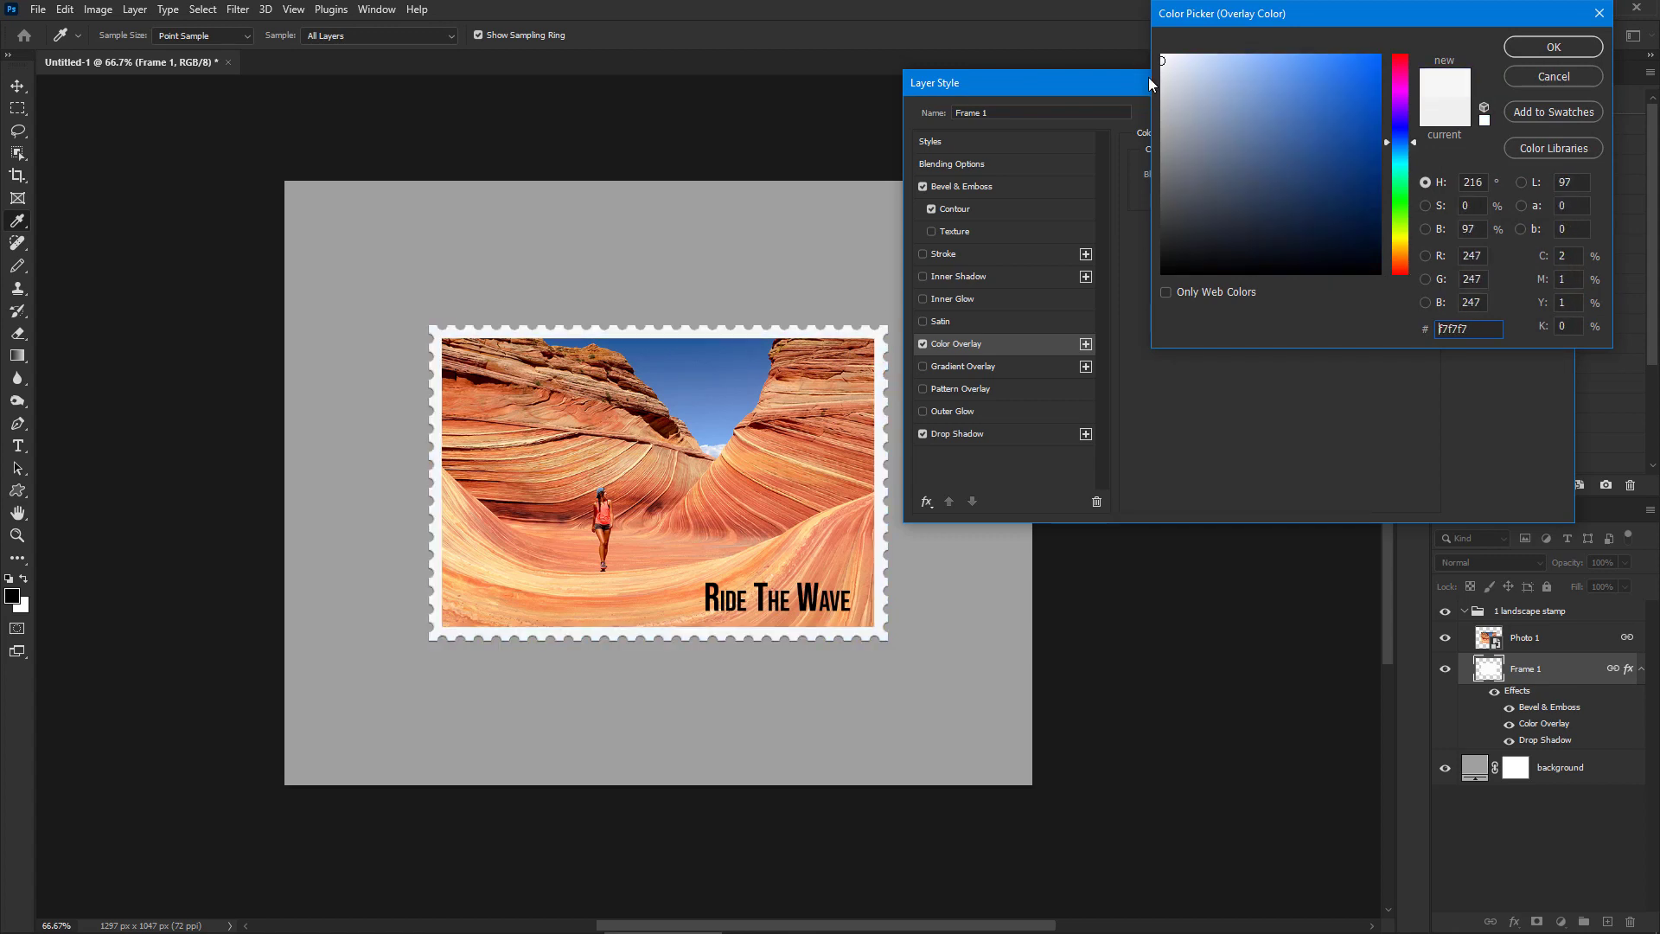
pyautogui.click(1550, 76)
pyautogui.click(1522, 148)
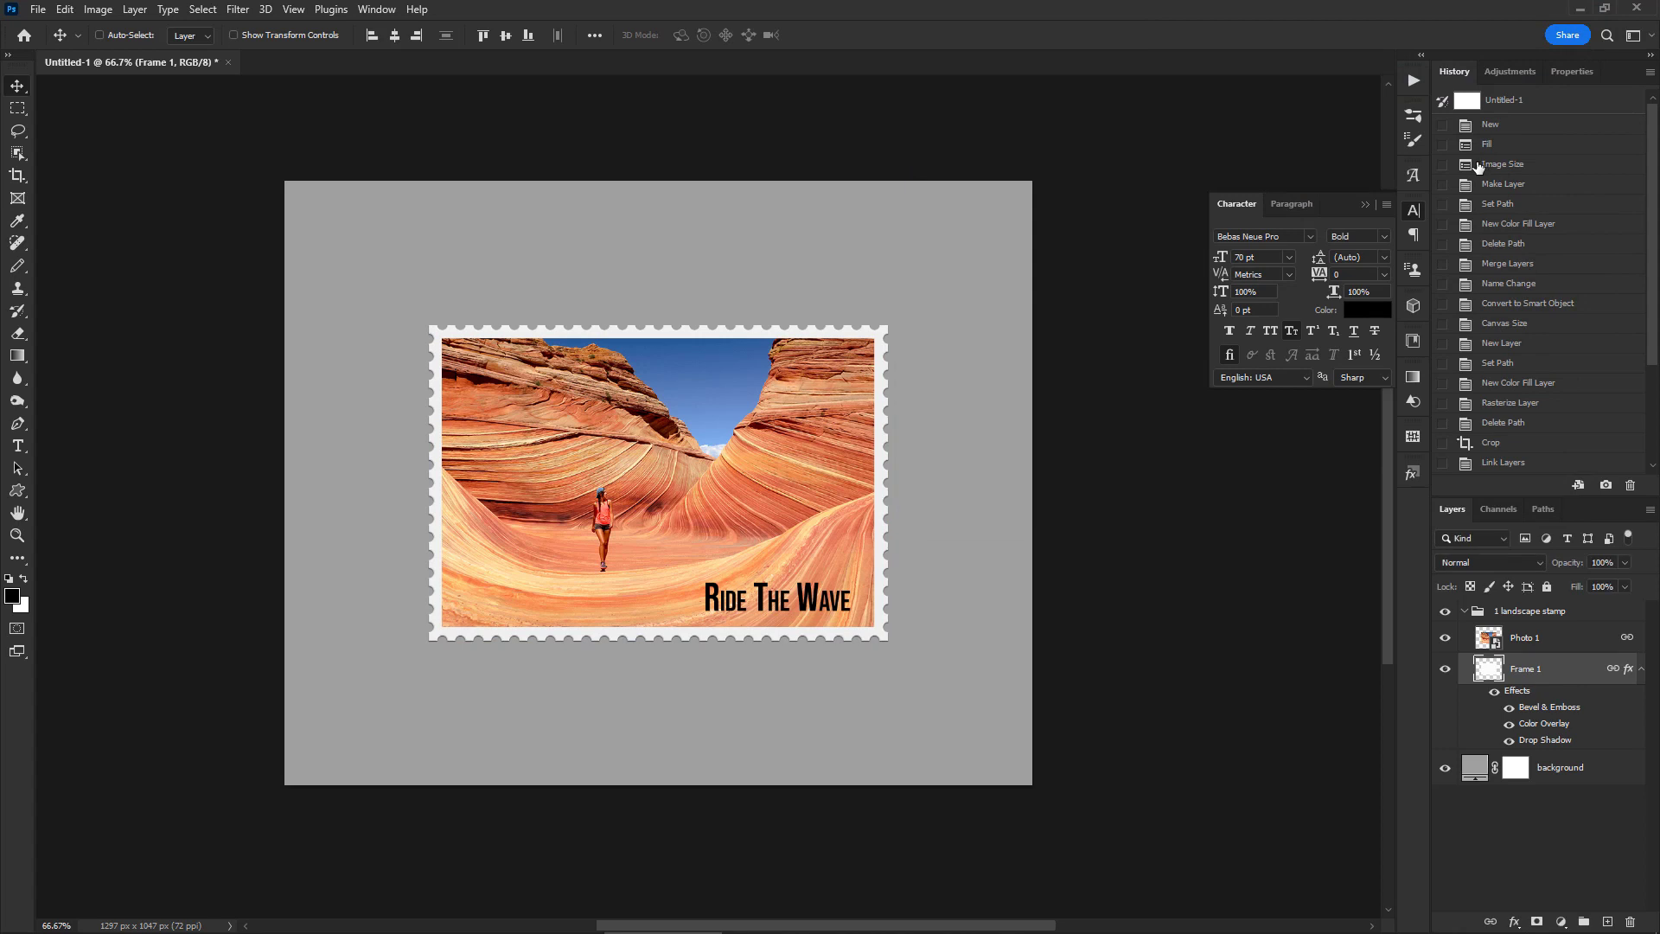
# - Change the background fill layer's colour to the warm grey 847a7a
pyautogui.click(1472, 769)
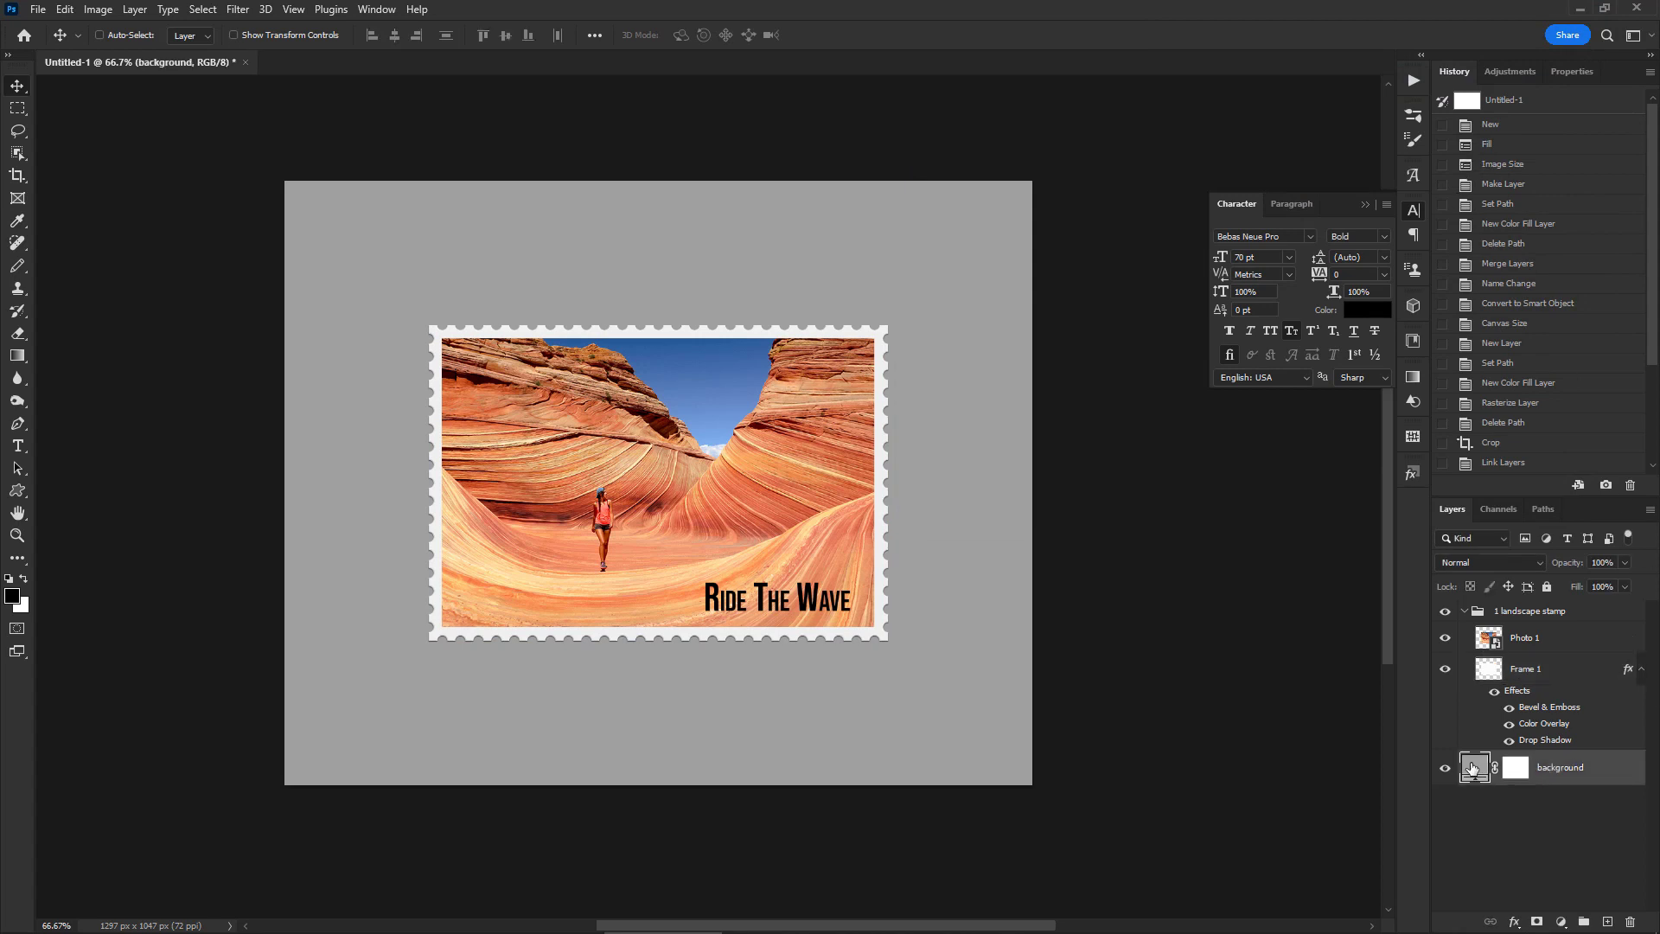
pyautogui.doubleClick(1472, 769)
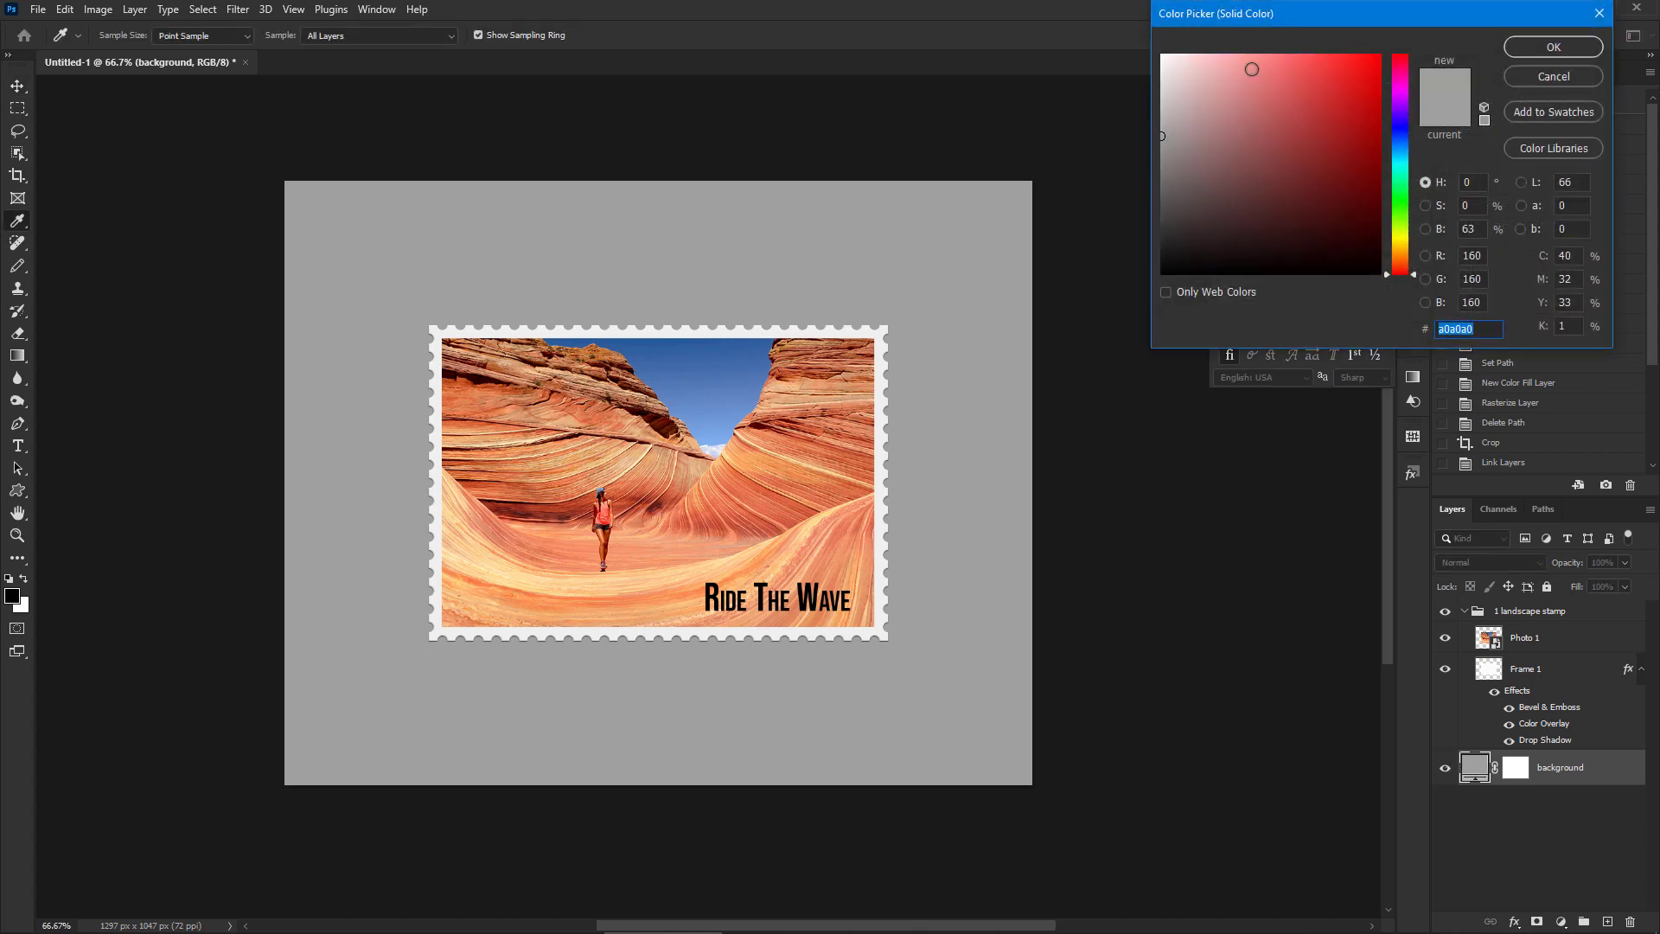
pyautogui.write('eea4a4')
pyautogui.moveTo(1206, 92); pyautogui.dragTo(1230, 68)
pyautogui.moveTo(1188, 177); pyautogui.dragTo(1177, 161)
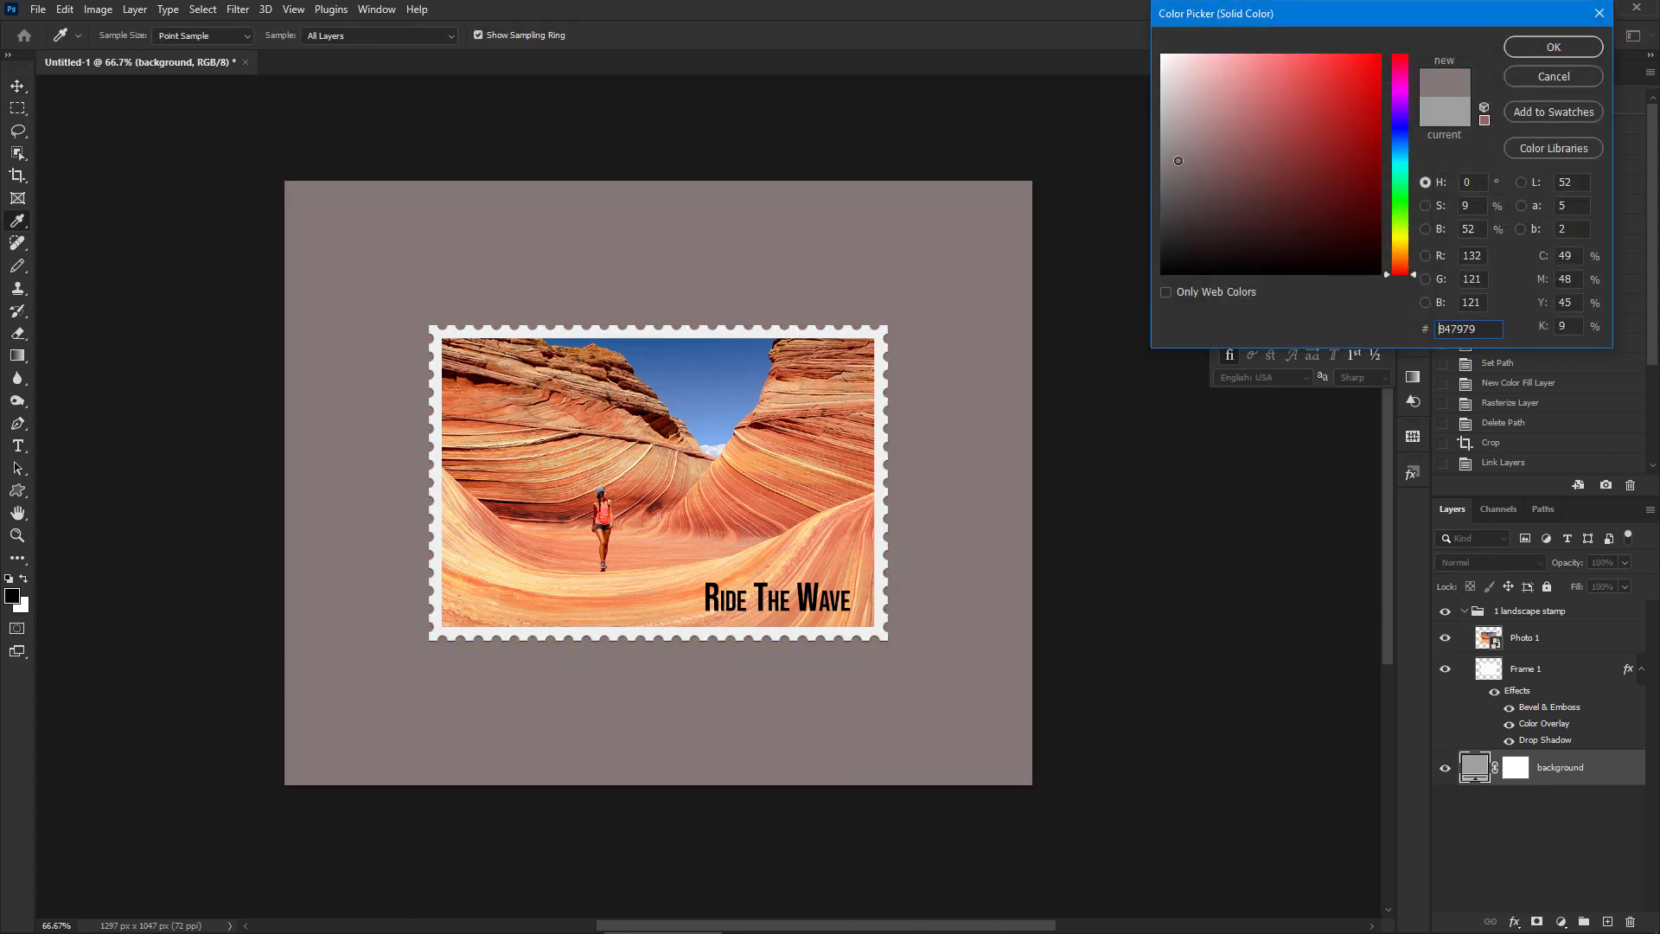
pyautogui.click(1528, 44)
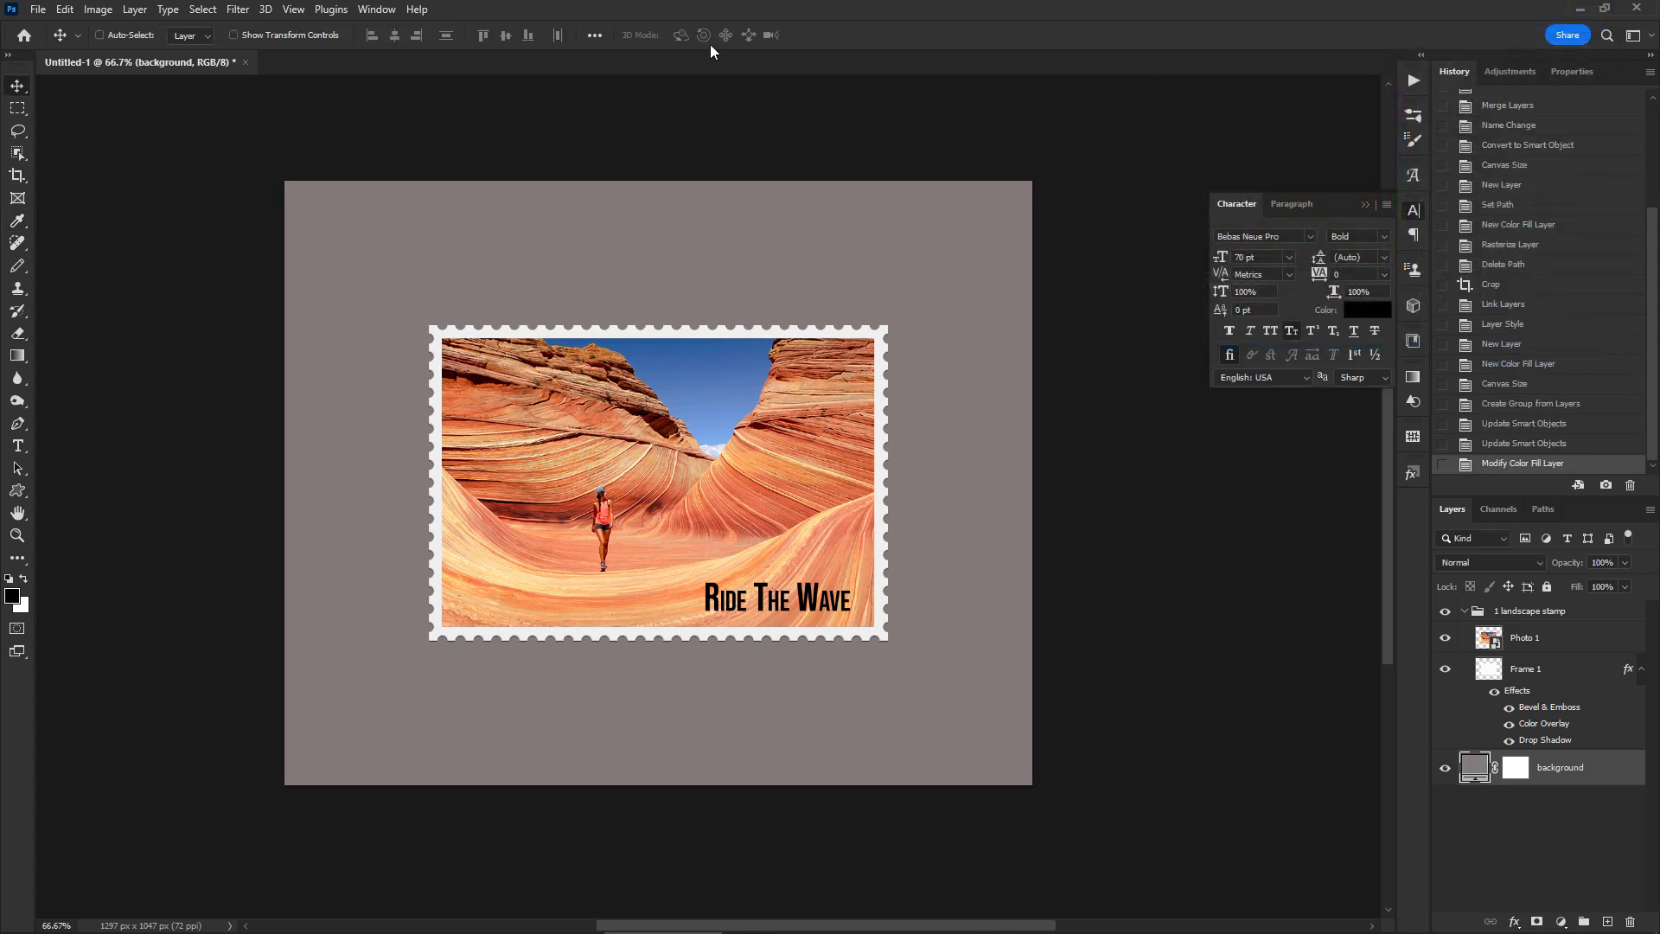
# - Resize the canvas to 1300 by 1300 pixels
pyautogui.click(95, 11)
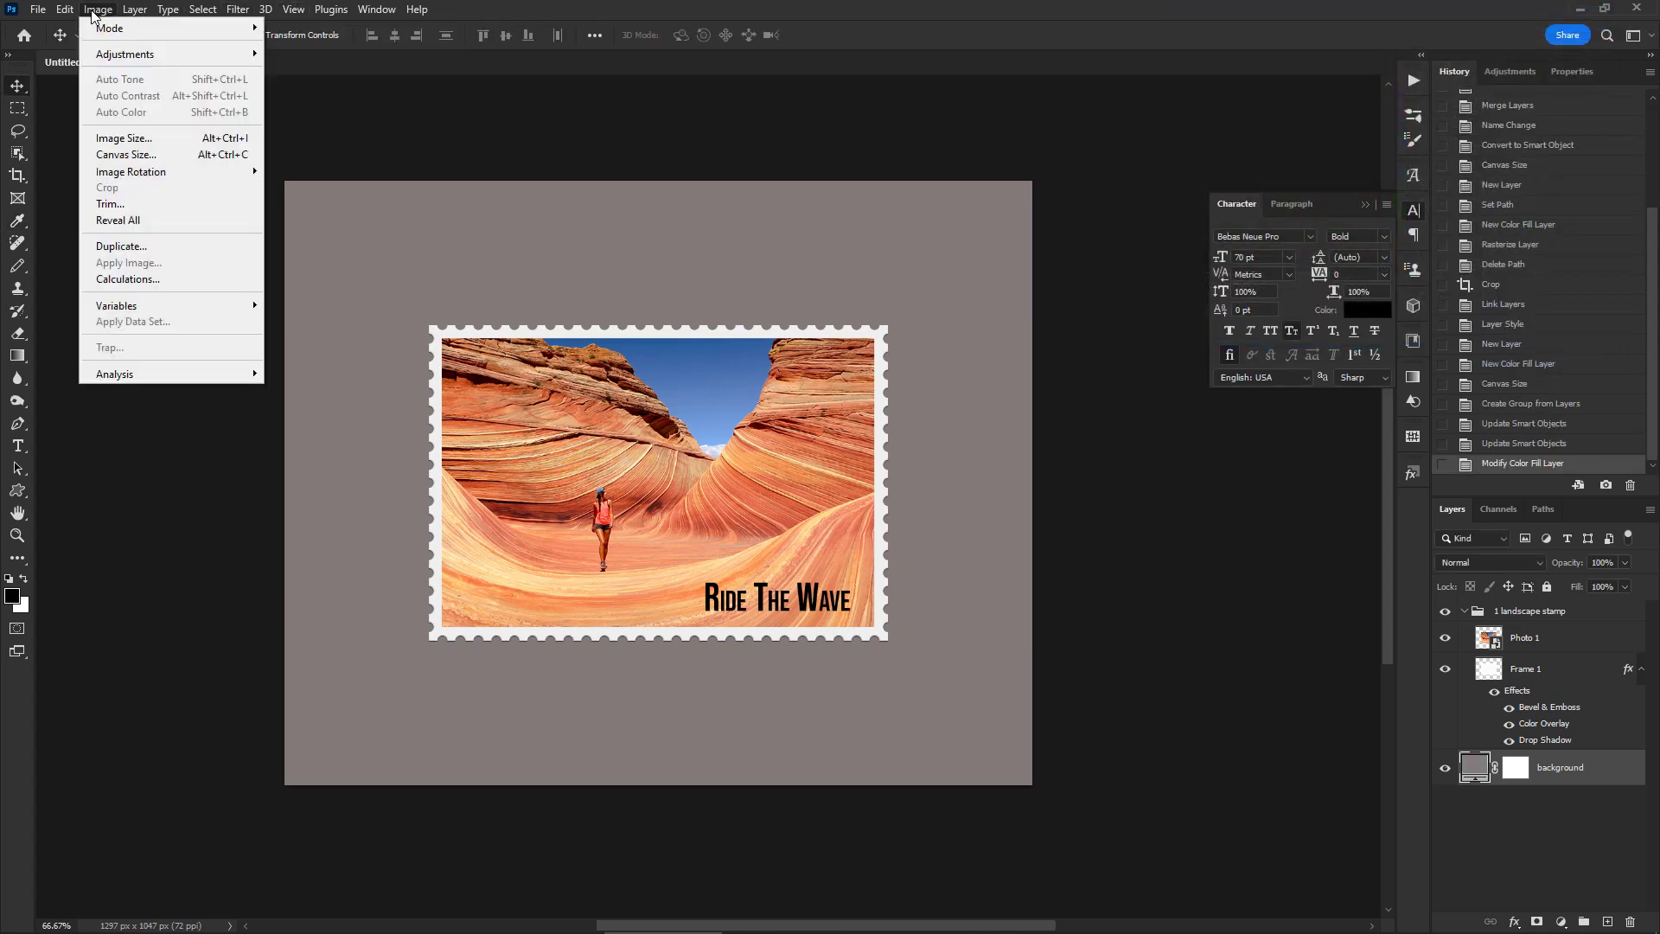
pyautogui.click(131, 154)
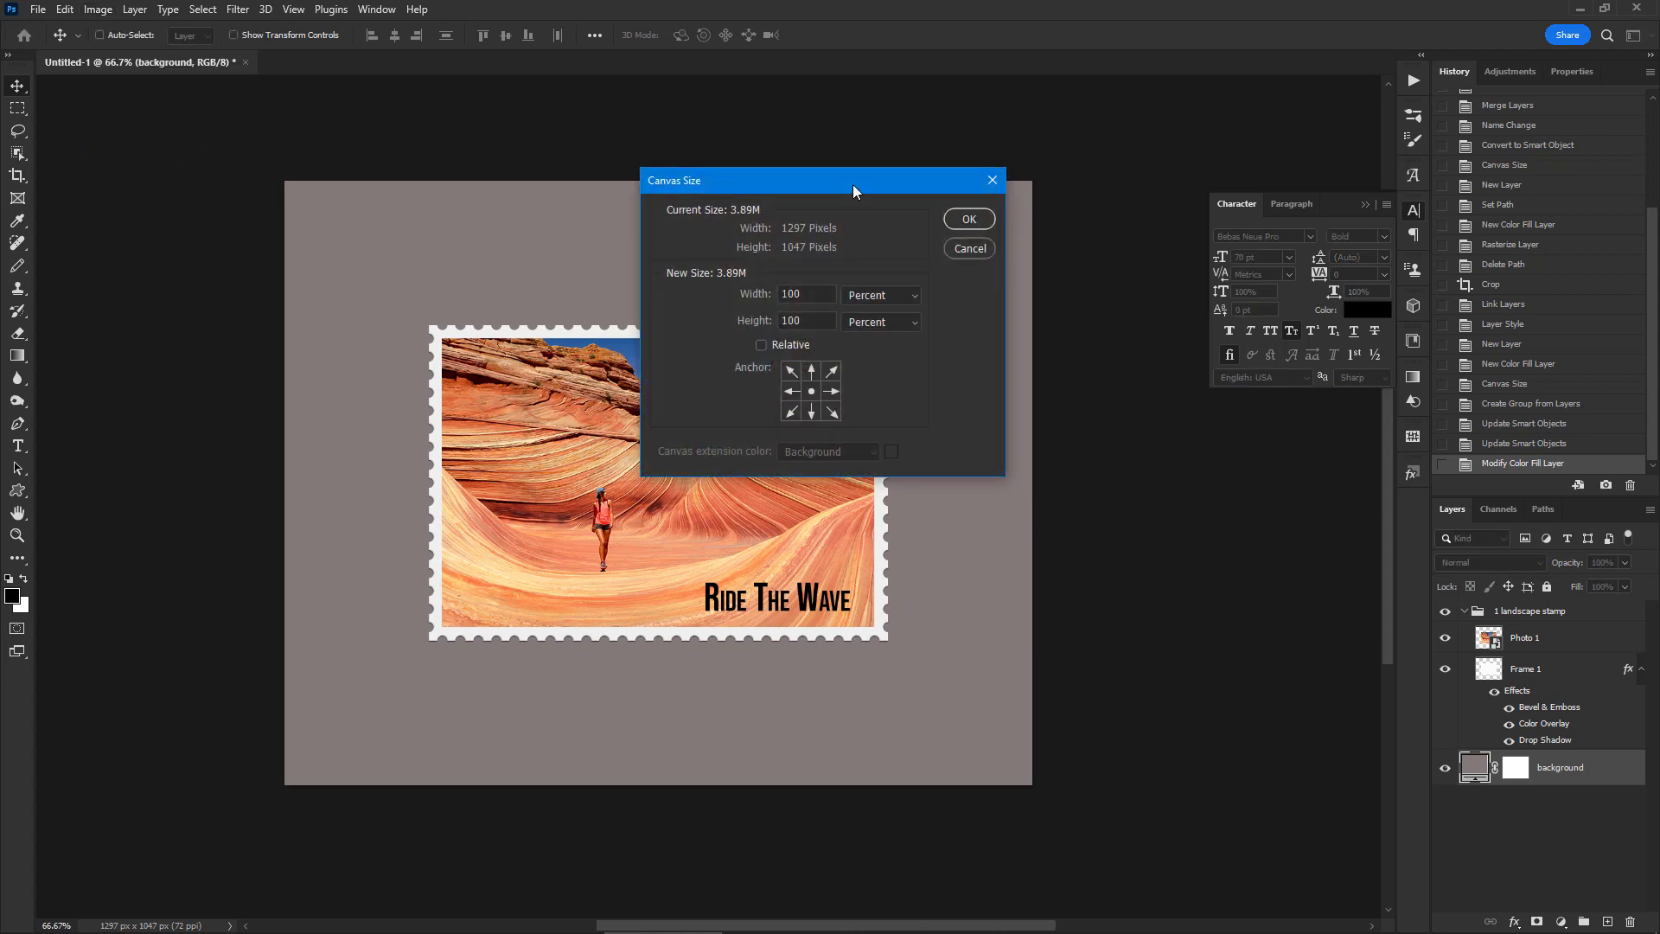
pyautogui.moveTo(853, 184); pyautogui.dragTo(1114, 121)
pyautogui.click(1139, 232)
pyautogui.click(1133, 261)
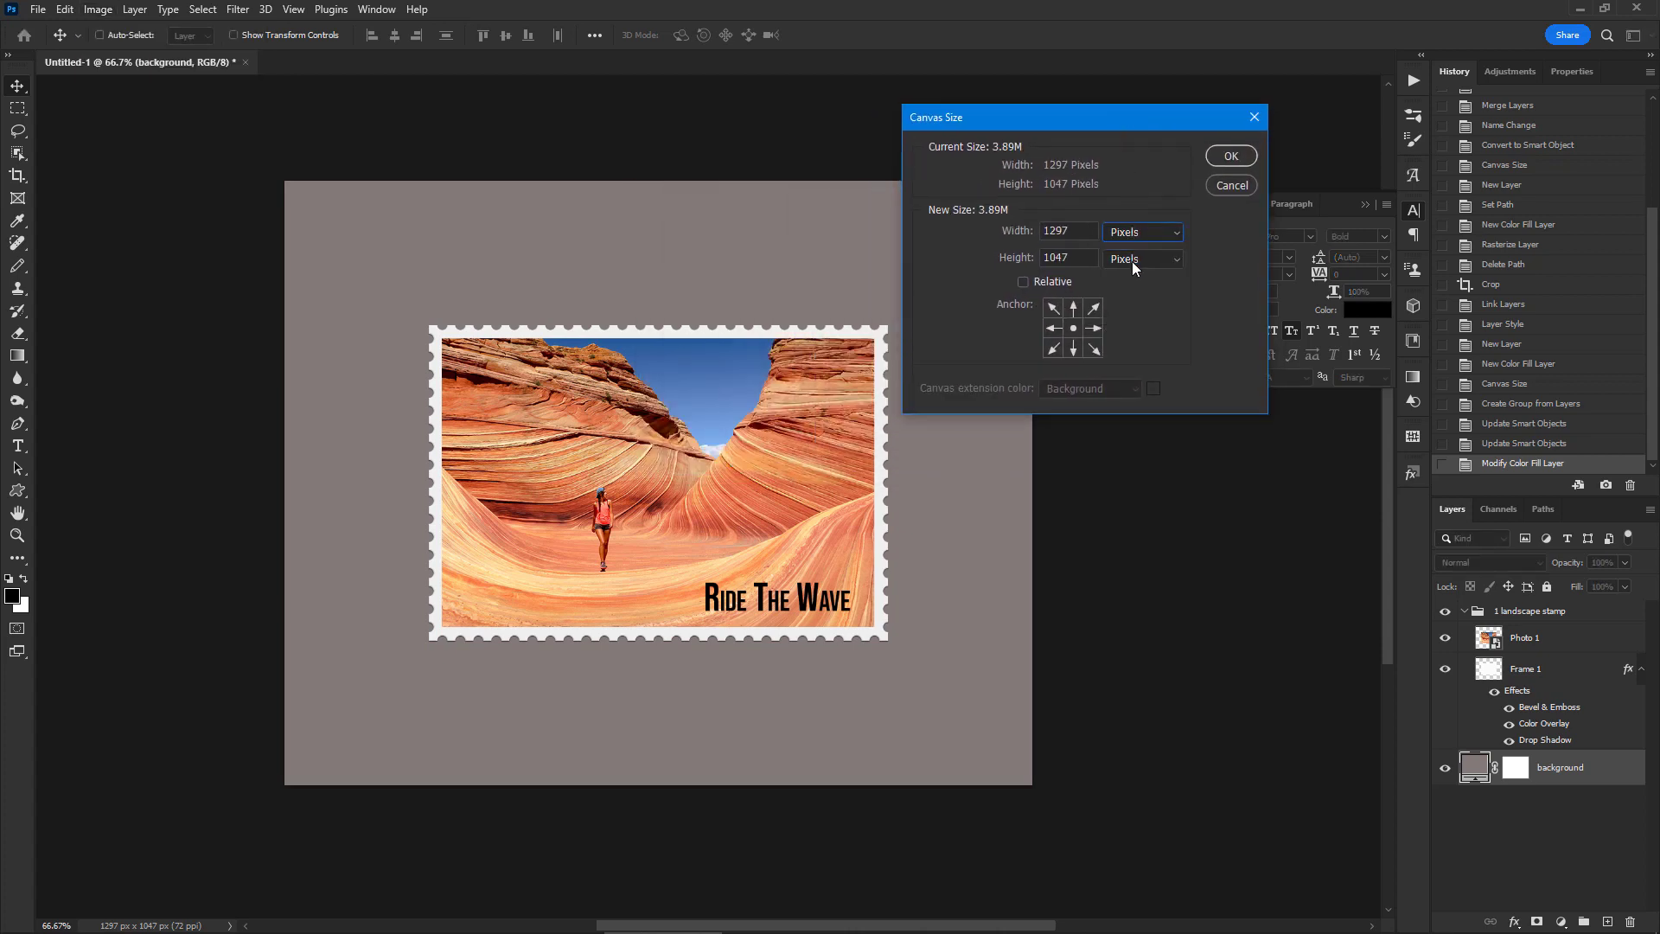
pyautogui.moveTo(1088, 234); pyautogui.dragTo(987, 228)
pyautogui.write('1300')
pyautogui.press('Tab')
pyautogui.write('1300')
pyautogui.press('Return')
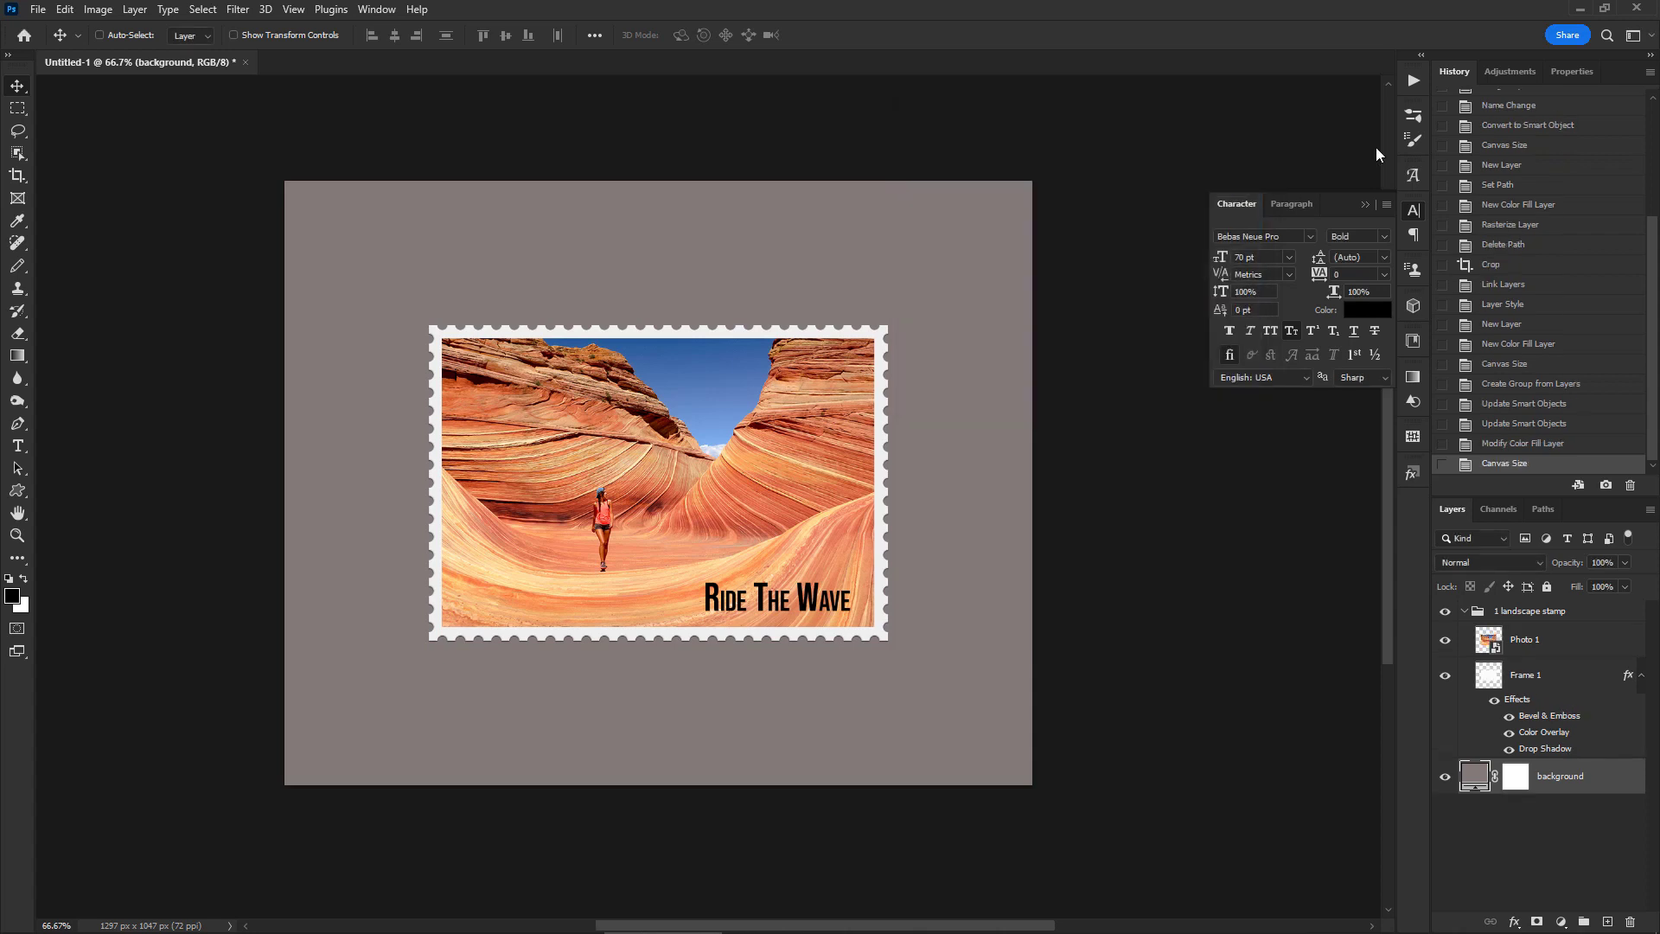
pyautogui.moveTo(1113, 359); pyautogui.dragTo(1165, 283)
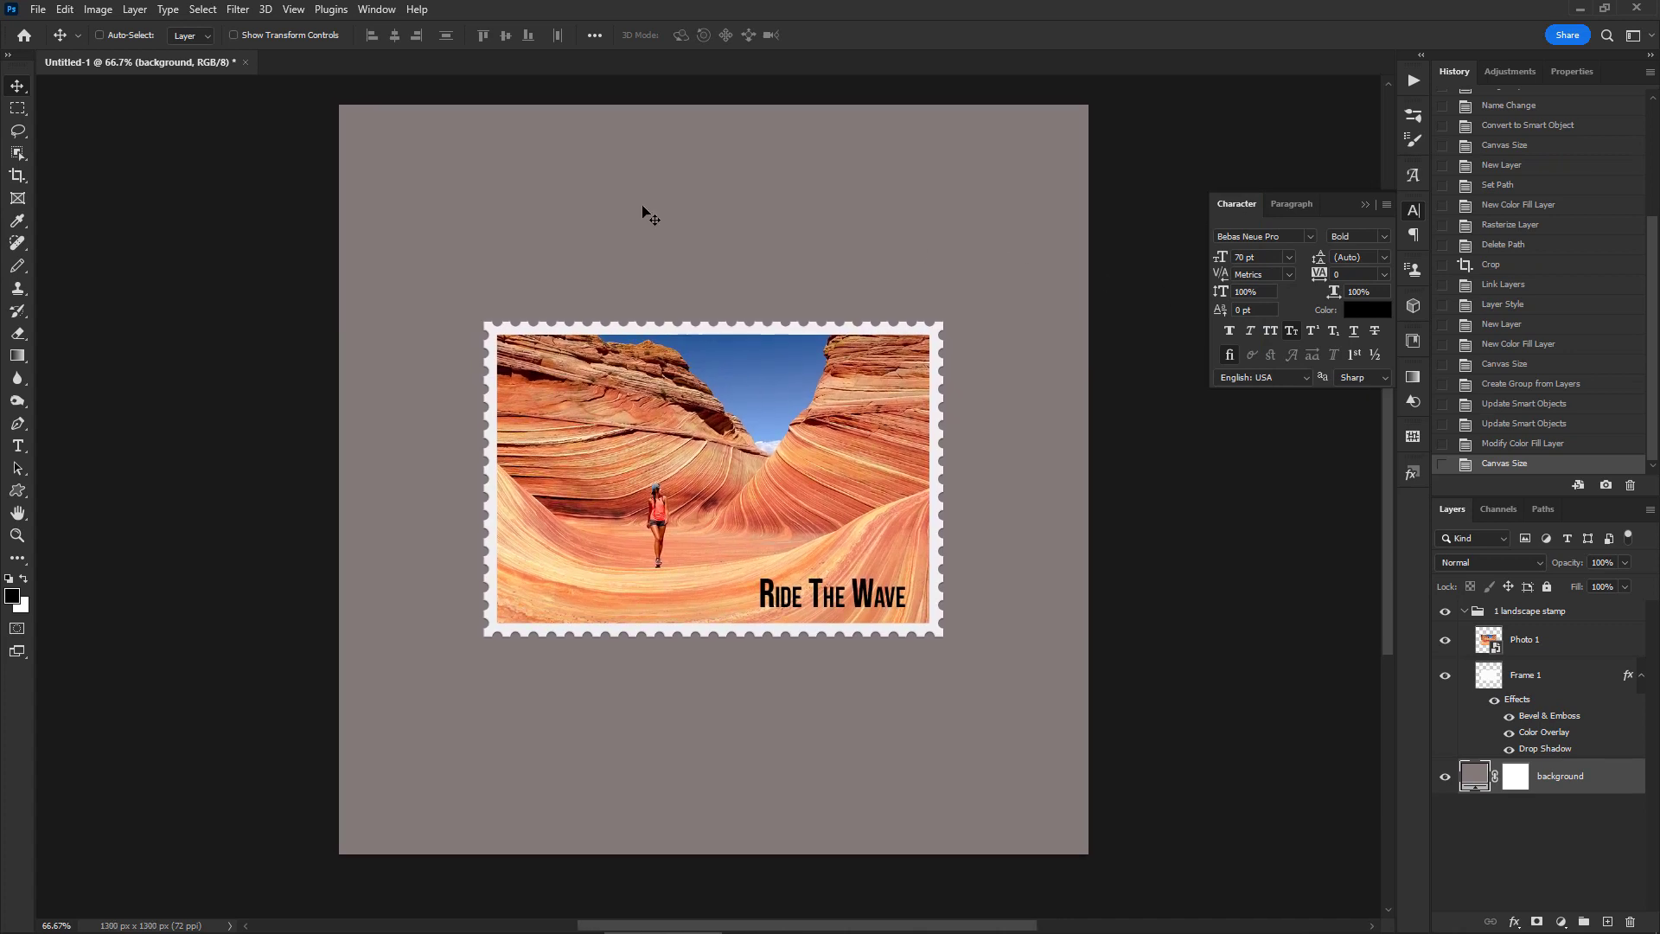
# - Place the paper texture seamless-g6c6edd119_1920.jpg as an embedded image above the background layer and commit it
pyautogui.click(39, 9)
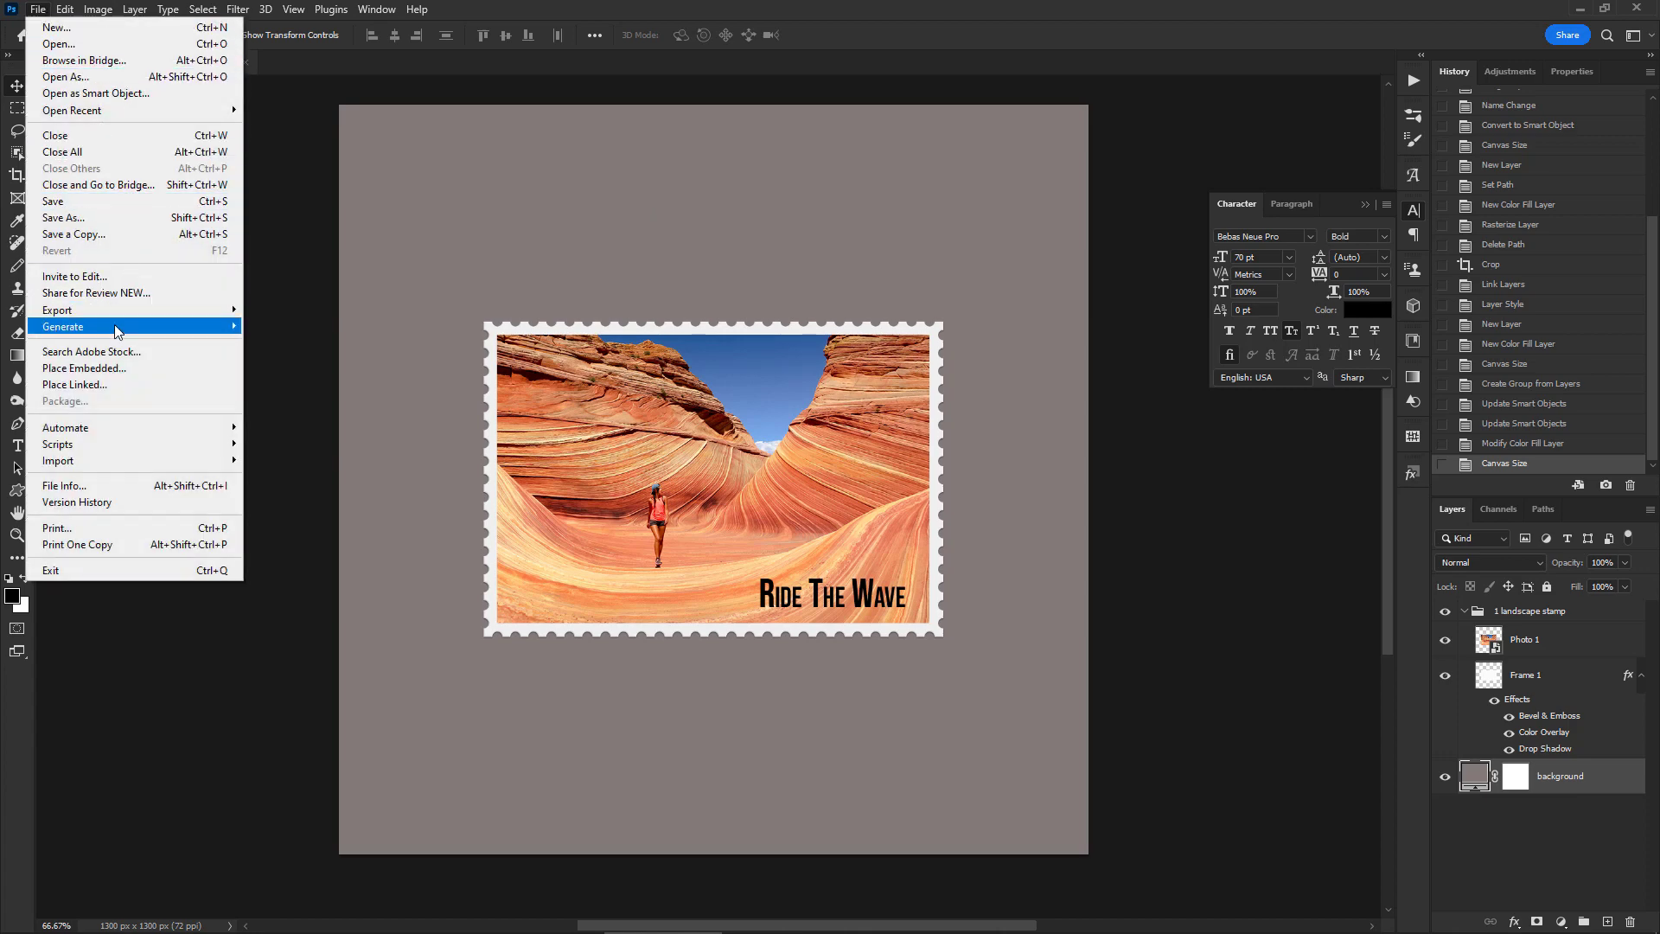
pyautogui.click(119, 370)
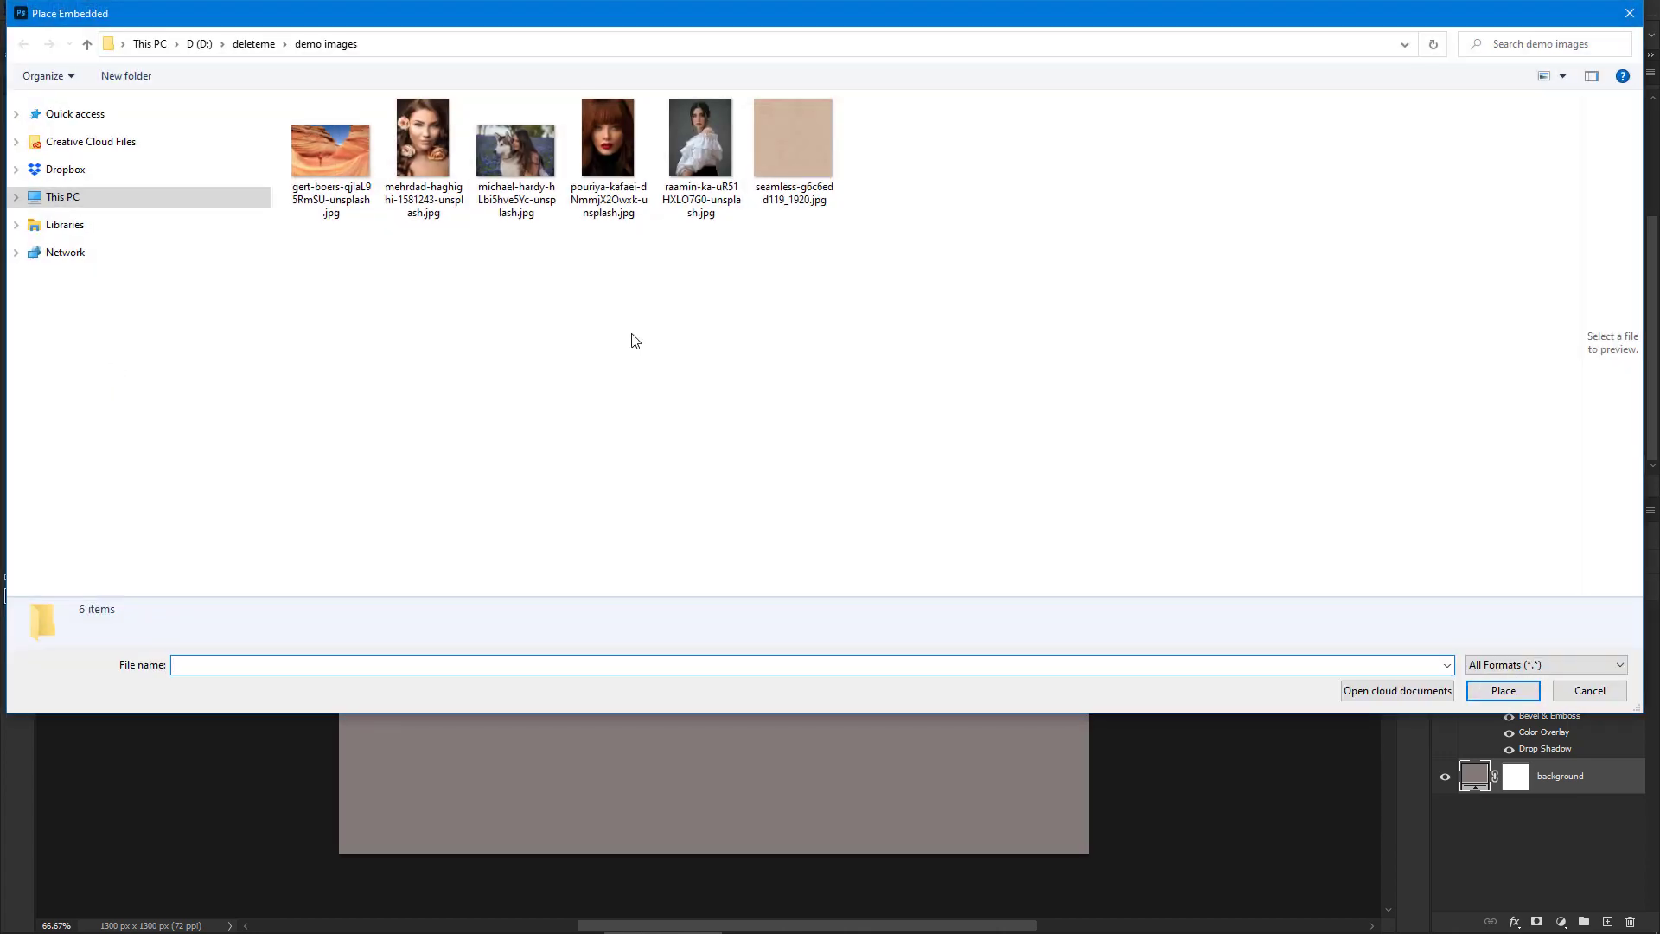
pyautogui.doubleClick(799, 154)
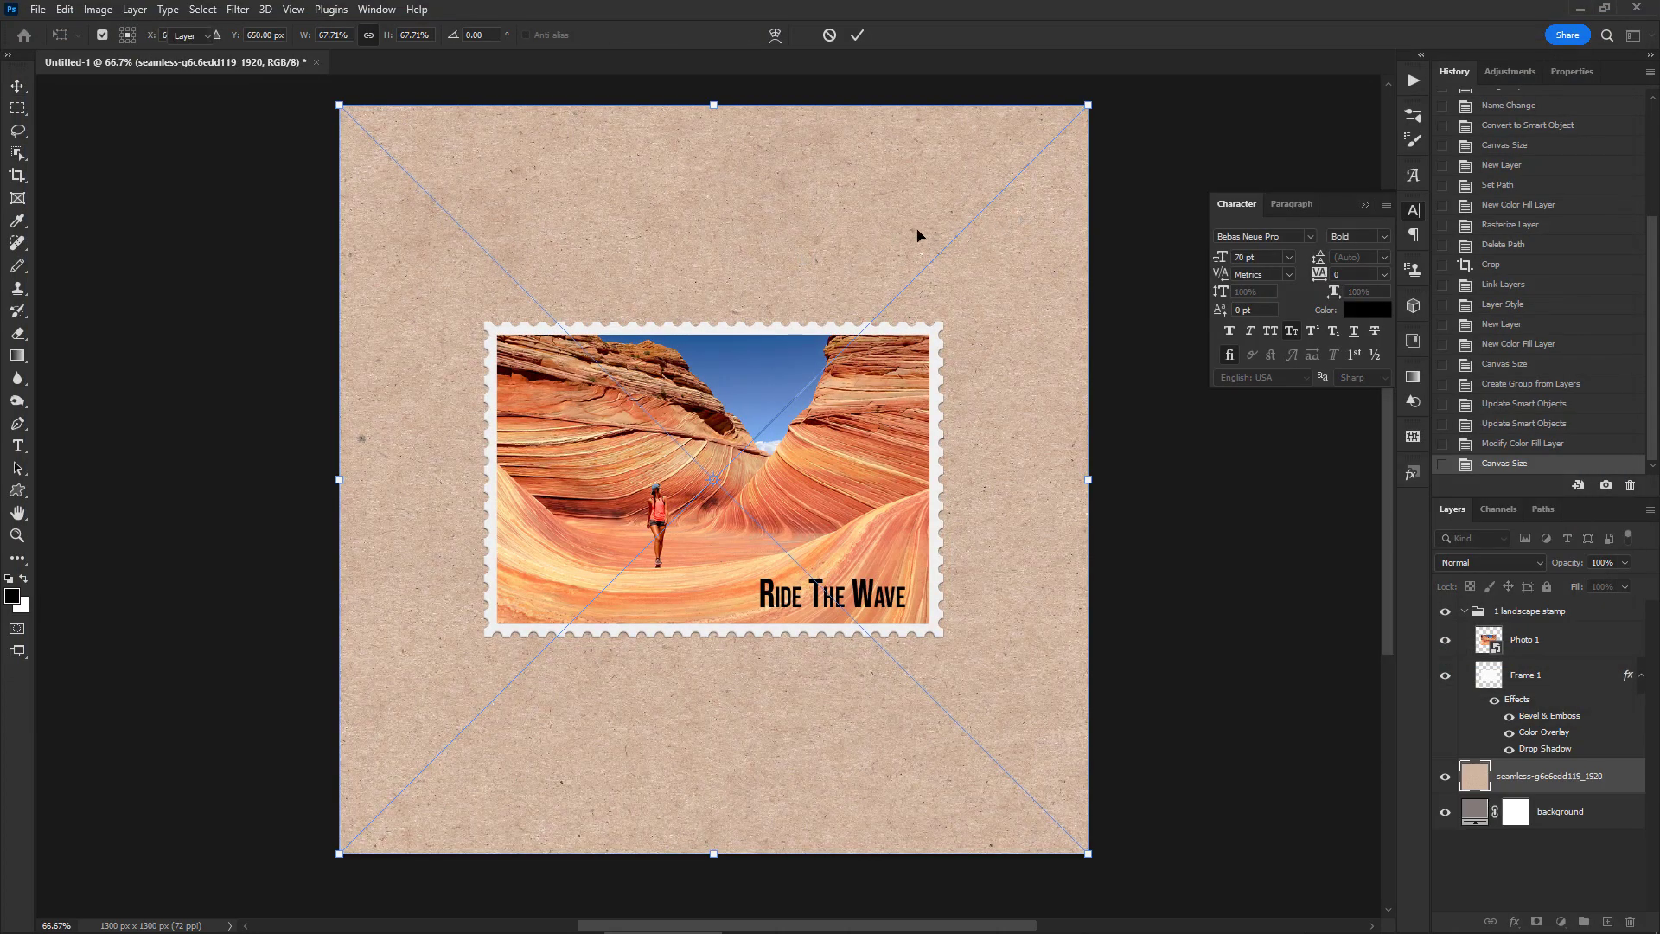
pyautogui.press('Return')
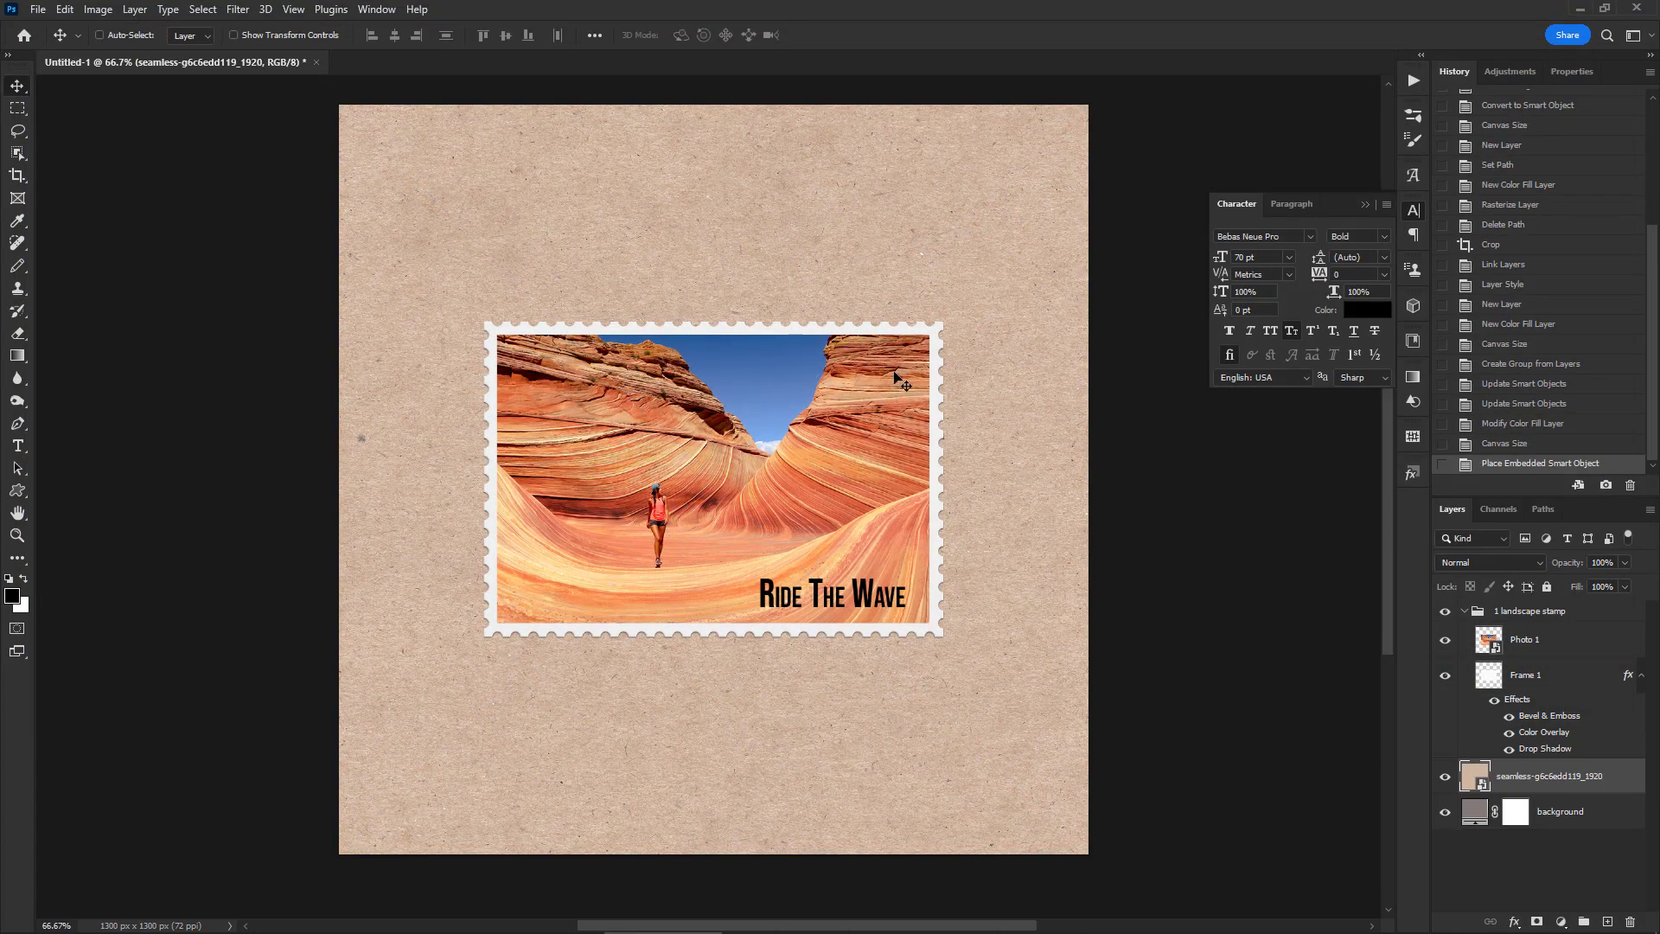
# - Run the Round Postmark 1 action from the STAMPS by PanosFX set
pyautogui.click(1413, 82)
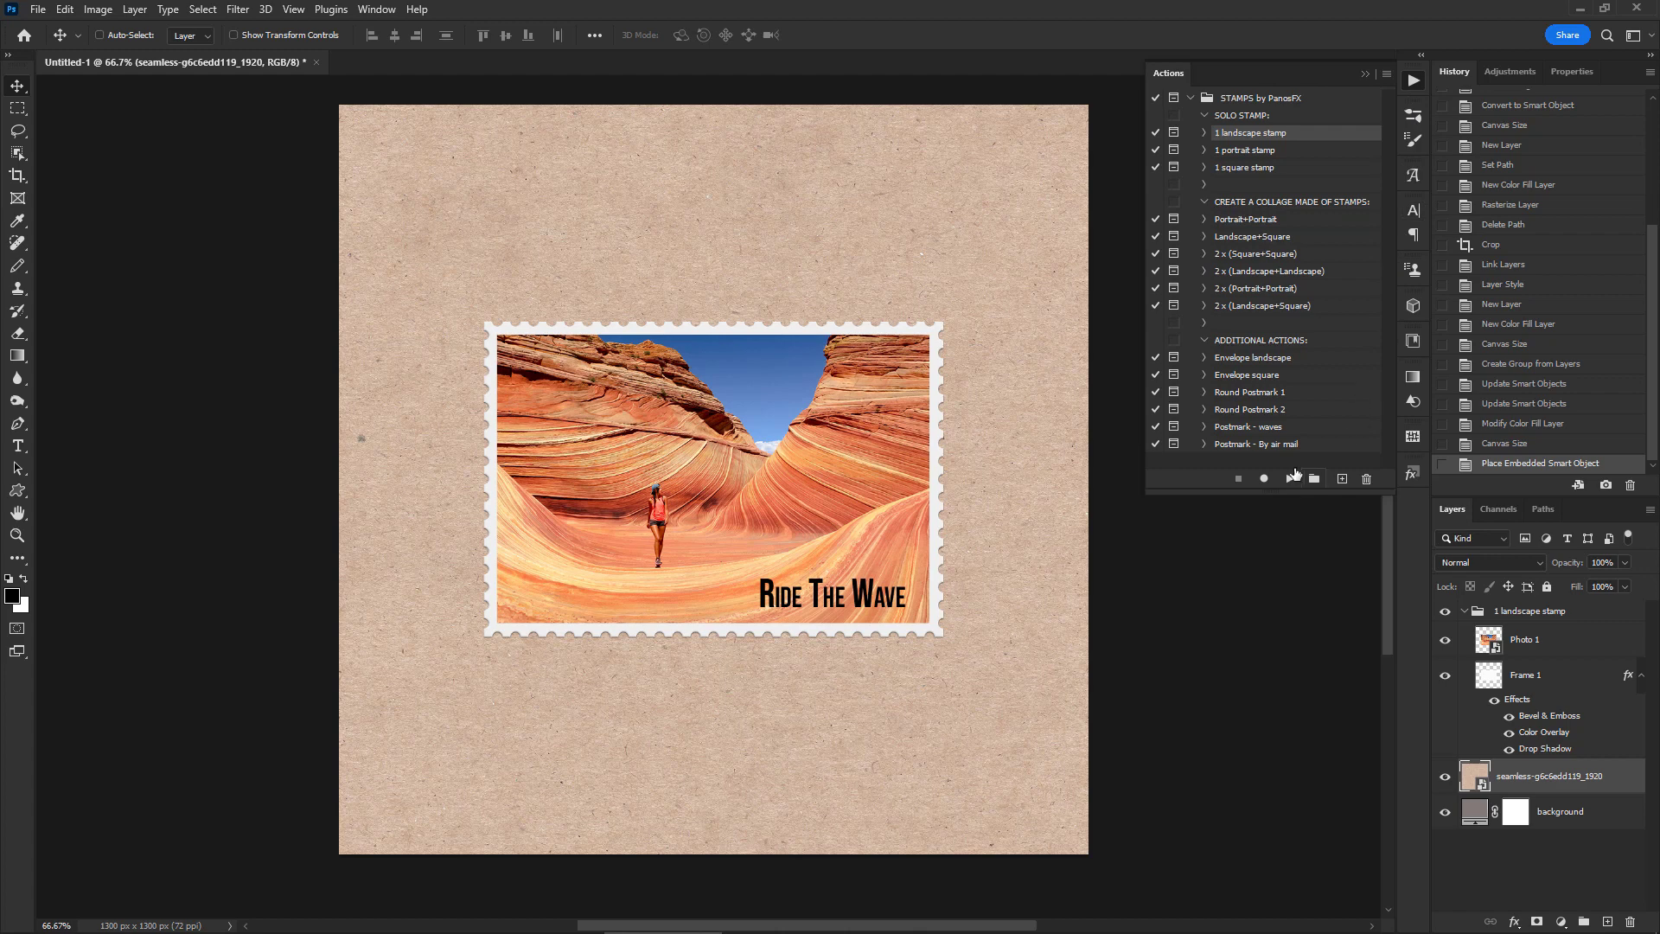
pyautogui.click(1193, 467)
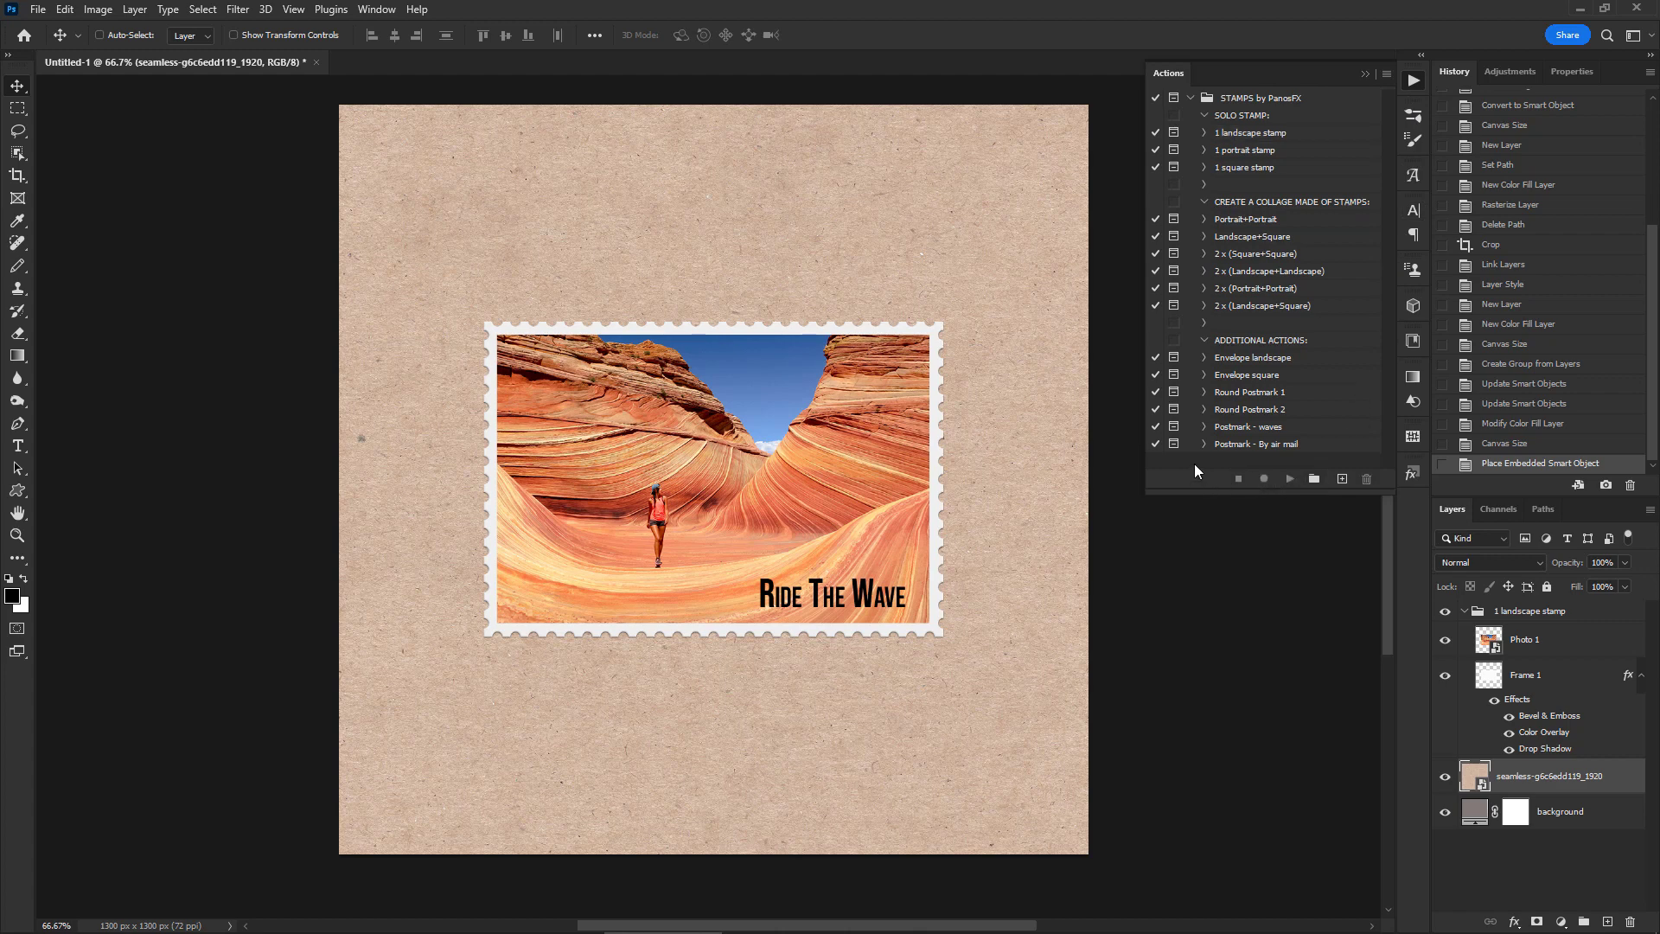
pyautogui.click(1257, 395)
pyautogui.click(1292, 480)
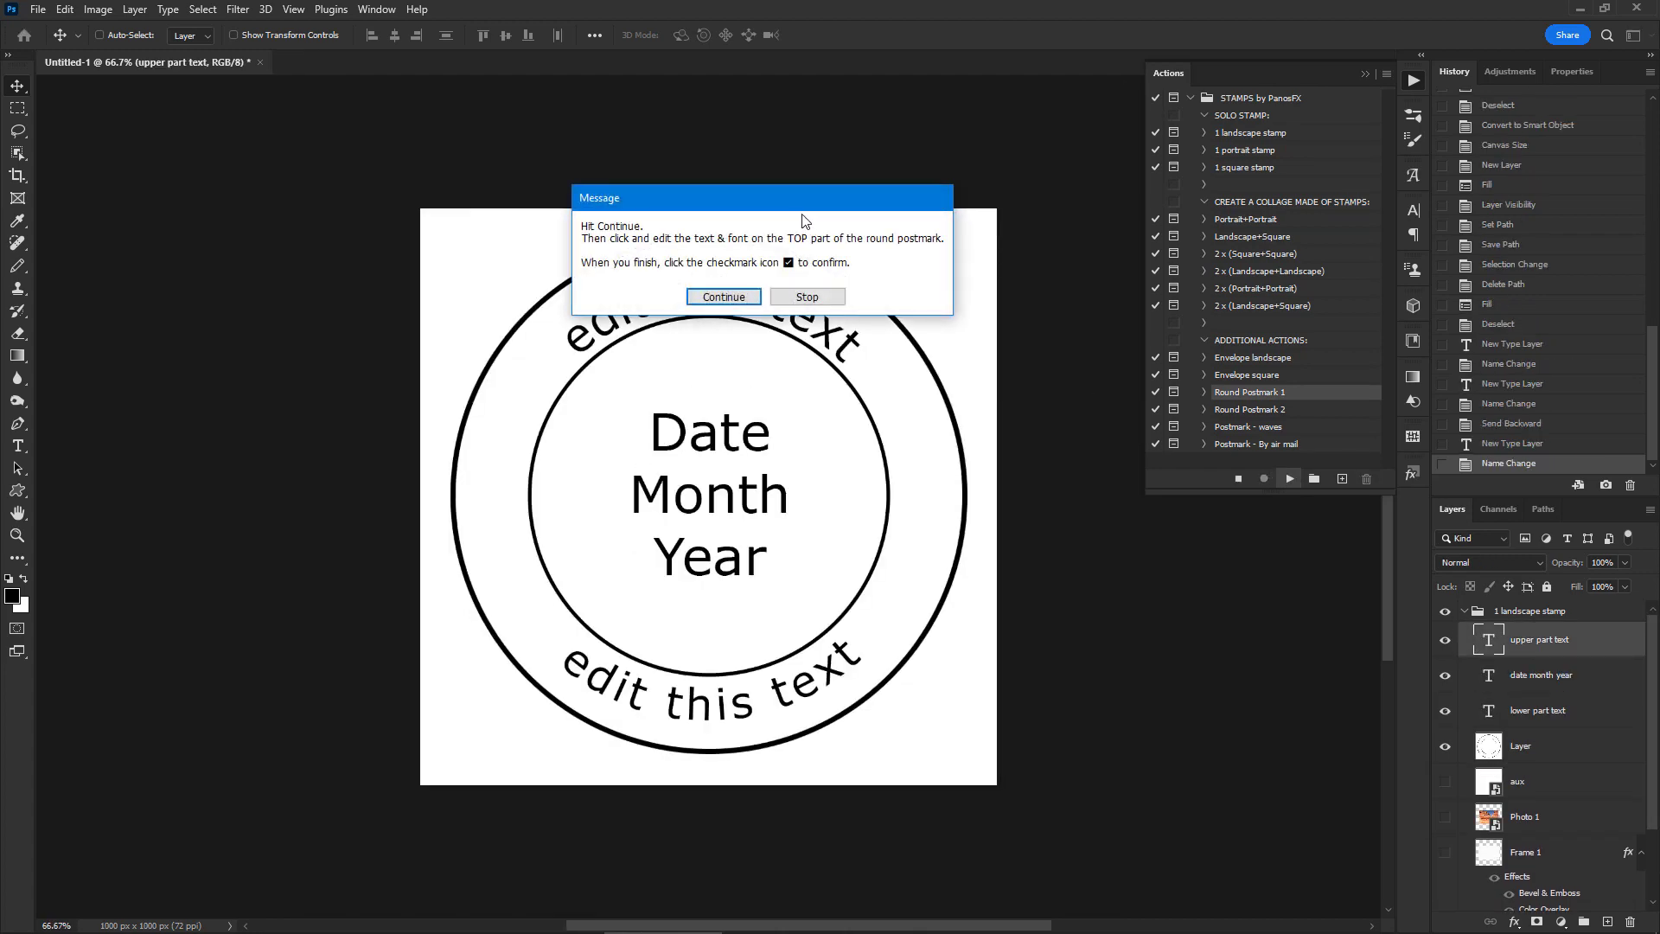
# - Continue the postmark action and replace the round postmark's upper text with "my custom text 1"
pyautogui.click(731, 300)
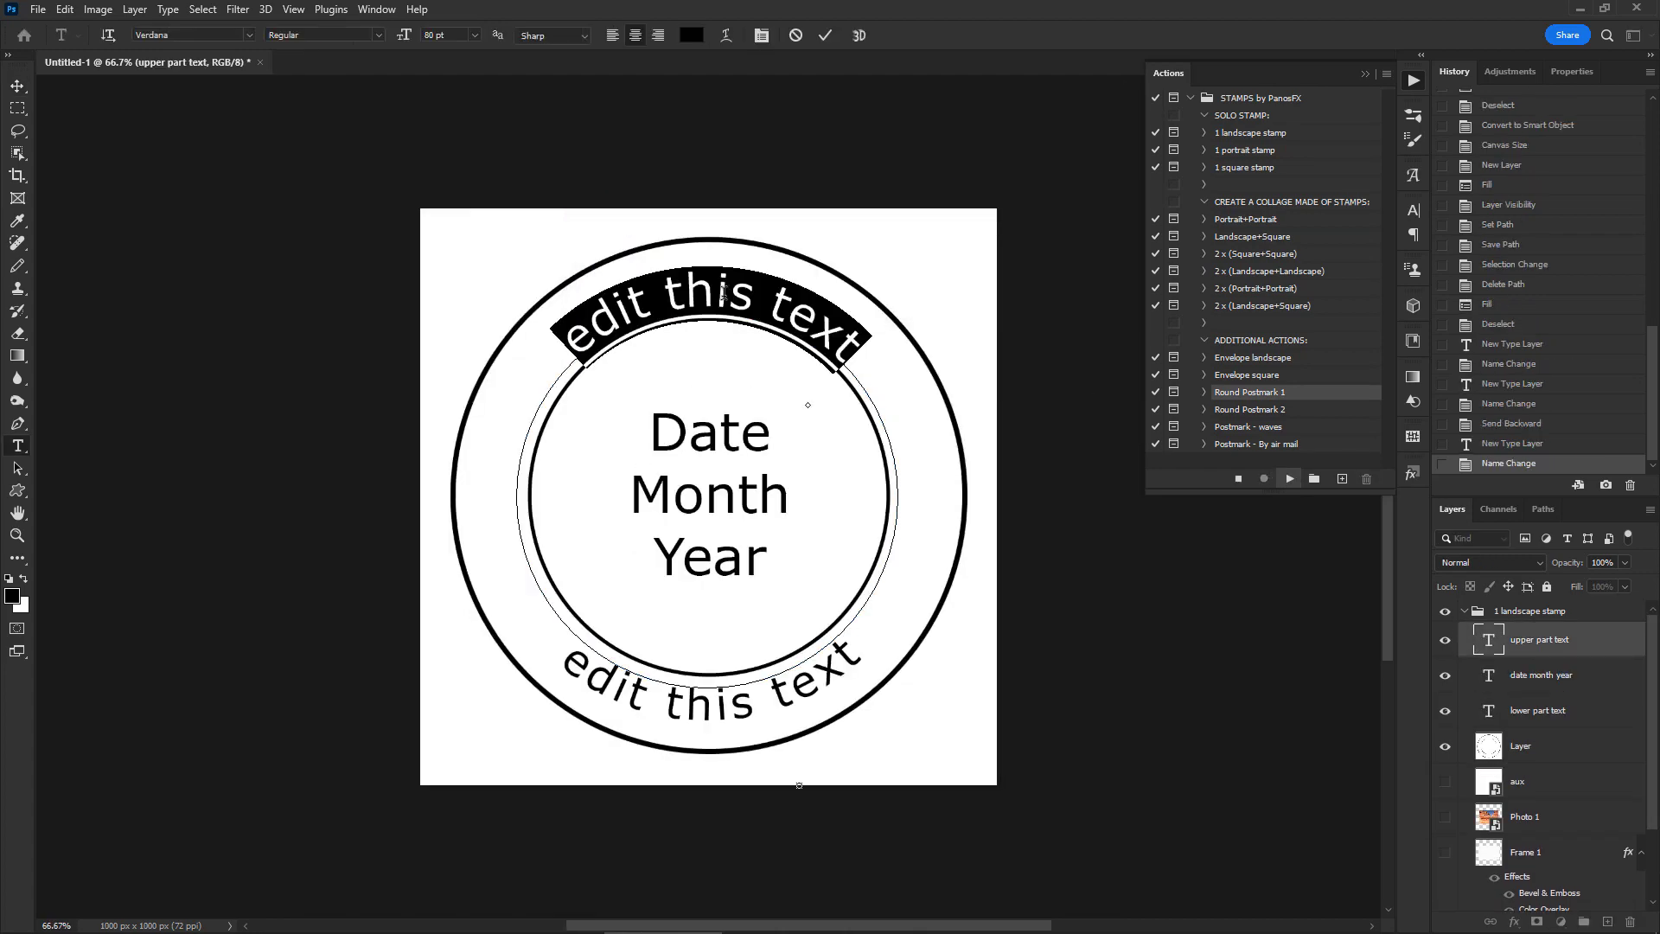
pyautogui.click(764, 206)
pyautogui.write('m')
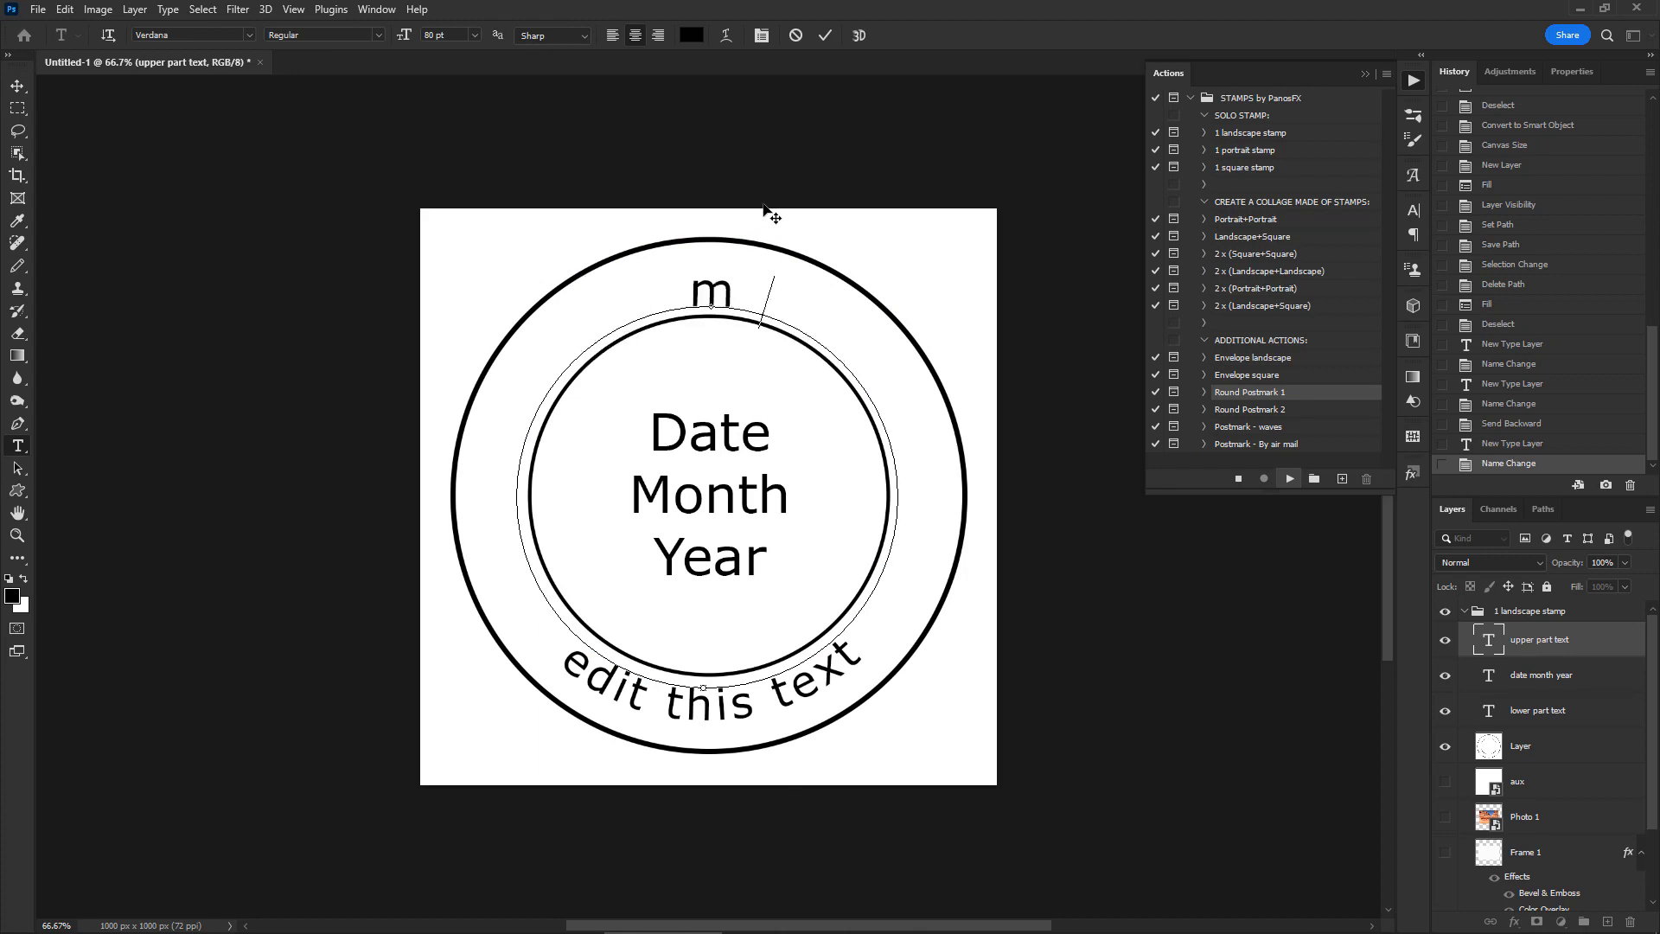
pyautogui.write('y custo')
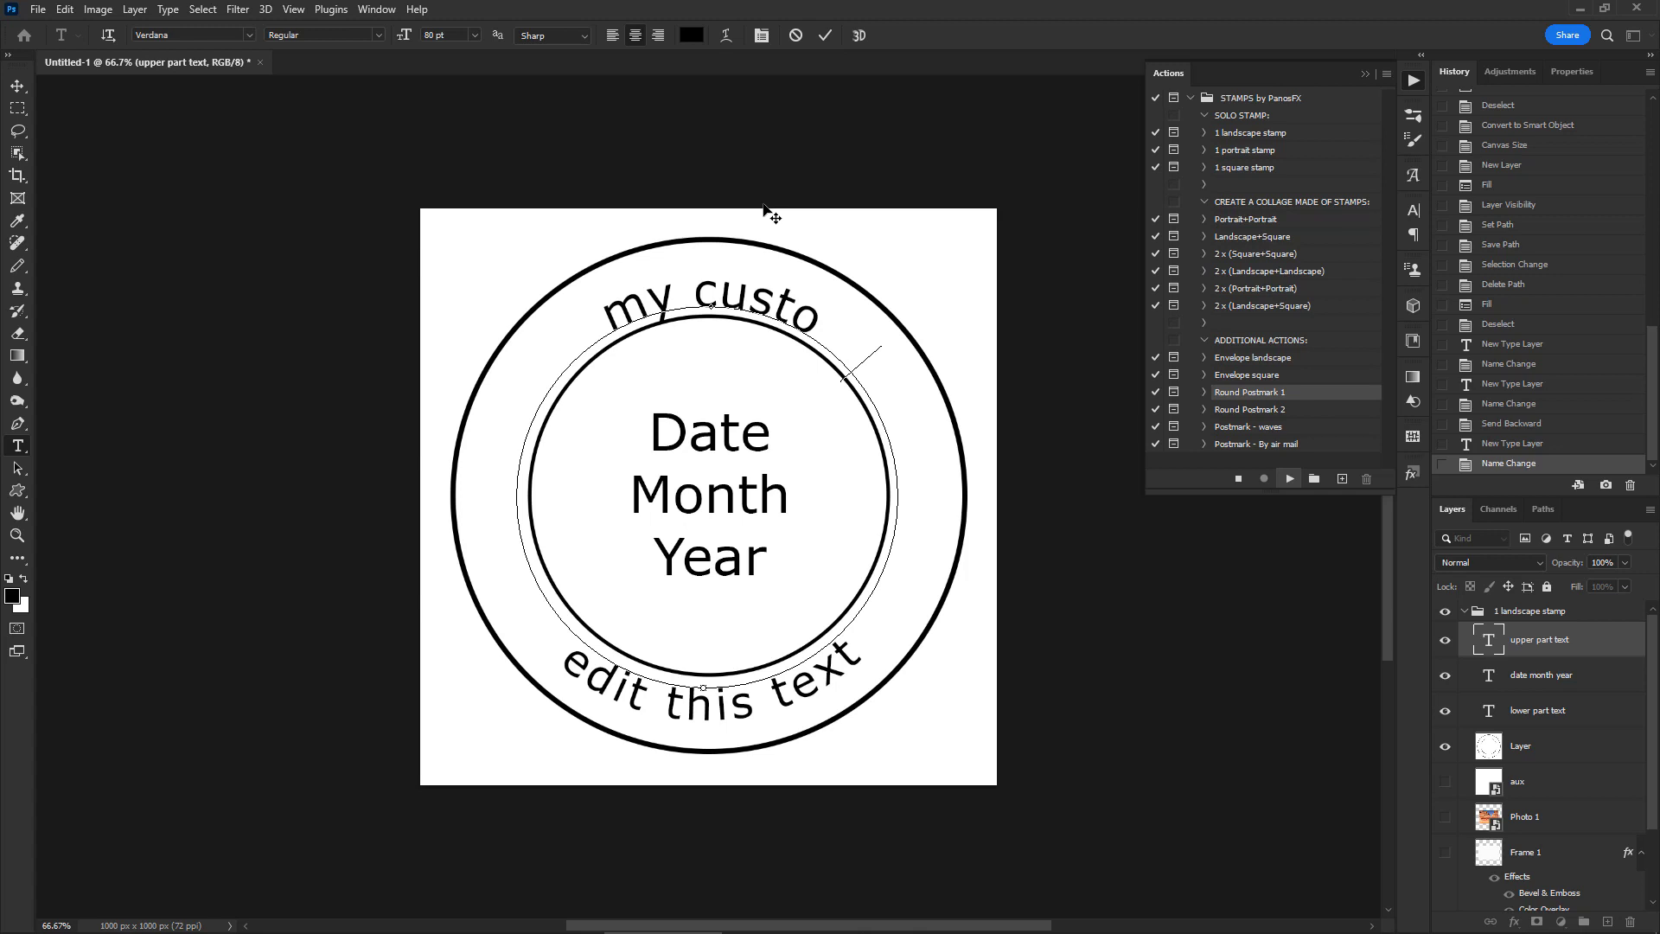
pyautogui.write('m text 1')
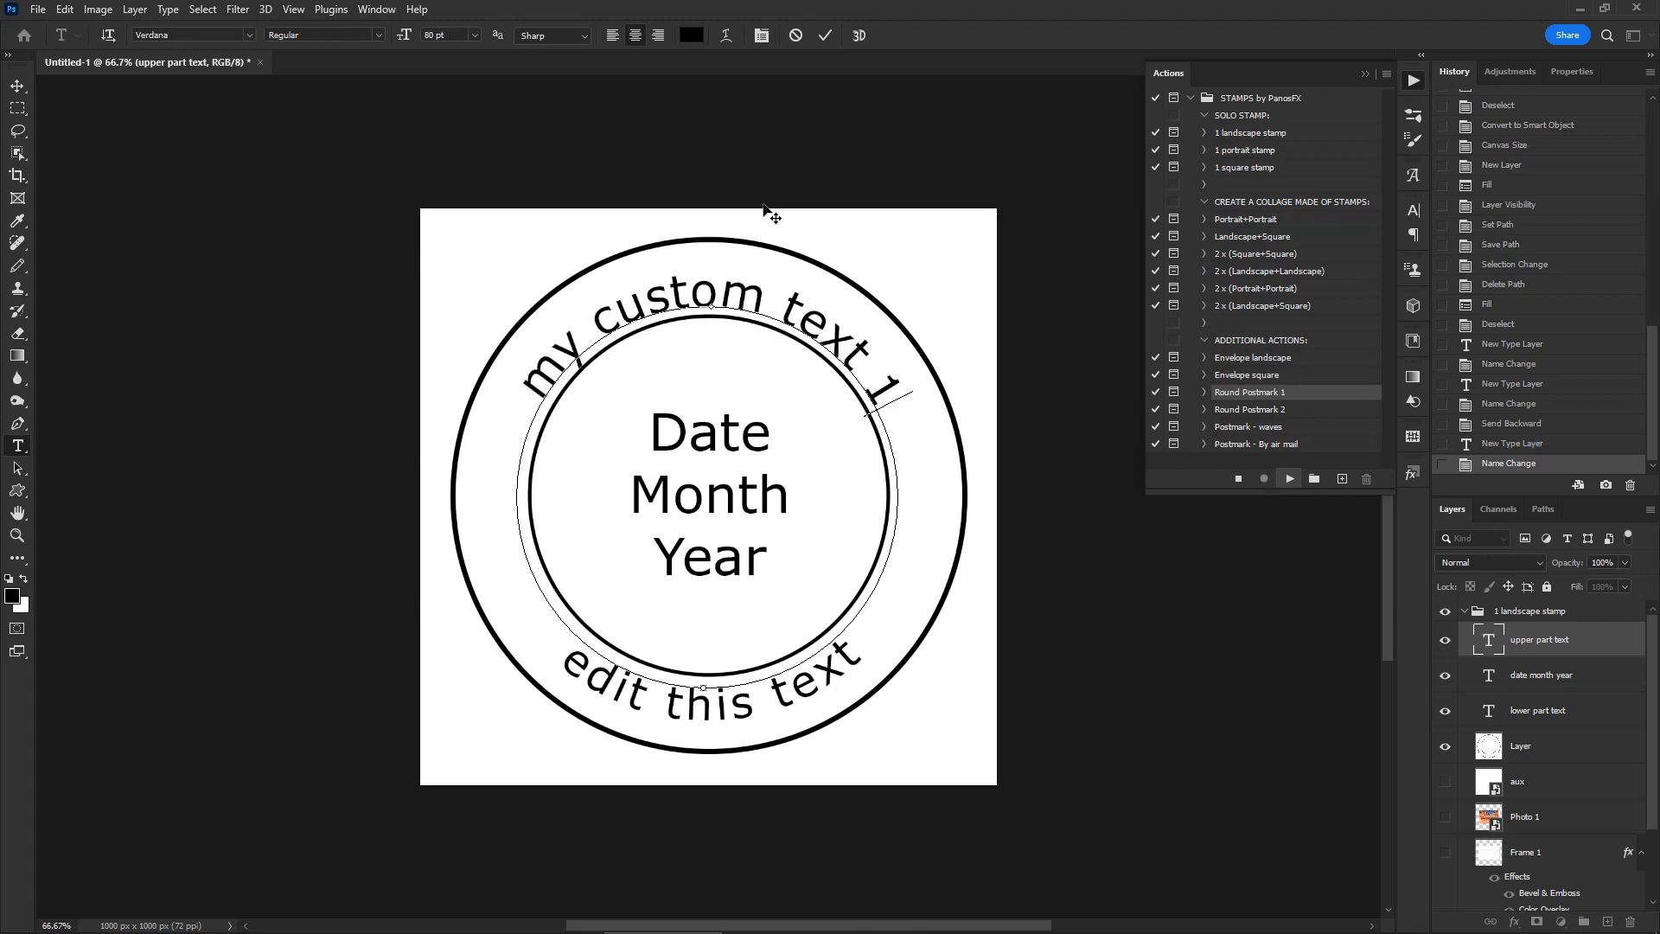
# - Change the whole upper postmark text to the Bebas Neue Pro font and commit it
pyautogui.hotkey('ctrl', 'a')
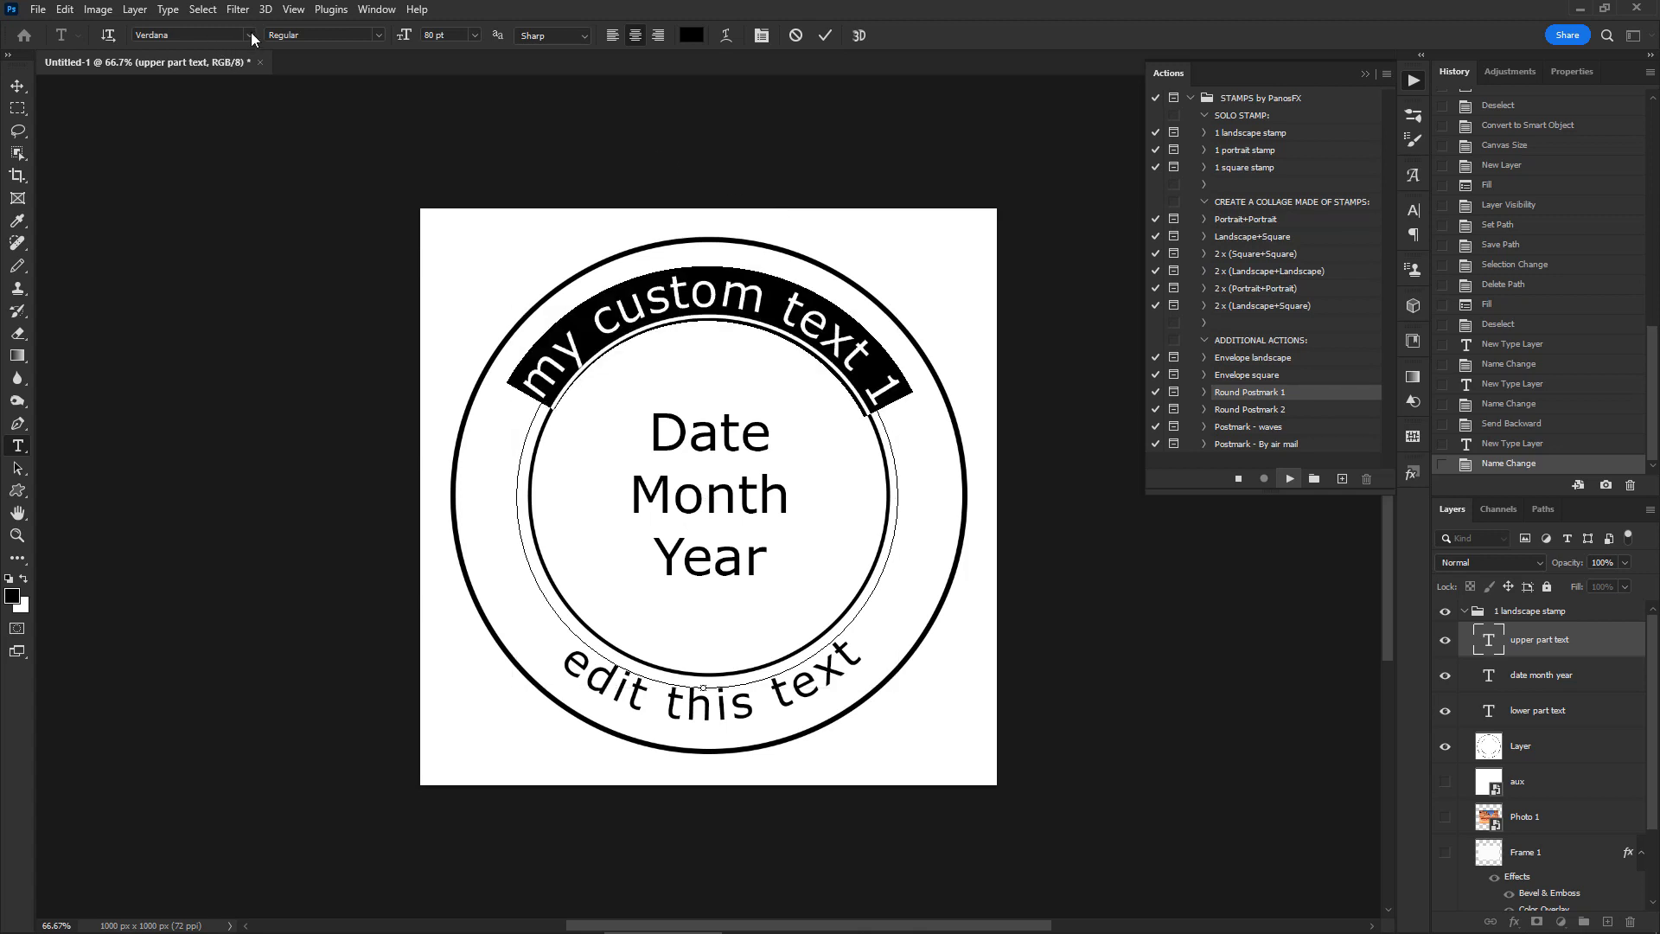
pyautogui.click(251, 34)
pyautogui.moveTo(484, 636); pyautogui.dragTo(450, 29)
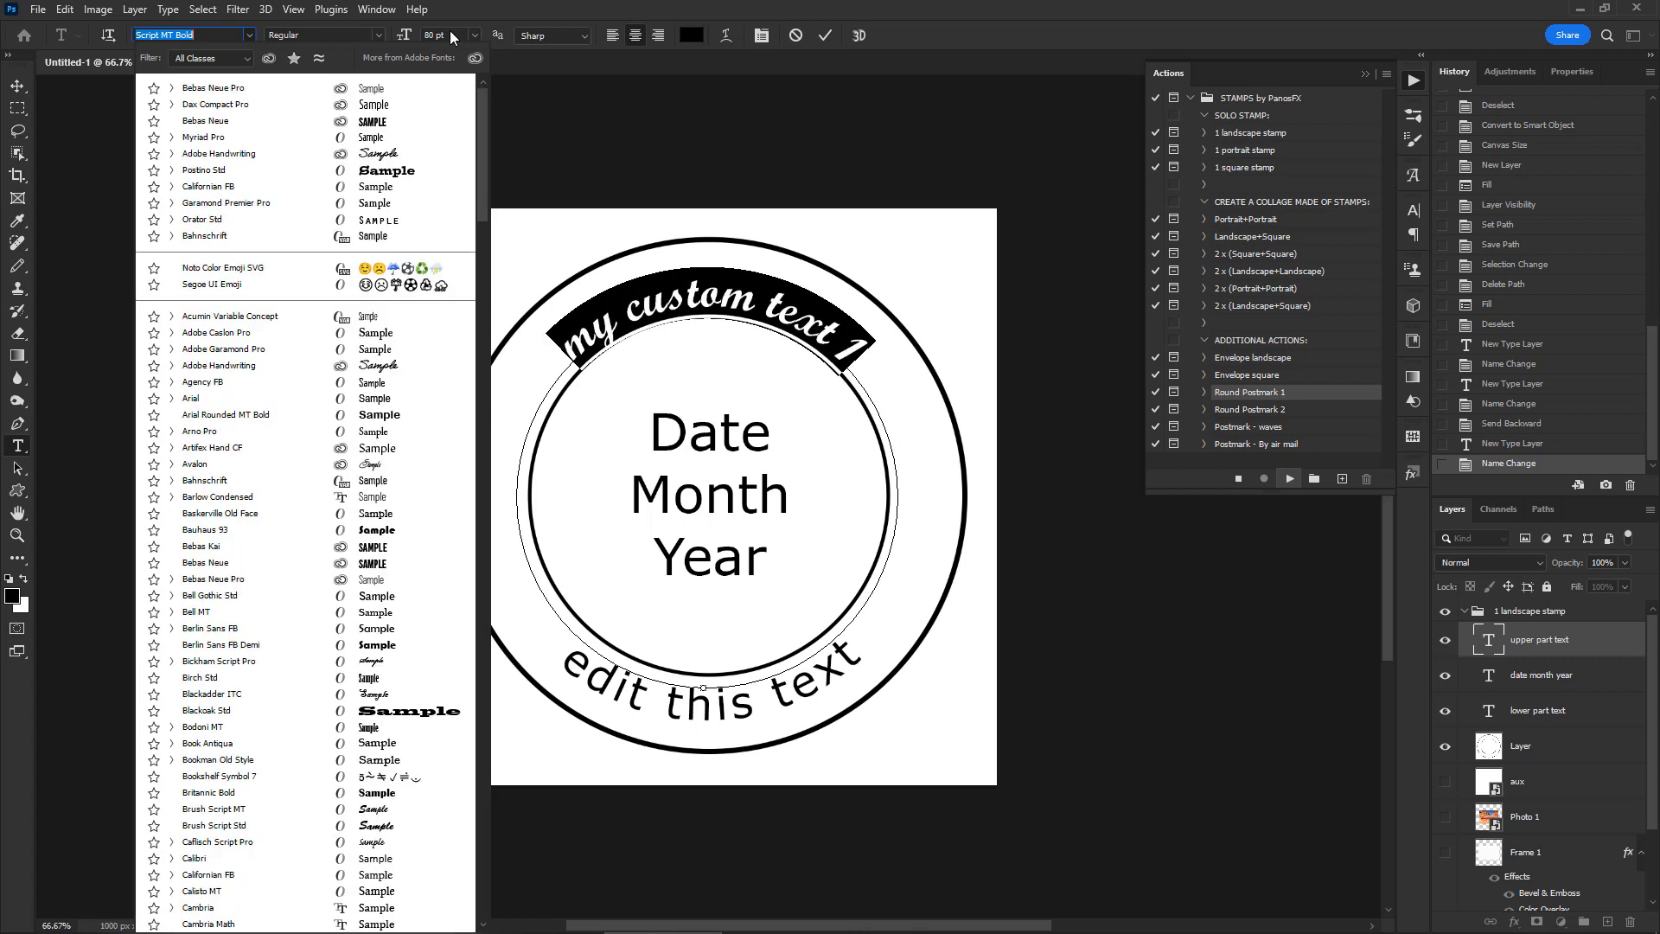
pyautogui.click(227, 90)
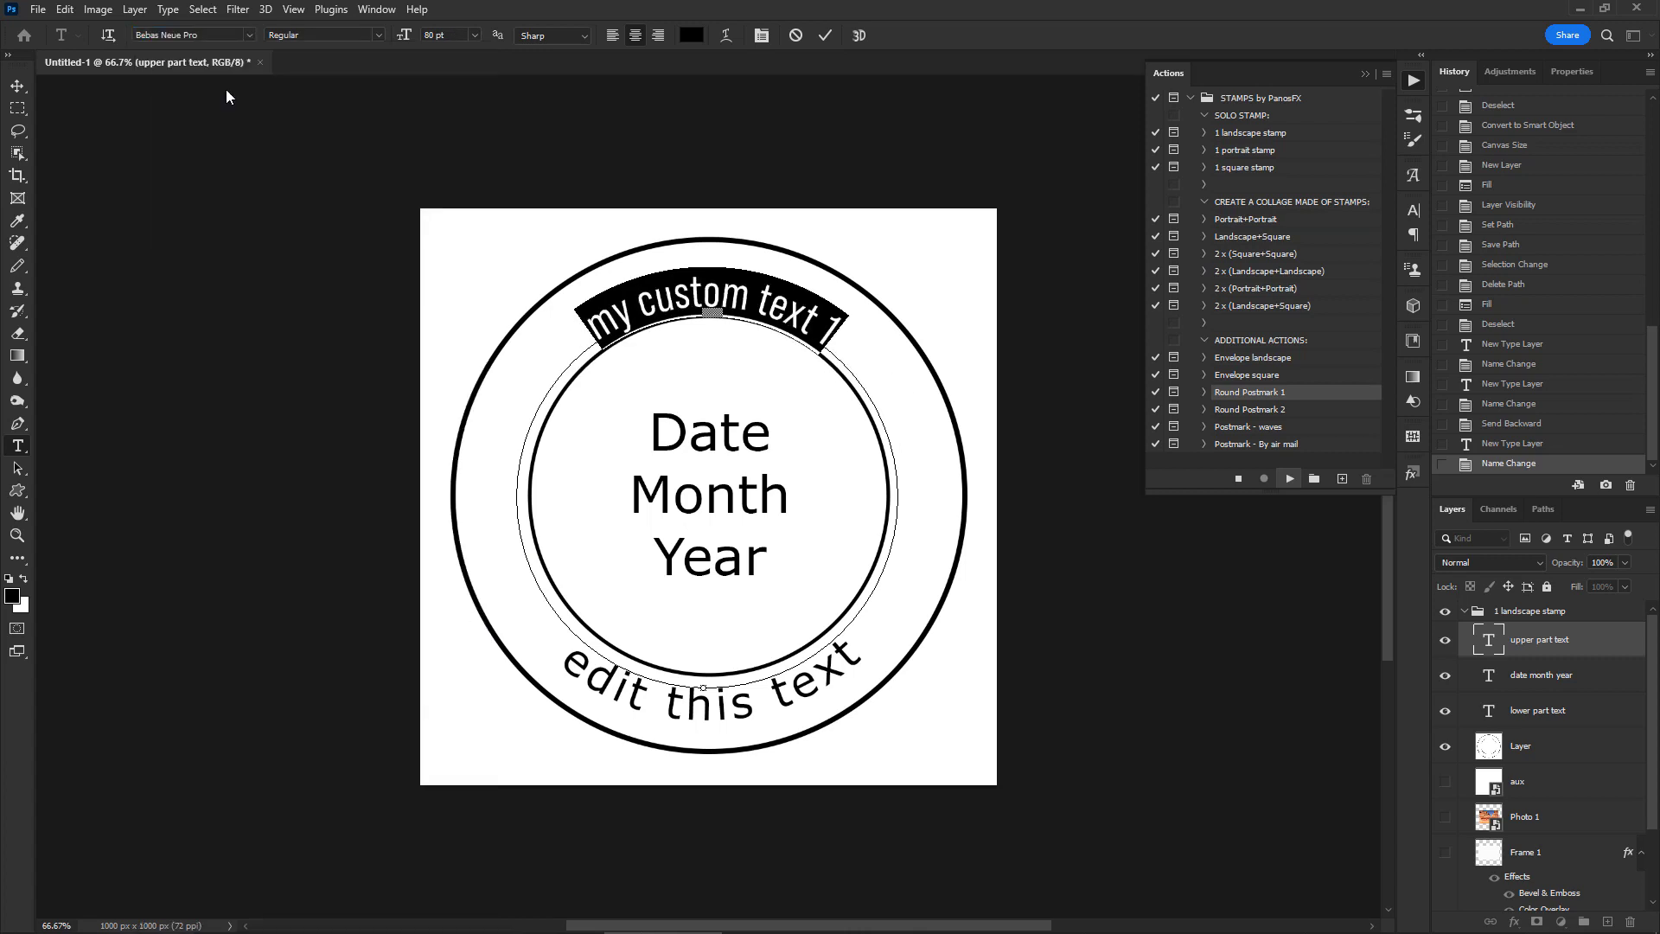
pyautogui.hotkey('ctrl', 'Return')
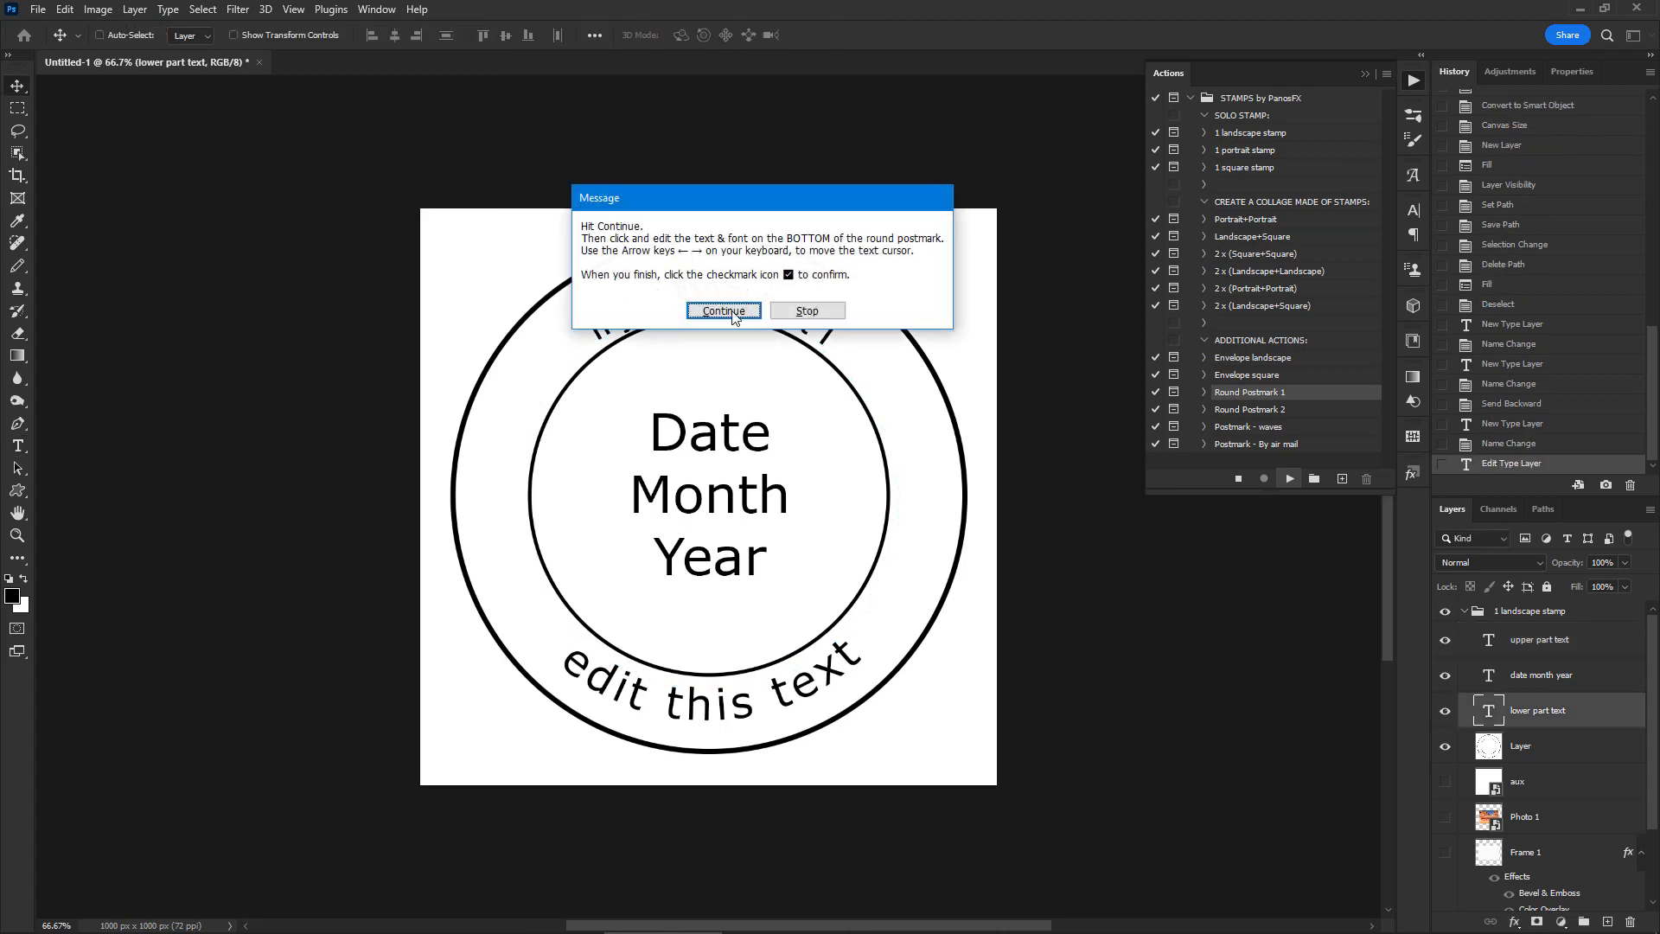
# - Replace the round postmark's lower text with "my custom text 2" and set it in the Bebas Neue Pro font
pyautogui.click(732, 317)
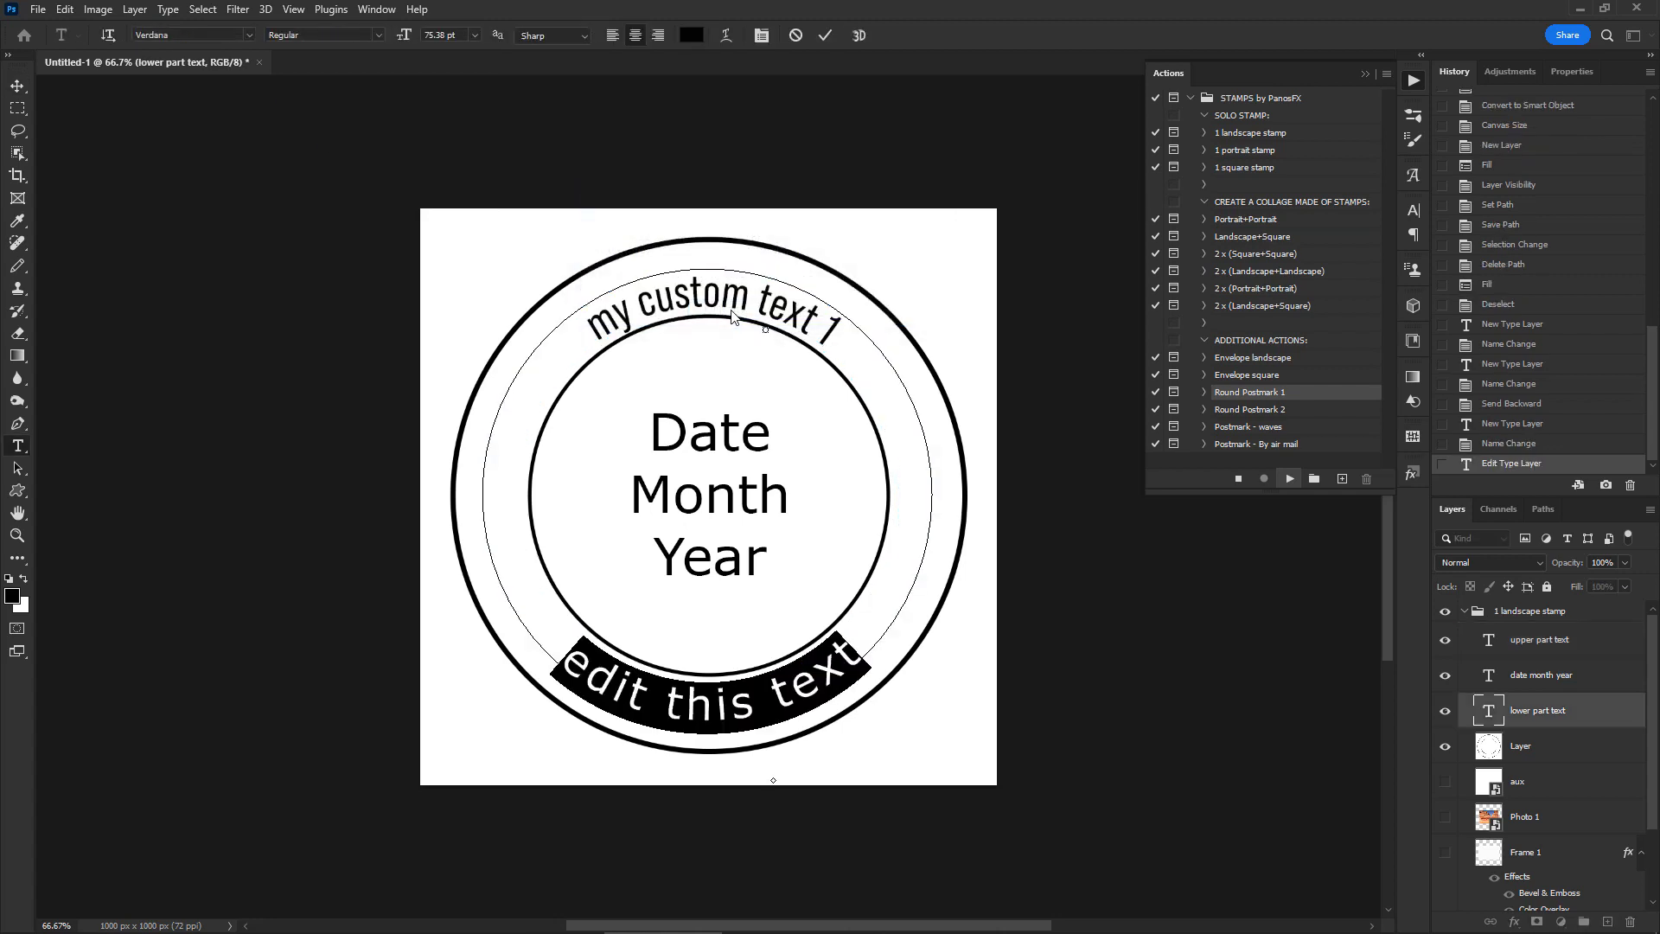
pyautogui.click(731, 312)
pyautogui.write('m')
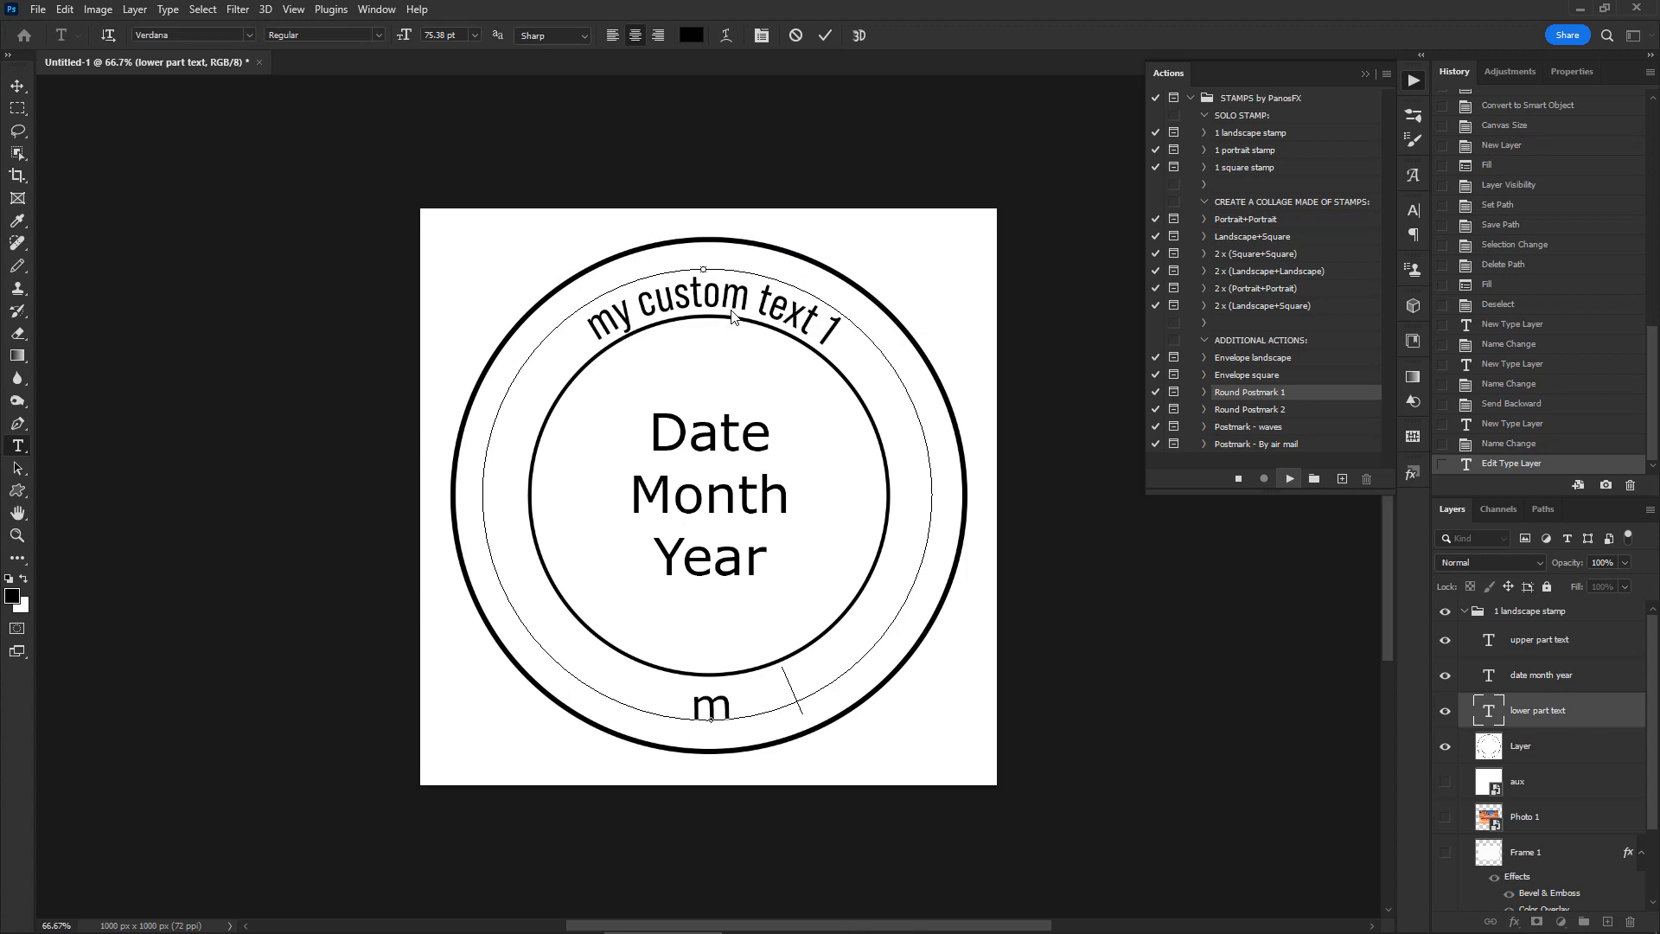
pyautogui.write('y custom text 2')
pyautogui.hotkey('ctrl', 'a')
pyautogui.click(249, 35)
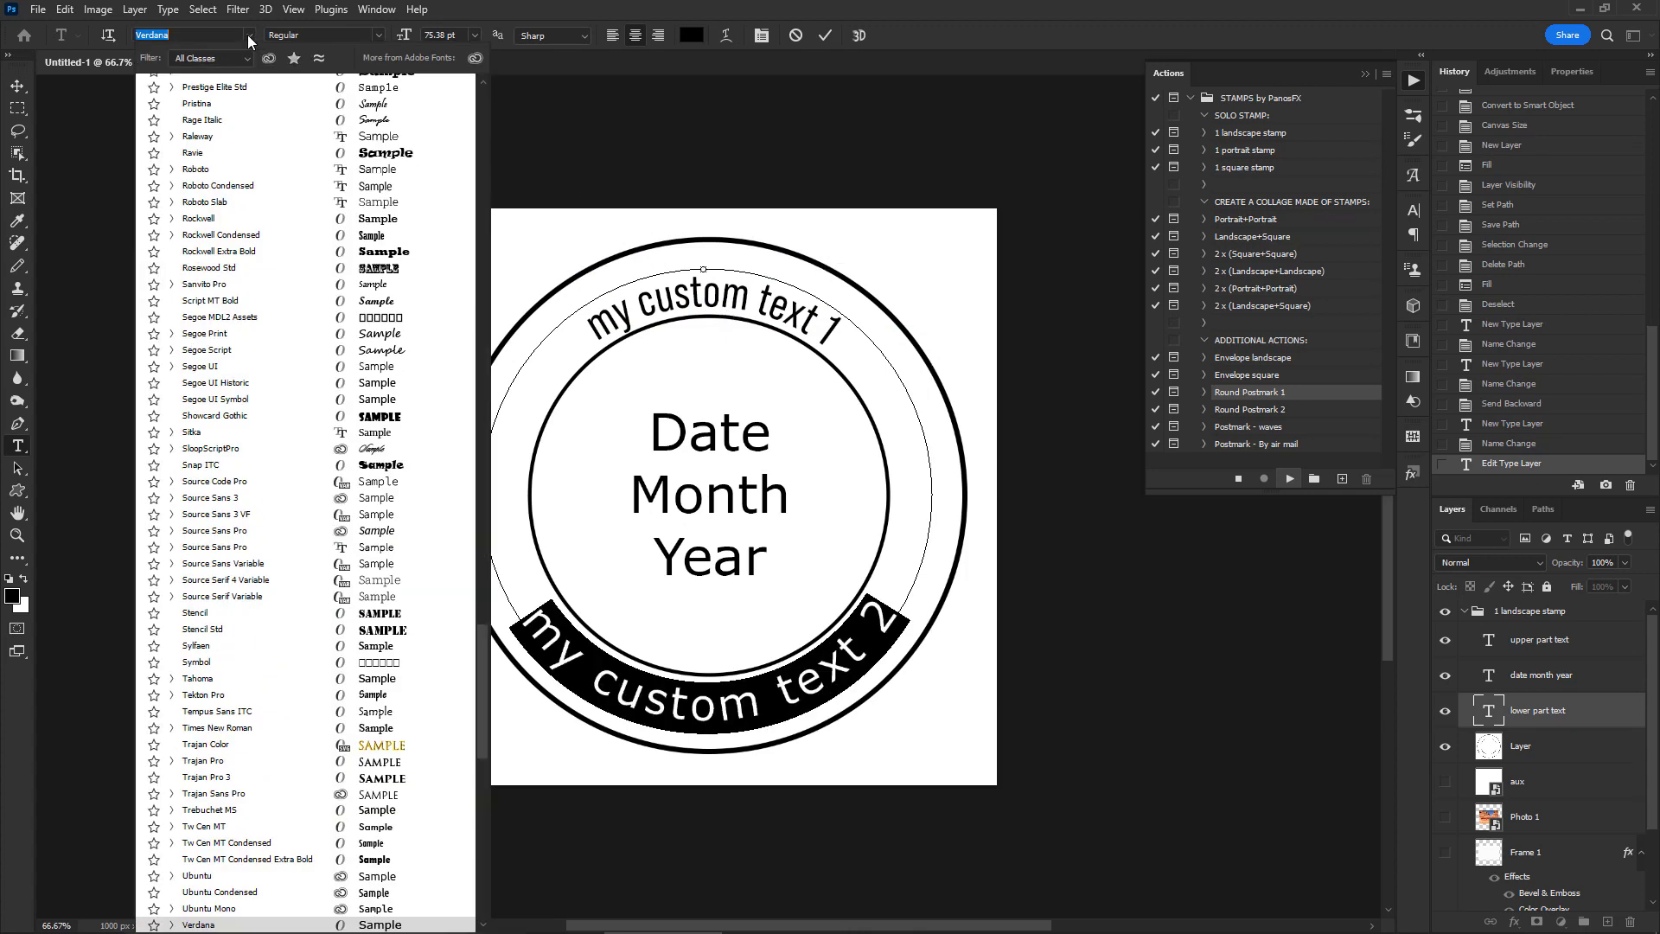
pyautogui.scroll(20, 360, 97)
pyautogui.click(361, 89)
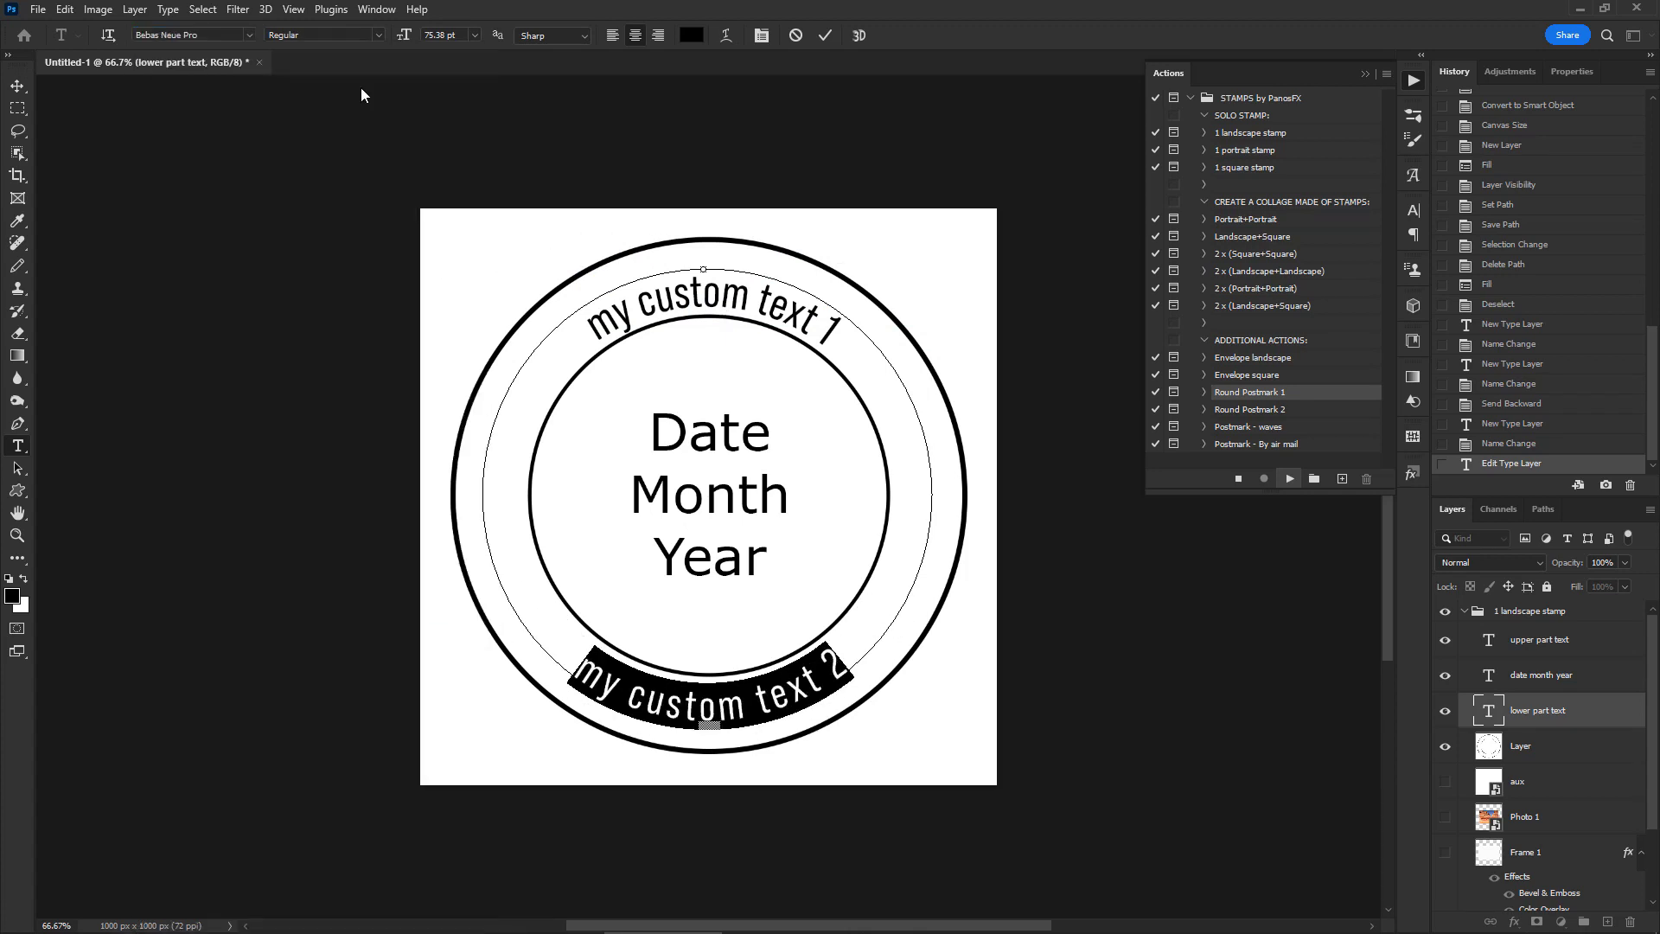
# - Commit the lower postmark text and change the central date text to the Bebas Neue Pro font
pyautogui.hotkey('ctrl', 'Return')
pyautogui.press('Return')
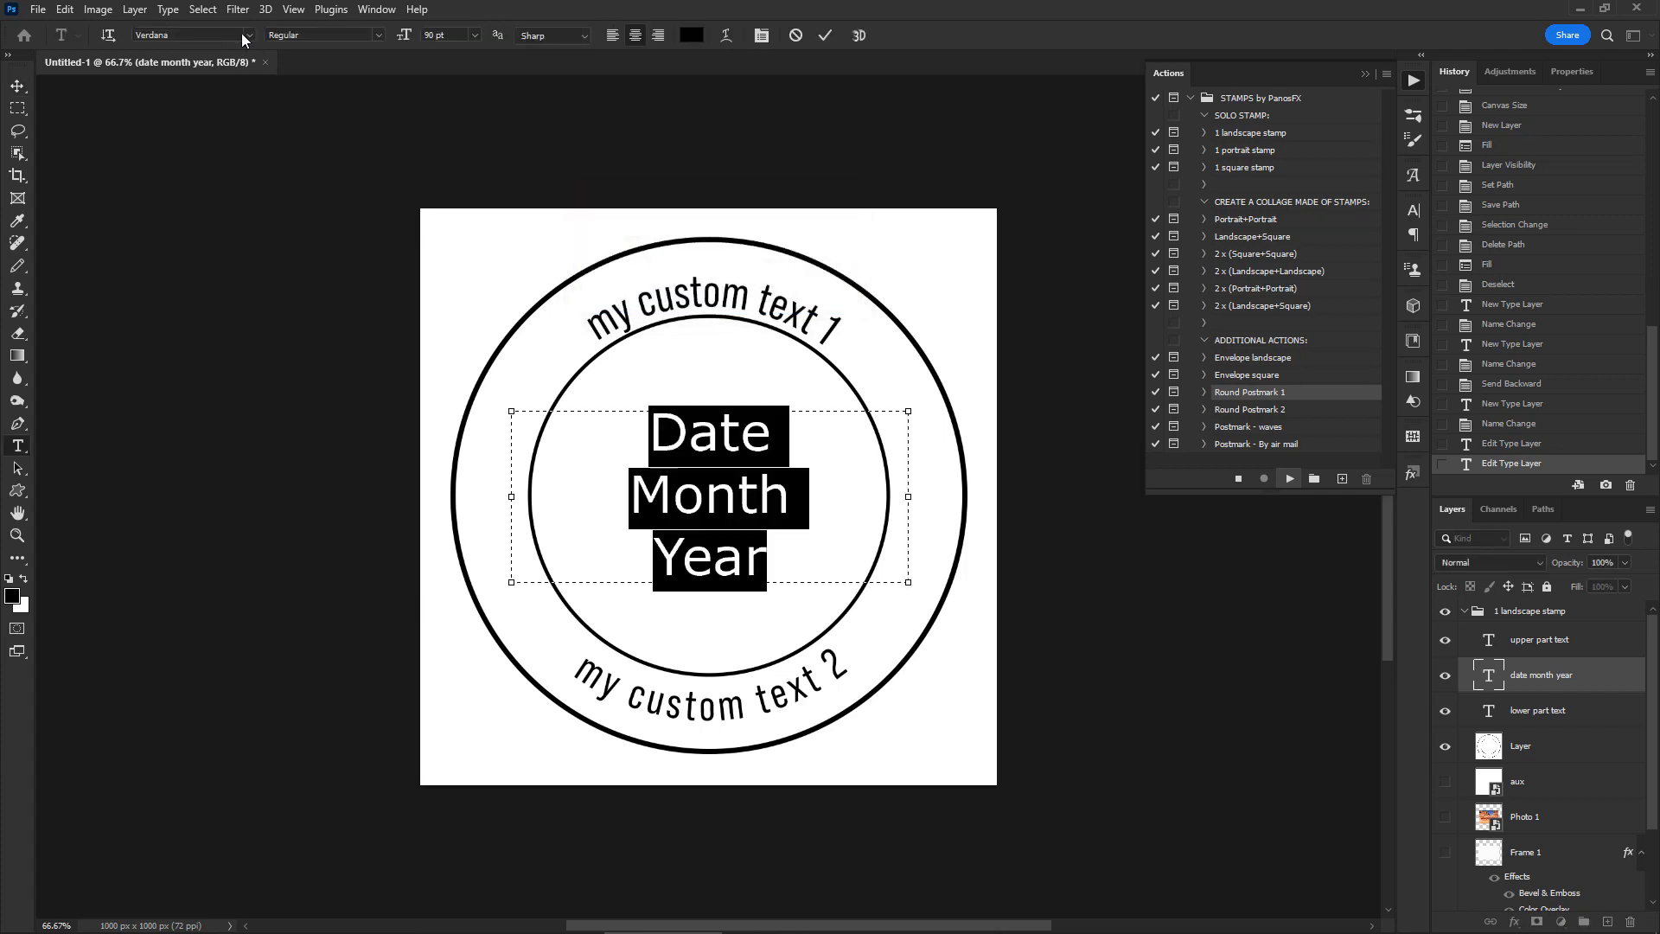
pyautogui.click(247, 36)
pyautogui.scroll(15, 303, 433)
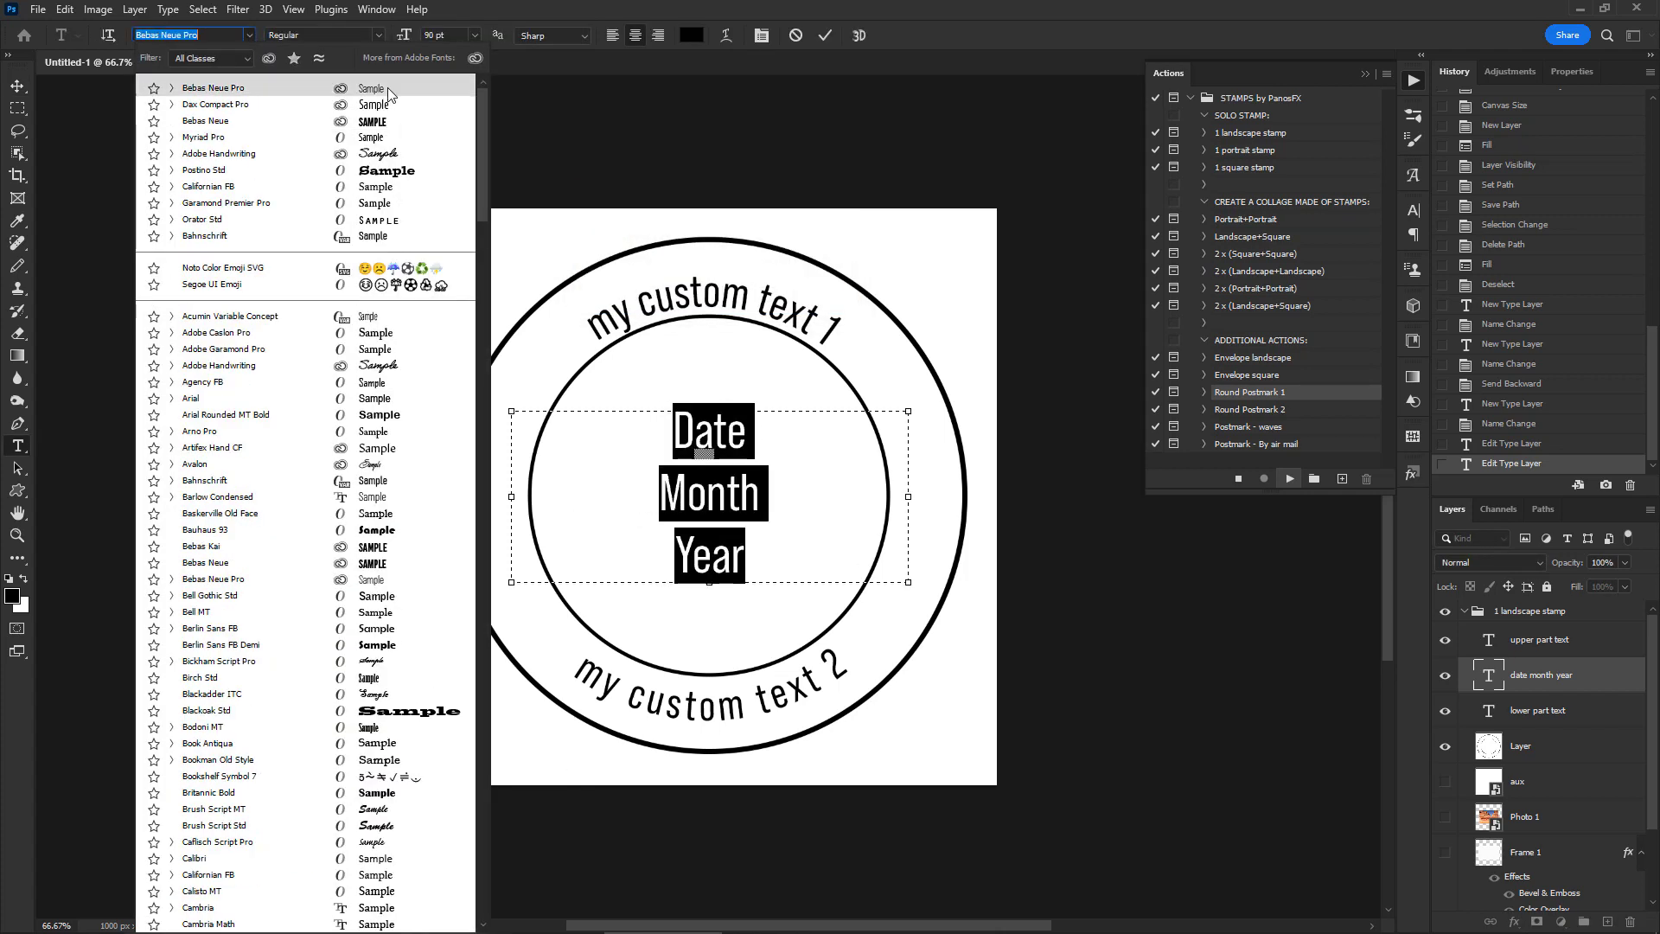
pyautogui.click(387, 86)
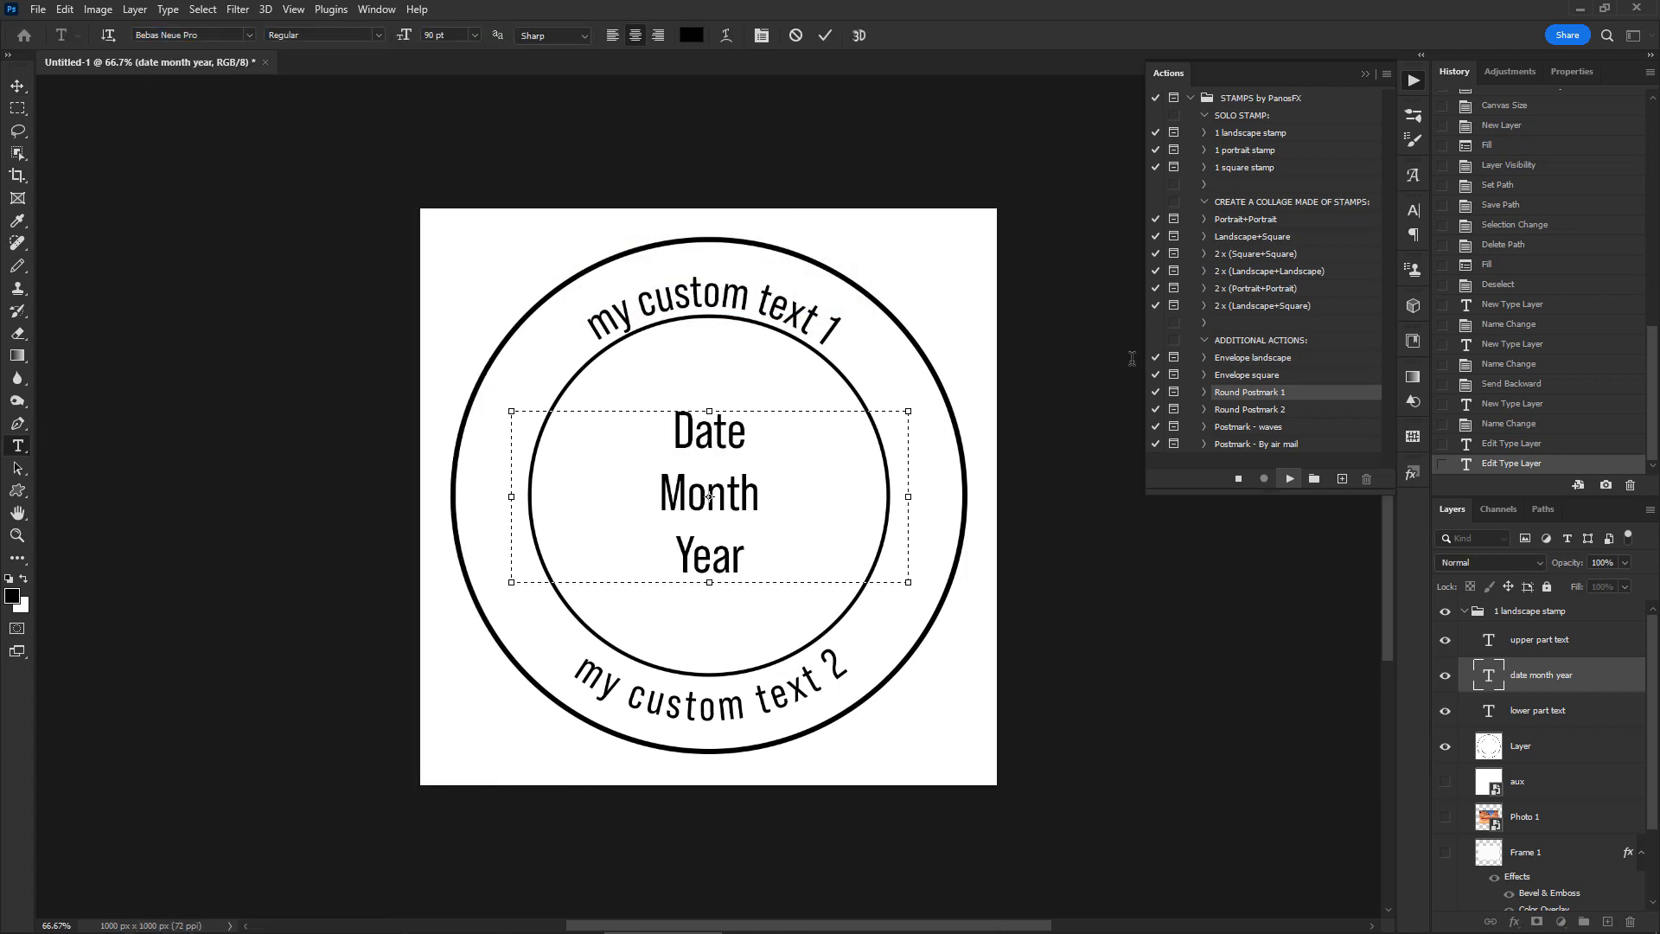
# - Replace the postmark's Date, Month and Year lines with "12", "April" and "2005" and commit the text
pyautogui.write('12')
pyautogui.press('Right')
pyautogui.hotkey('shift', 'Right')
pyautogui.hotkey('shift', 'Right')
pyautogui.hotkey('shift', 'Right')
pyautogui.hotkey('shift', 'Right')
pyautogui.hotkey('shift', 'Right')
pyautogui.hotkey('shift', 'Right')
pyautogui.hotkey('shift', 'Left')
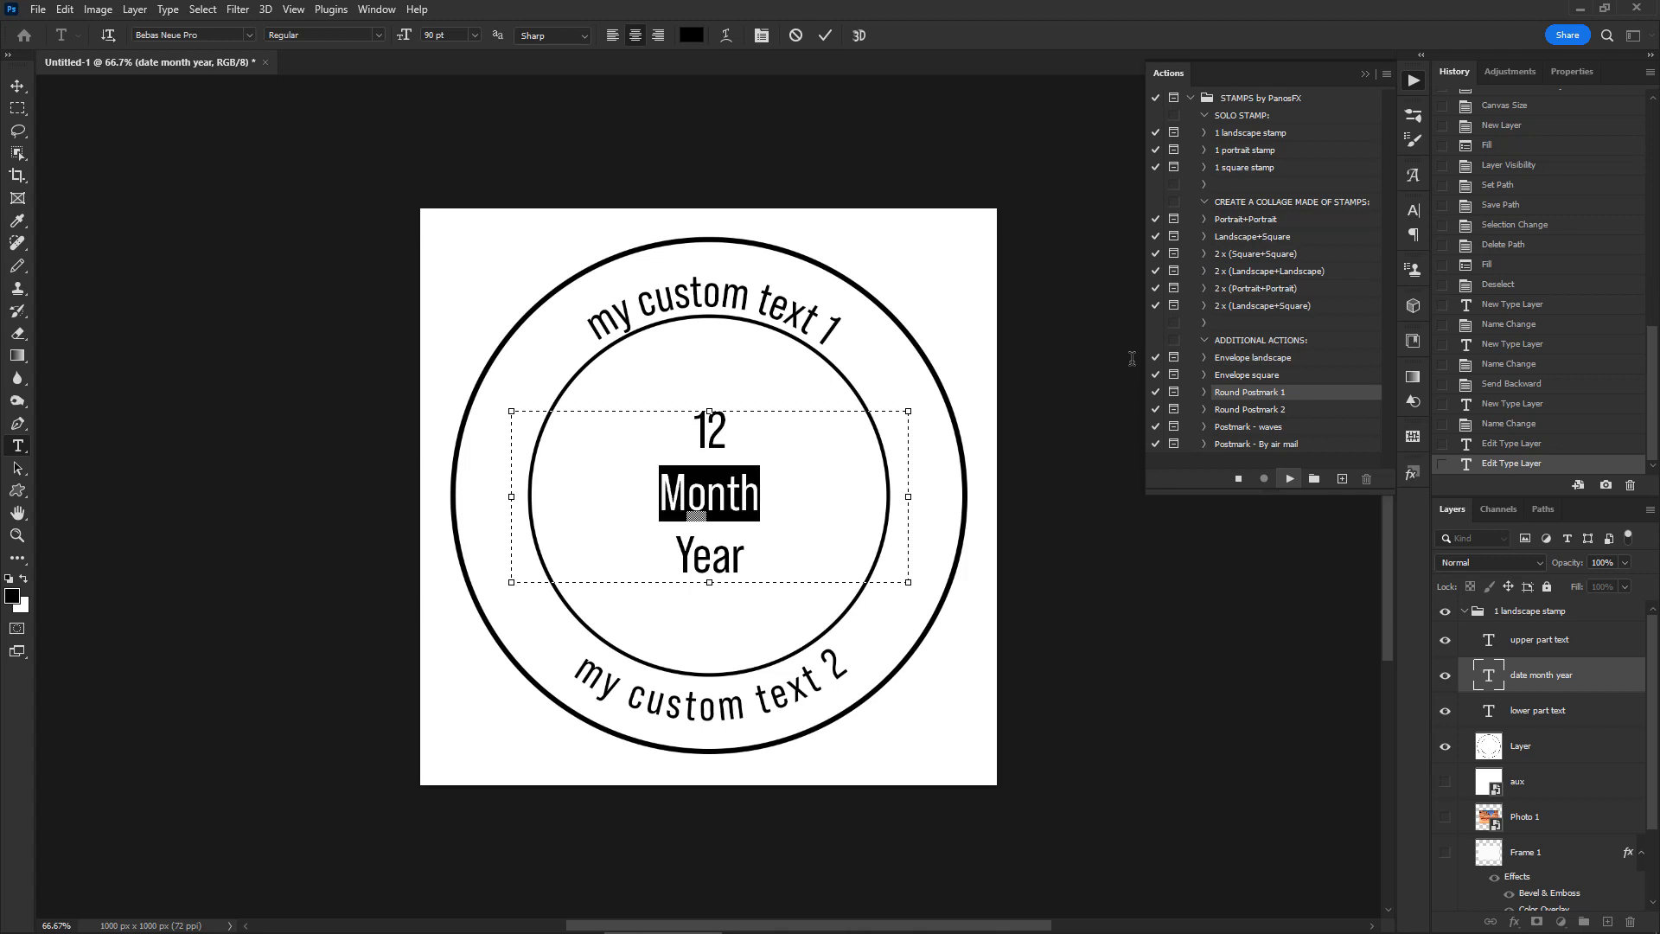
pyautogui.write('April')
pyautogui.press('Down')
pyautogui.hotkey('shift', 'Left')
pyautogui.hotkey('shift', 'Left')
pyautogui.hotkey('shift', 'Left')
pyautogui.hotkey('shift', 'Left')
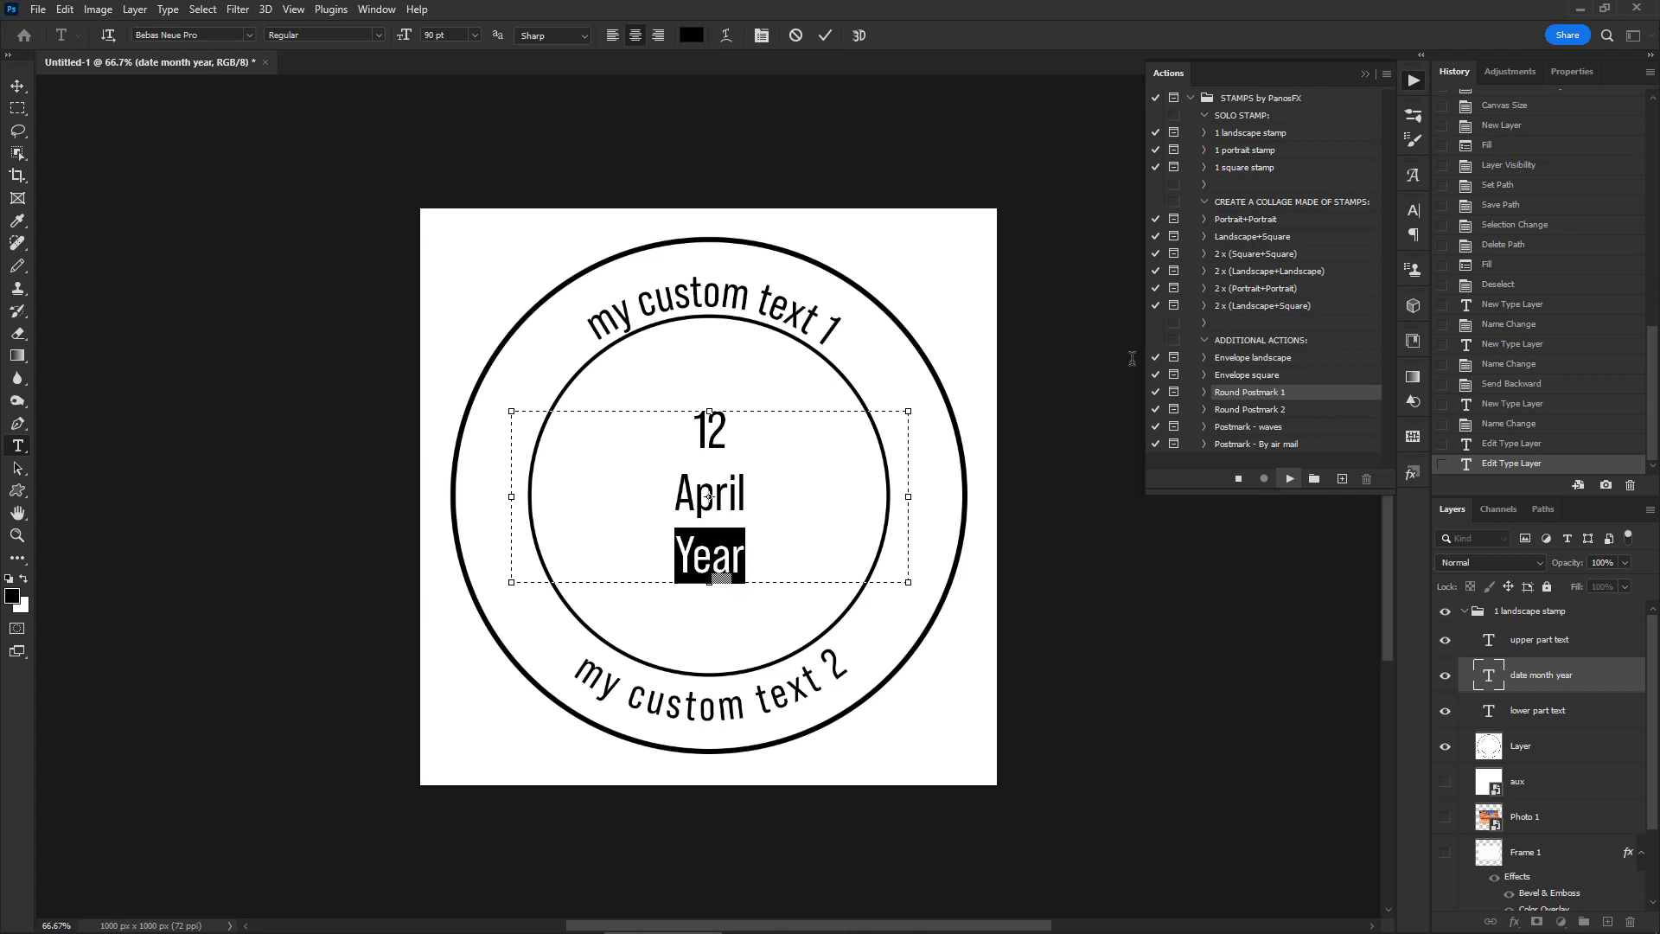
pyautogui.write('20')
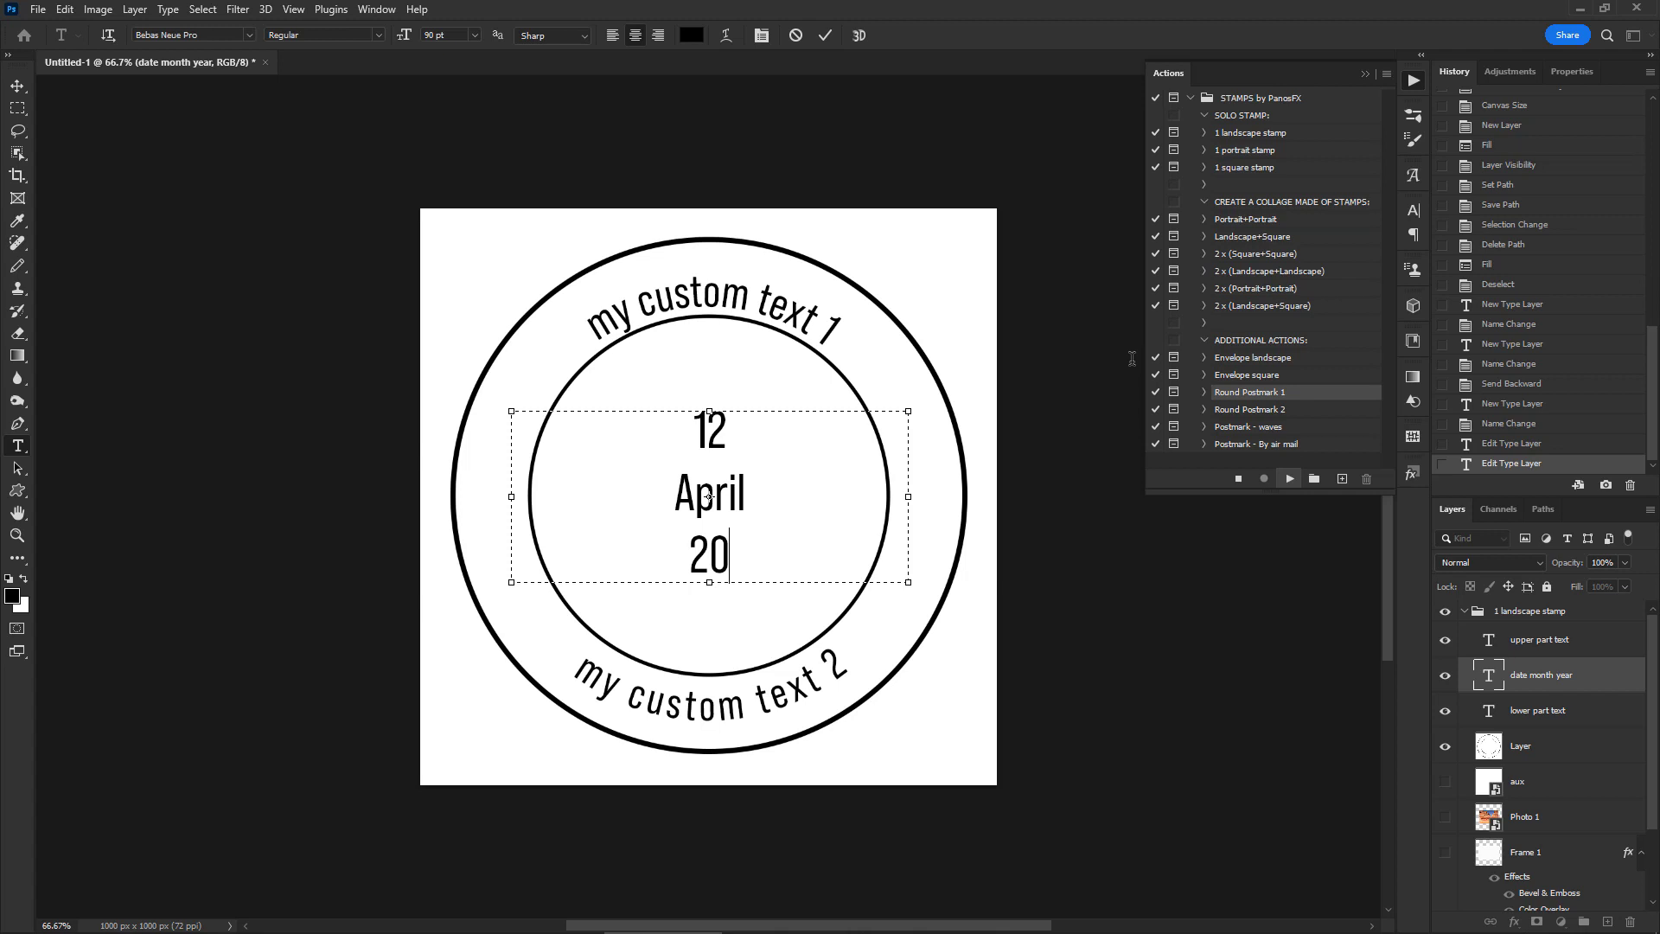
pyautogui.write('05')
pyautogui.hotkey('ctrl', 'Return')
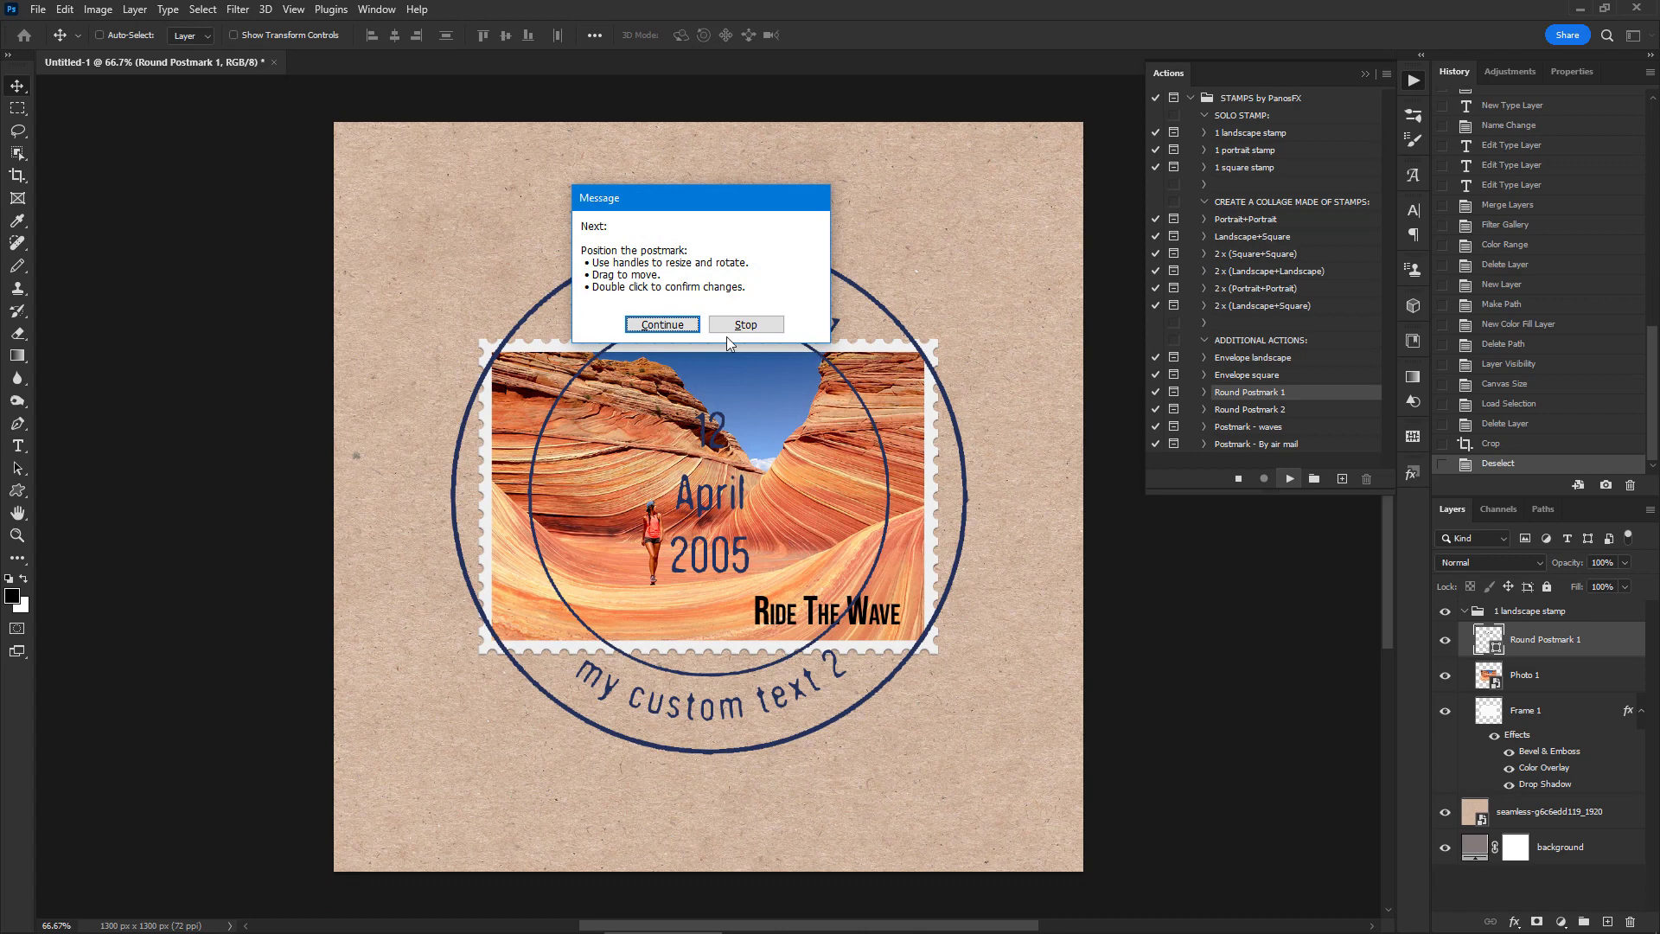
# - Scale the round postmark to about 38%, rotate it about -5° and place it across the stamp's upper edge
pyautogui.click(681, 323)
pyautogui.moveTo(750, 449); pyautogui.dragTo(801, 271)
pyautogui.moveTo(843, 397); pyautogui.dragTo(949, 281)
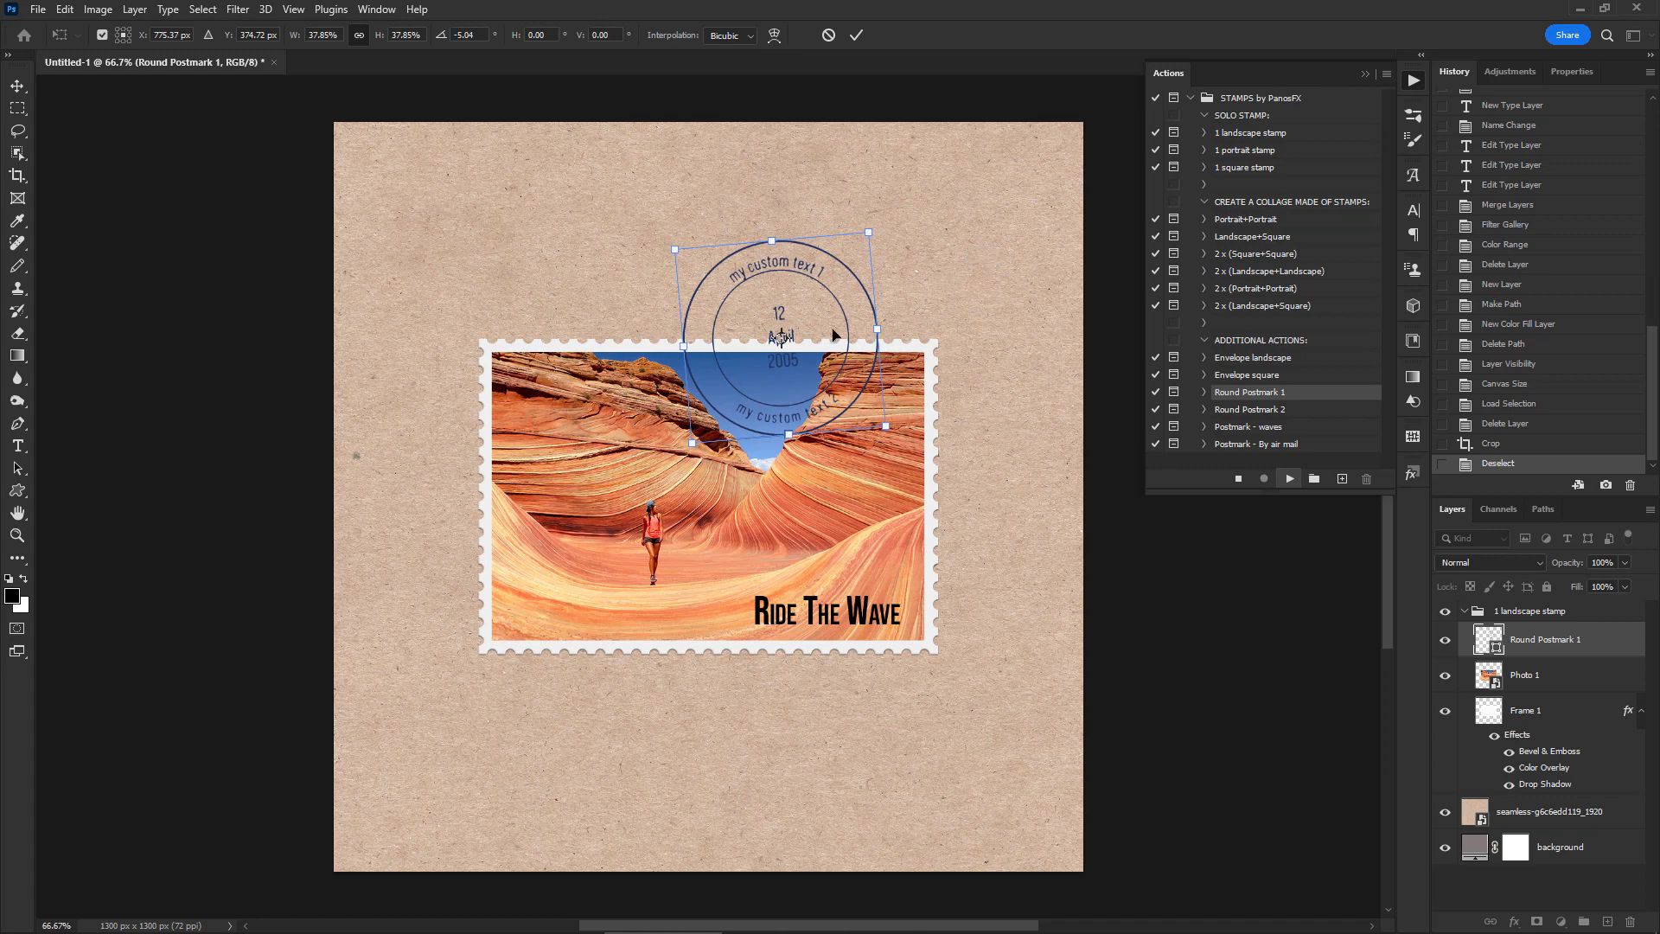
pyautogui.press('Return')
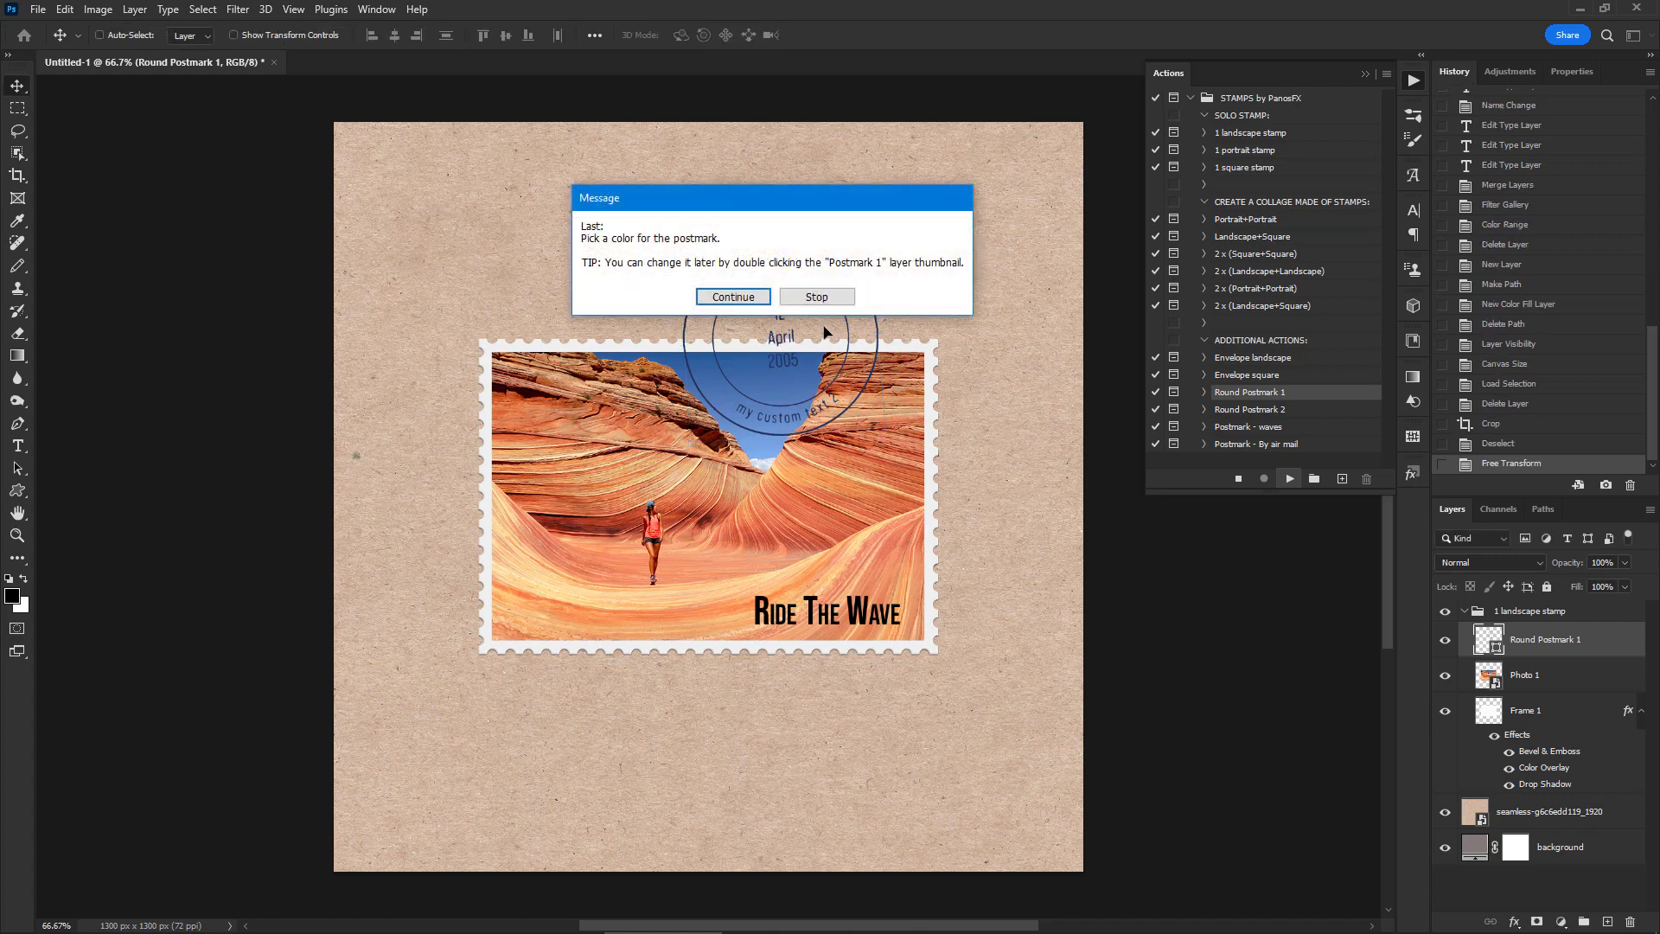
# - Set the round postmark's colour to dark grey #232427 and finish the action
pyautogui.click(744, 297)
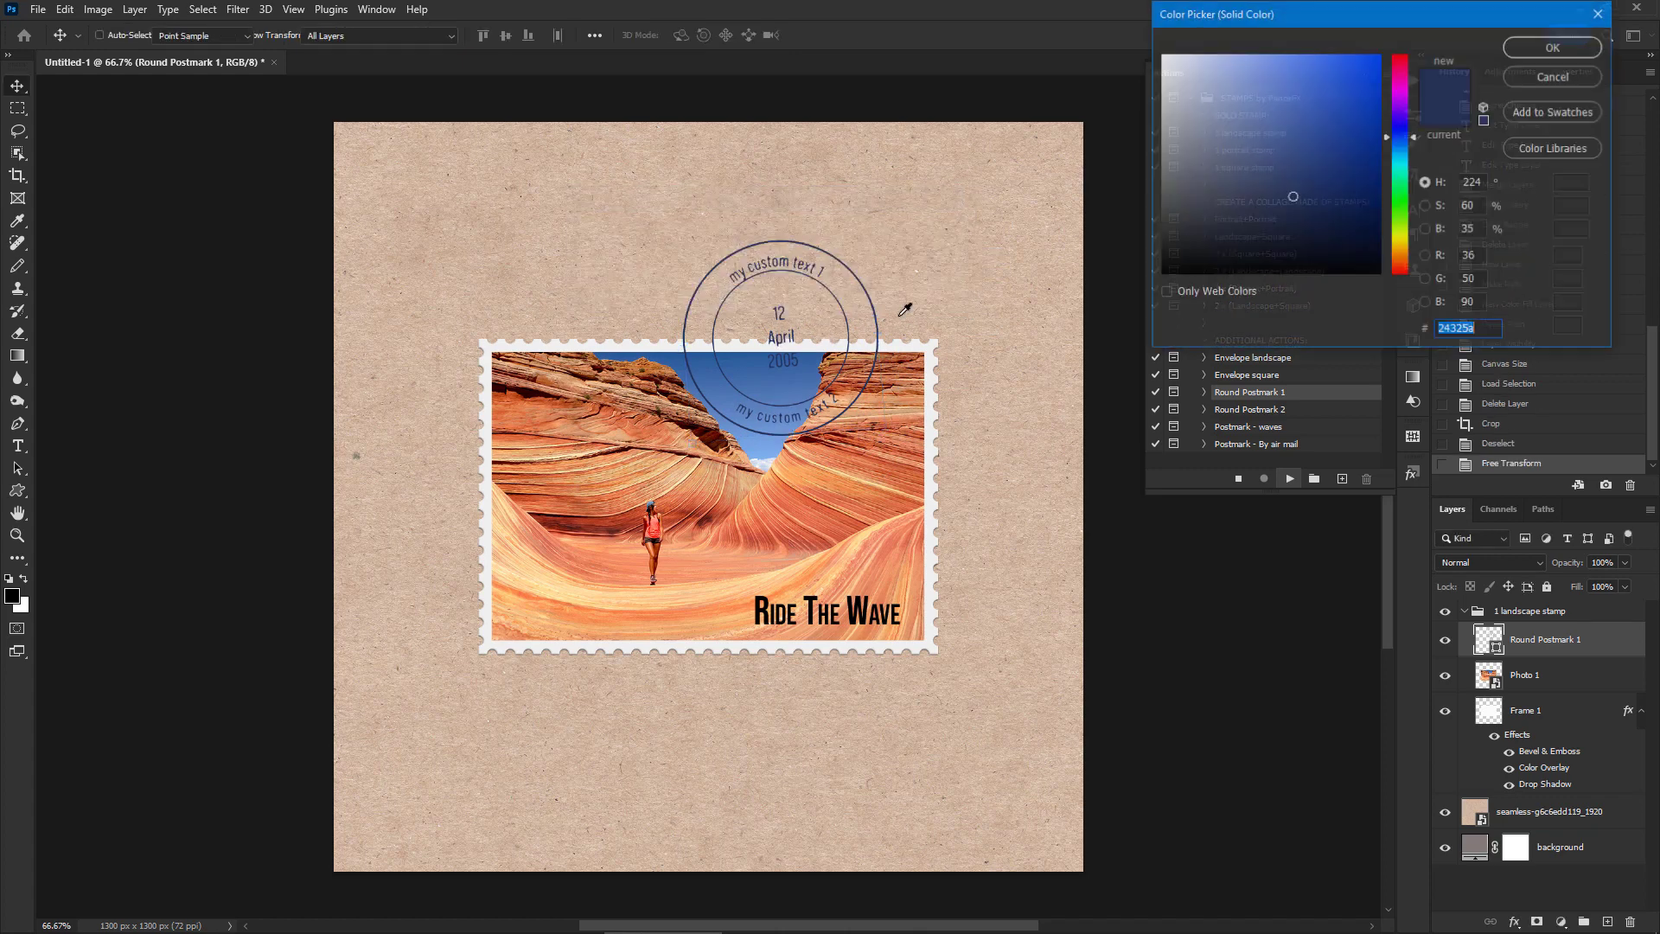
pyautogui.moveTo(1330, 116)
pyautogui.mouseDown()
pyautogui.moveTo(1205, 179)
pyautogui.moveTo(1181, 266)
pyautogui.moveTo(1184, 241)
pyautogui.mouseUp()
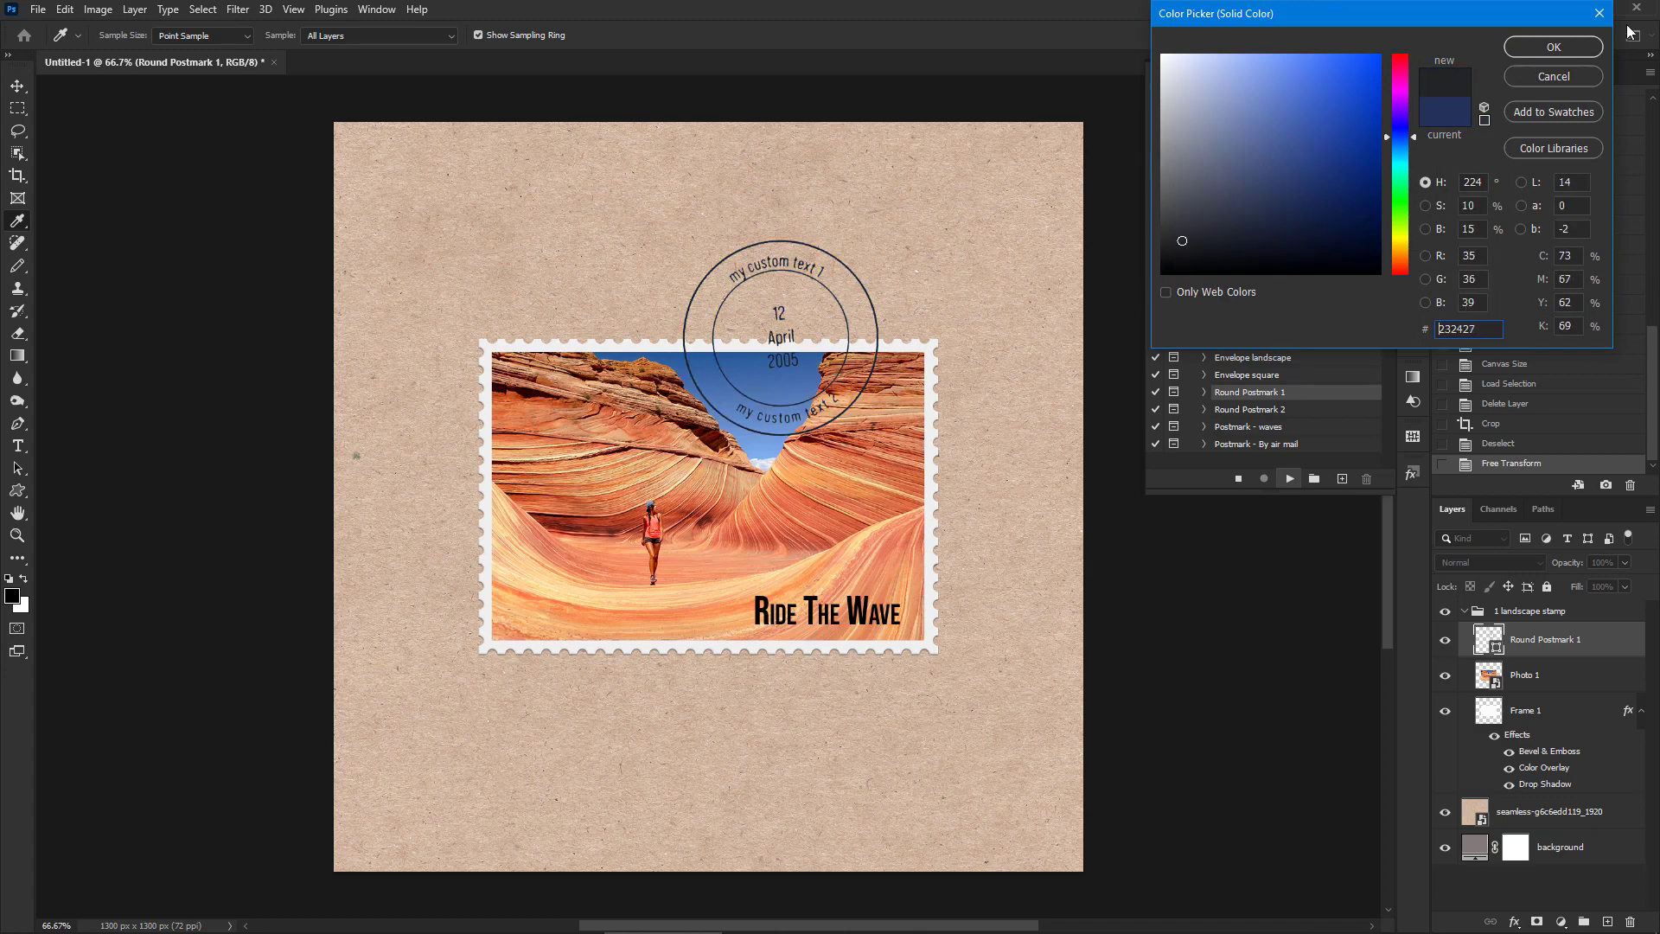
pyautogui.click(1557, 47)
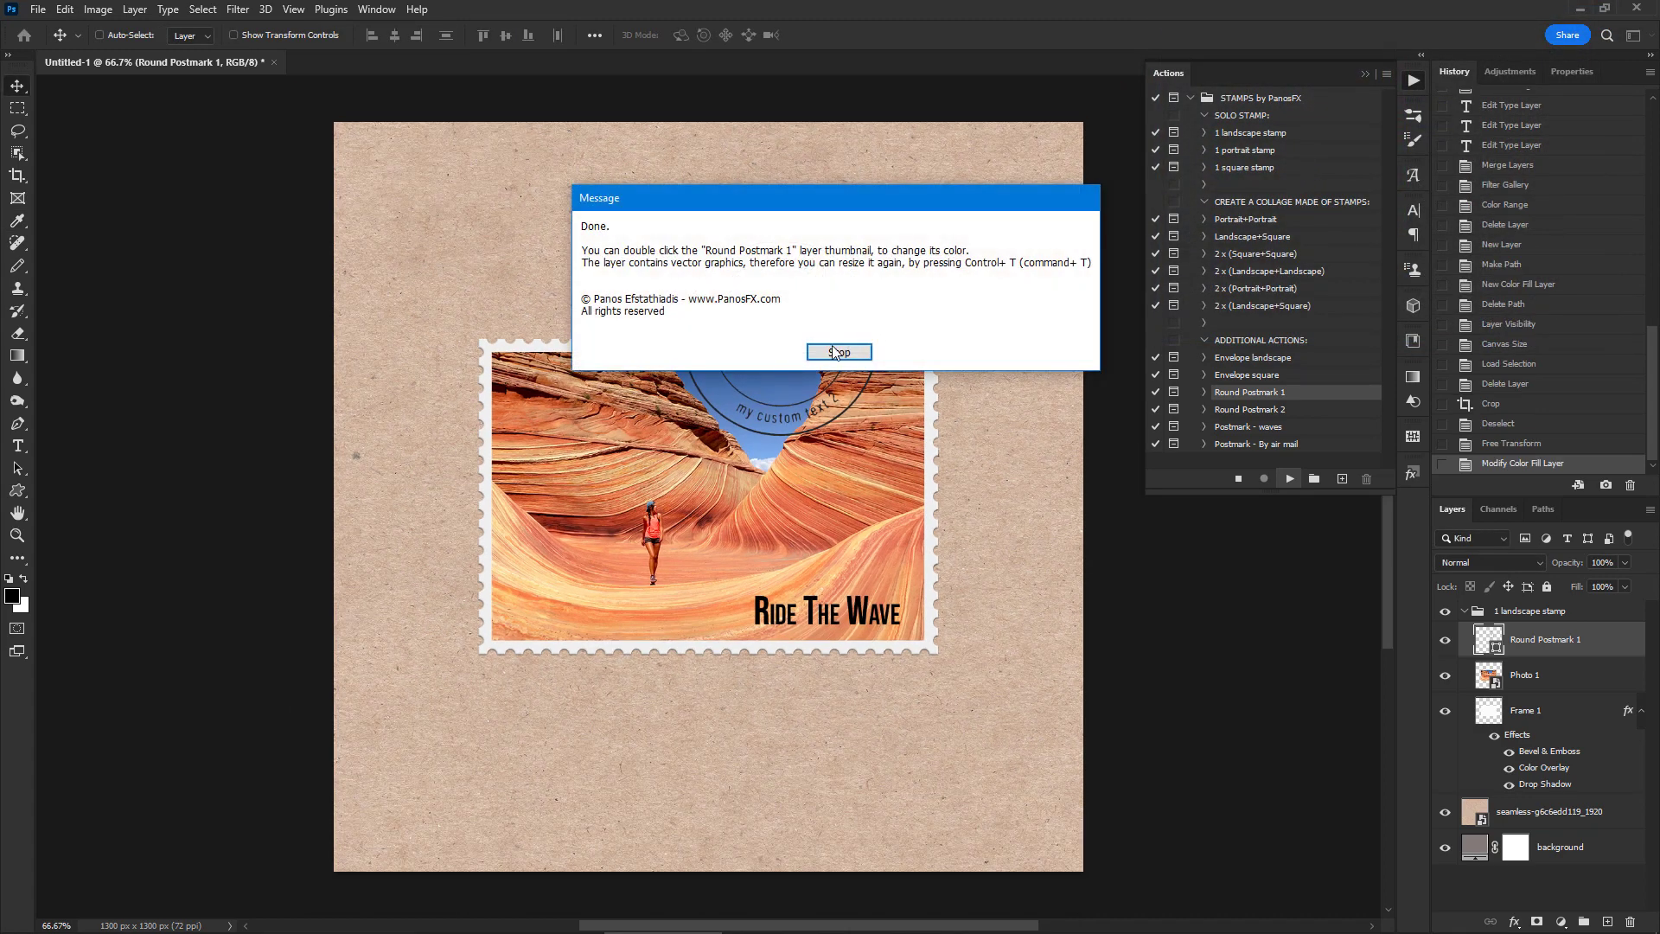
pyautogui.click(835, 352)
# - Move the round postmark over the stamp's upper-right corner and scale it down to about 94%
pyautogui.moveTo(876, 346); pyautogui.dragTo(980, 355)
pyautogui.hotkey('ctrl', 't')
pyautogui.moveTo(801, 437); pyautogui.dragTo(814, 425)
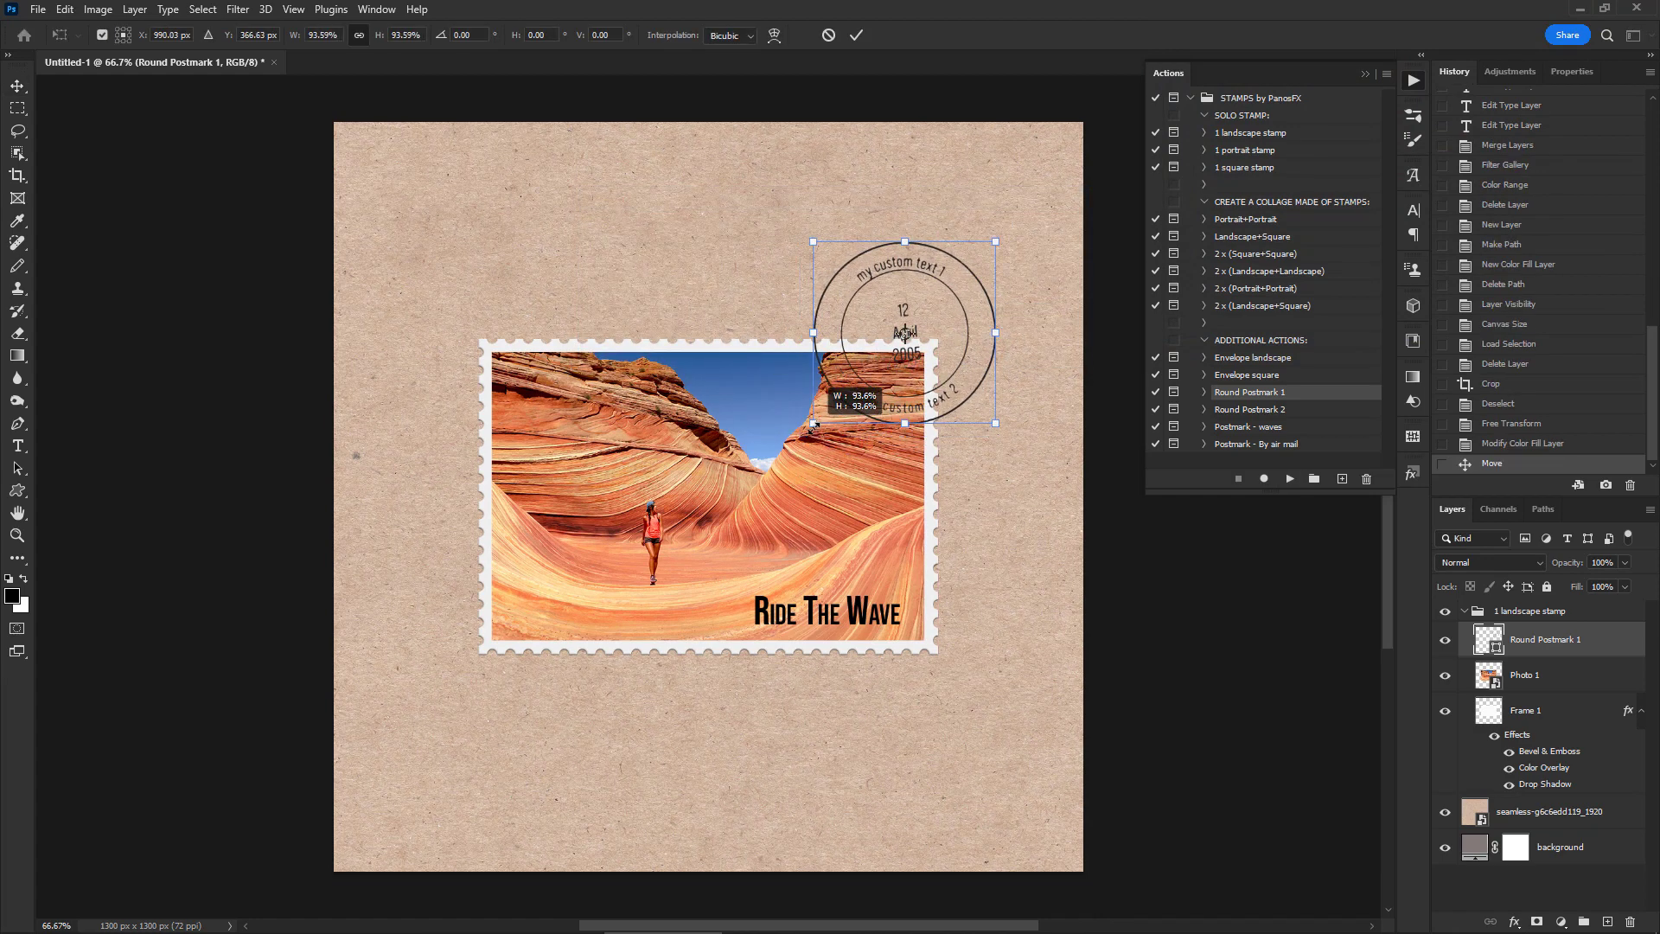
pyautogui.press('Return')
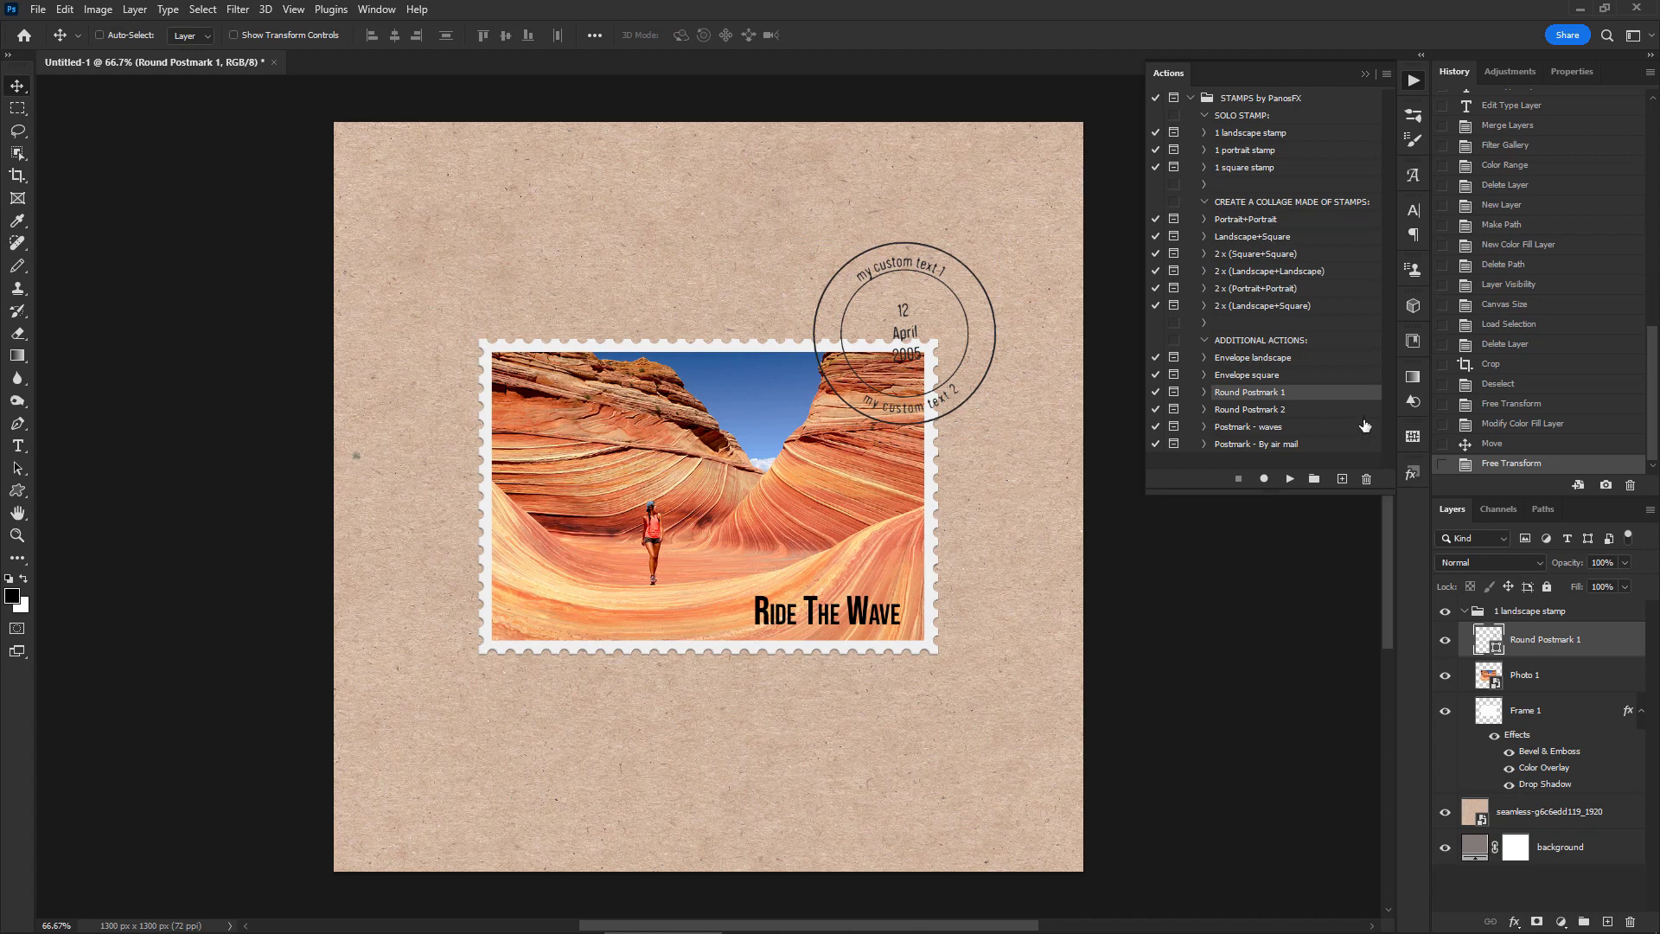
# - Run the Postmark - waves action and continue to its positioning stage
pyautogui.click(1256, 427)
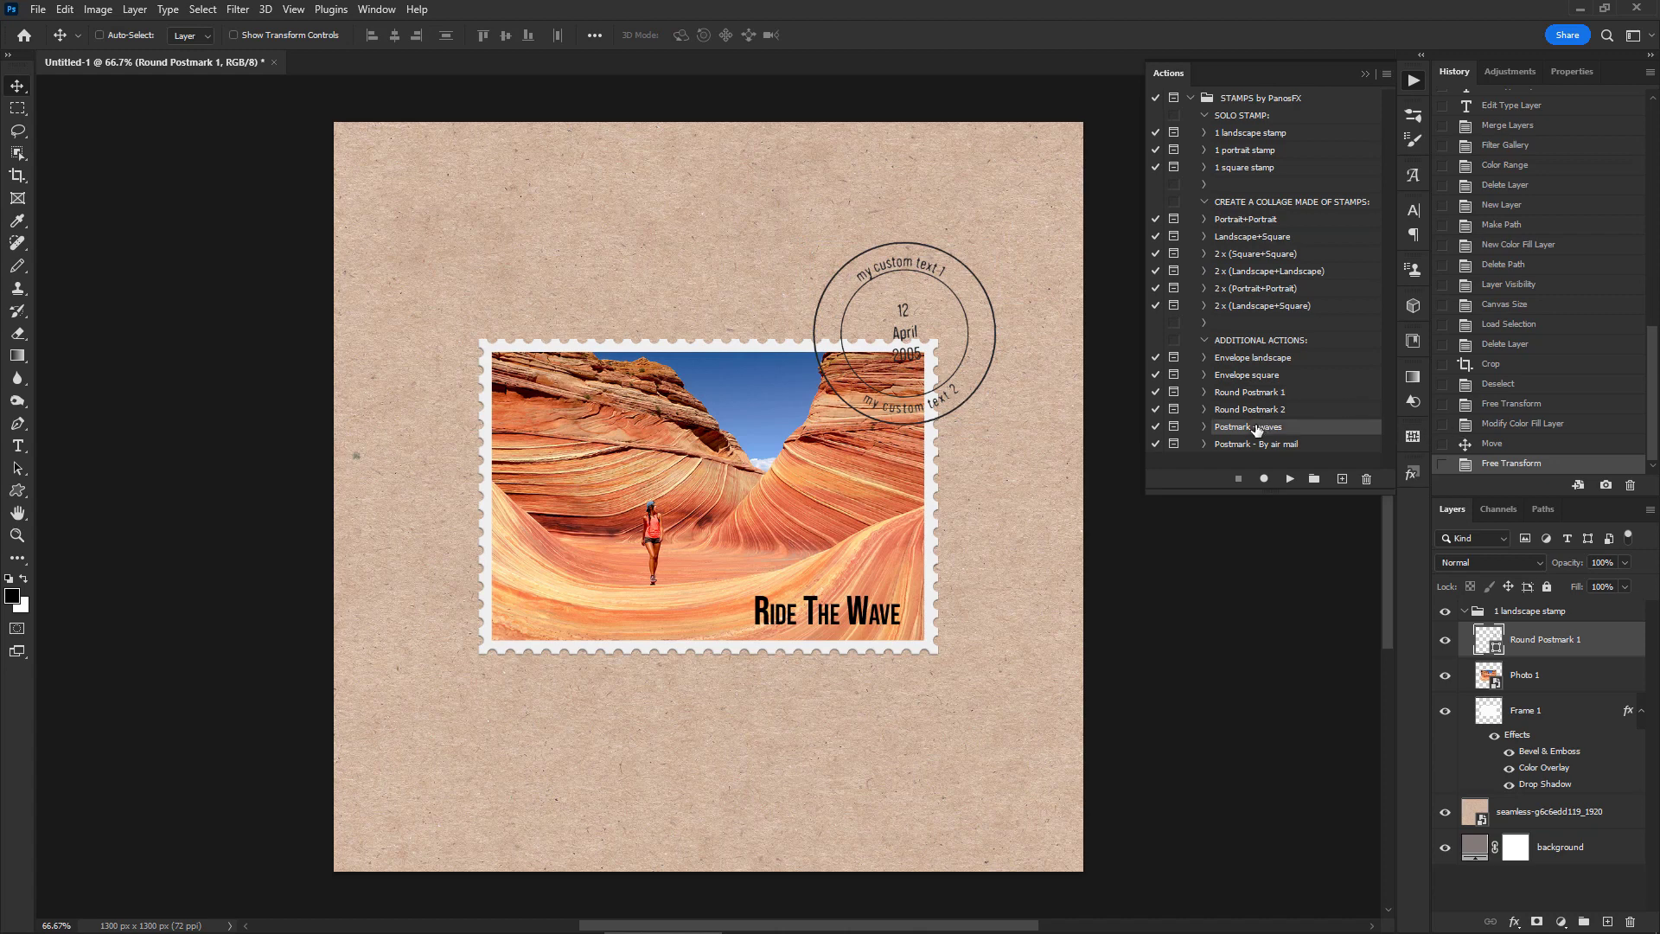
pyautogui.click(1281, 479)
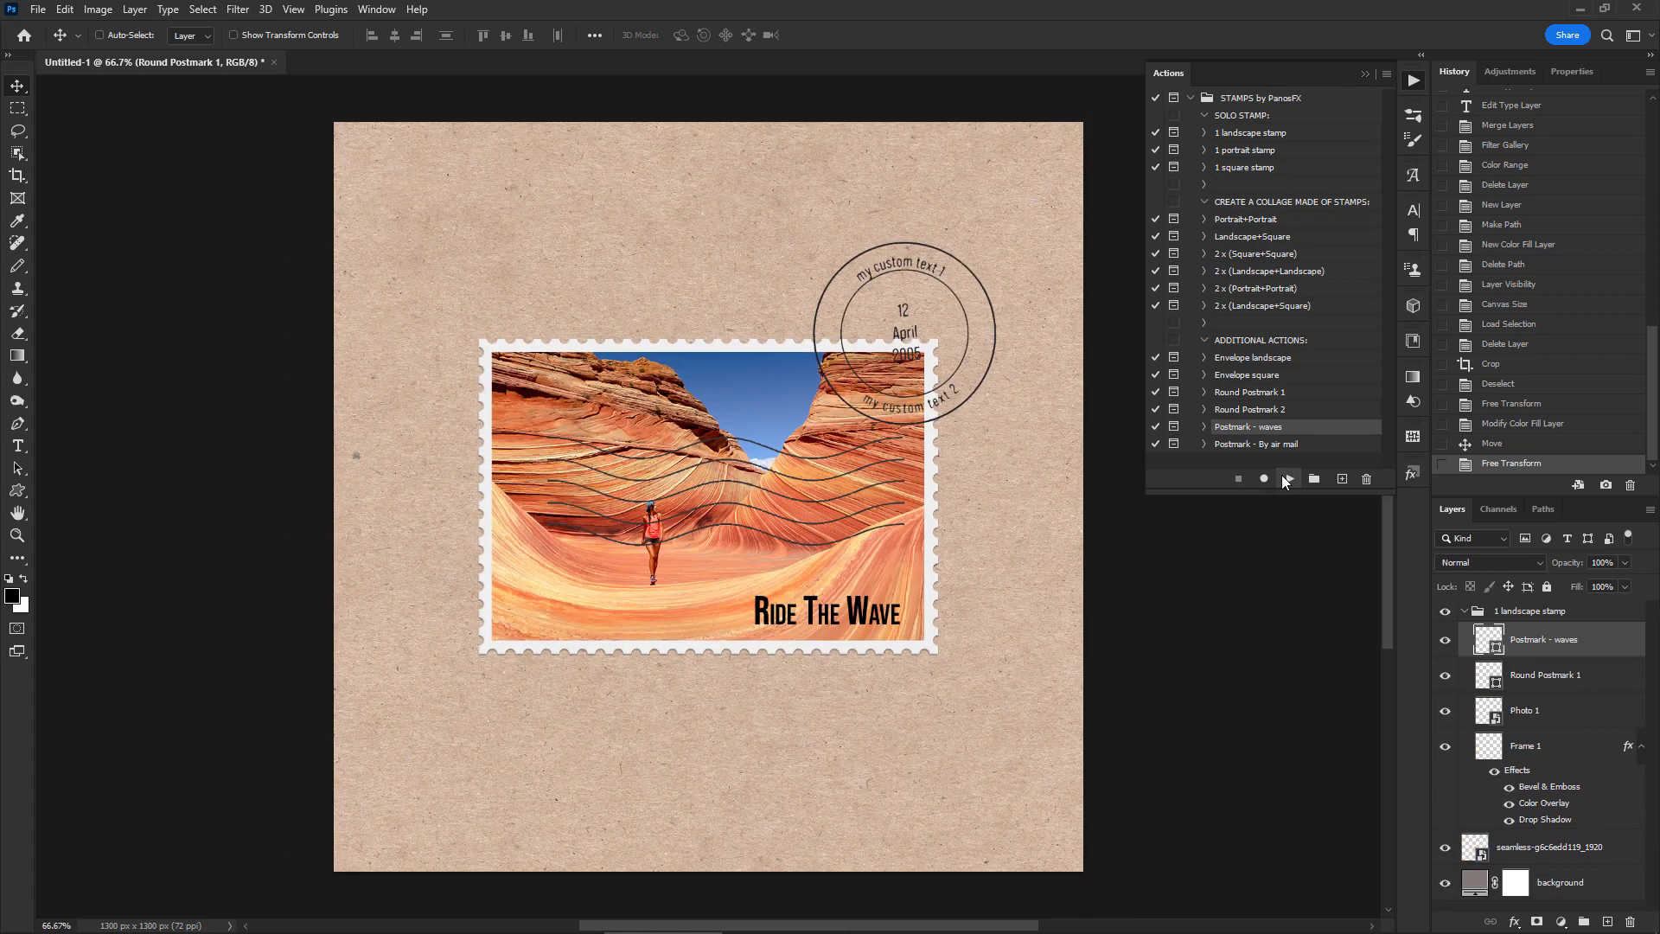
pyautogui.click(663, 324)
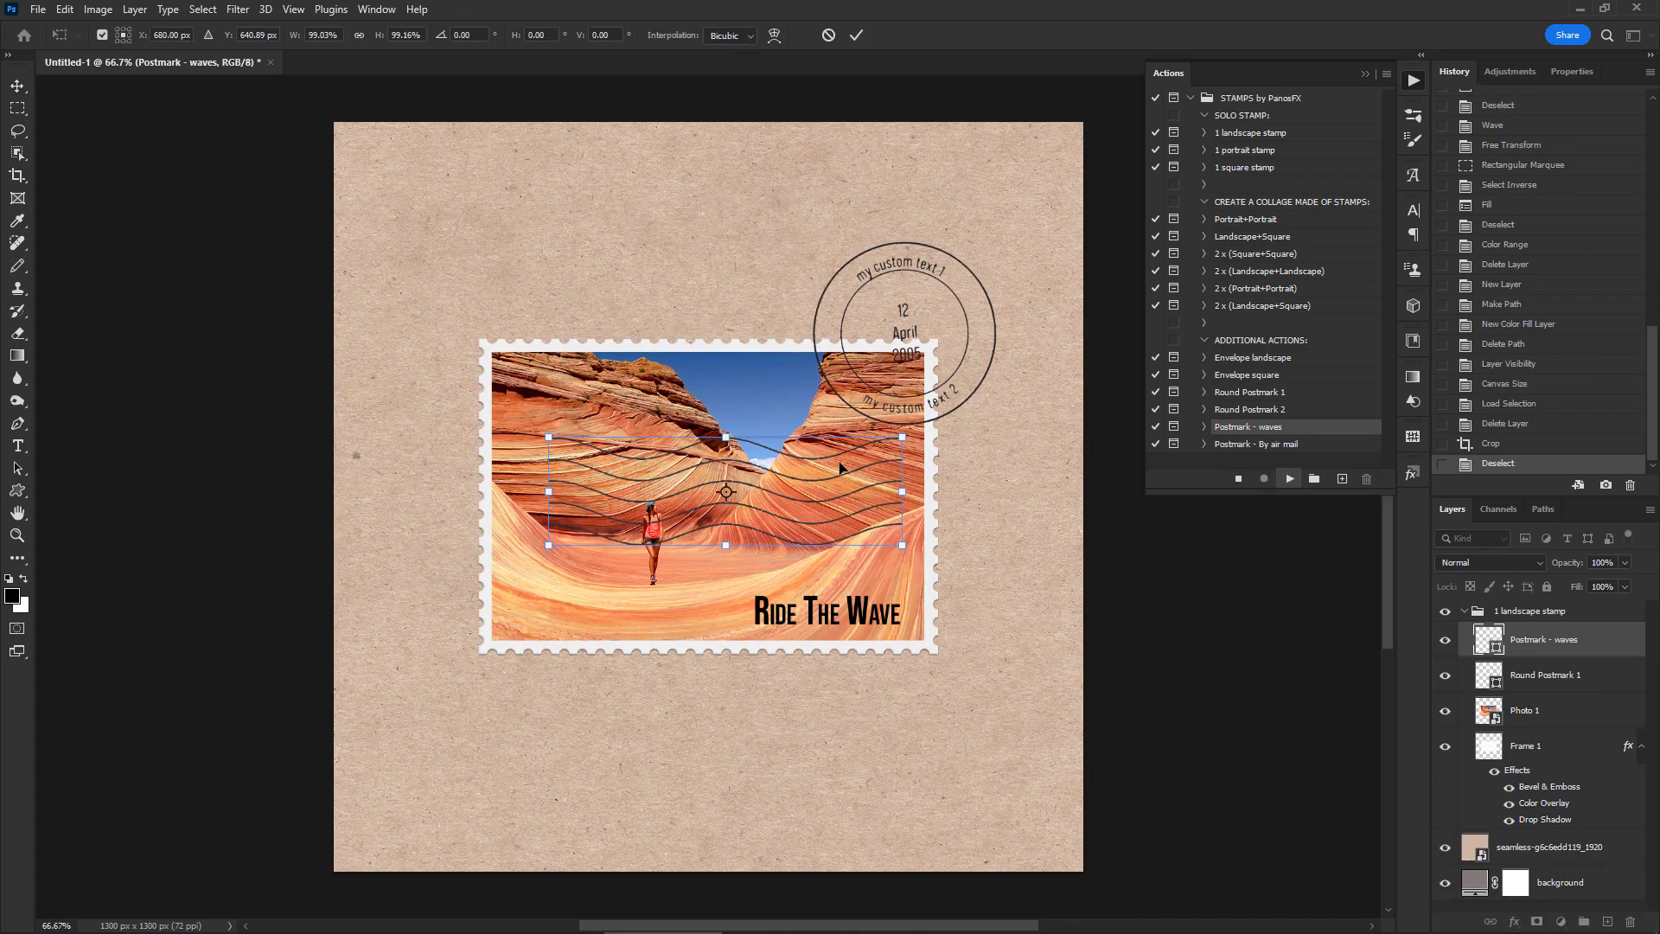
# - Place the waves along the stamp's upper edge beside the round postmark, narrow them to about 88% width and rotate them about 1.2°
pyautogui.moveTo(802, 370); pyautogui.dragTo(775, 291)
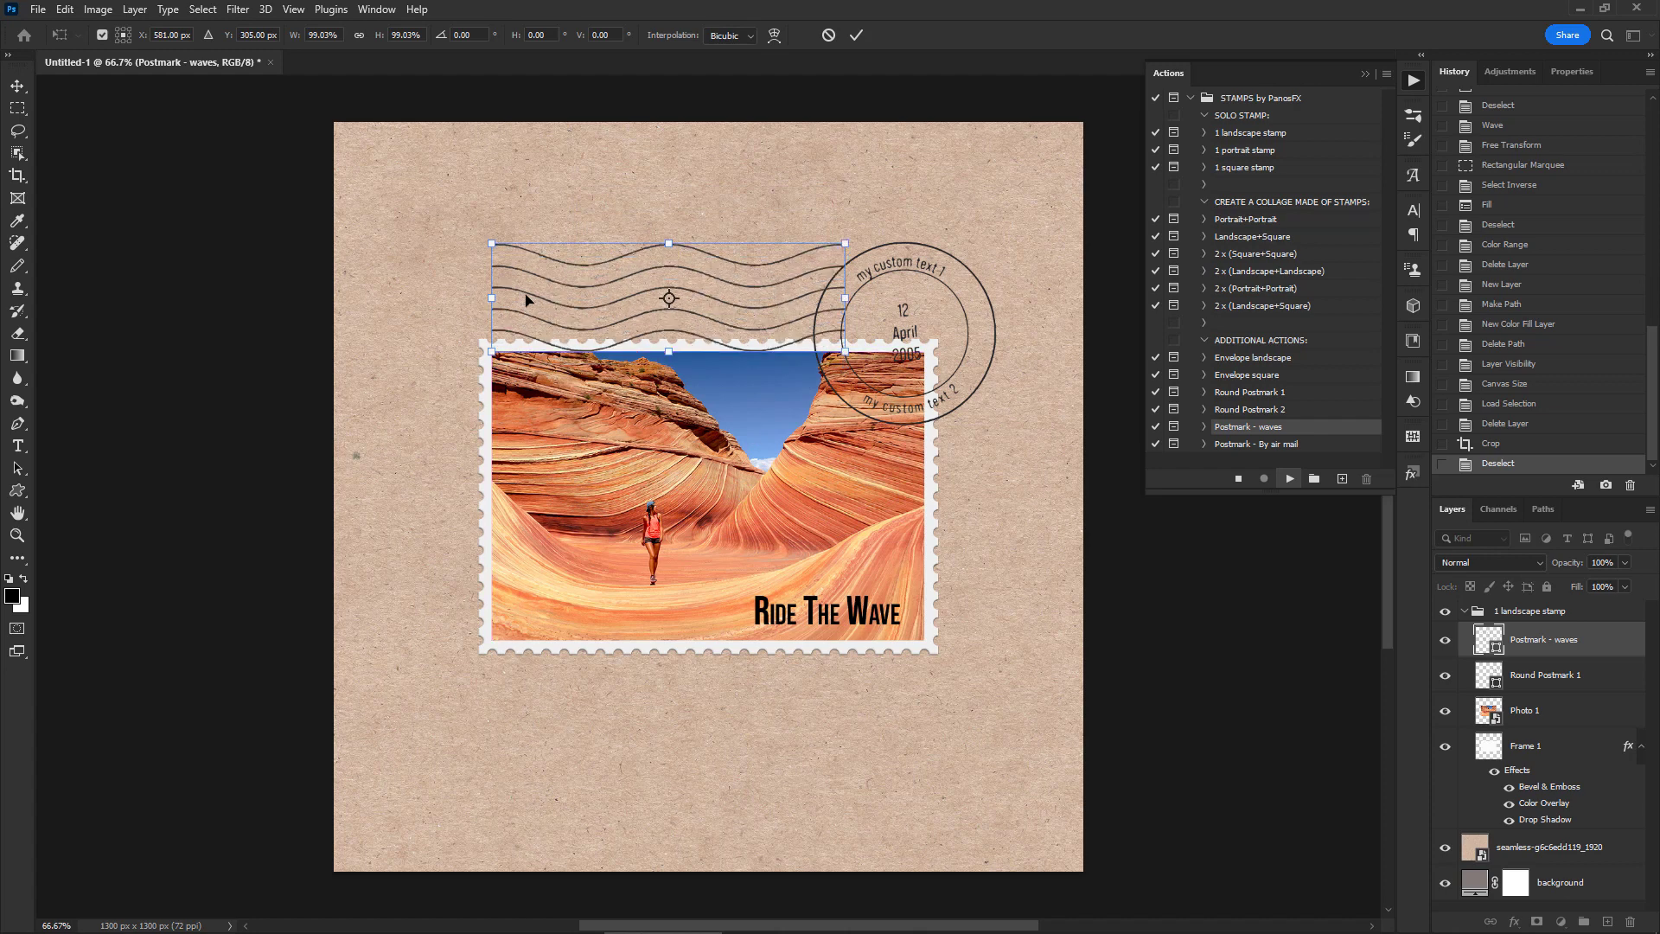
pyautogui.moveTo(489, 297); pyautogui.dragTo(529, 298)
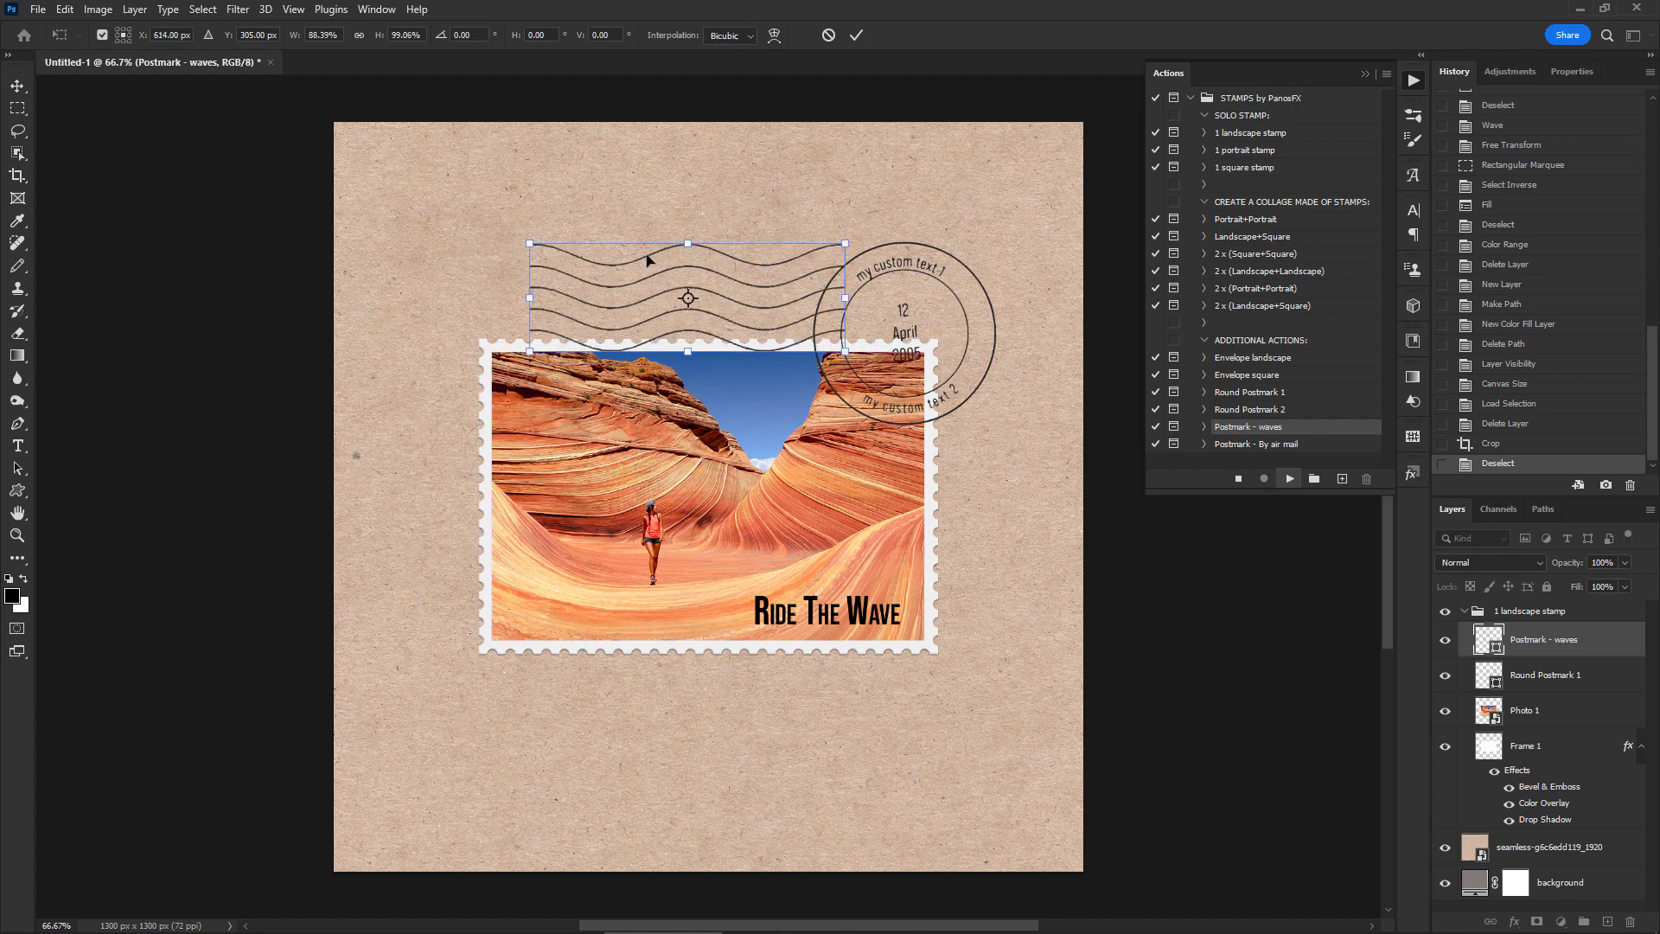
pyautogui.moveTo(867, 215); pyautogui.dragTo(873, 217)
pyautogui.moveTo(819, 292); pyautogui.dragTo(820, 297)
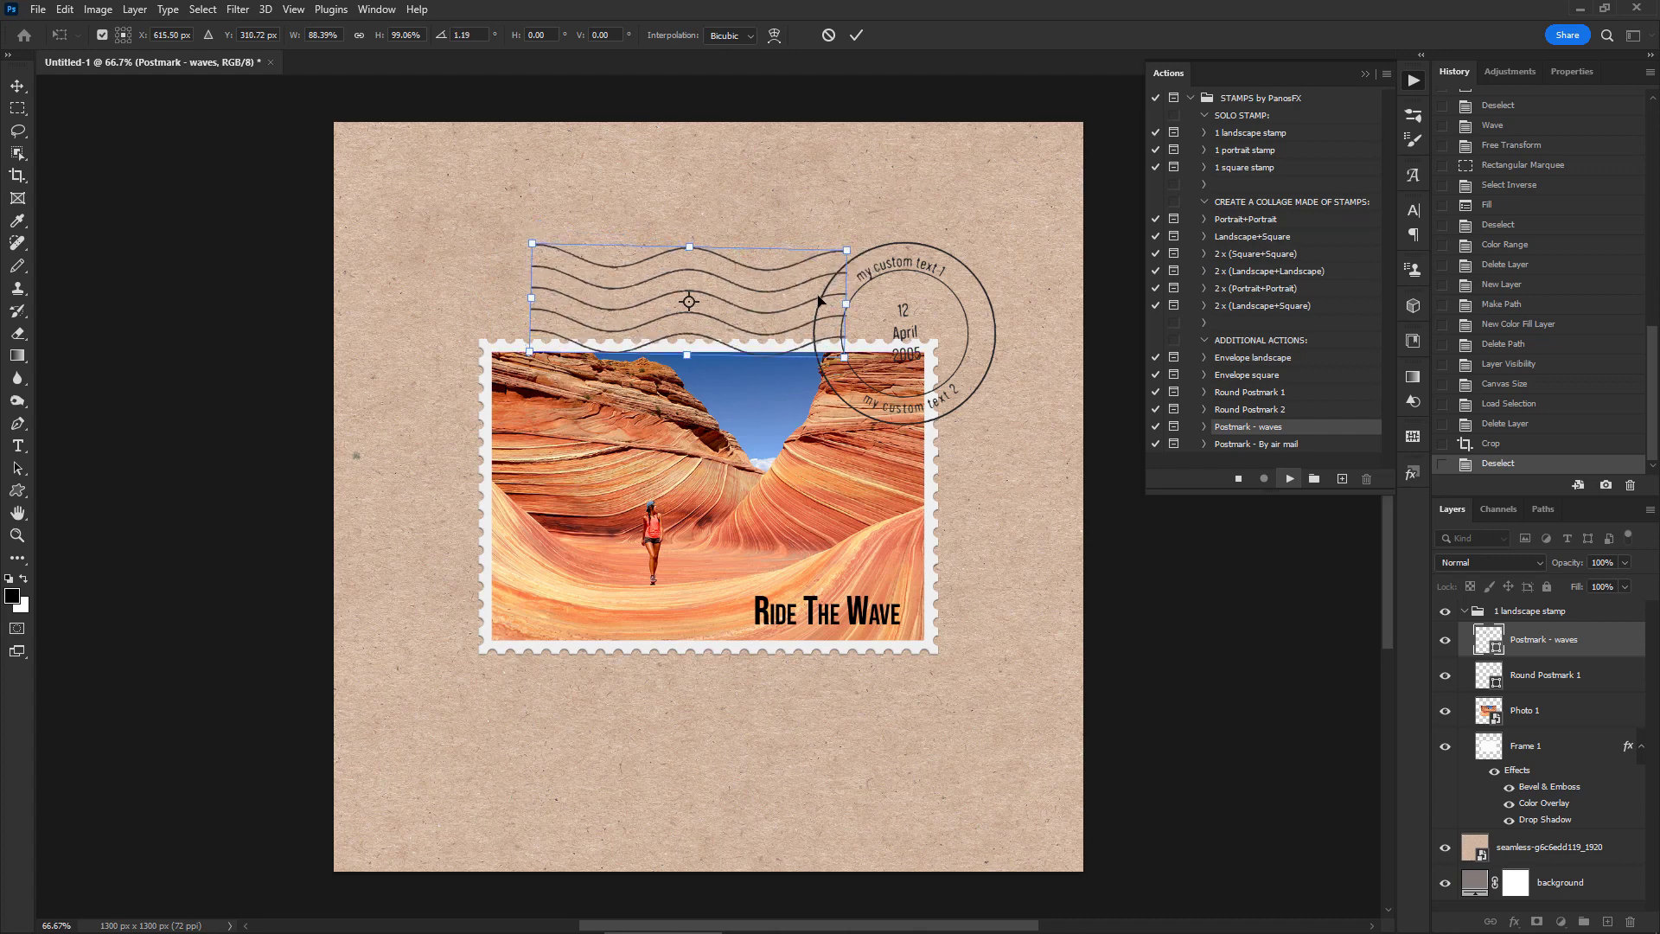
pyautogui.press('Return')
# - Set the wave postmark's colour to dark grey #2a2a2a and finish the action
pyautogui.click(724, 310)
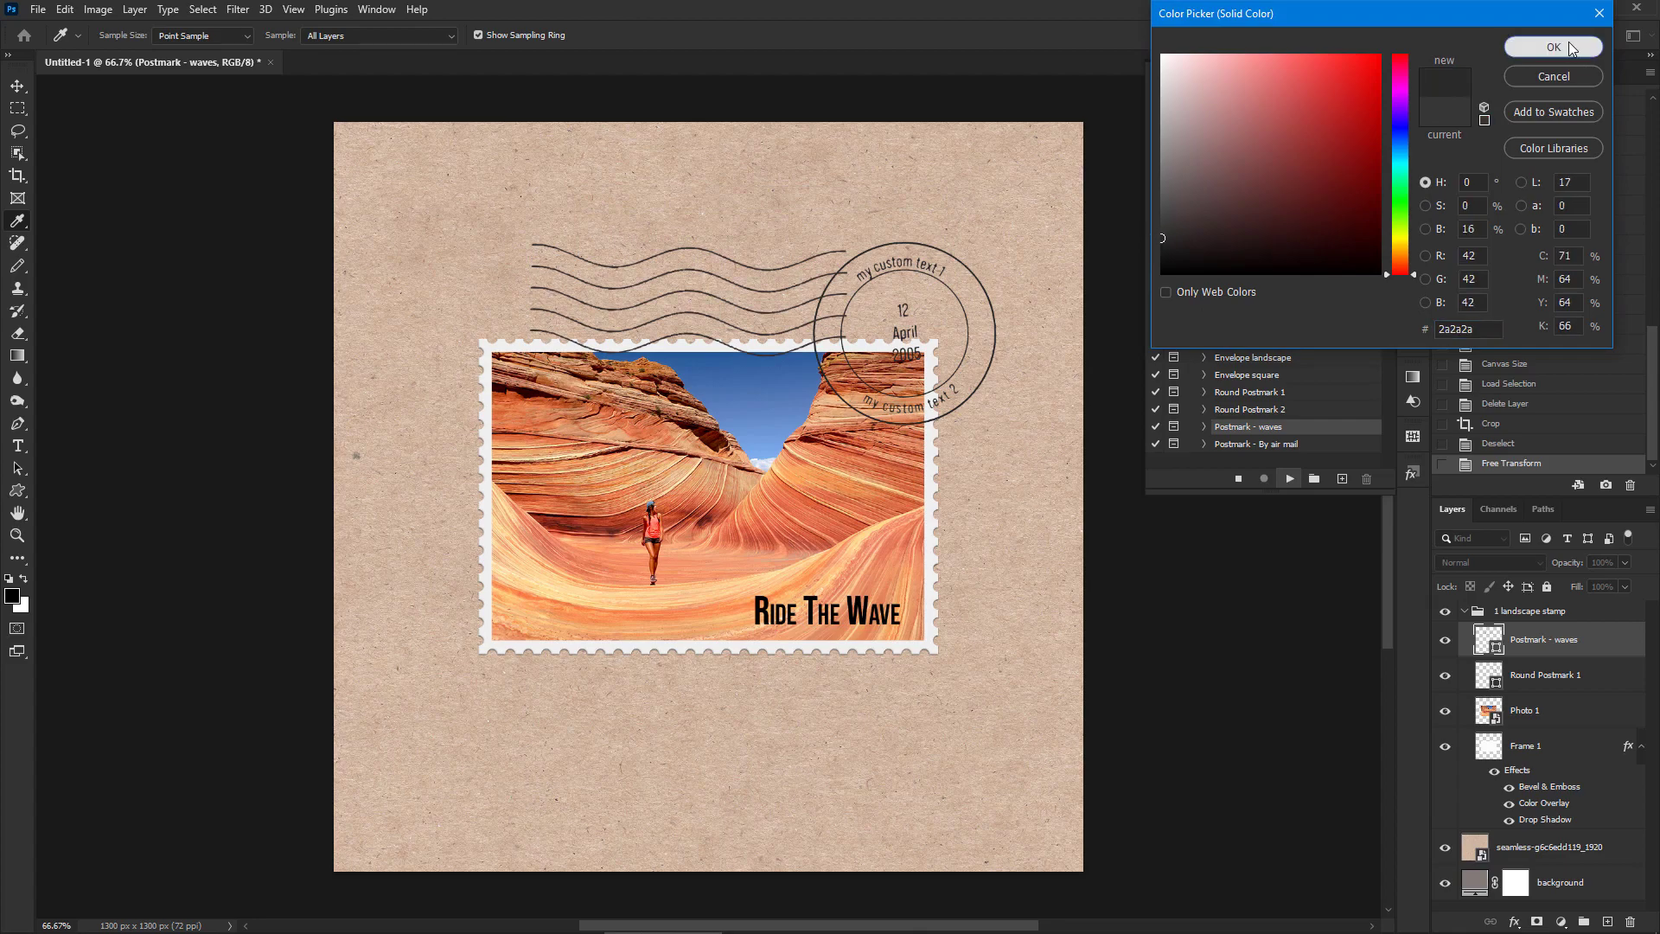
pyautogui.click(1554, 47)
pyautogui.click(852, 352)
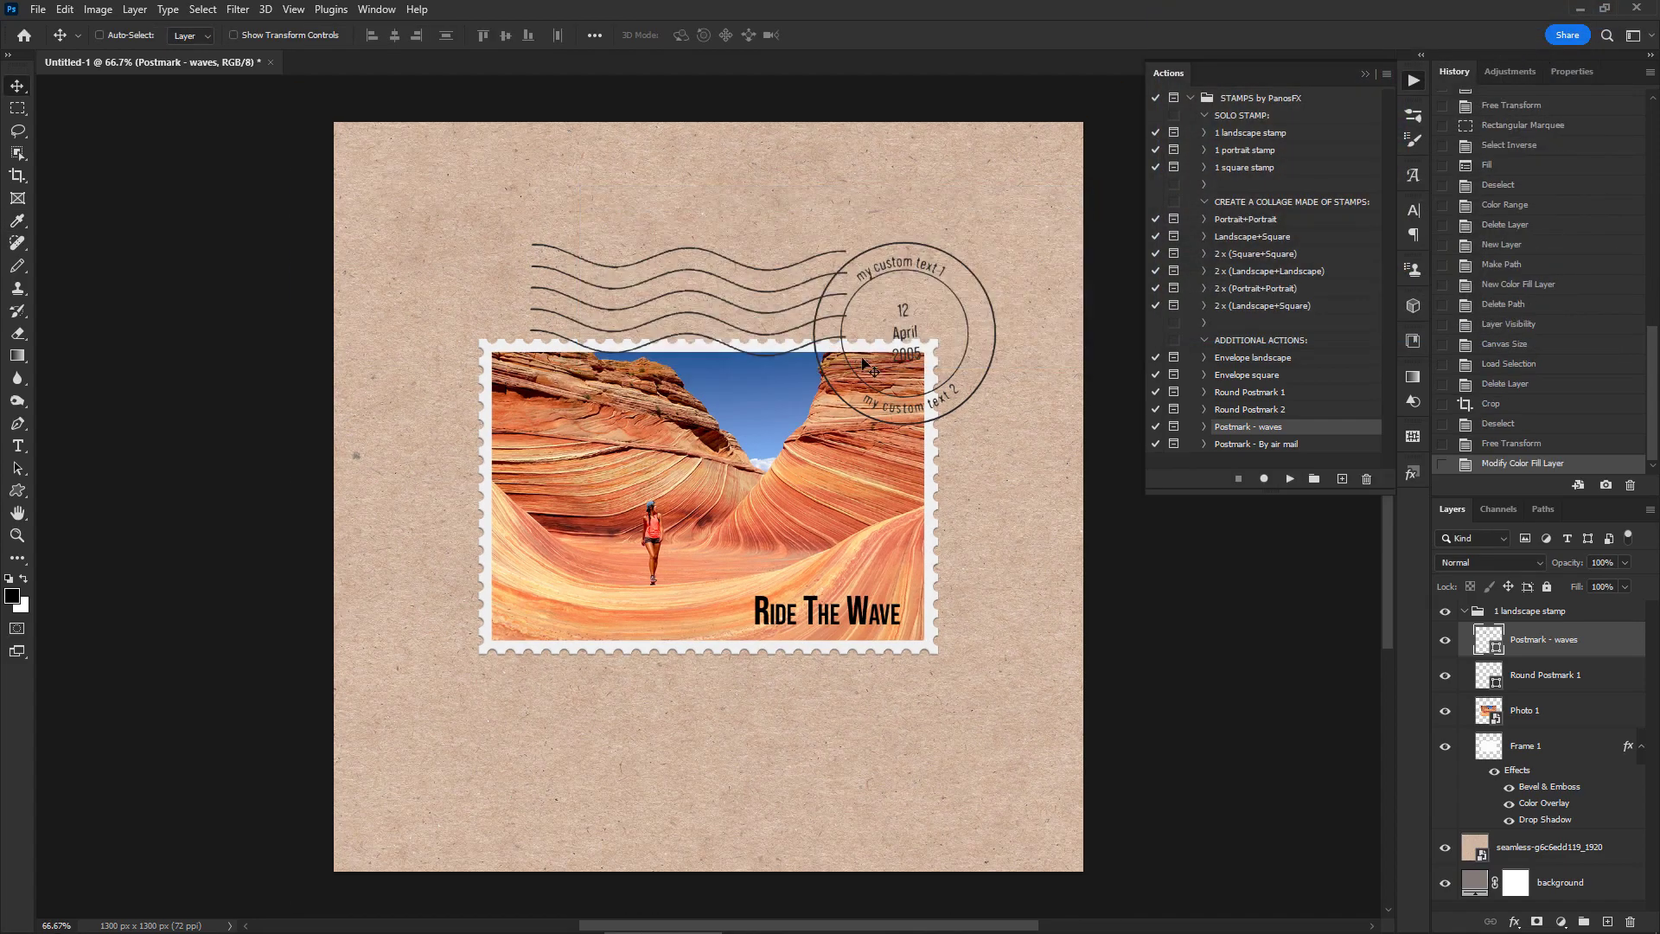
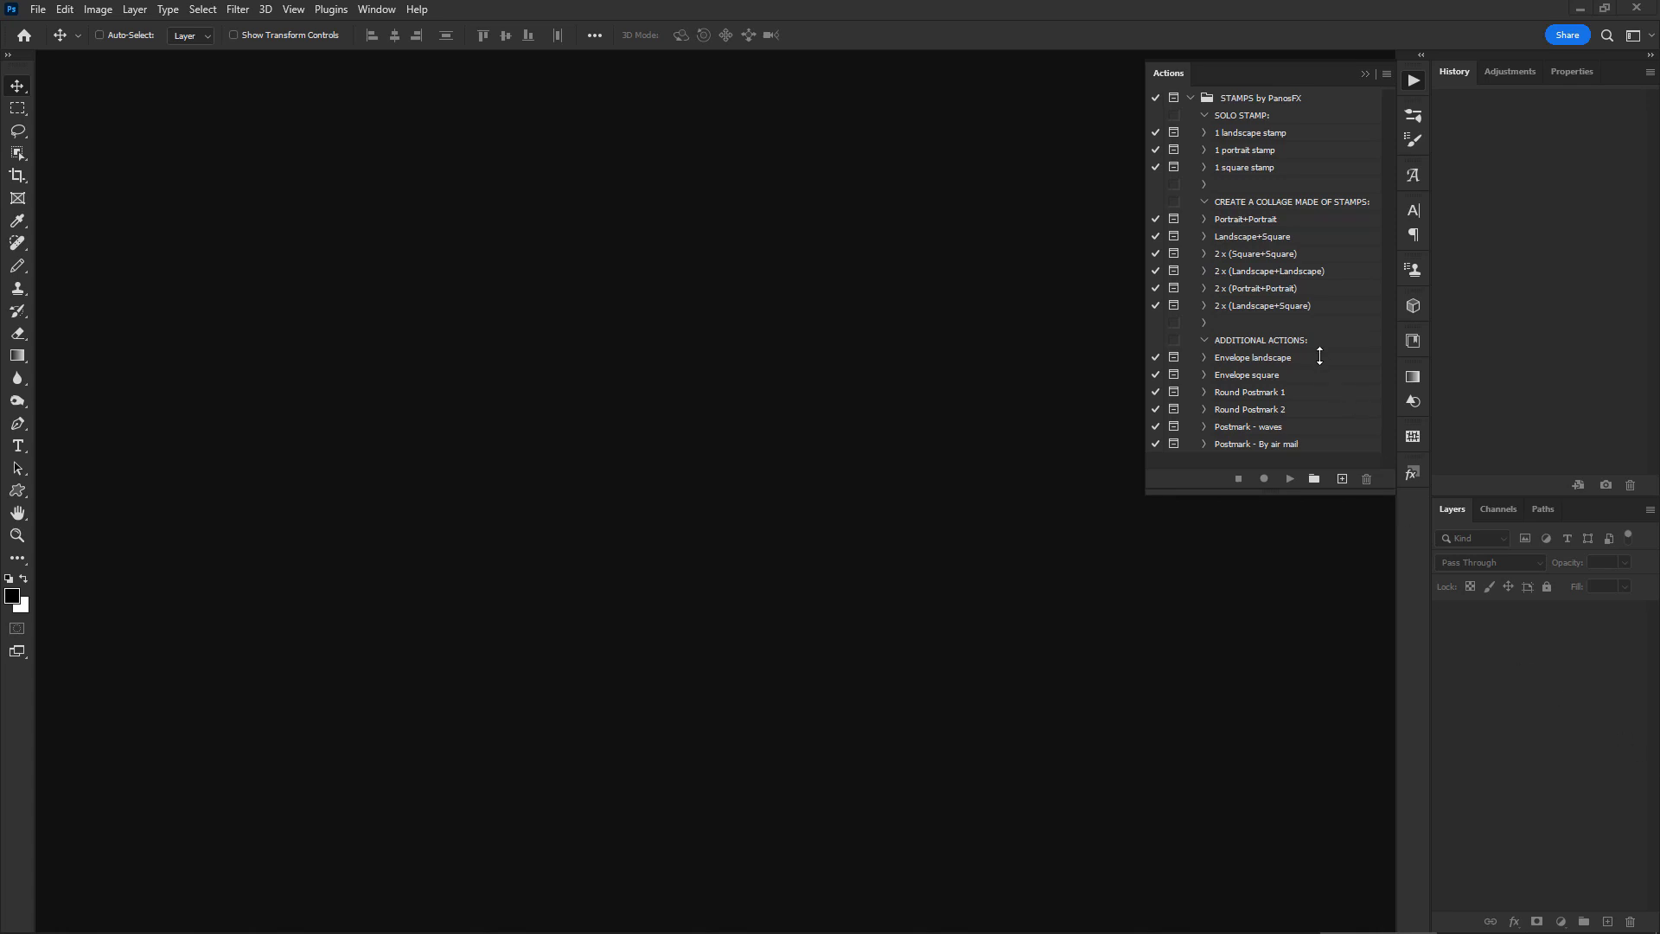
# - Run the 2 x (Landscape+Square) collage action and accept the default size of 1000 x 814 px
pyautogui.click(1278, 308)
pyautogui.click(1290, 478)
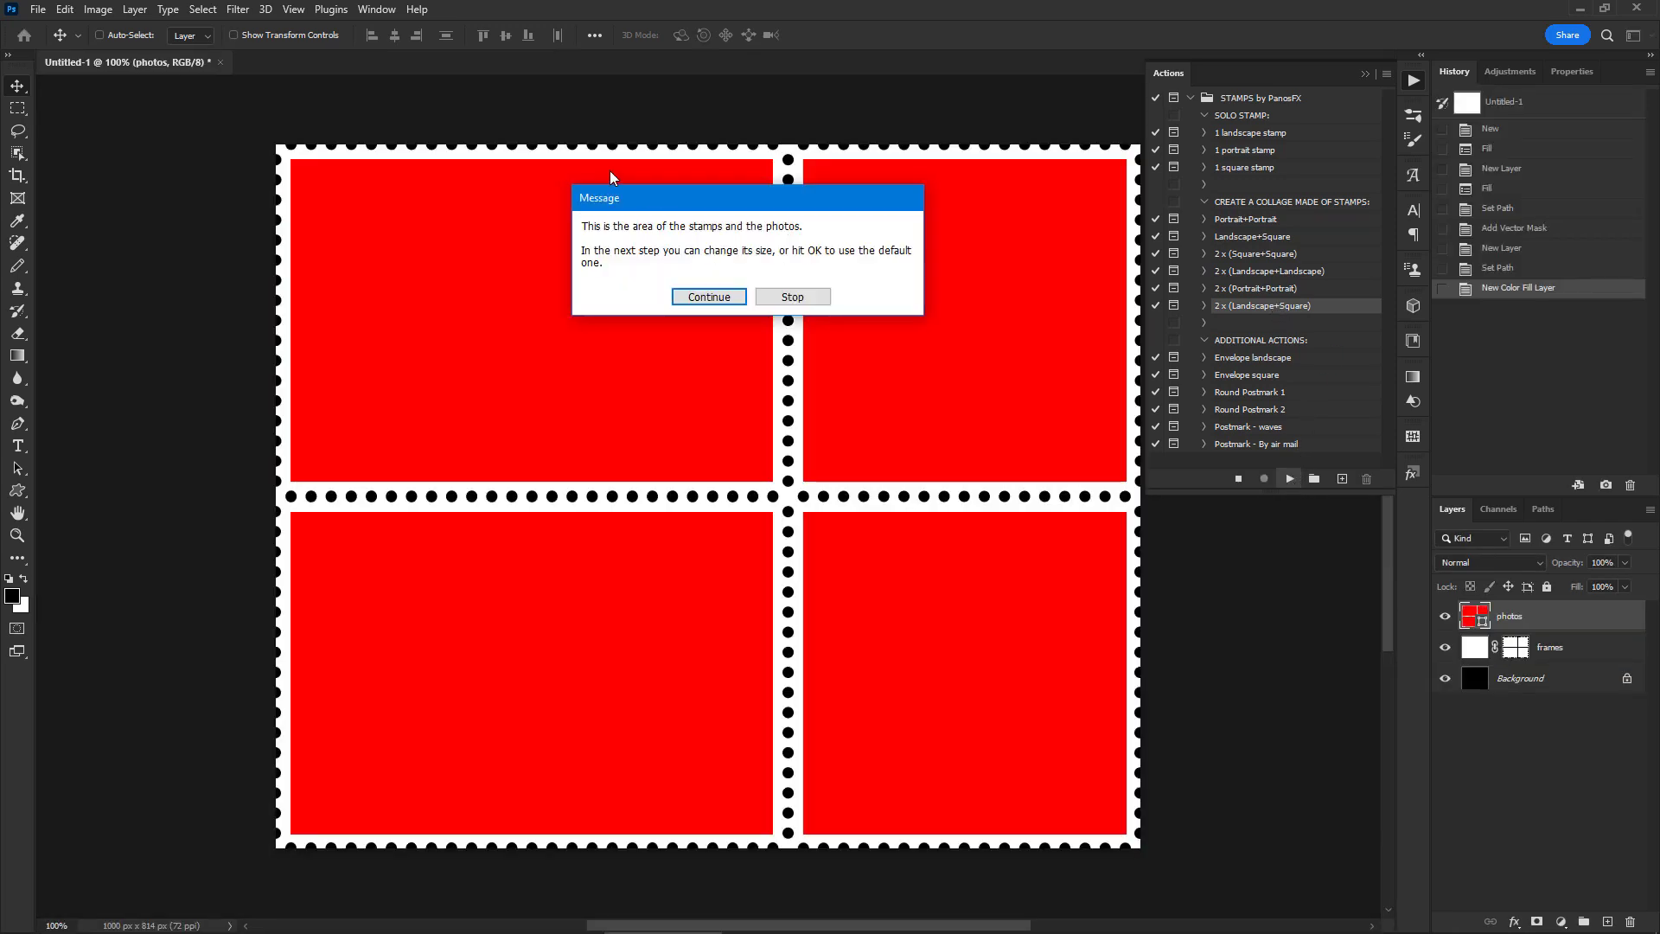
pyautogui.click(716, 297)
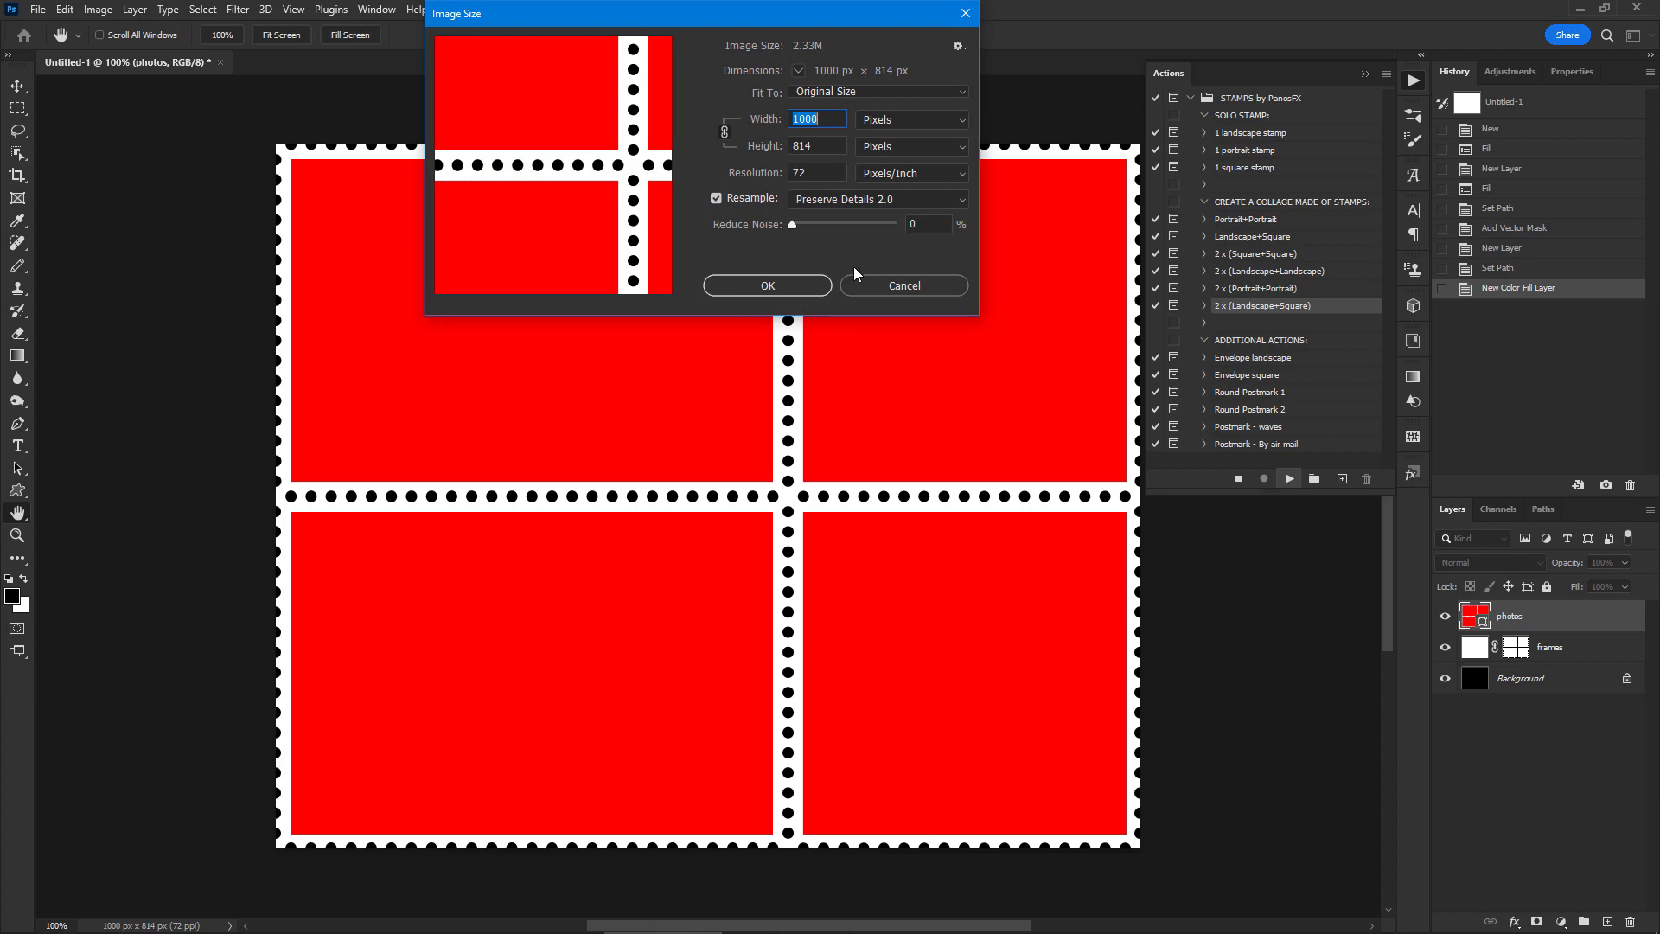
pyautogui.click(795, 278)
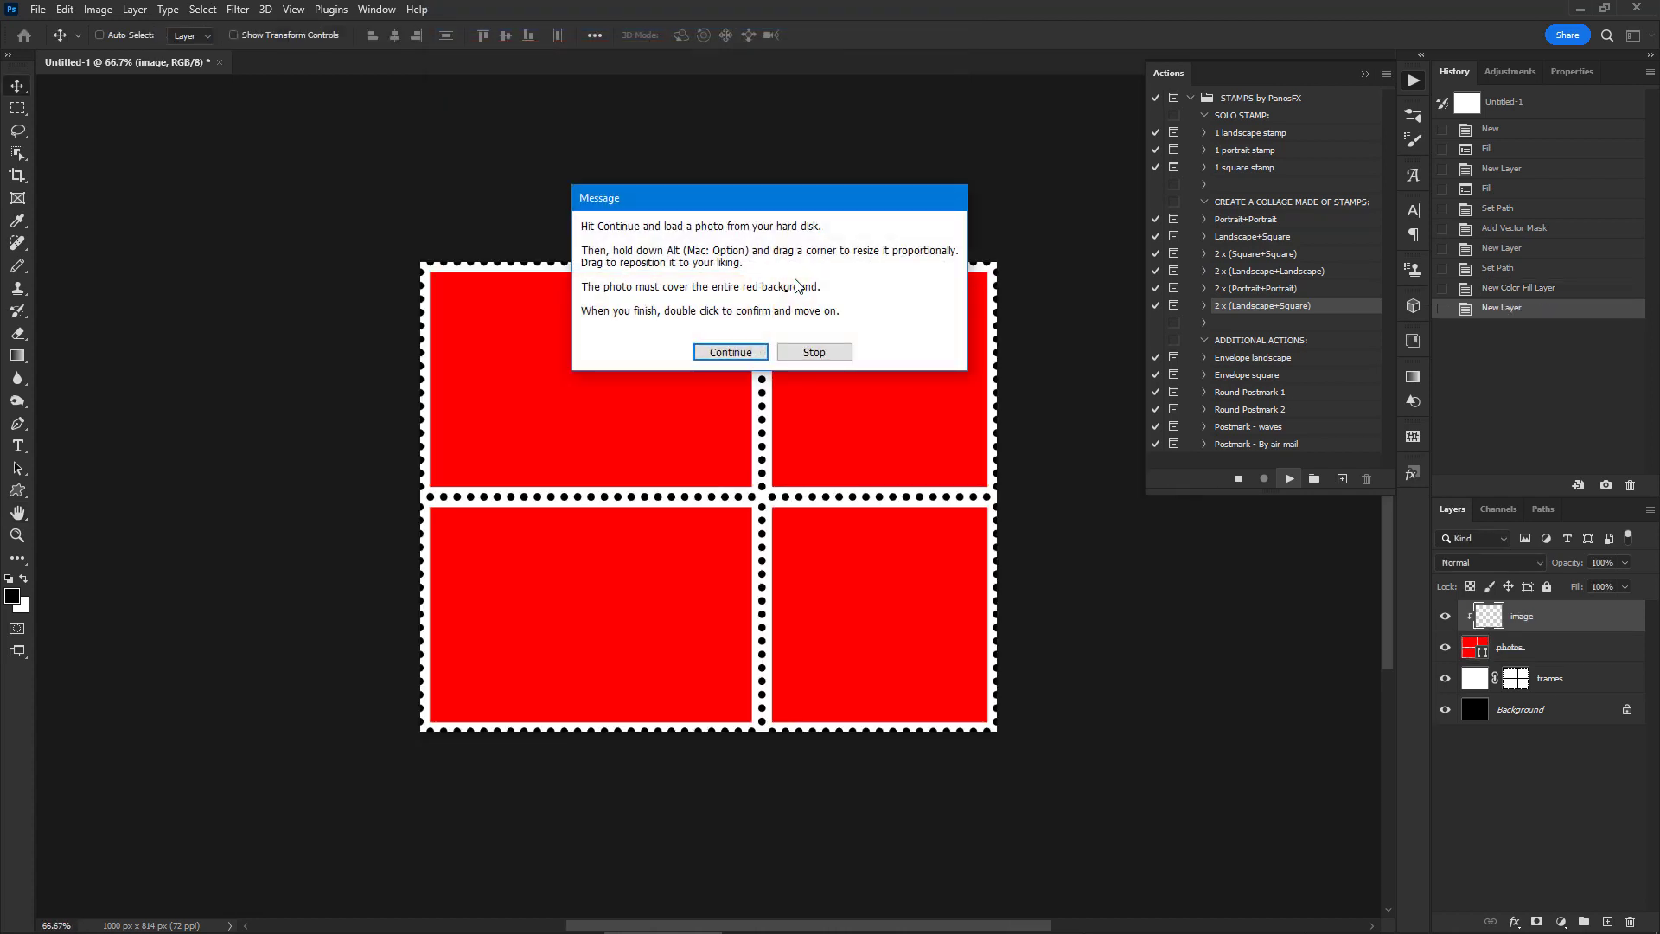
# - Load the canyon hiker photo, scale it to about 37.87% to cover the red area, shift it to X 530 px and finish the action
pyautogui.click(754, 351)
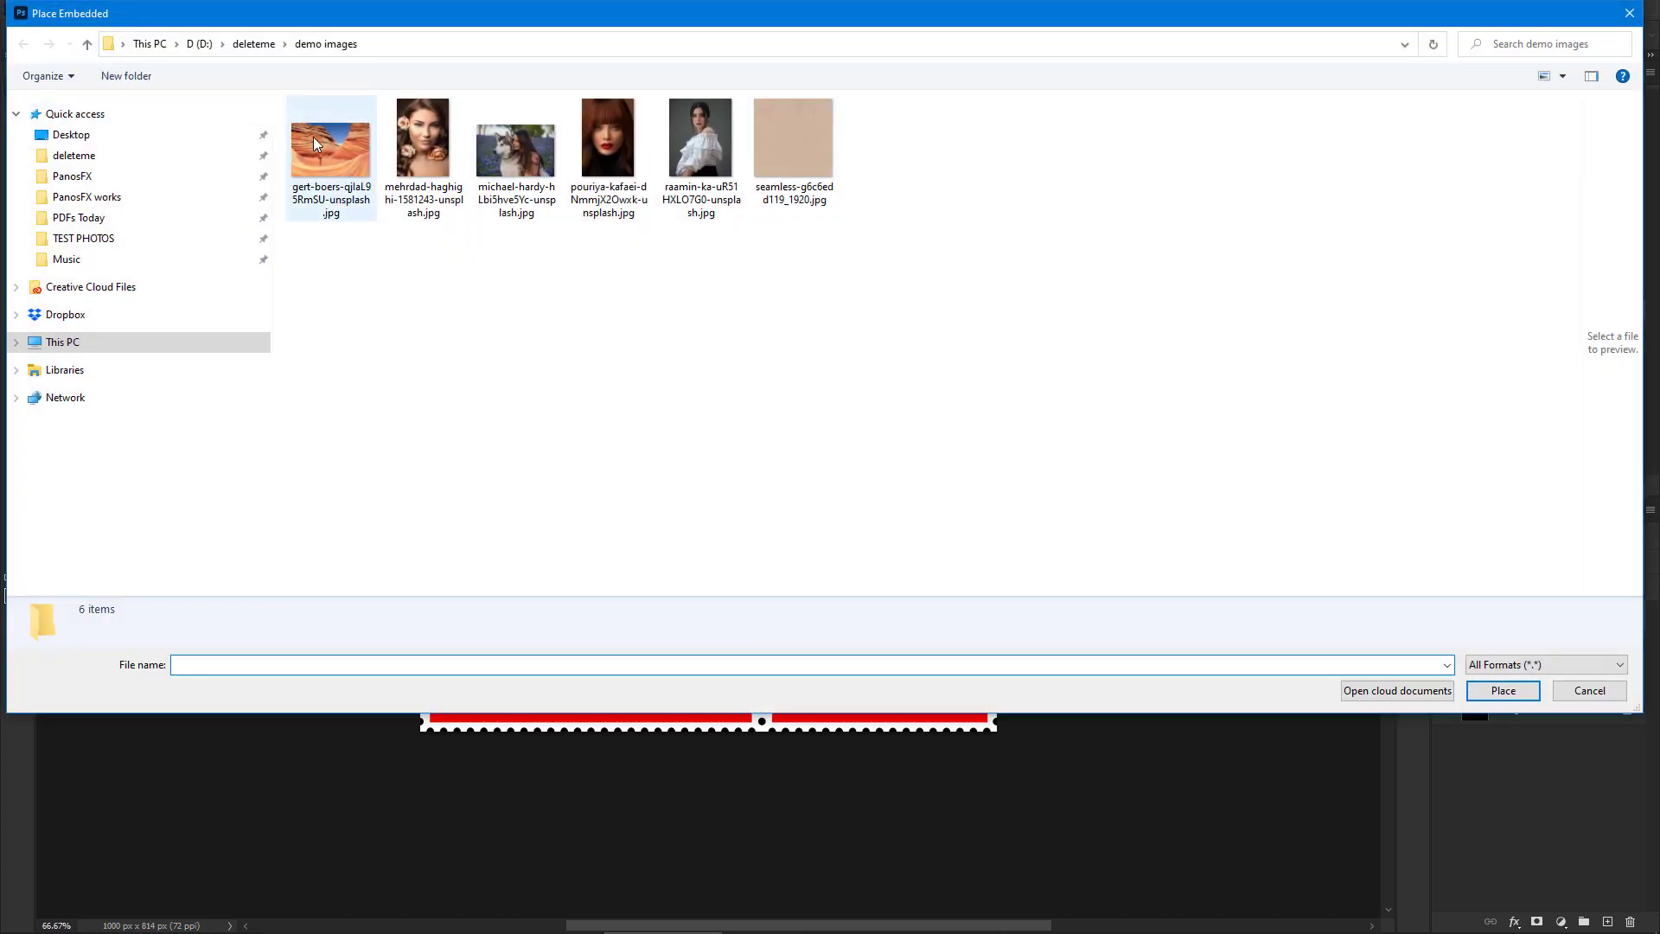
pyautogui.doubleClick(315, 145)
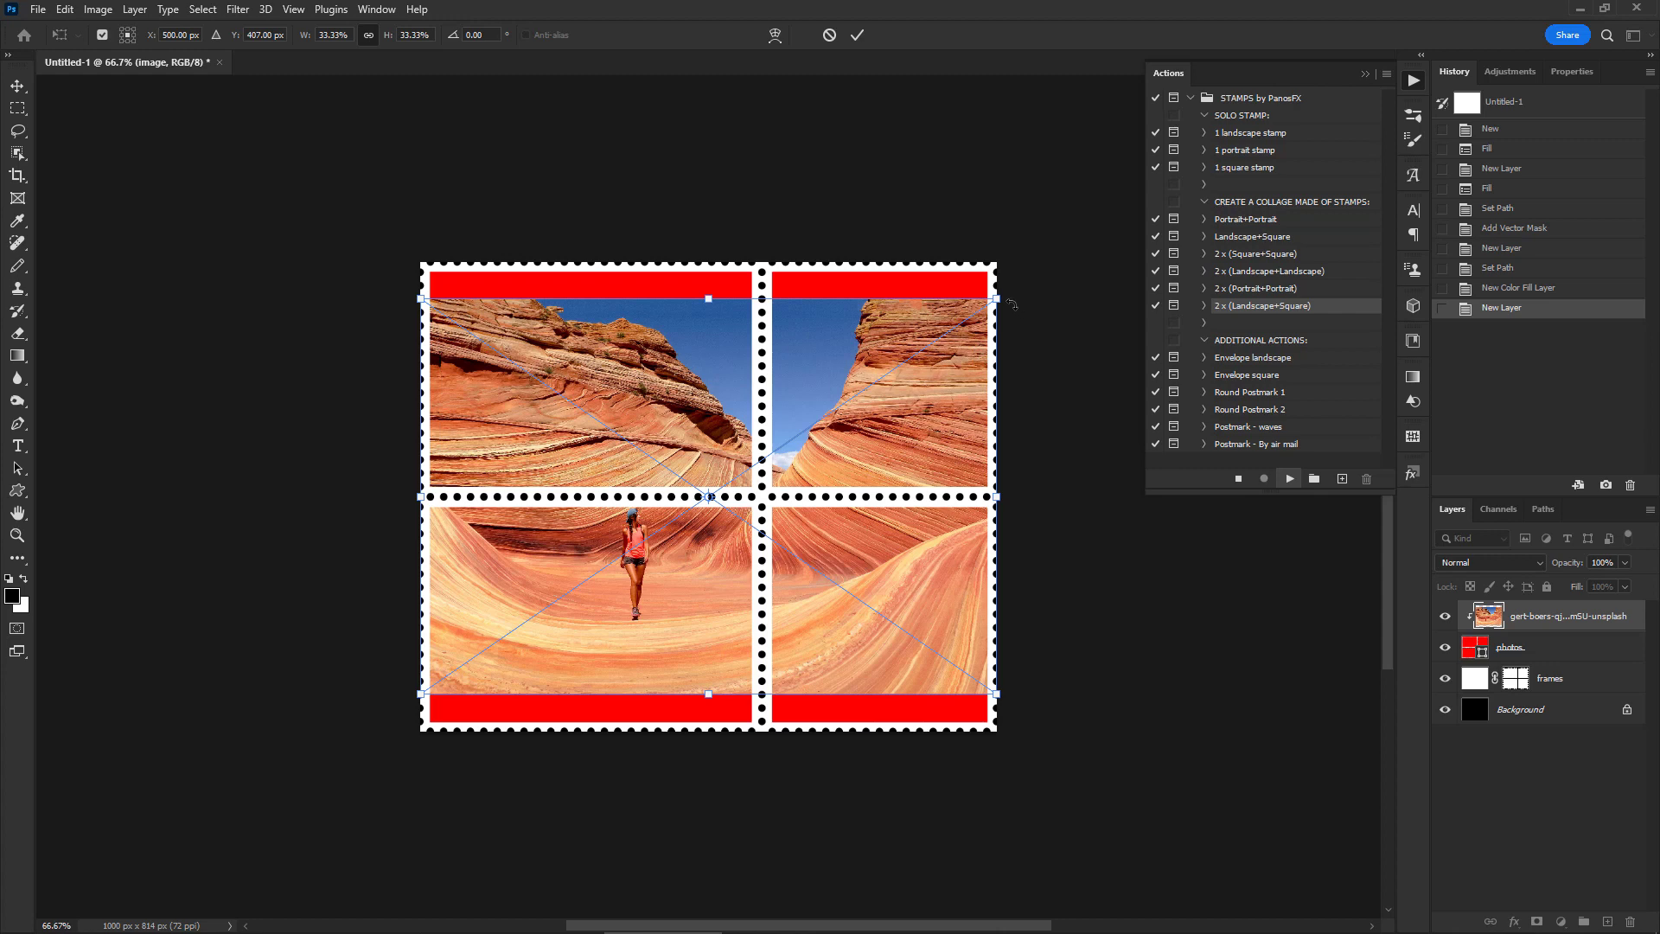
pyautogui.moveTo(1003, 297); pyautogui.dragTo(1042, 275)
pyautogui.press('Left')
pyautogui.press('Left')
pyautogui.press('Left')
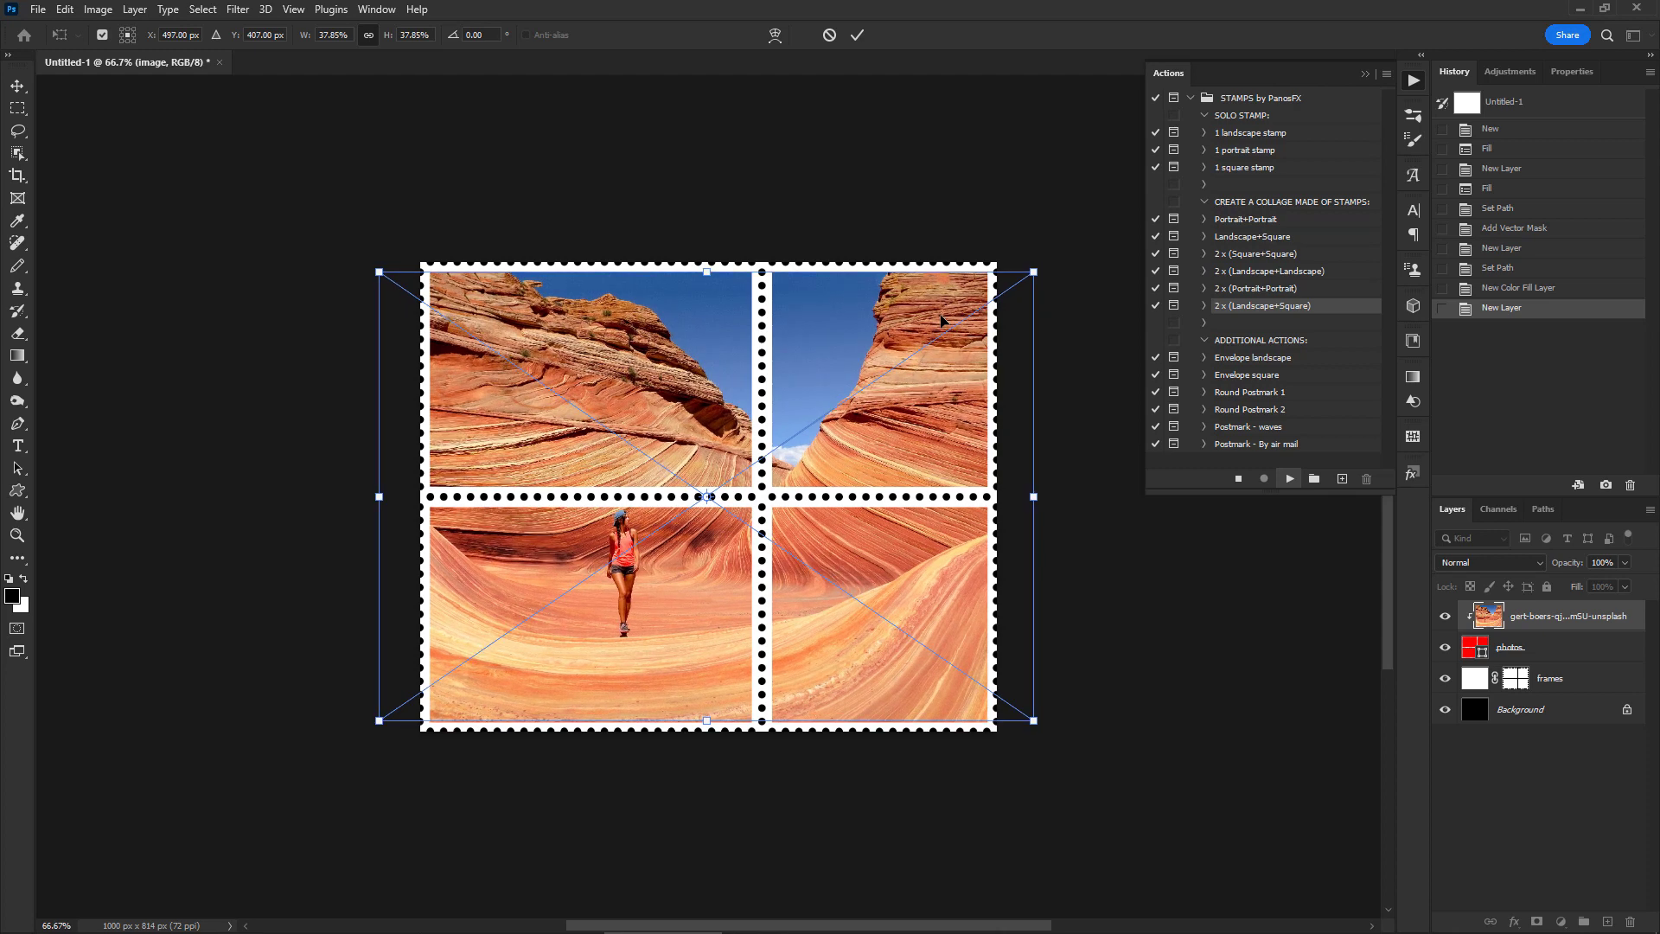
pyautogui.moveTo(934, 465); pyautogui.dragTo(963, 449)
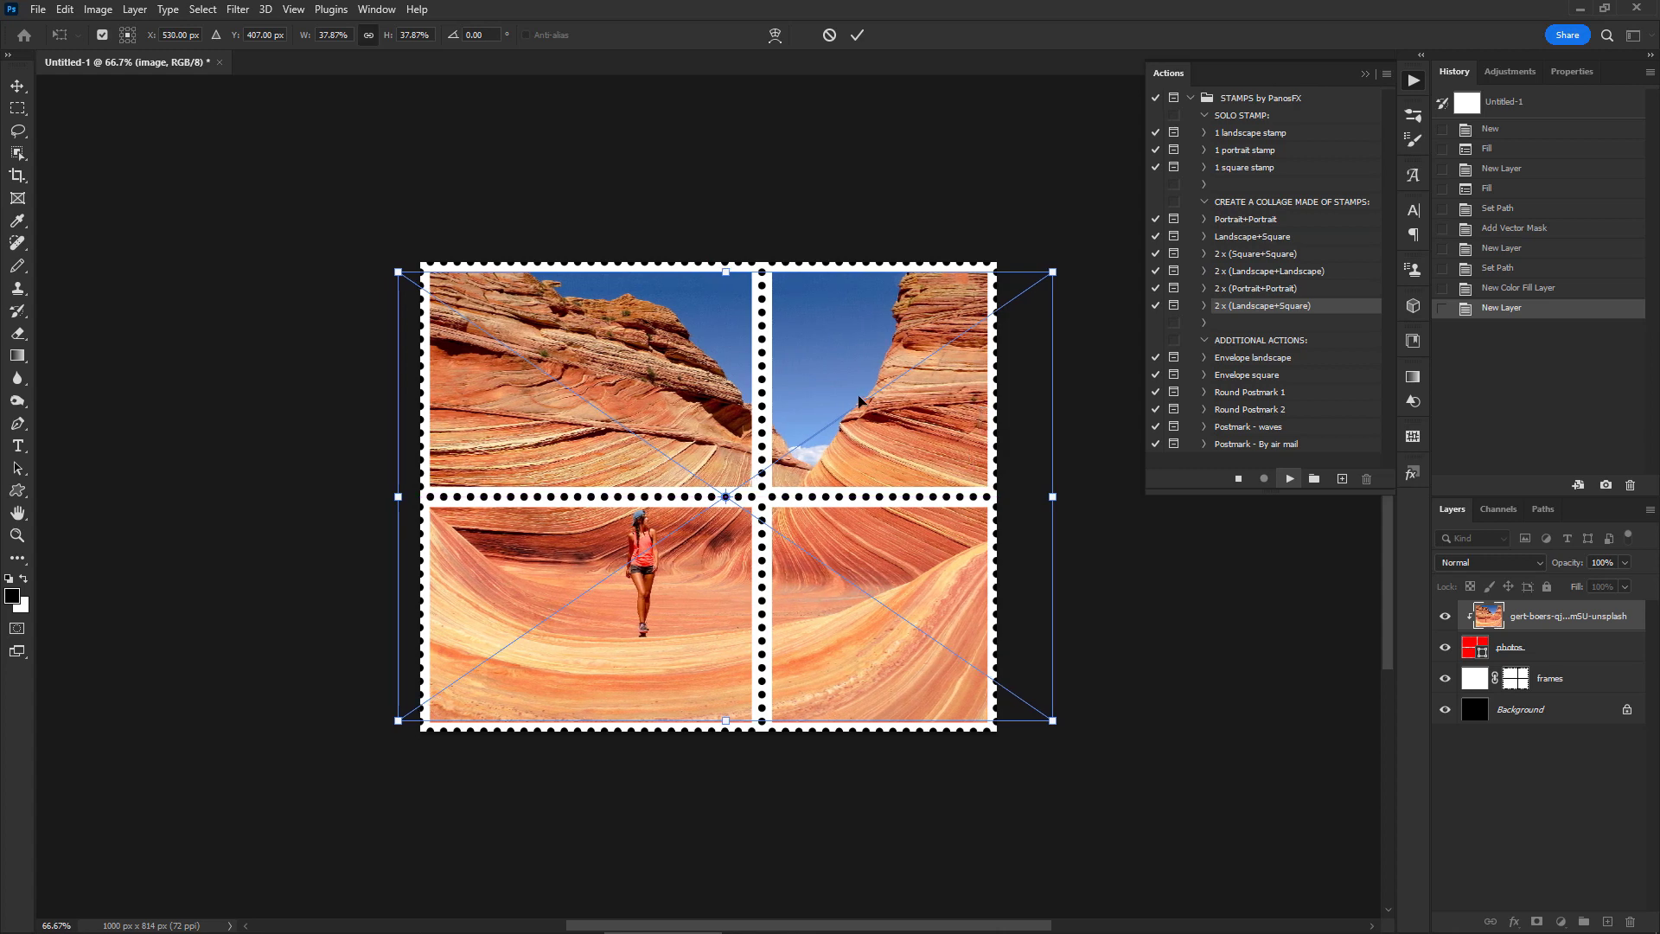
pyautogui.press('Return')
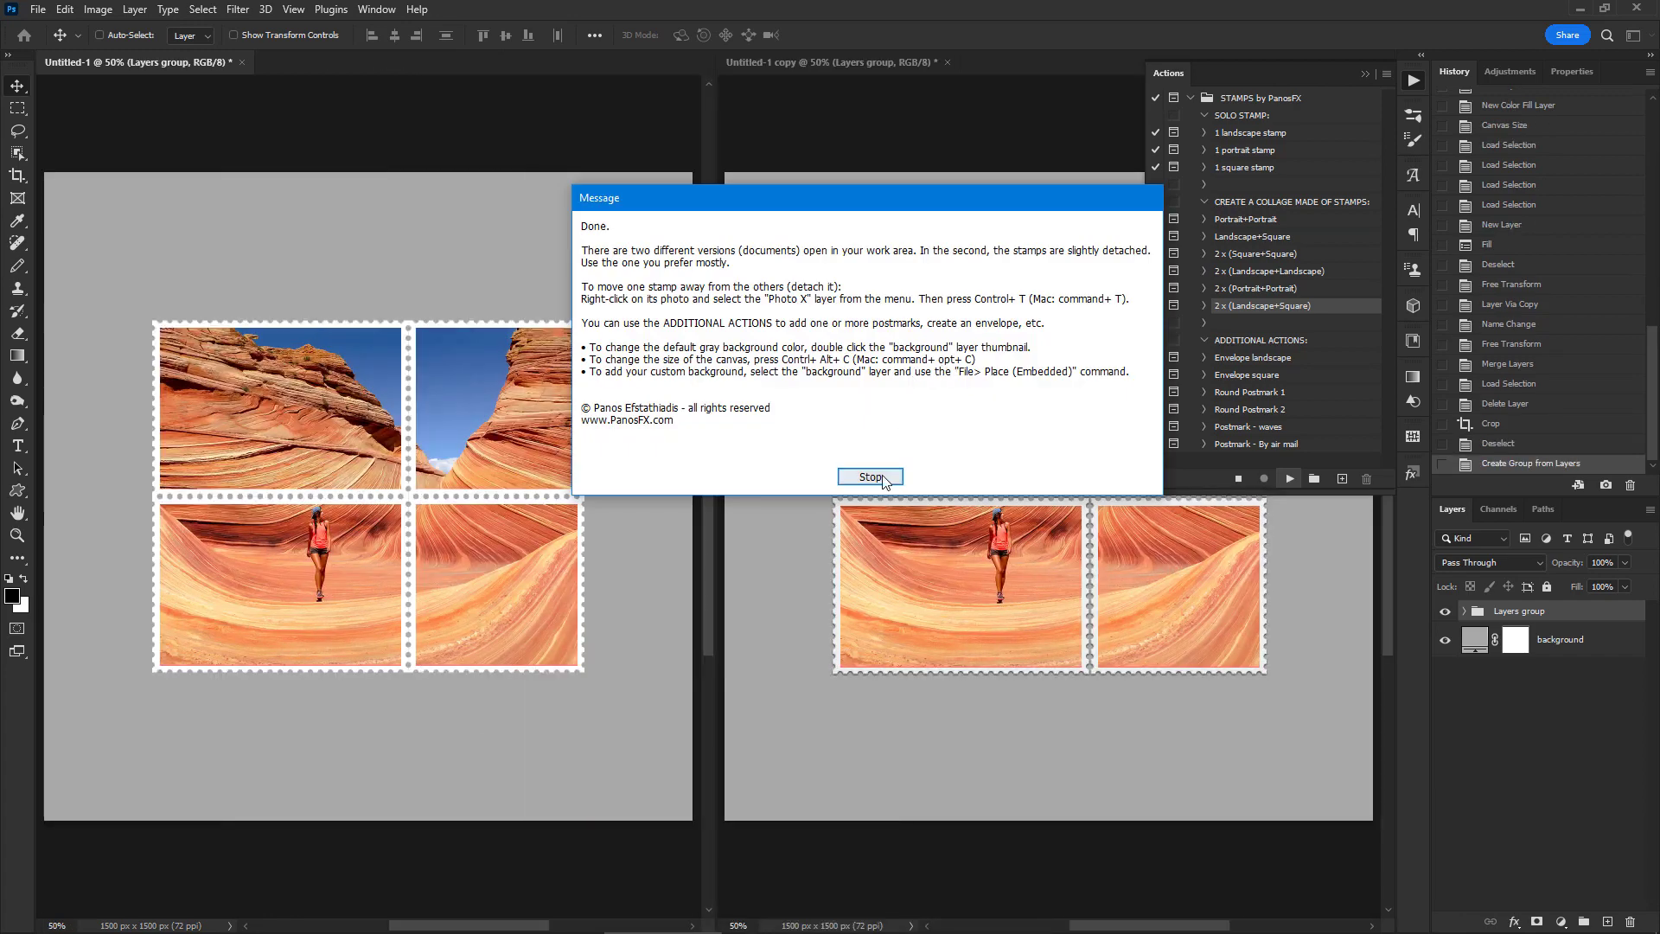
pyautogui.click(881, 479)
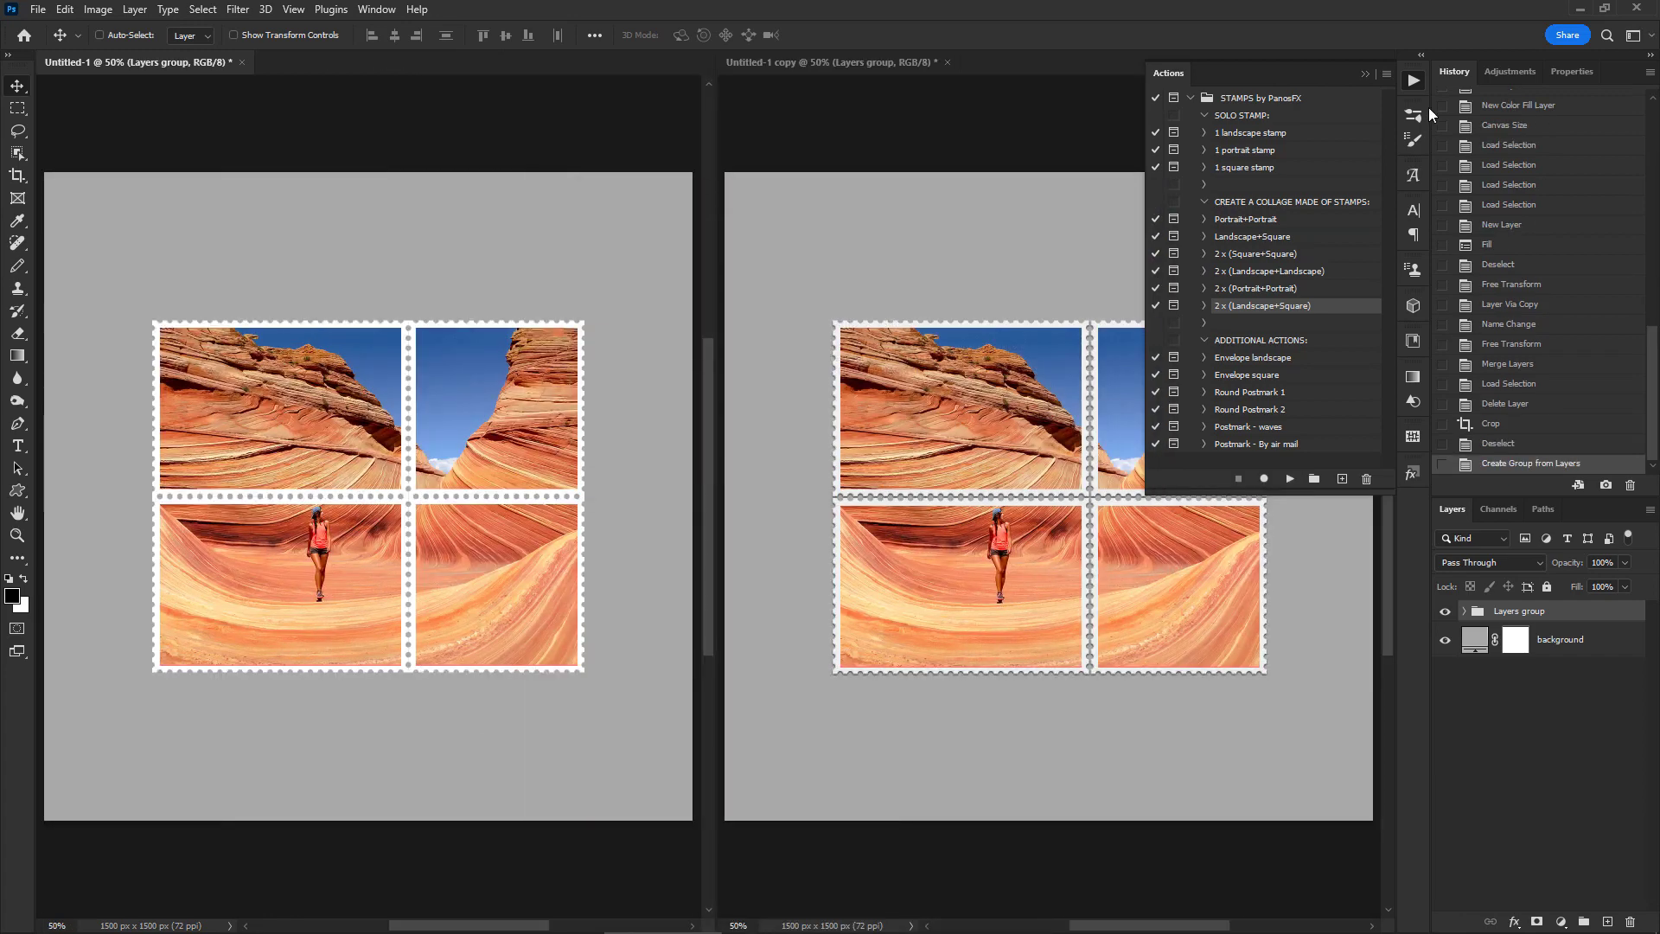
# - Close the flat Untitled-1 collage without saving, leaving only the Untitled-1 copy version with separate stamps
pyautogui.click(1366, 74)
pyautogui.press('z')
pyautogui.click(964, 445)
pyautogui.keyDown('shift'); pyautogui.click(955, 454); pyautogui.keyUp('shift')
pyautogui.press('h')
pyautogui.moveTo(1111, 287); pyautogui.dragTo(1084, 291)
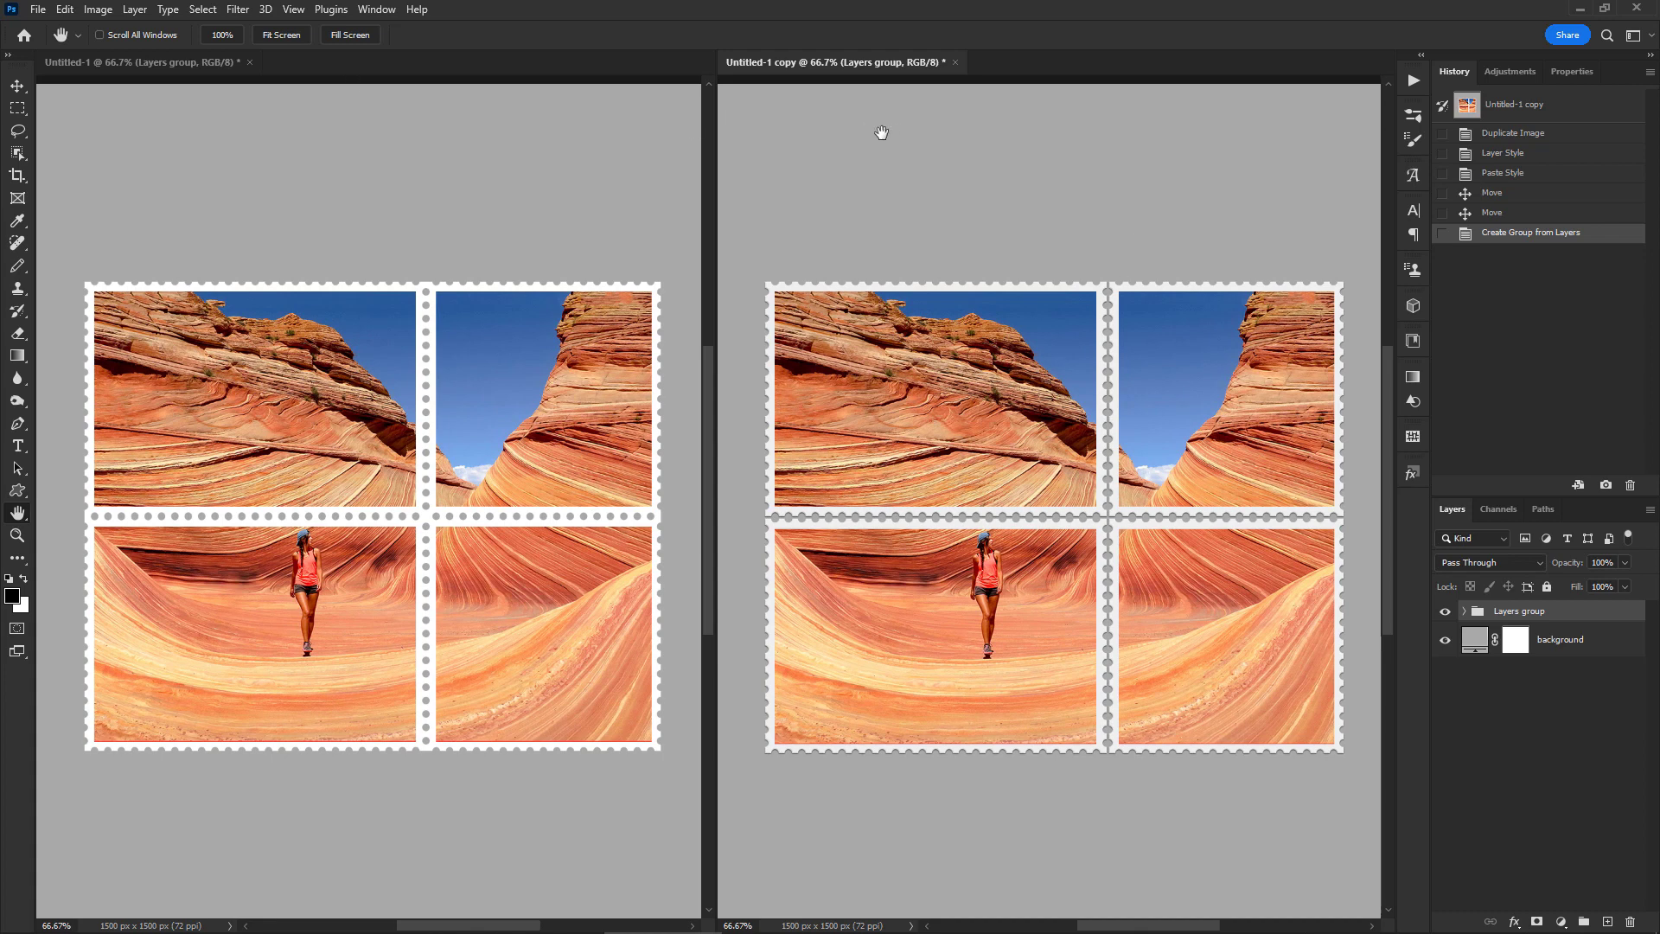
pyautogui.click(250, 62)
pyautogui.click(733, 270)
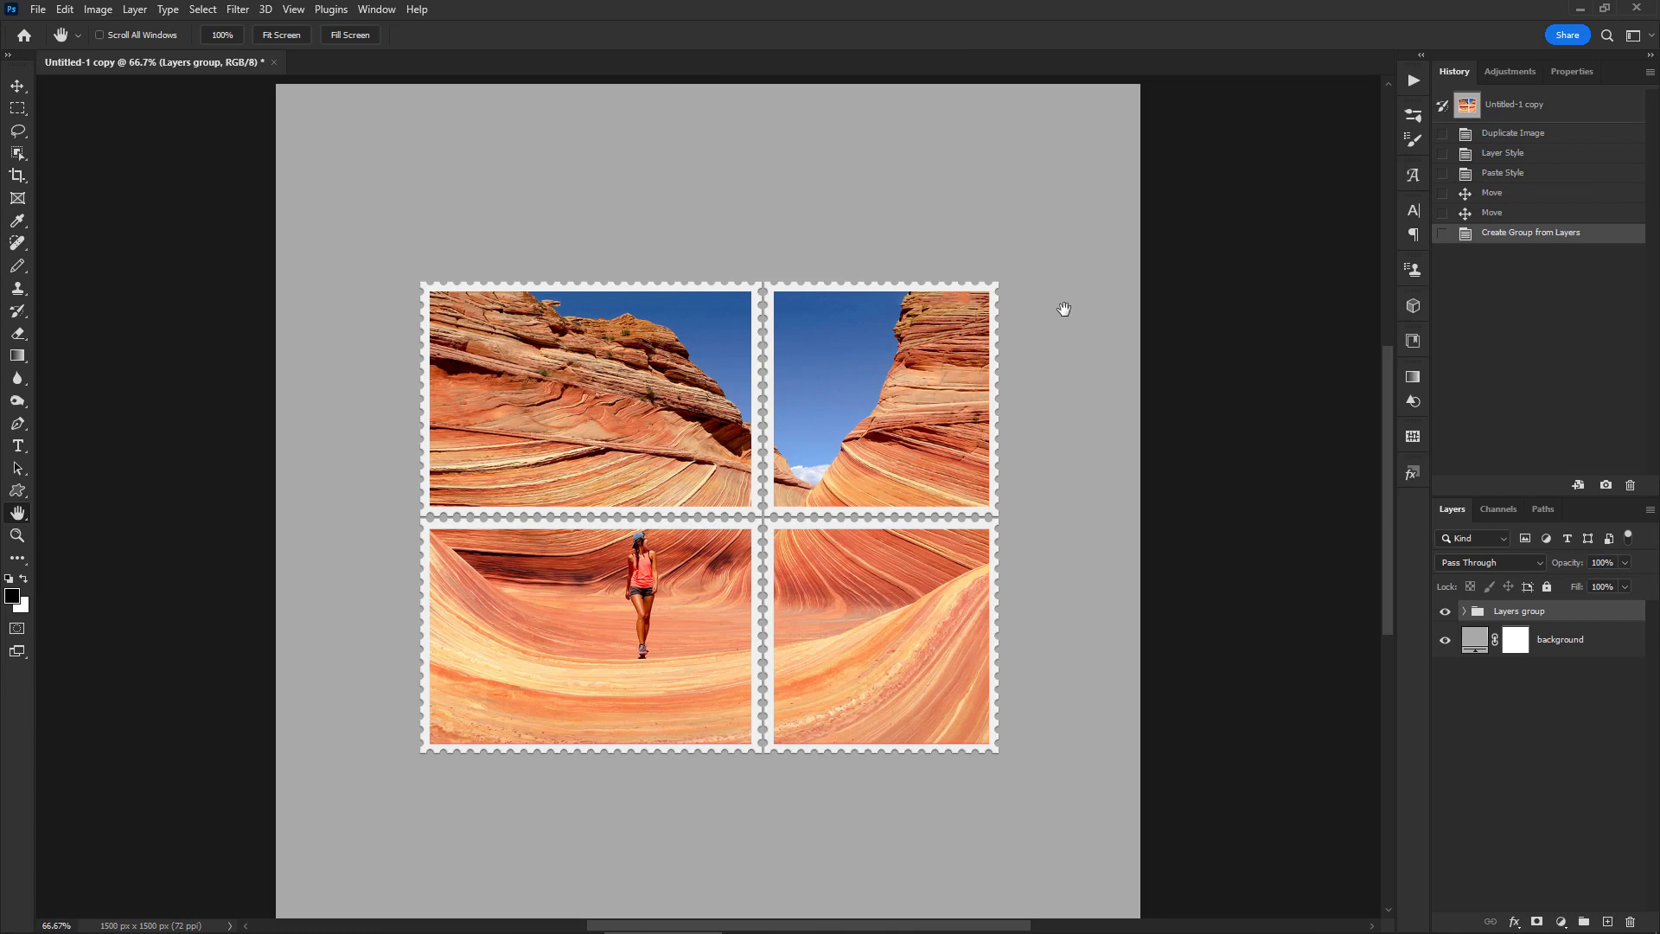
# - Expand the Layers group and collapse the effects lists of Frame 1, Frame 2 and Frame 3
pyautogui.click(1413, 80)
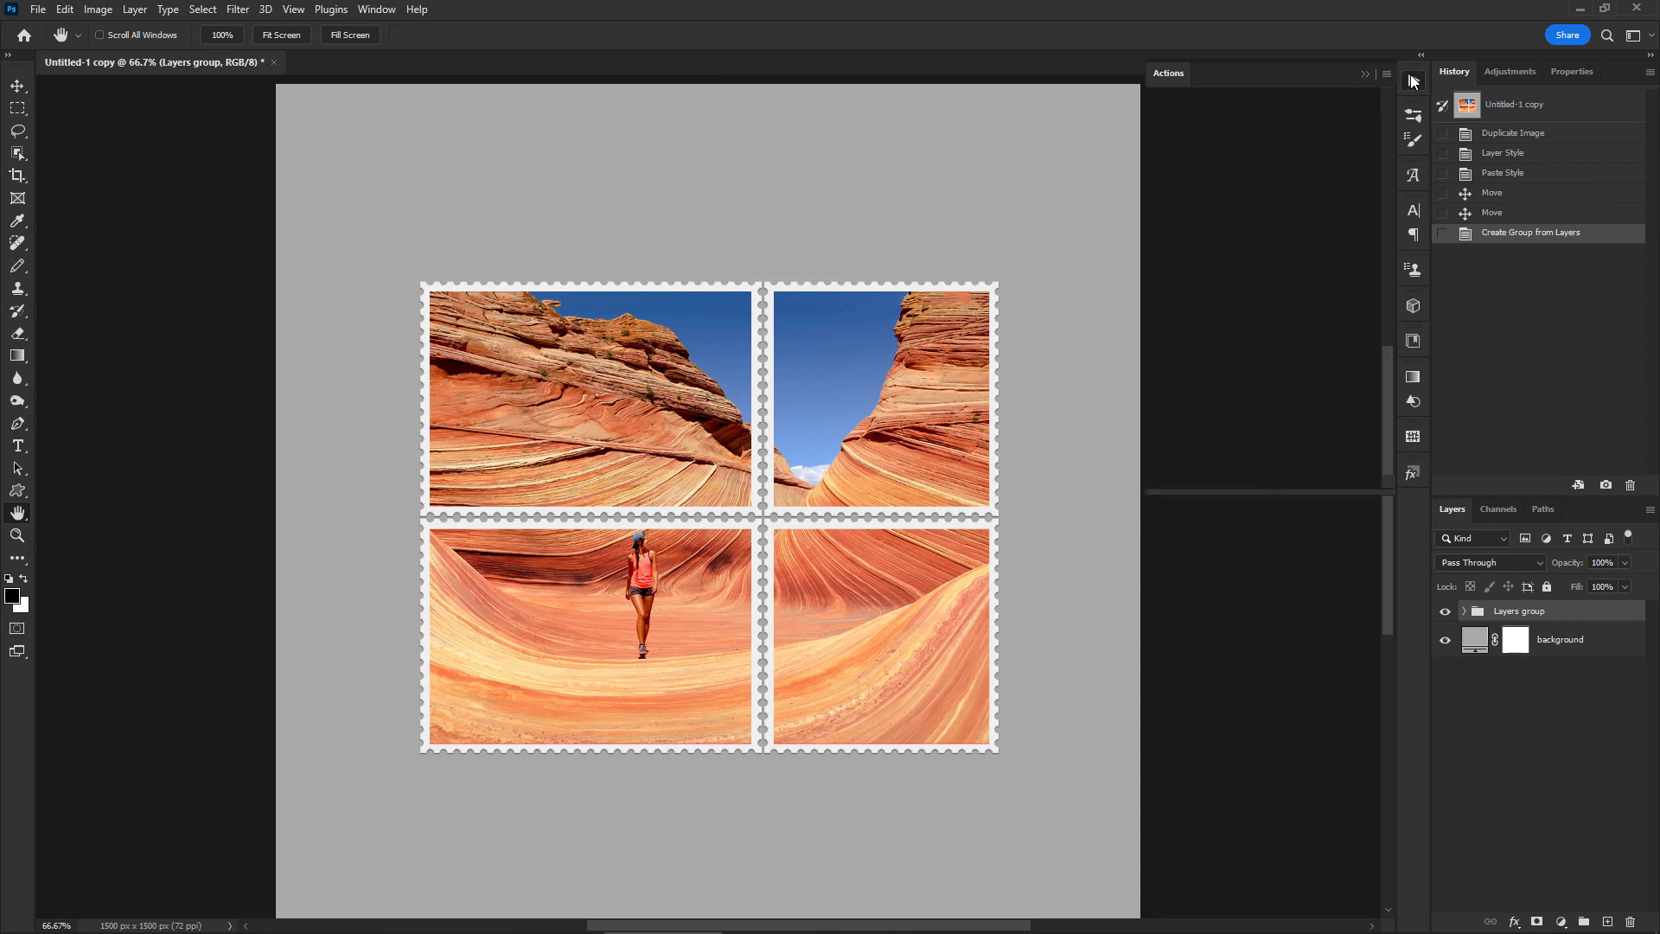
pyautogui.click(1464, 611)
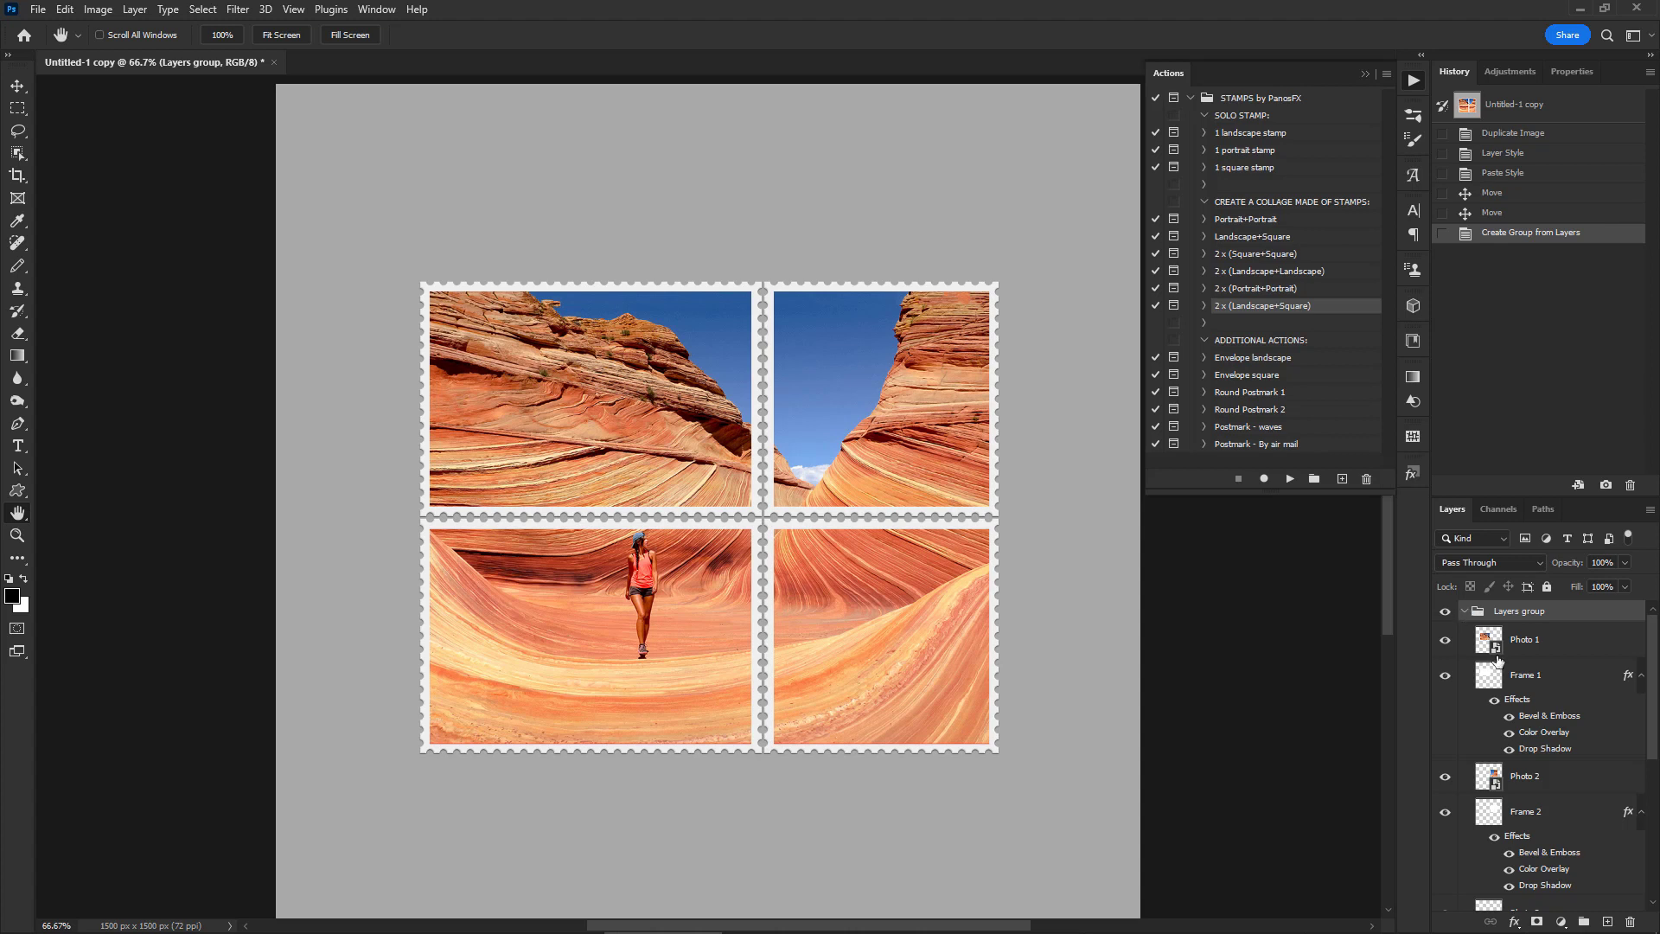
pyautogui.click(1642, 677)
pyautogui.click(1642, 746)
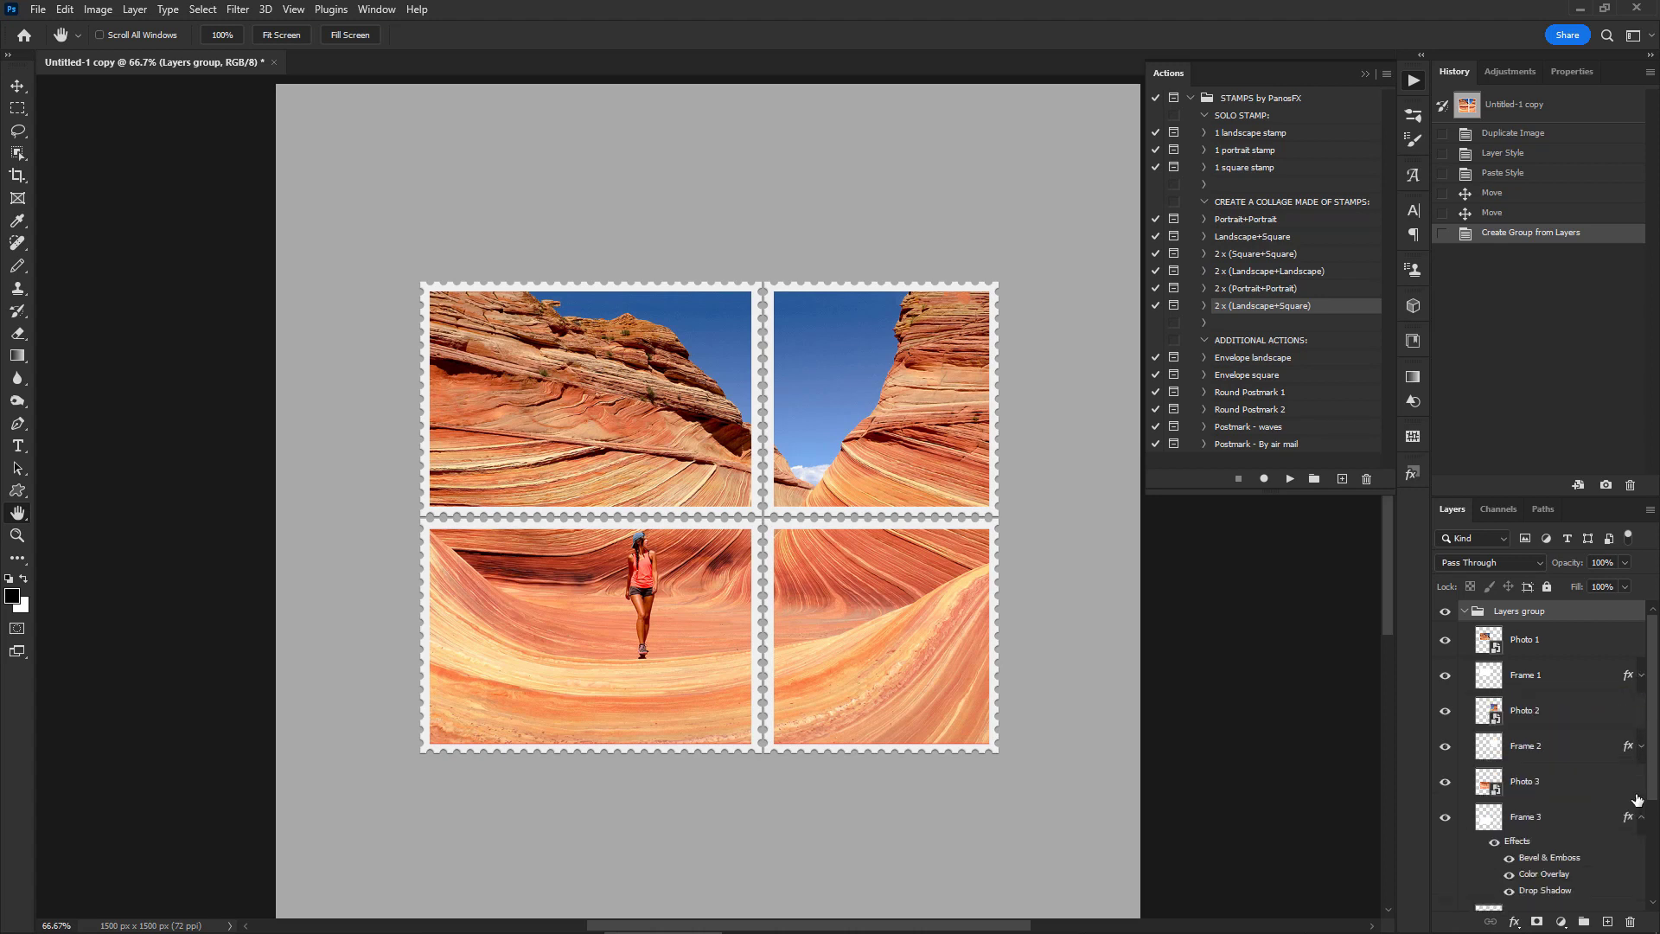
pyautogui.click(1640, 818)
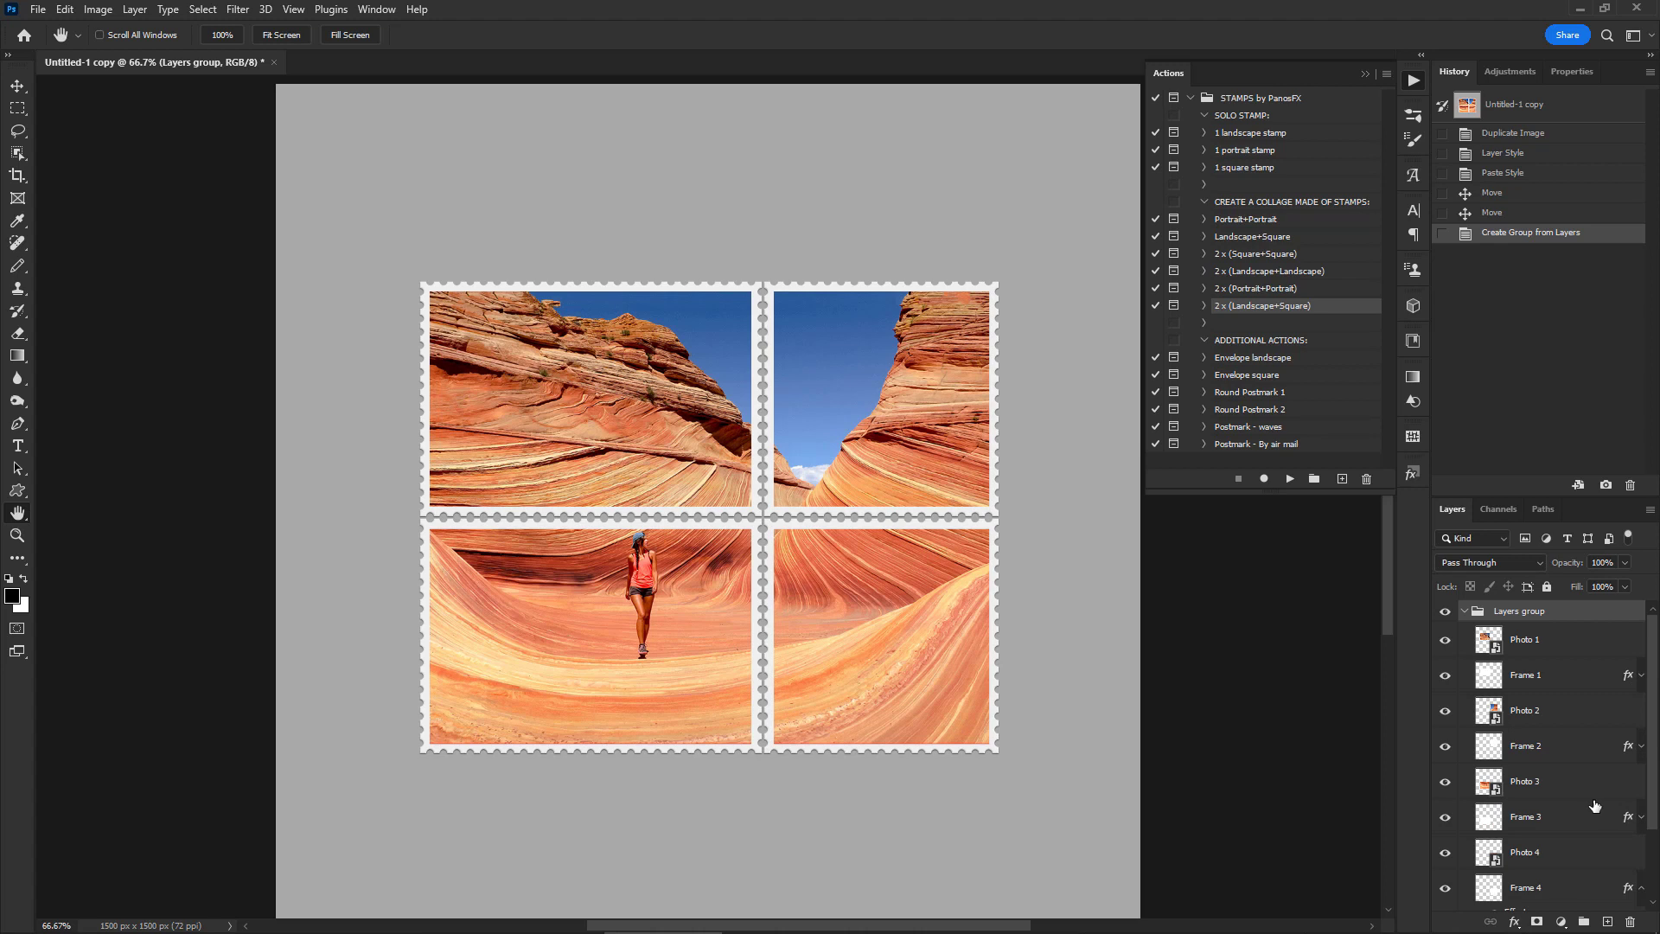
# - Select the Photo 3 layer of the lower-left stamp and open its smart object contents
pyautogui.press('v')
pyautogui.rightClick(536, 596)
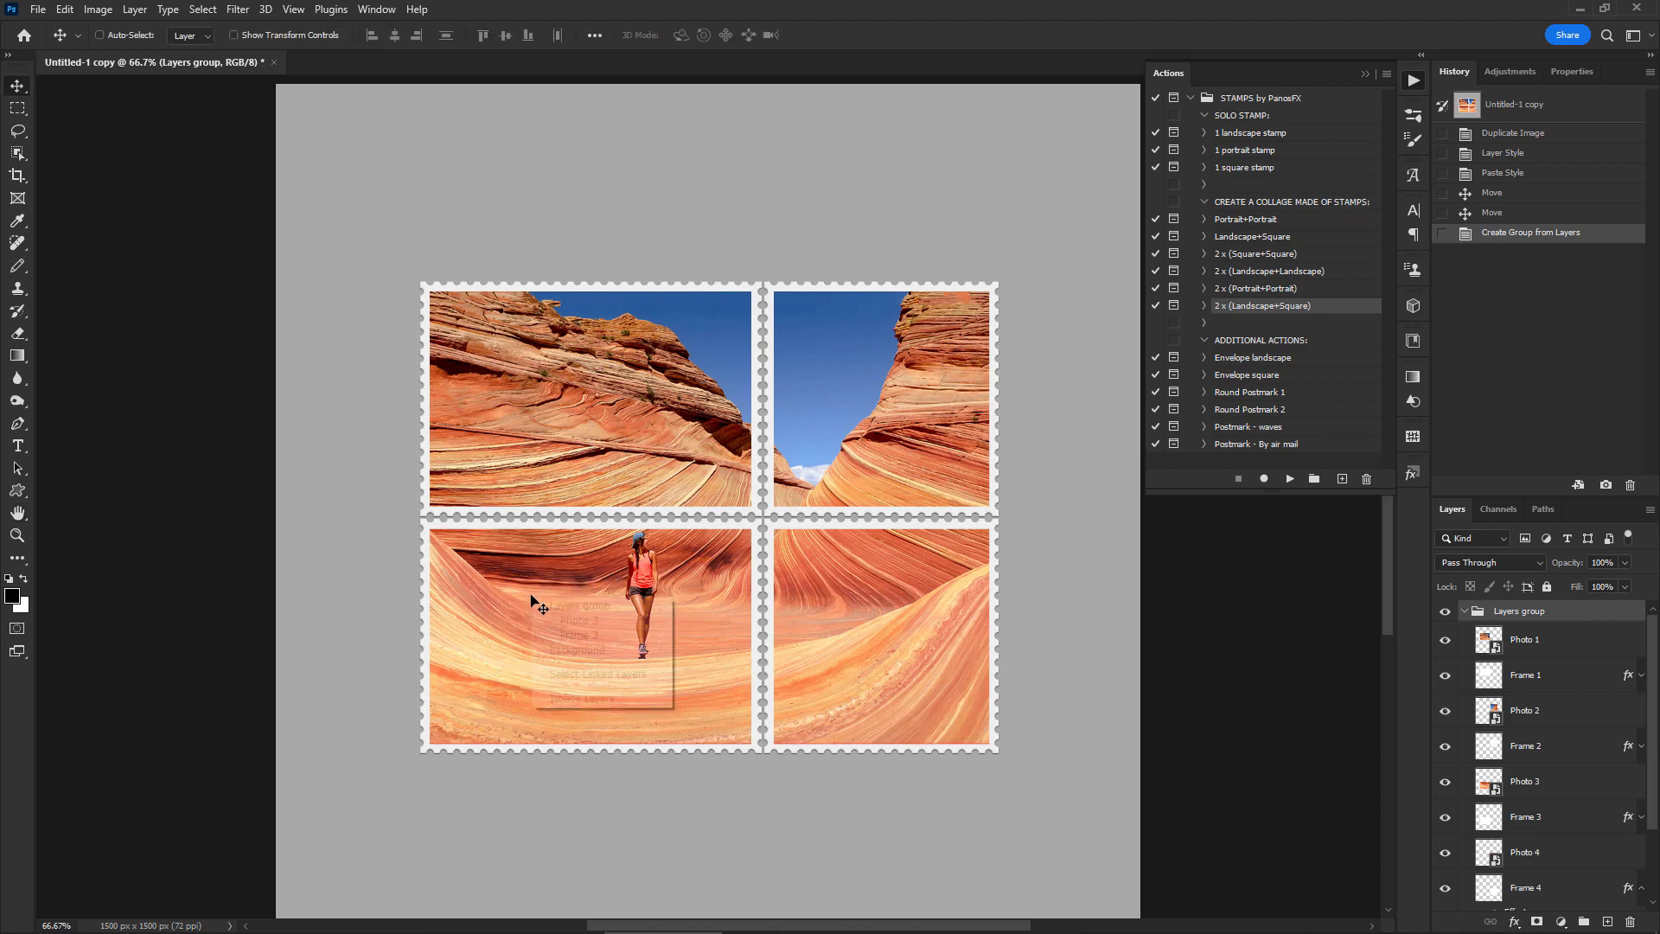
pyautogui.click(597, 621)
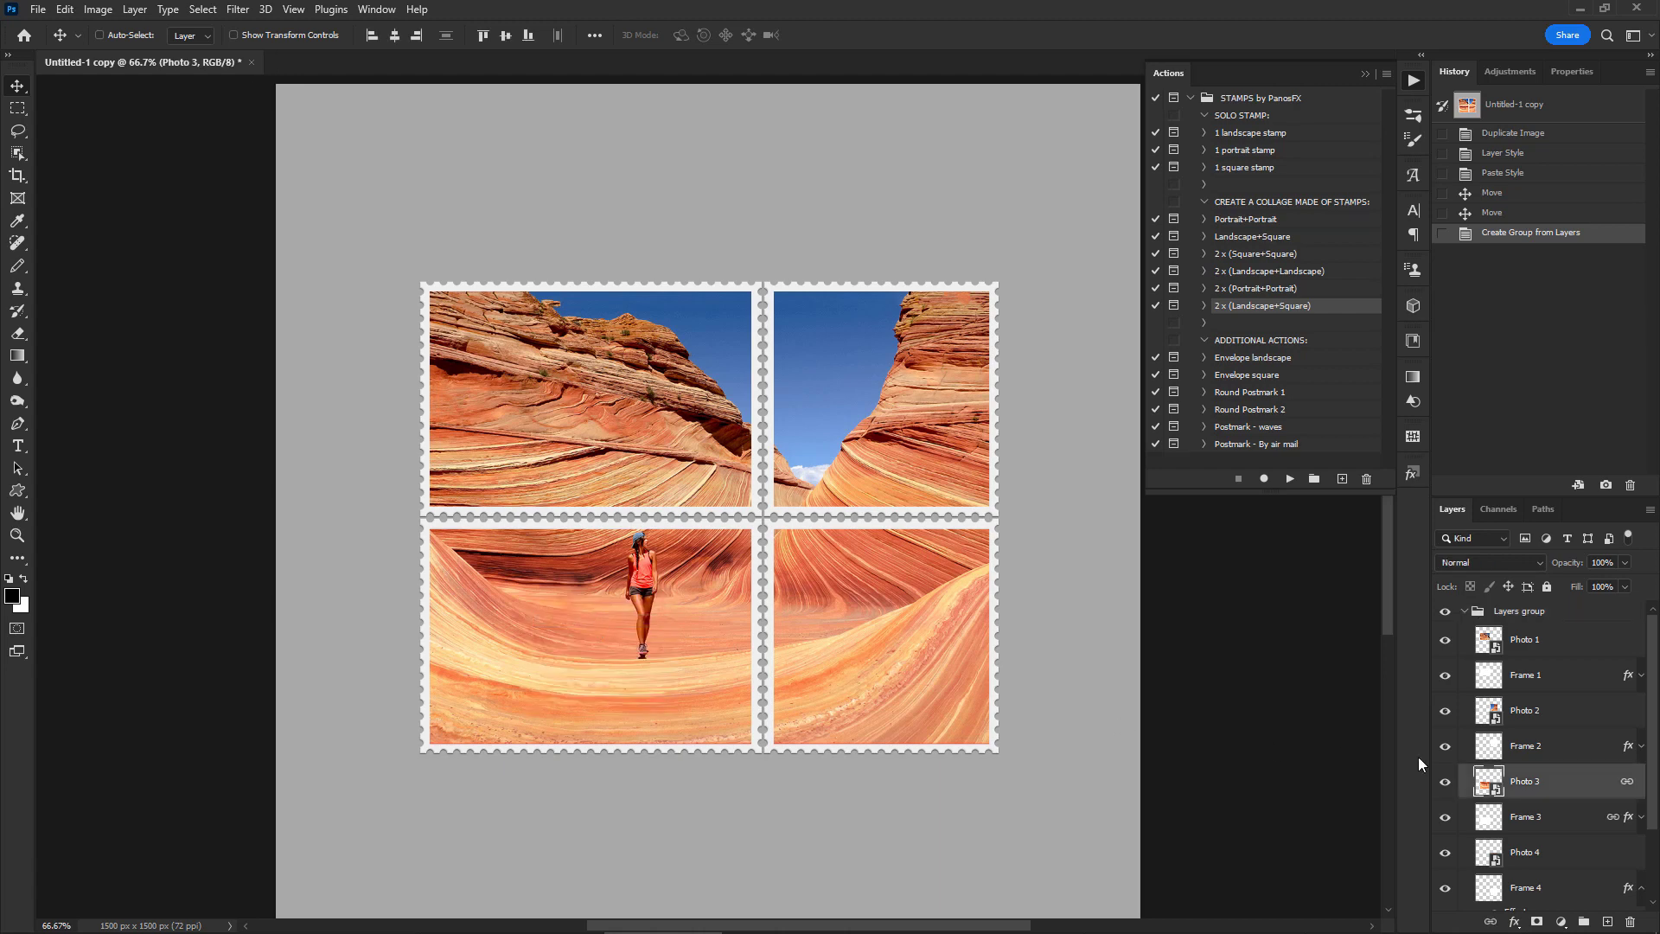
pyautogui.doubleClick(1480, 784)
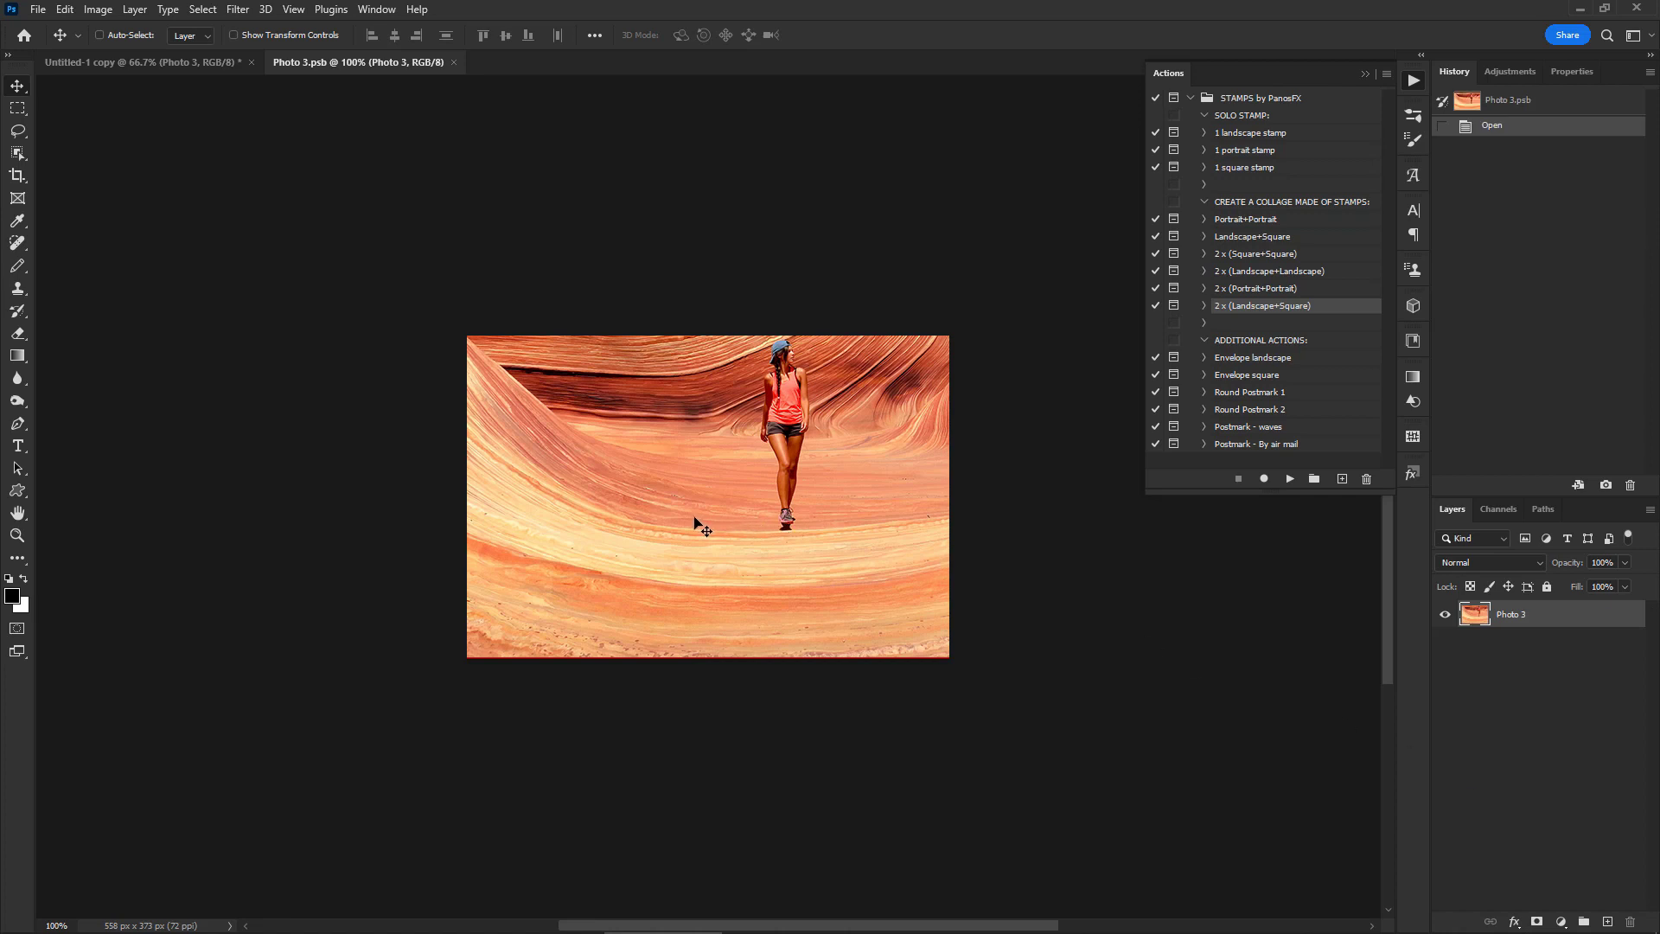
# - Add black 90 pt "Lorem Ipsum" text across the lower part of Photo 3, then save and close the smart object
pyautogui.press('t')
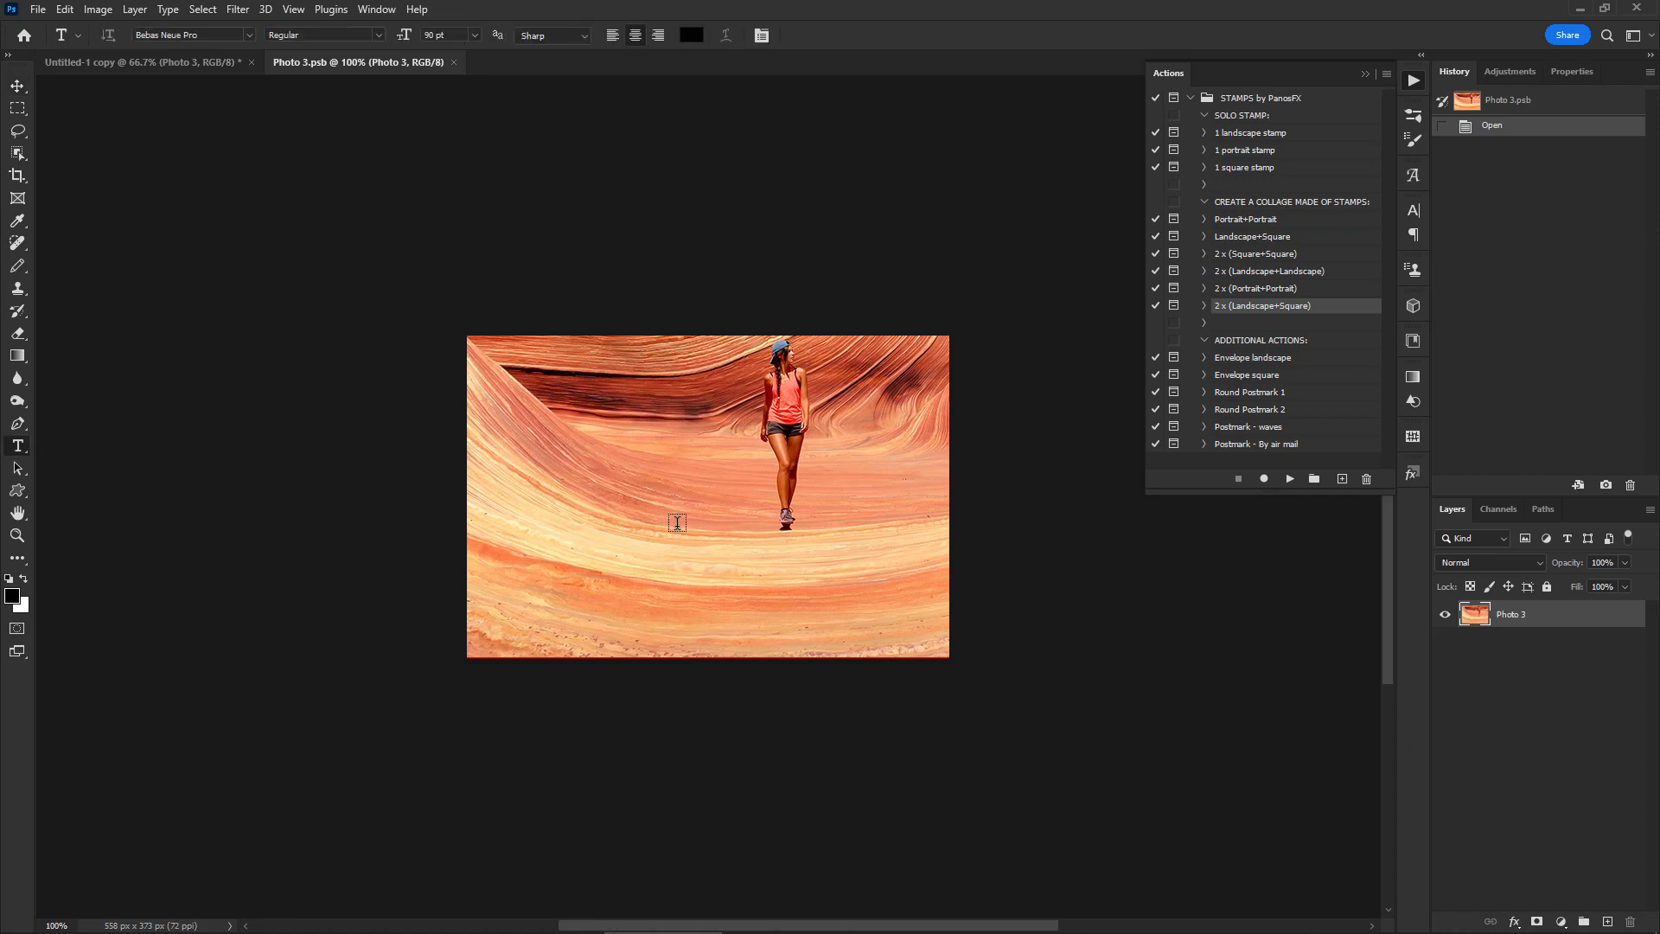
pyautogui.click(502, 595)
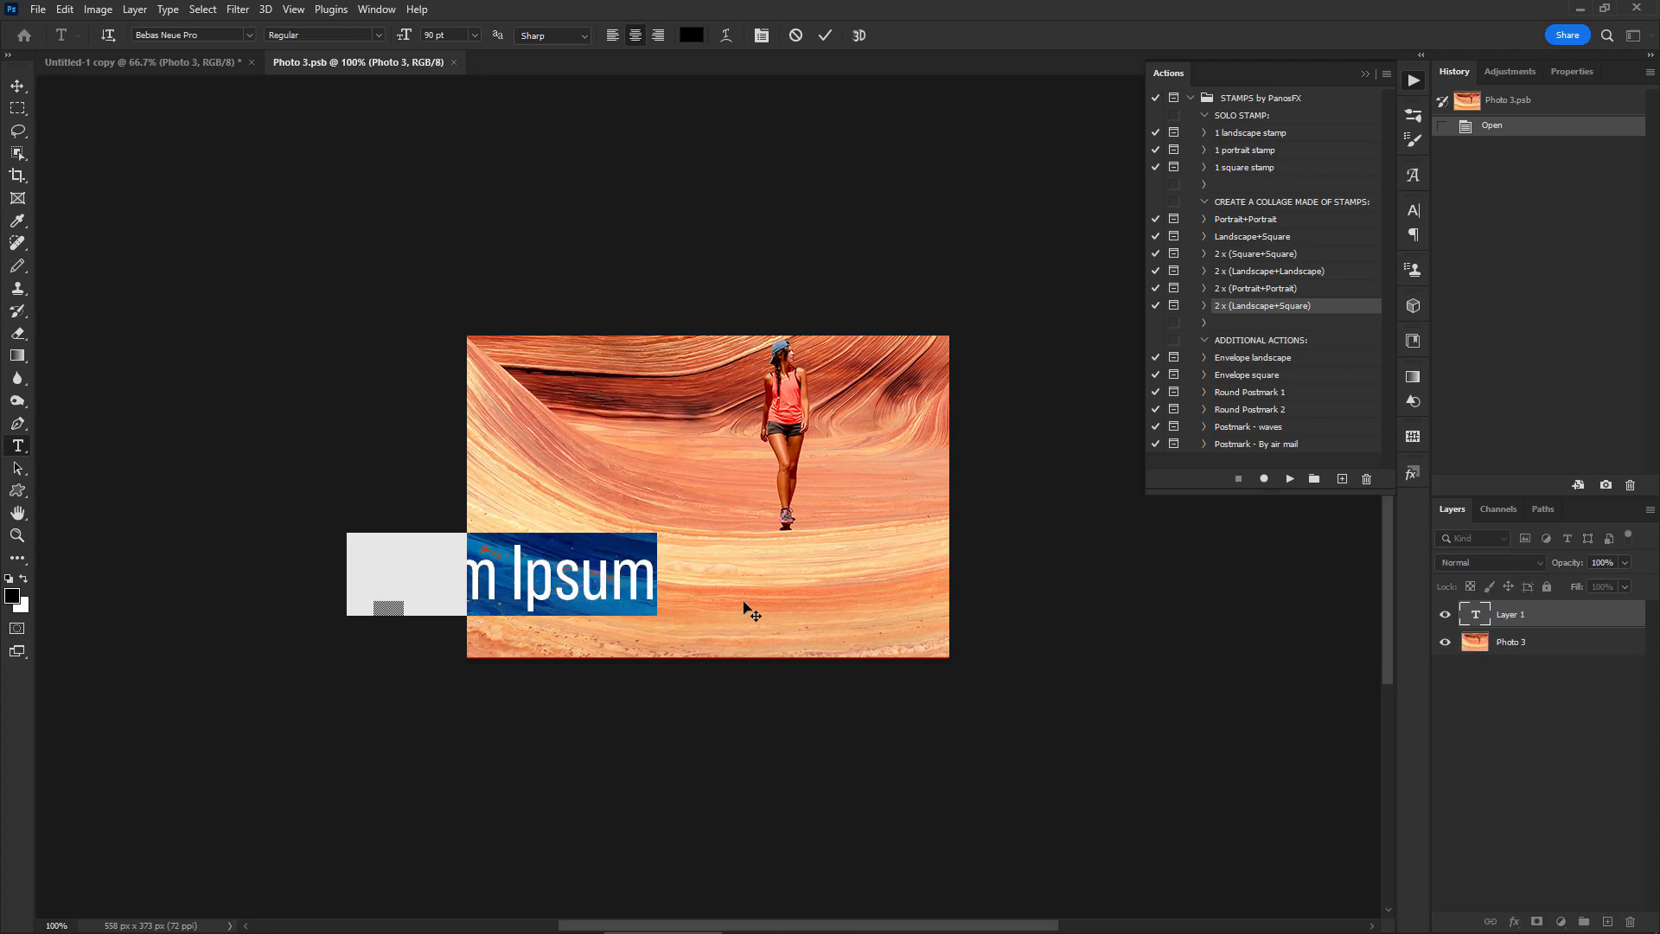
pyautogui.moveTo(697, 621); pyautogui.dragTo(857, 640)
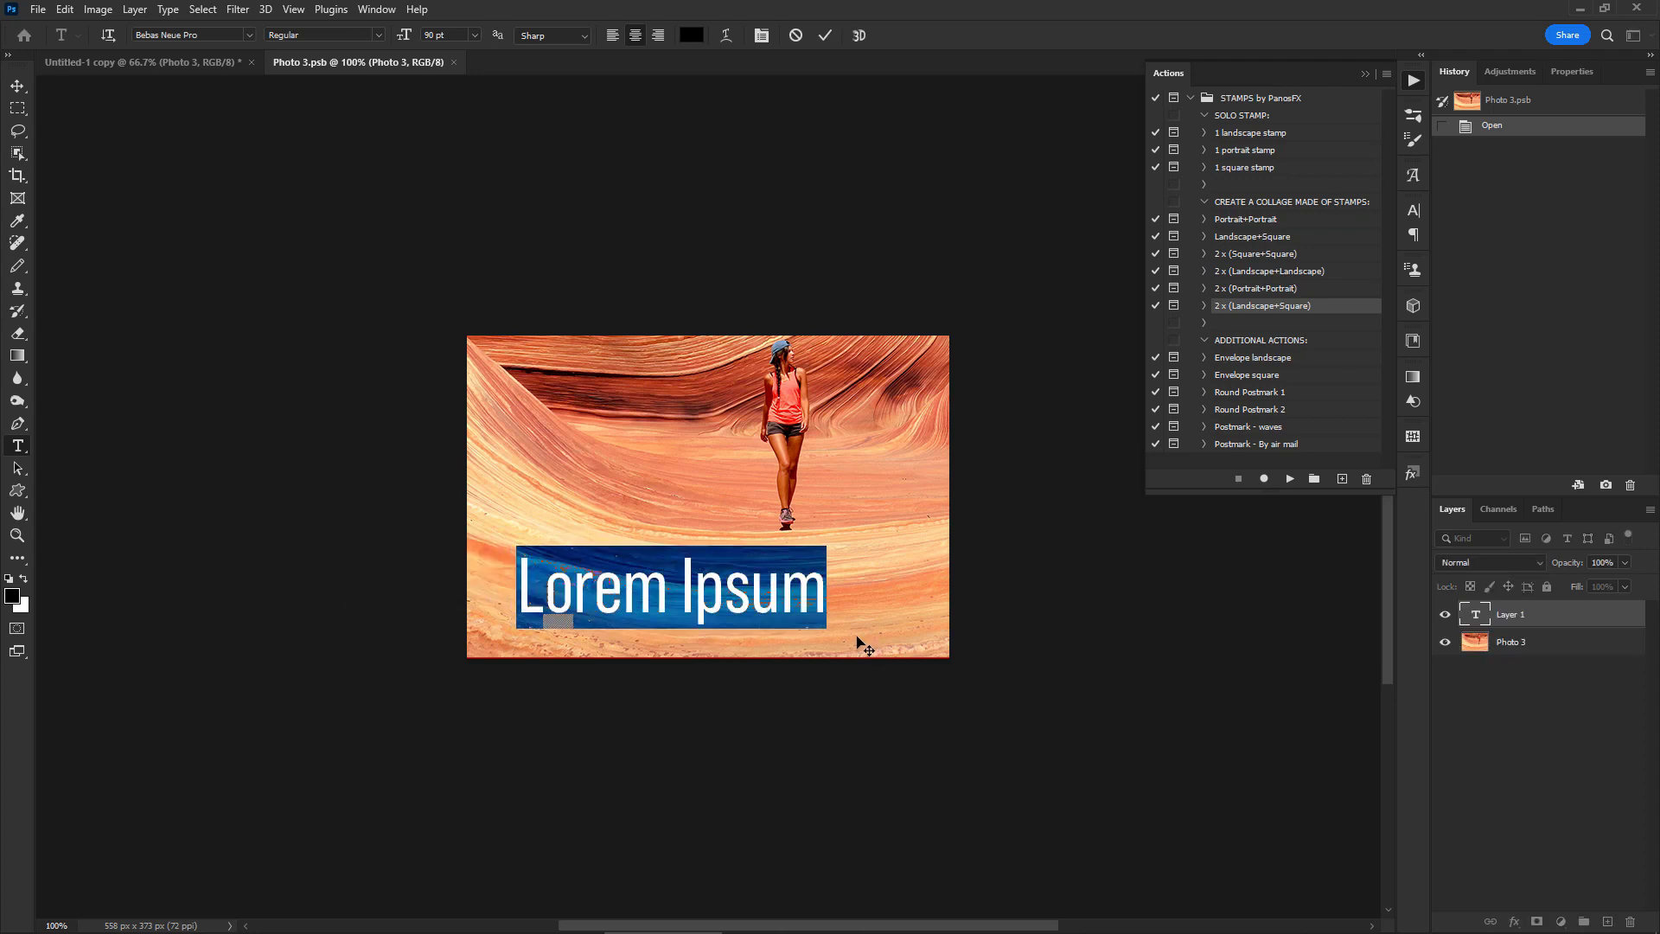
pyautogui.click(916, 578)
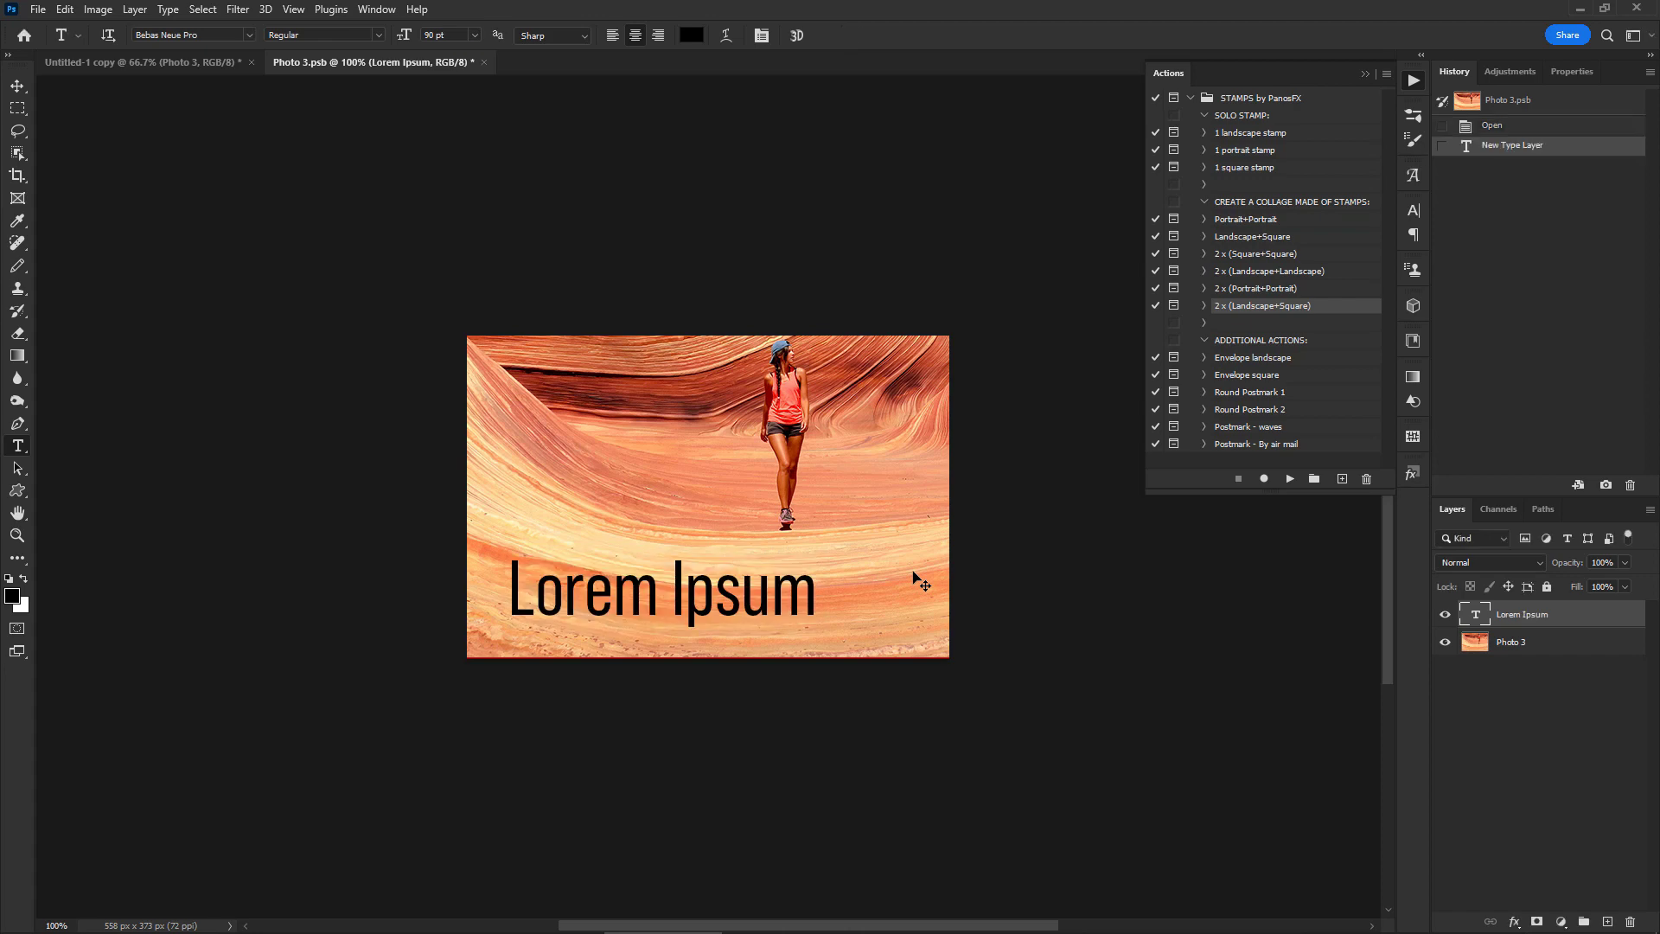
pyautogui.press('v')
pyautogui.click(484, 62)
pyautogui.click(659, 271)
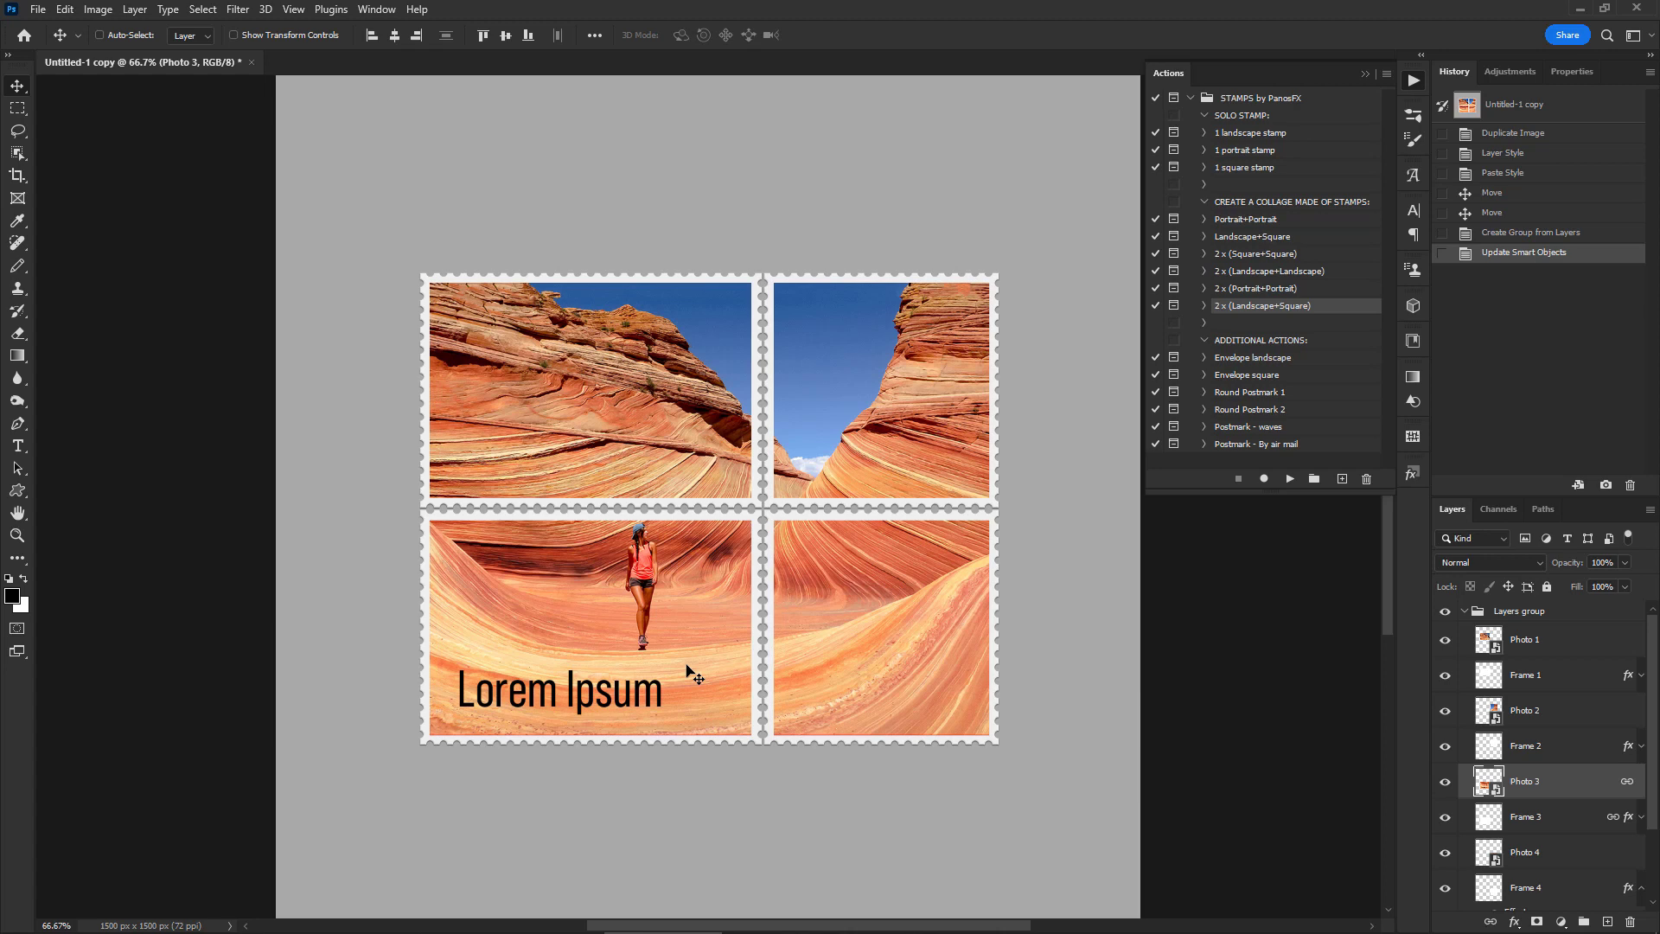
# - Reopen the Photo 3 smart object and scale the "Lorem Ipsum" text down to about 80%
pyautogui.doubleClick(1491, 781)
pyautogui.press('ctrl')
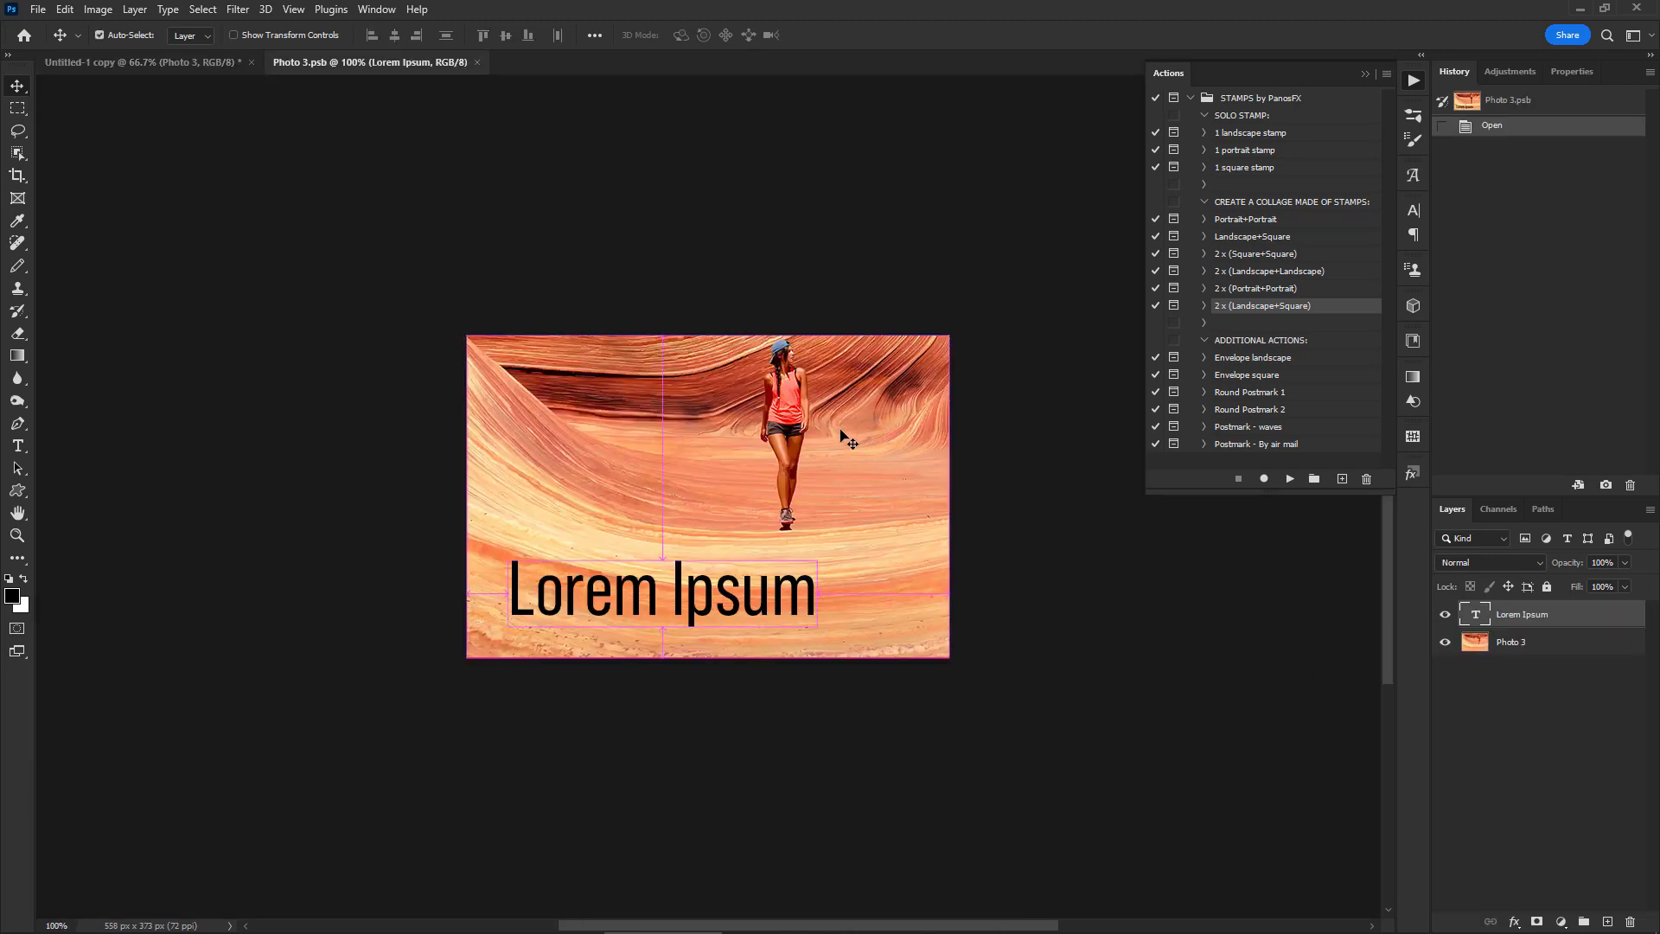
pyautogui.hotkey('ctrl', 't')
pyautogui.moveTo(818, 549); pyautogui.dragTo(755, 564)
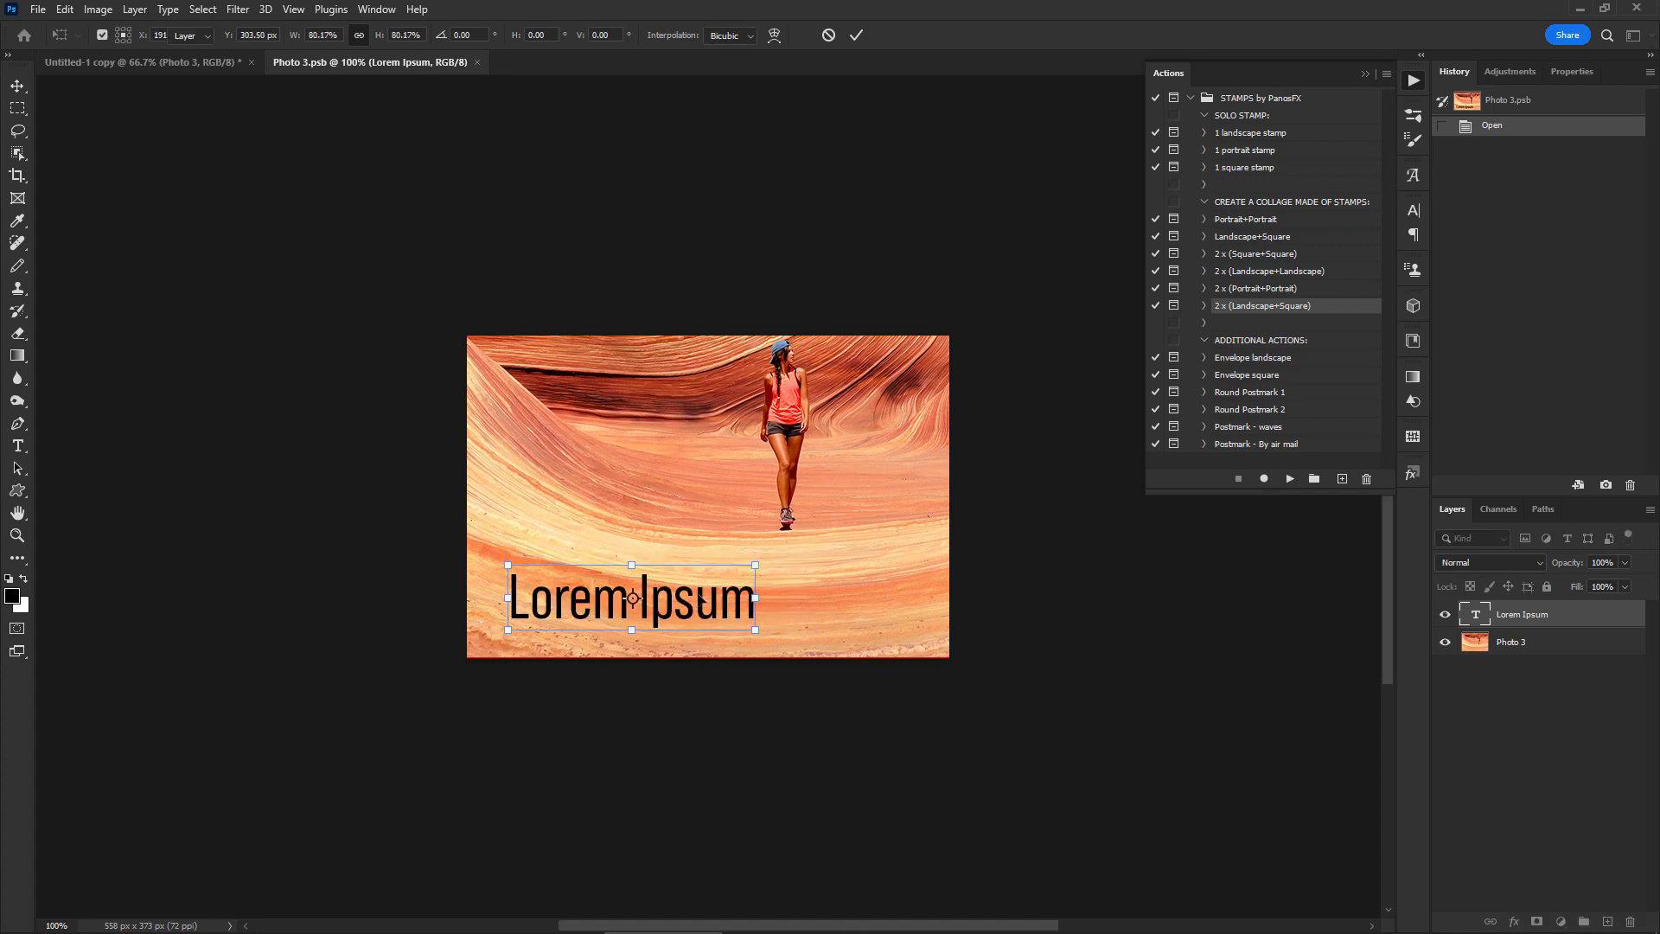
pyautogui.press('Return')
# - Set the "Lorem Ipsum" text's font style to Bold, then save and close the Photo 3 smart object
pyautogui.press('t')
pyautogui.click(378, 36)
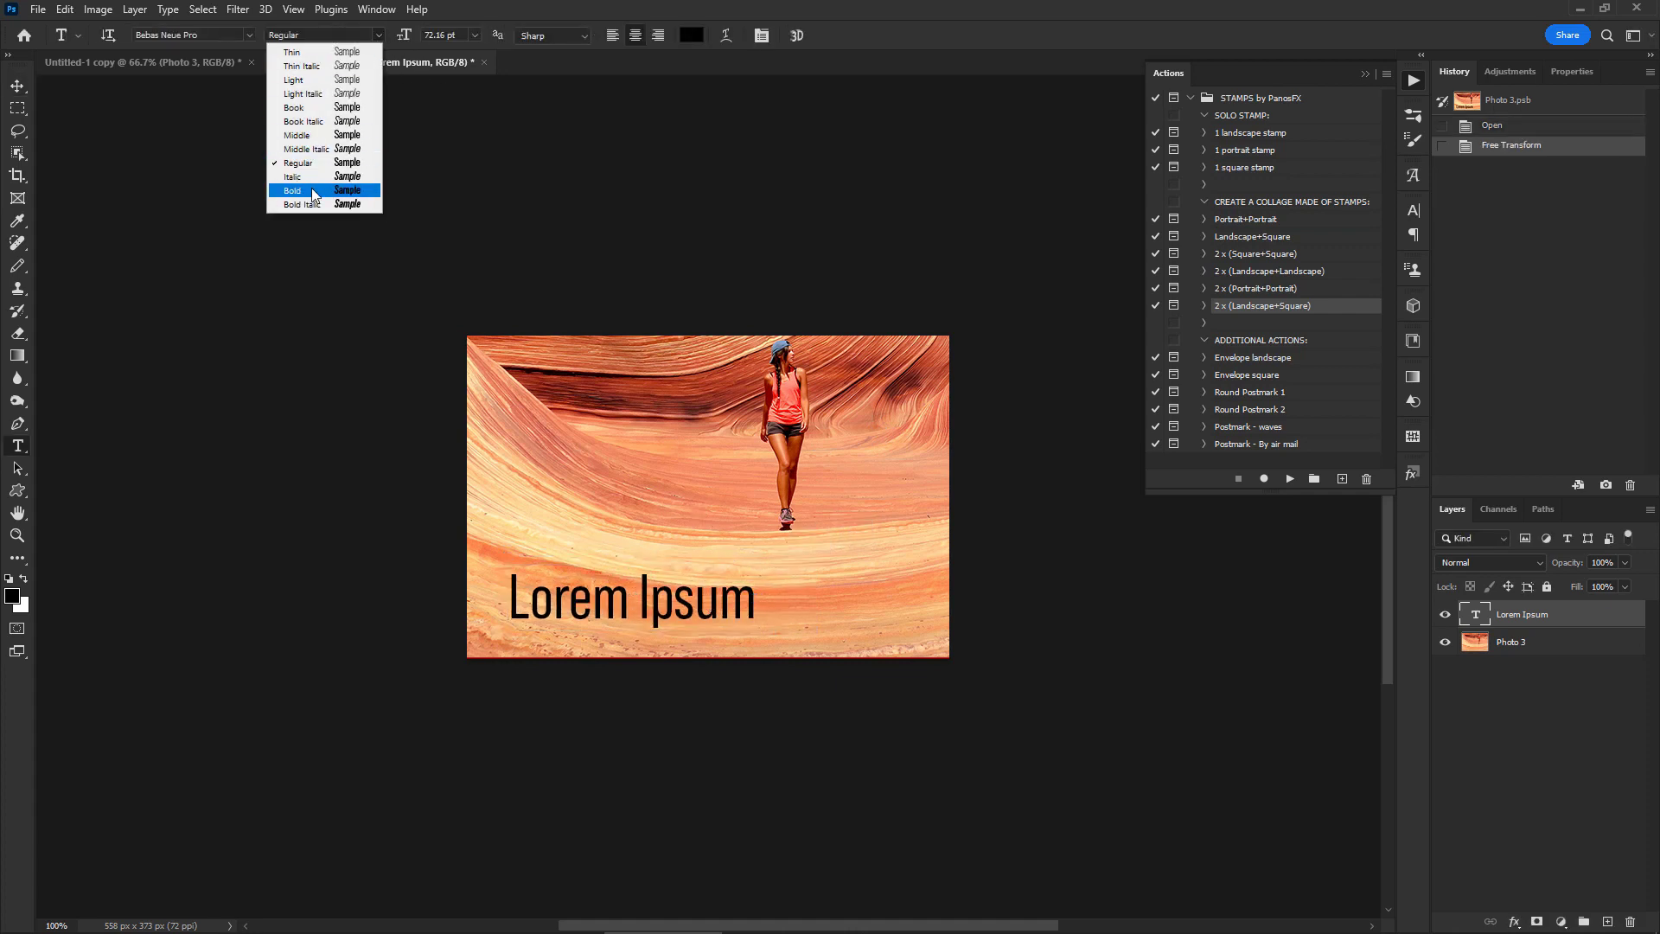
pyautogui.click(309, 189)
pyautogui.click(485, 62)
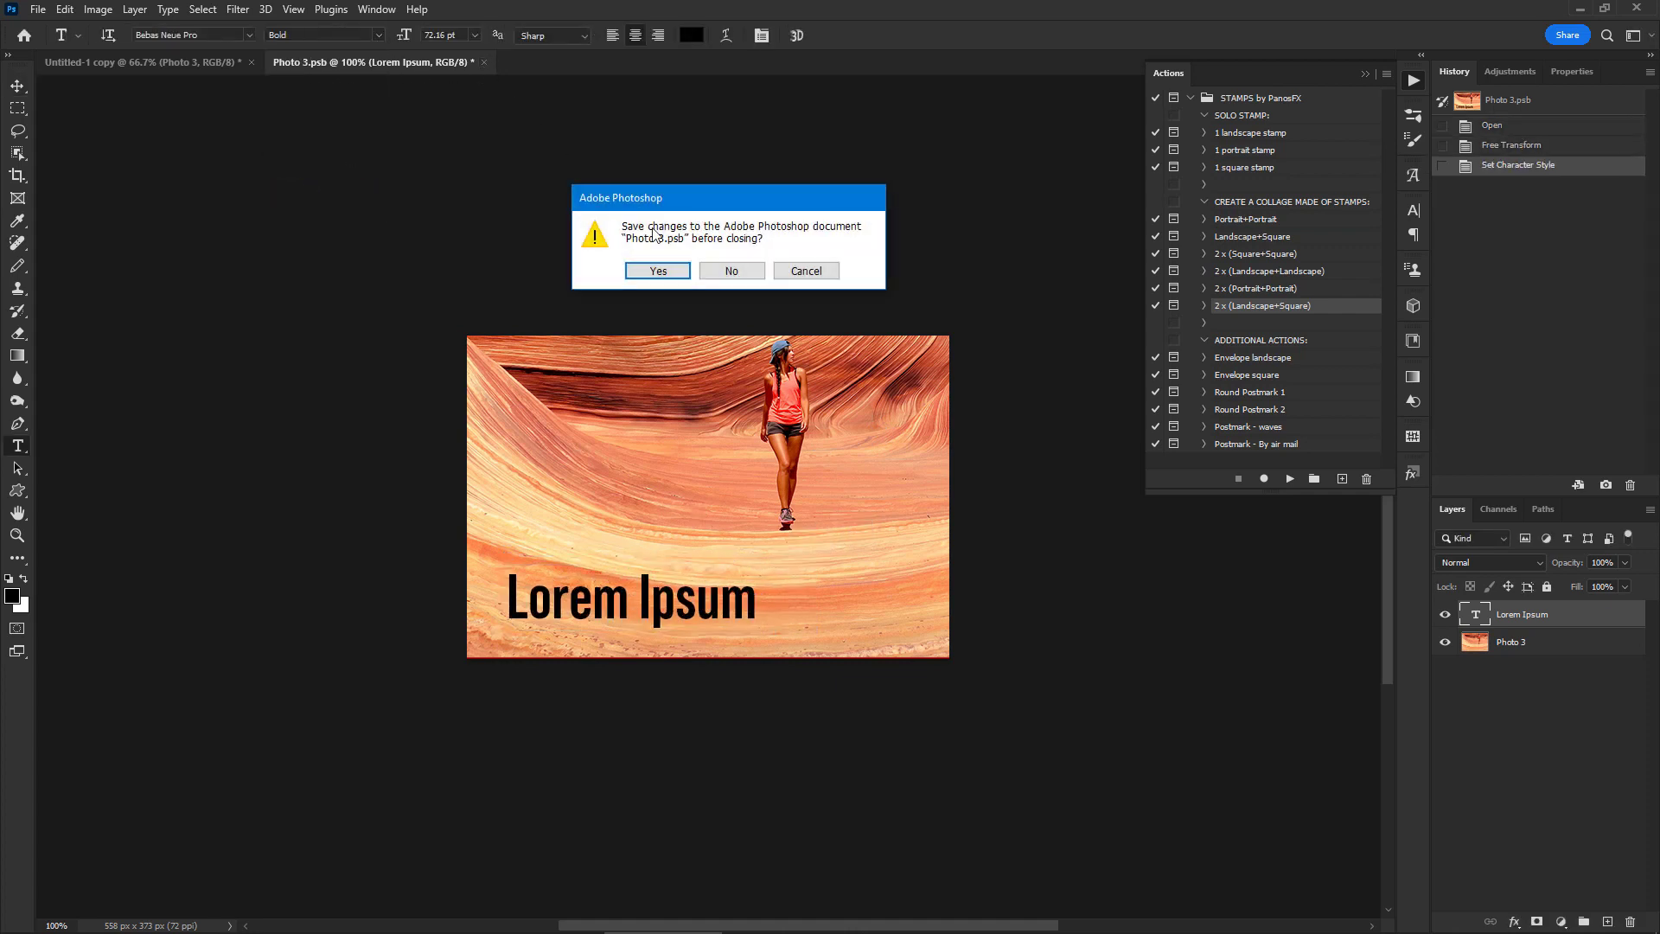
pyautogui.click(652, 269)
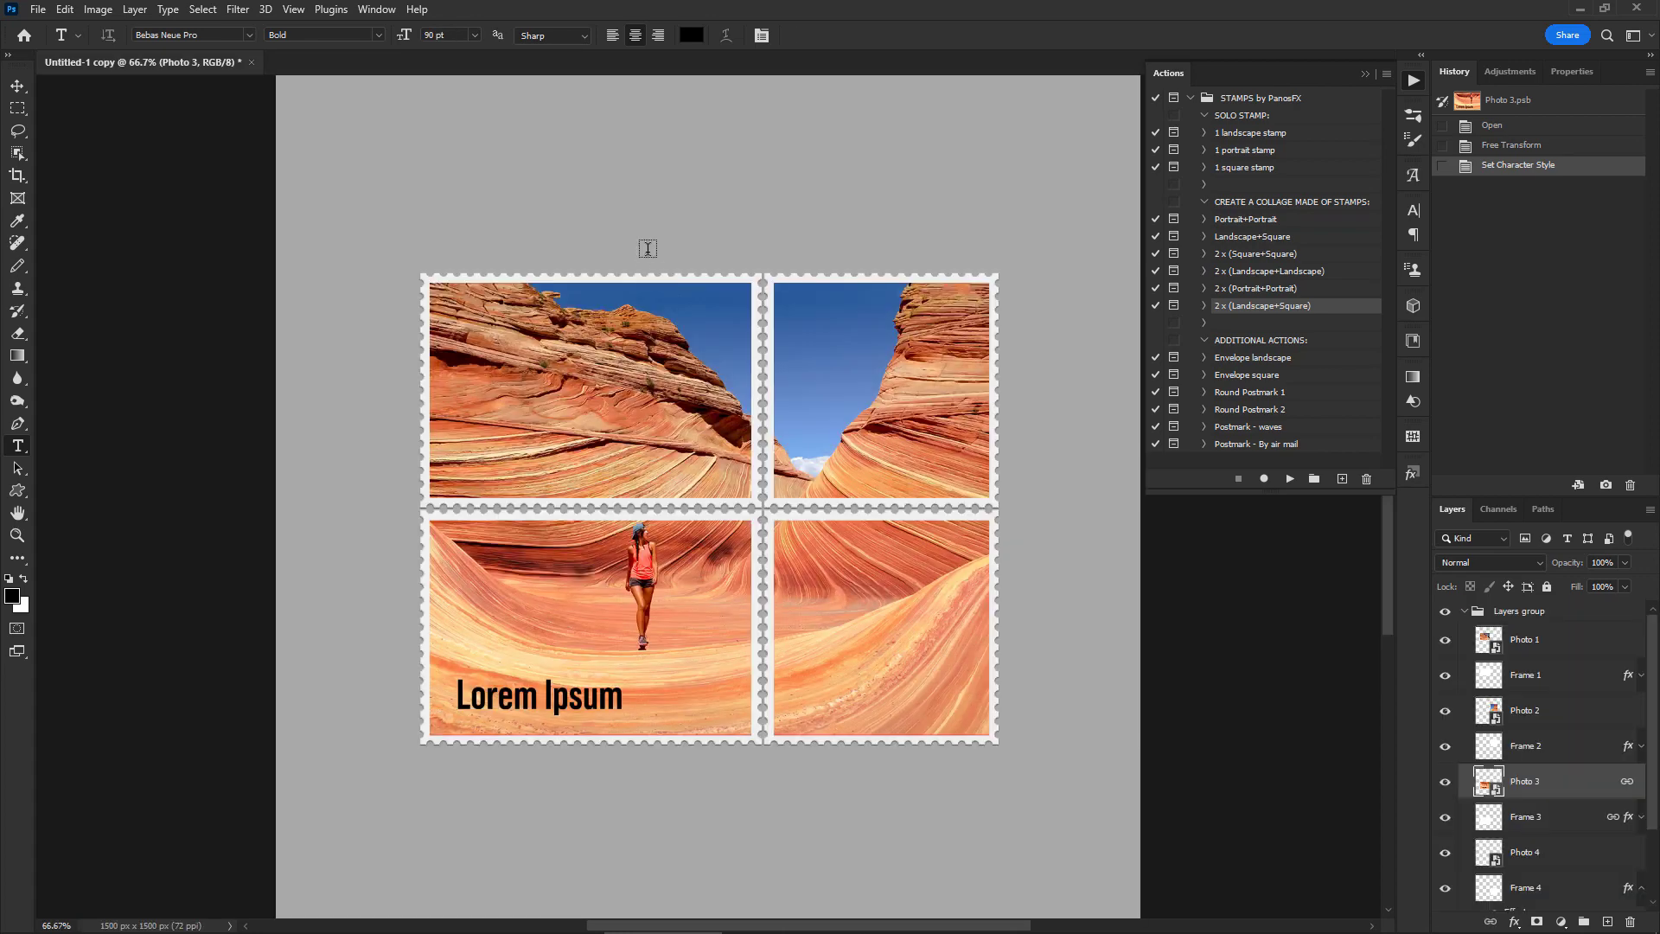
pyautogui.press('v')
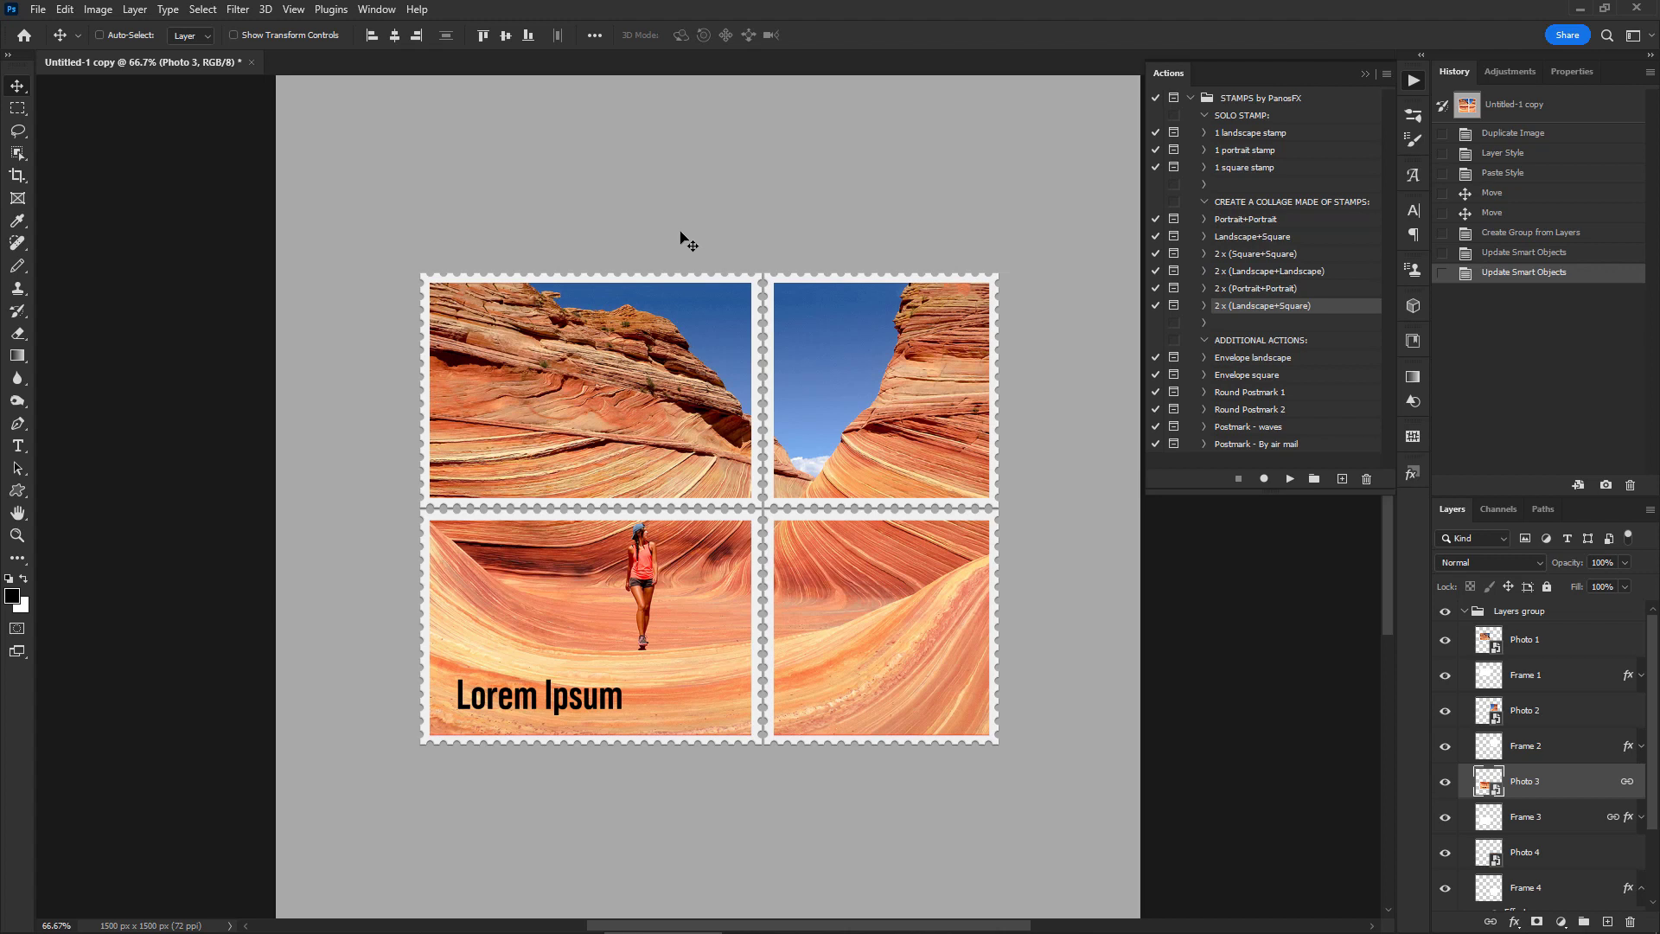
# - Select the Photo 2 stamp, rotate it slightly counterclockwise and nudge it away from its neighbours
pyautogui.rightClick(868, 327)
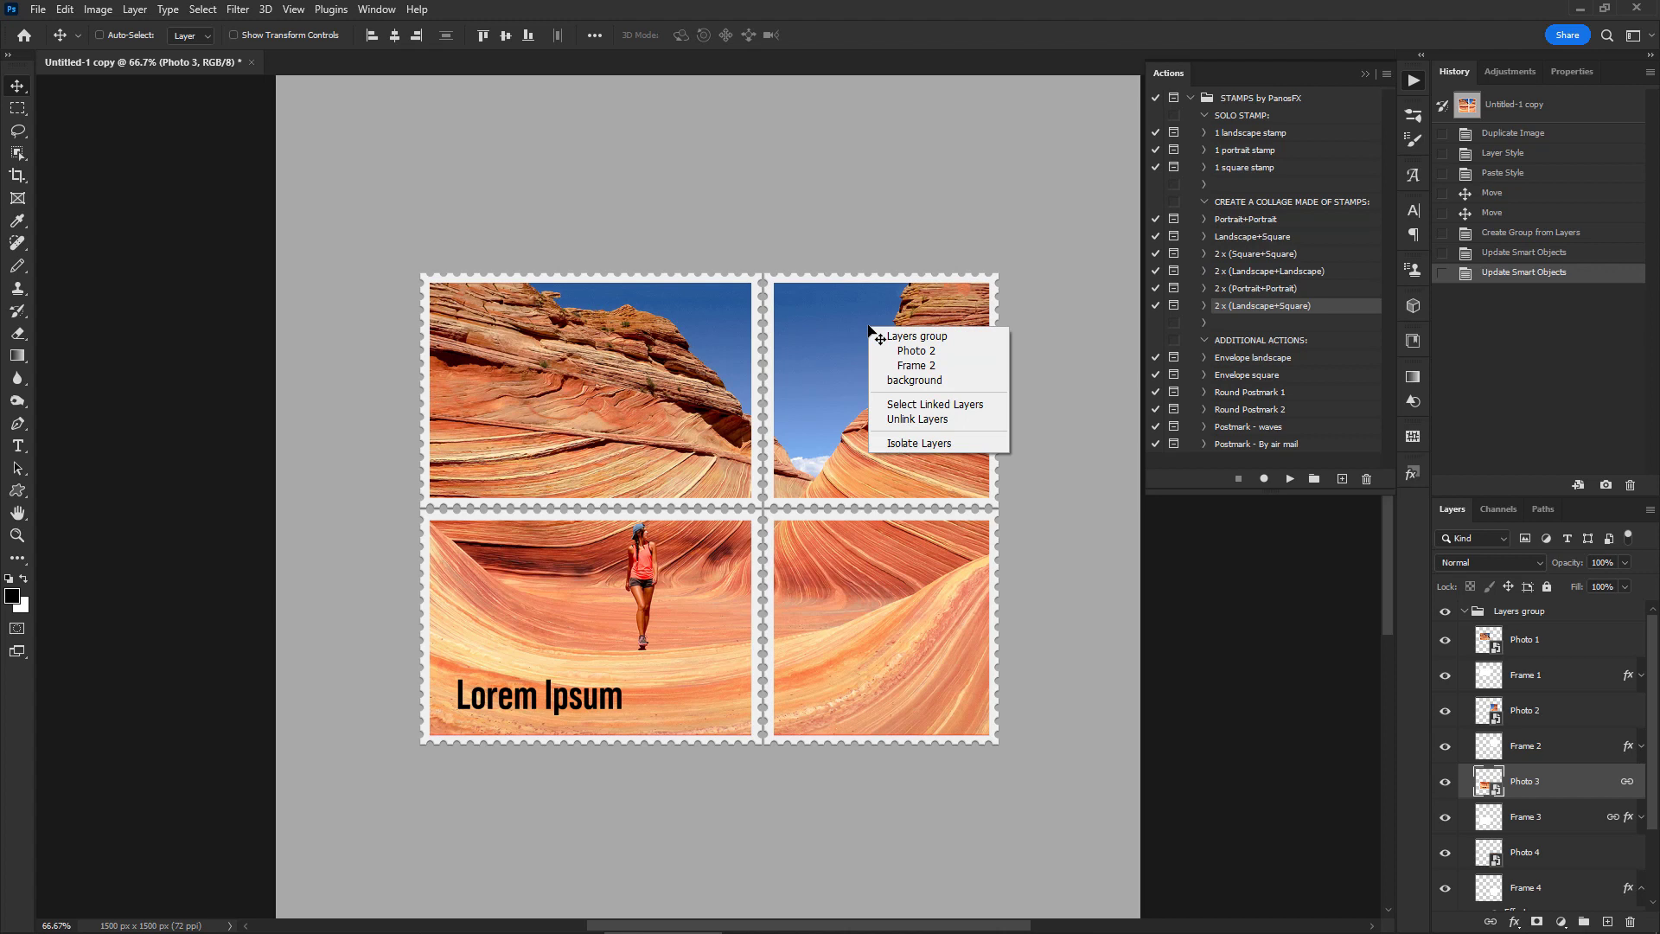
pyautogui.click(920, 352)
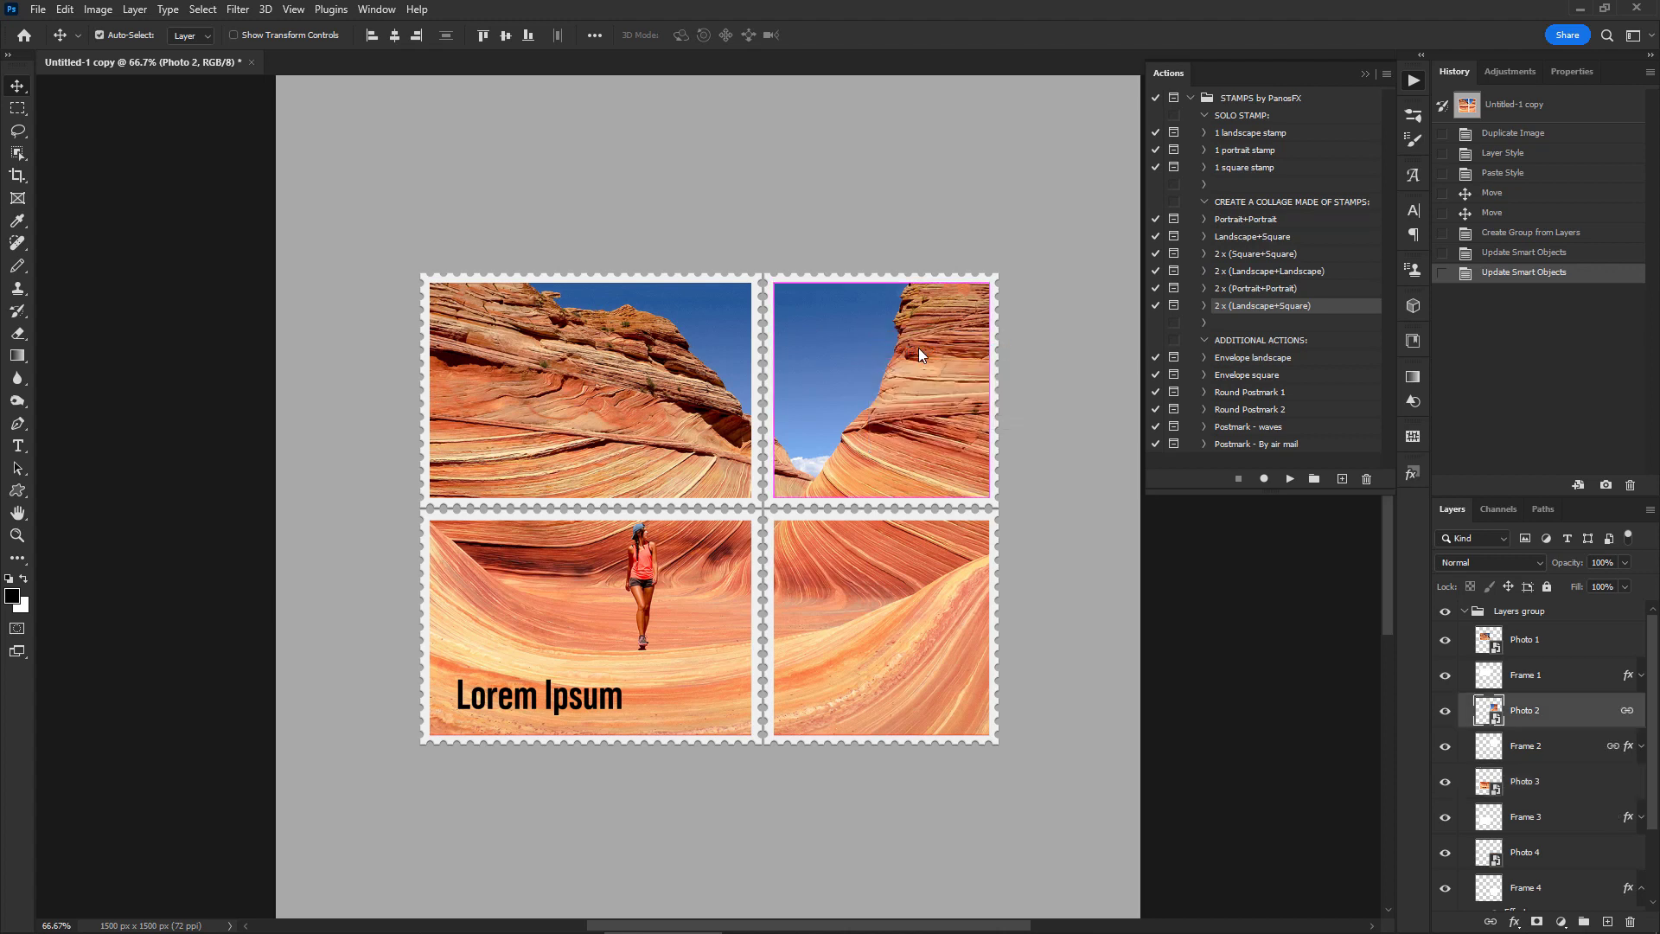
pyautogui.hotkey('ctrl', 't')
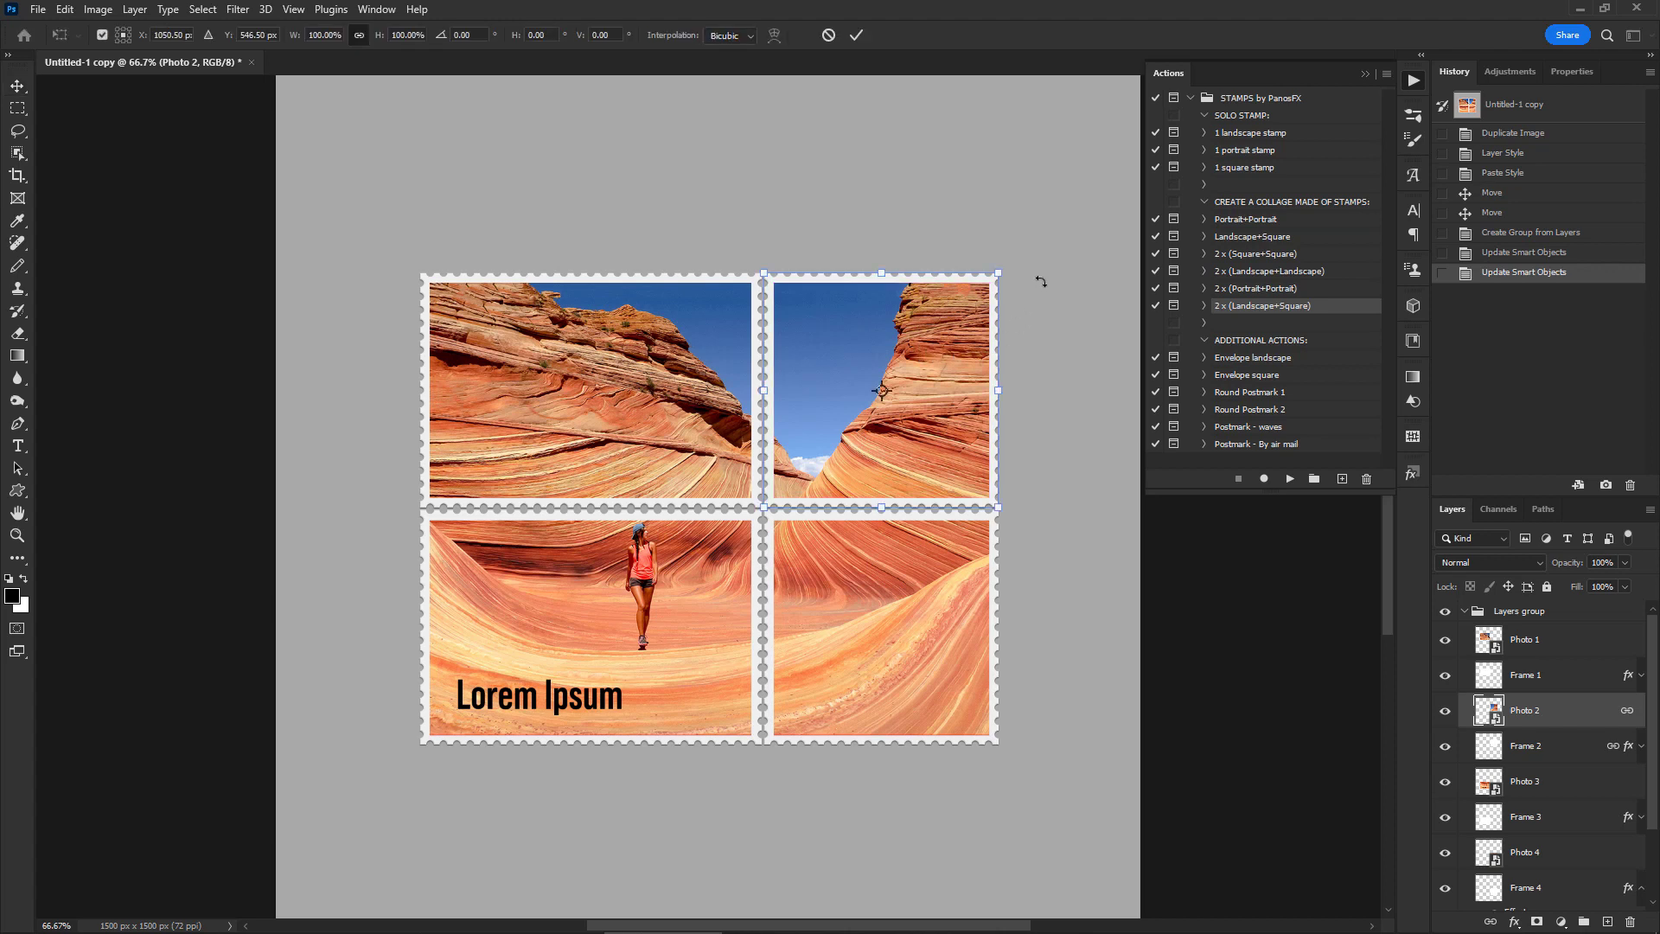
pyautogui.moveTo(1041, 281); pyautogui.dragTo(1040, 279)
pyautogui.moveTo(944, 339)
pyautogui.mouseDown()
pyautogui.moveTo(1007, 292)
pyautogui.moveTo(1010, 310)
pyautogui.moveTo(943, 318)
pyautogui.mouseUp()
pyautogui.press('Return')
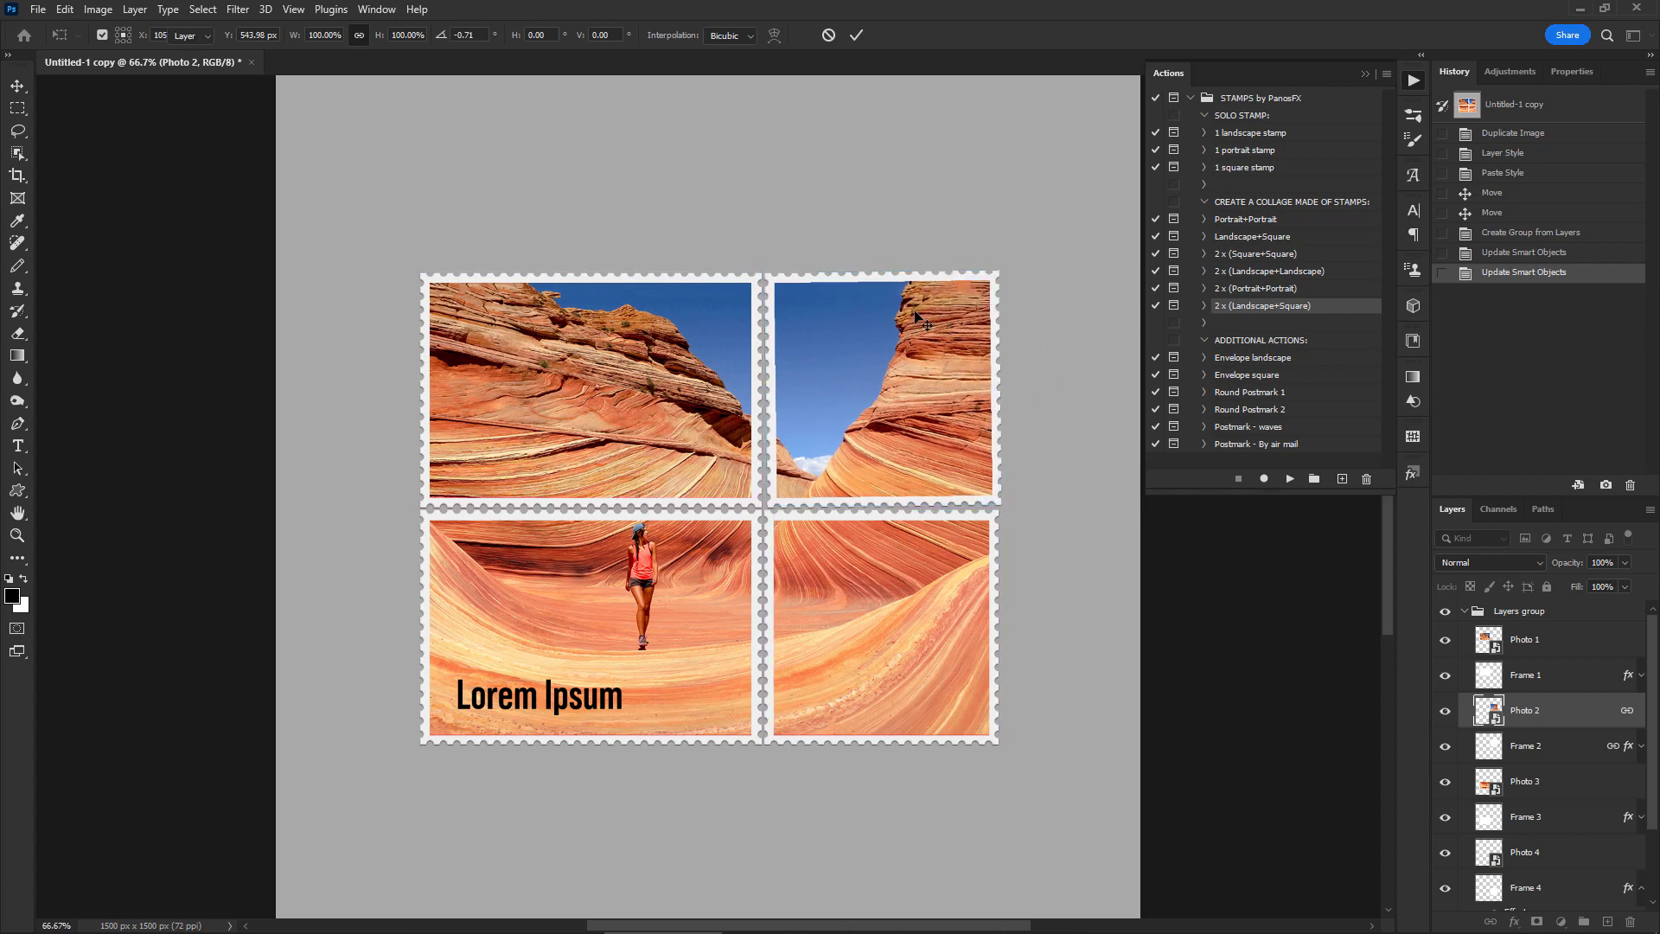
# - Select the Photo 3 stamp with the text, rotate it slightly clockwise and adjust its position
pyautogui.rightClick(560, 653)
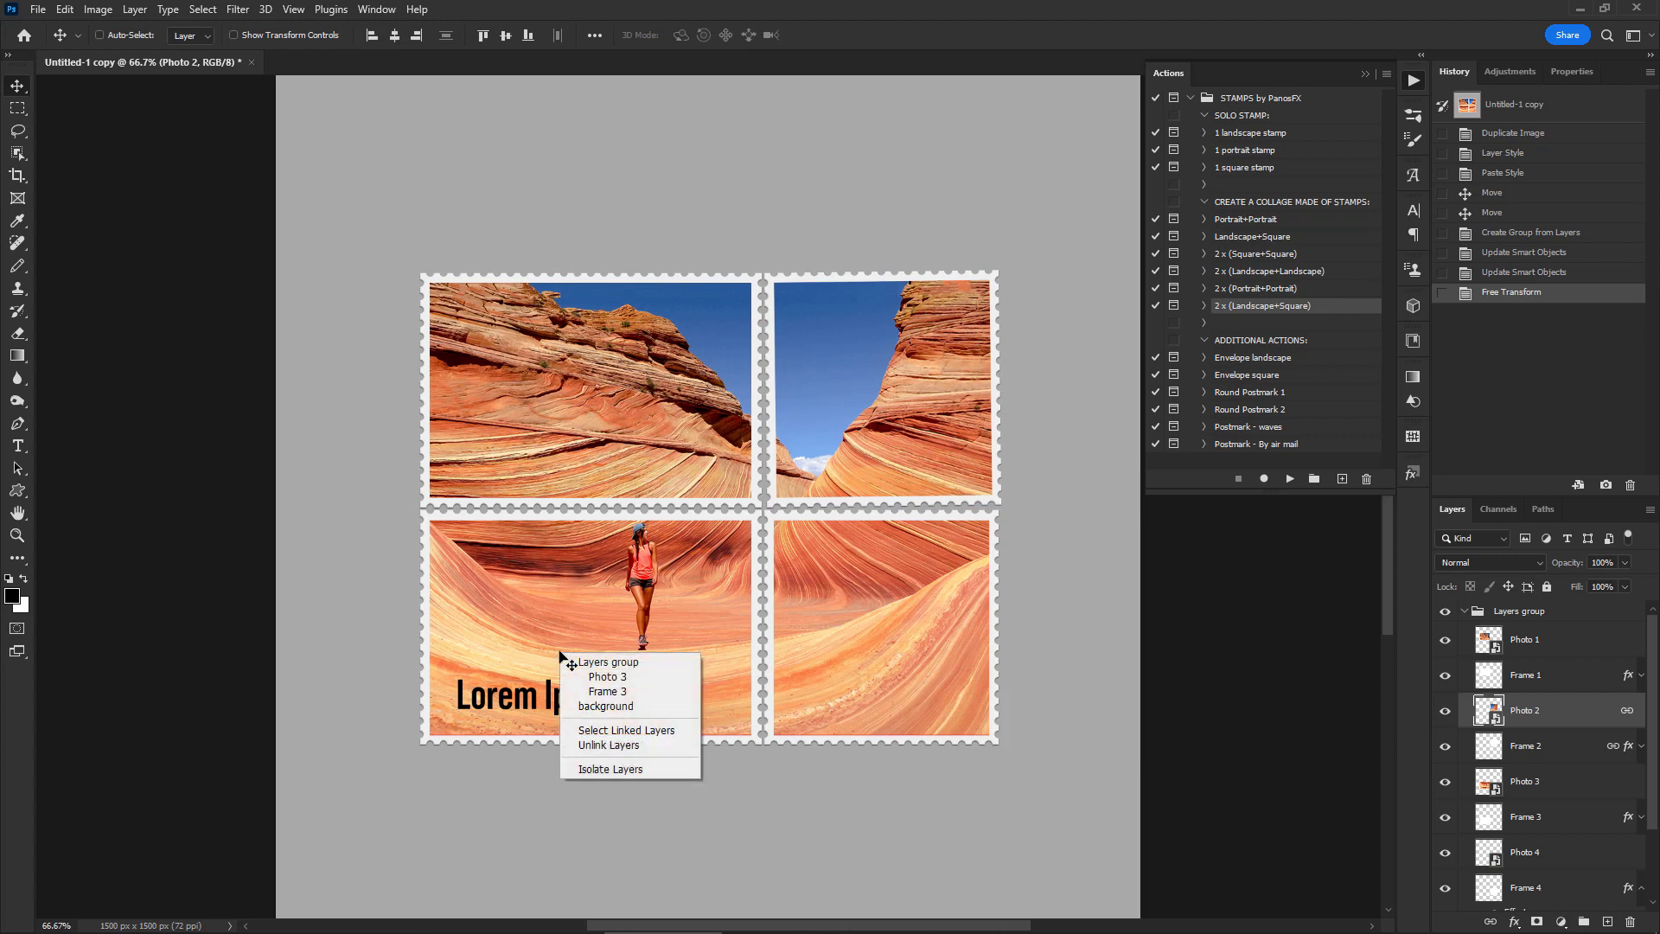
pyautogui.click(651, 678)
pyautogui.hotkey('ctrl', 't')
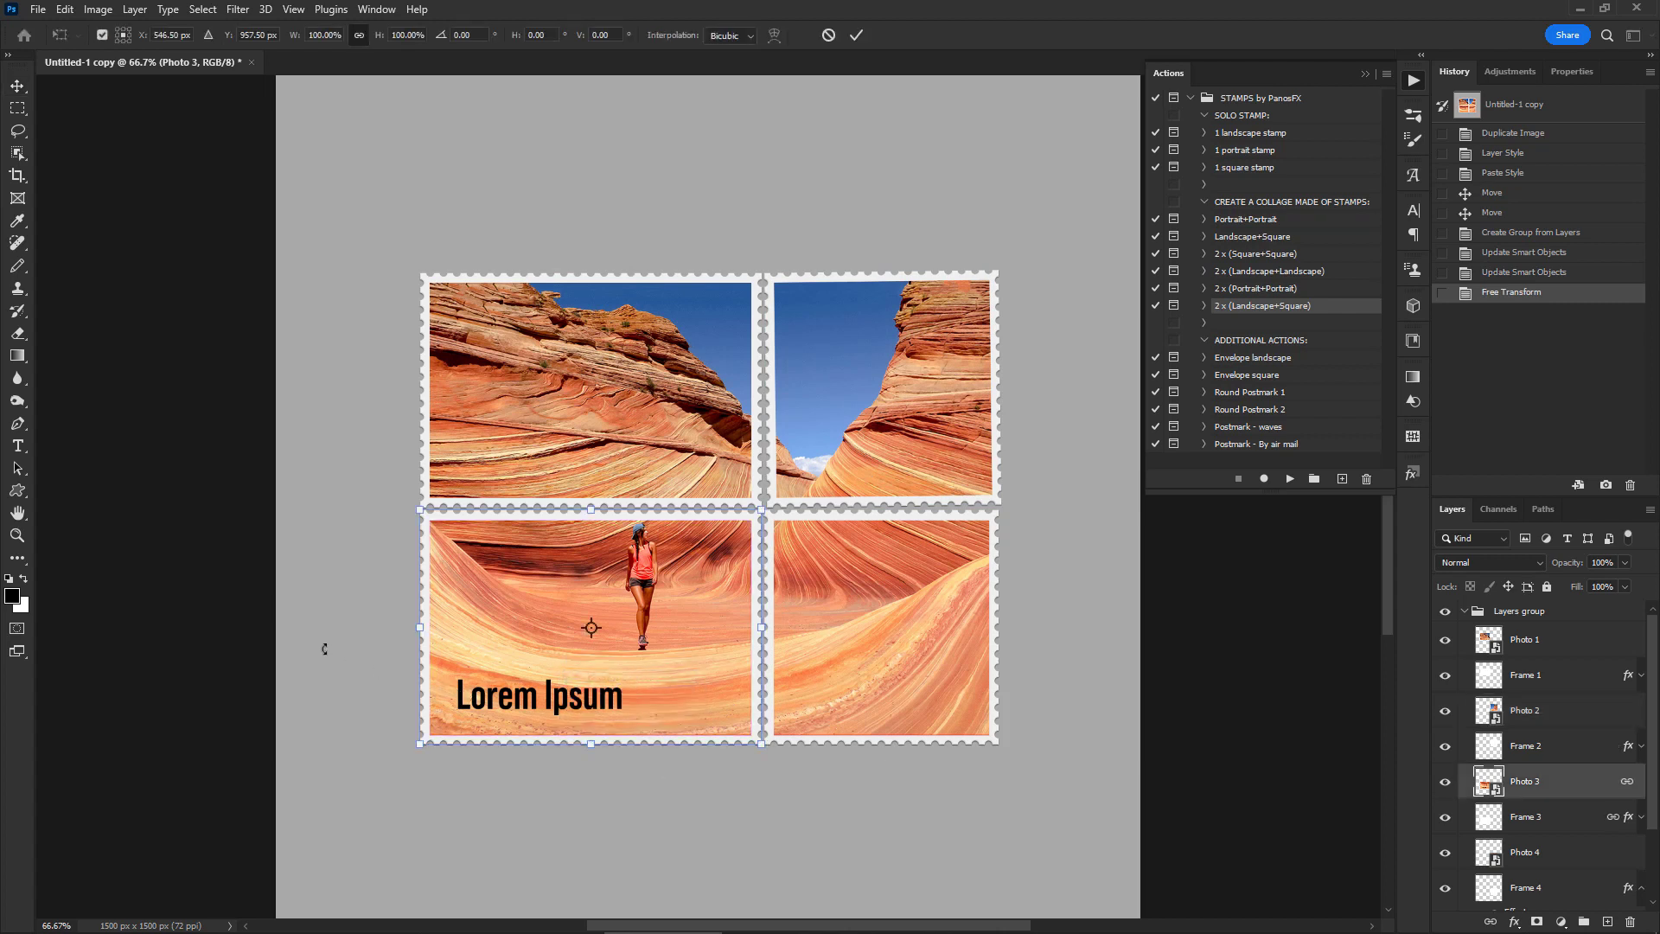
pyautogui.moveTo(291, 648); pyautogui.dragTo(296, 644)
pyautogui.moveTo(536, 606); pyautogui.dragTo(542, 605)
pyautogui.press('Return')
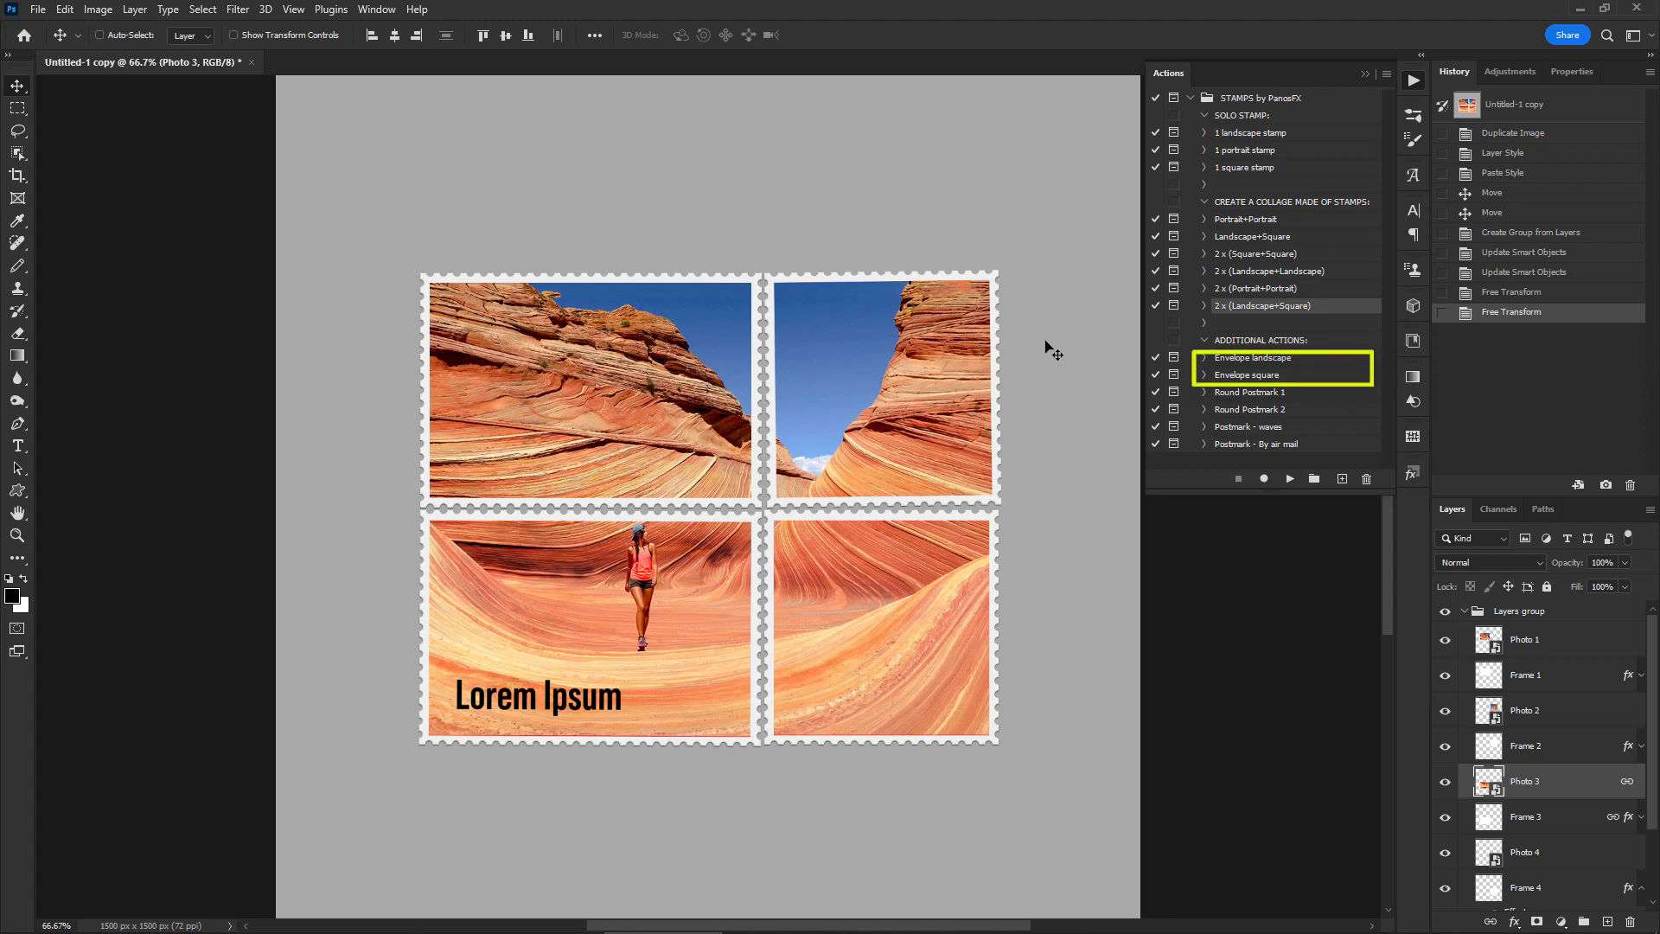
# - Run the Envelope landscape action with the default 2250 × 1500 px size and dismiss its closing message
pyautogui.click(1258, 360)
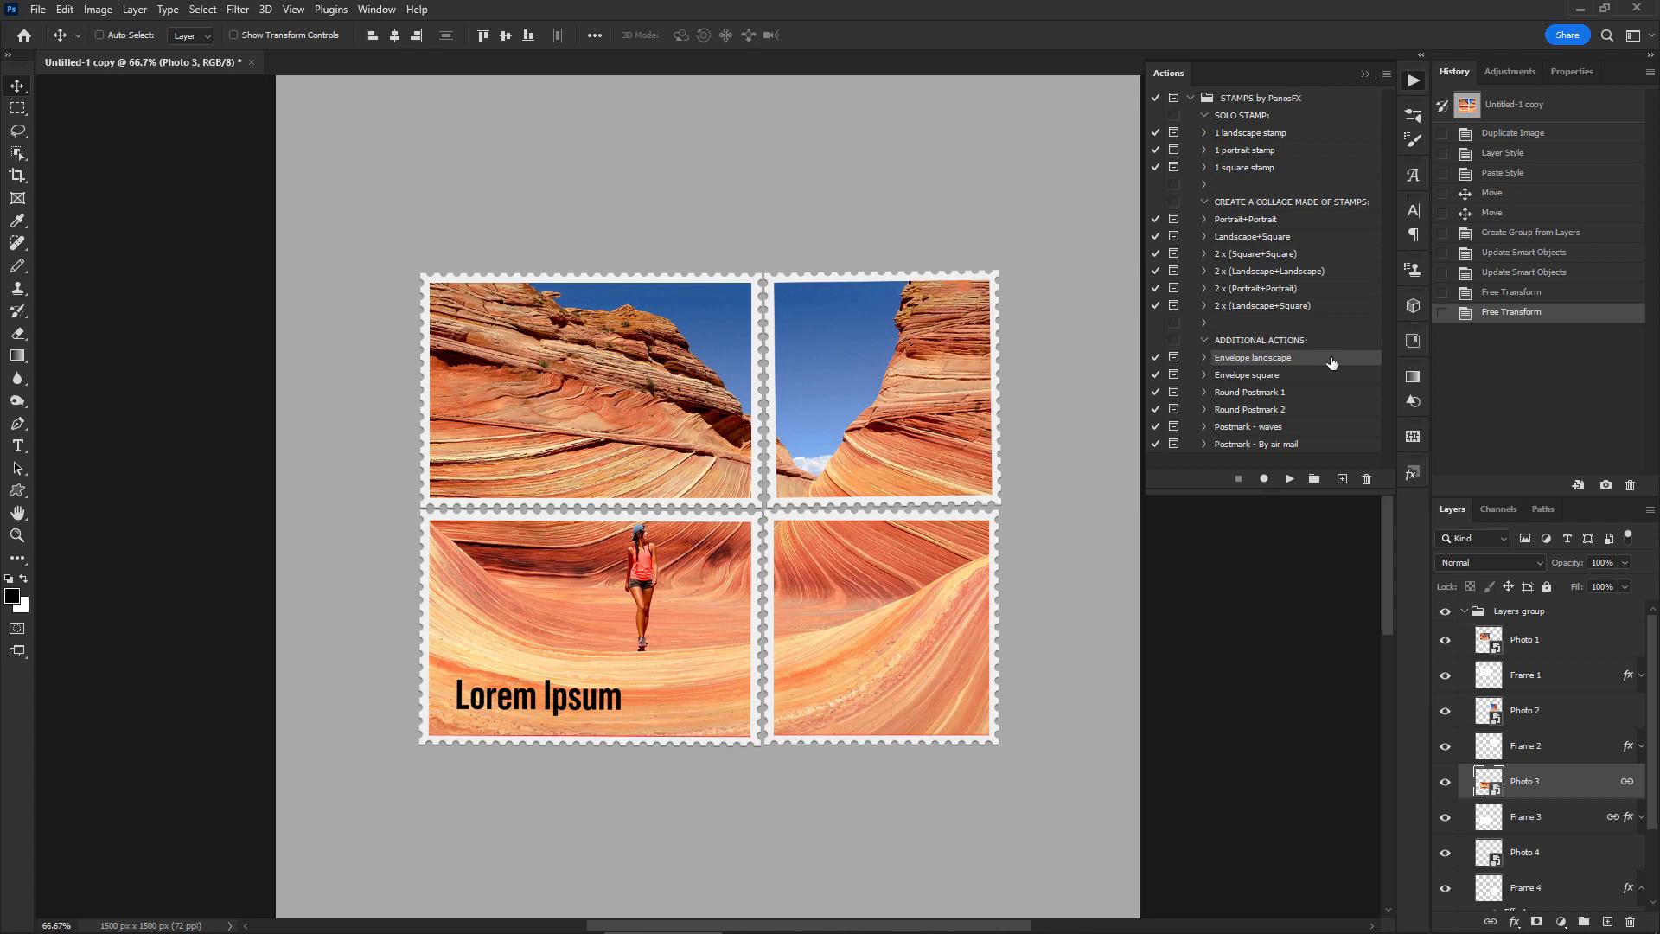
pyautogui.click(1291, 480)
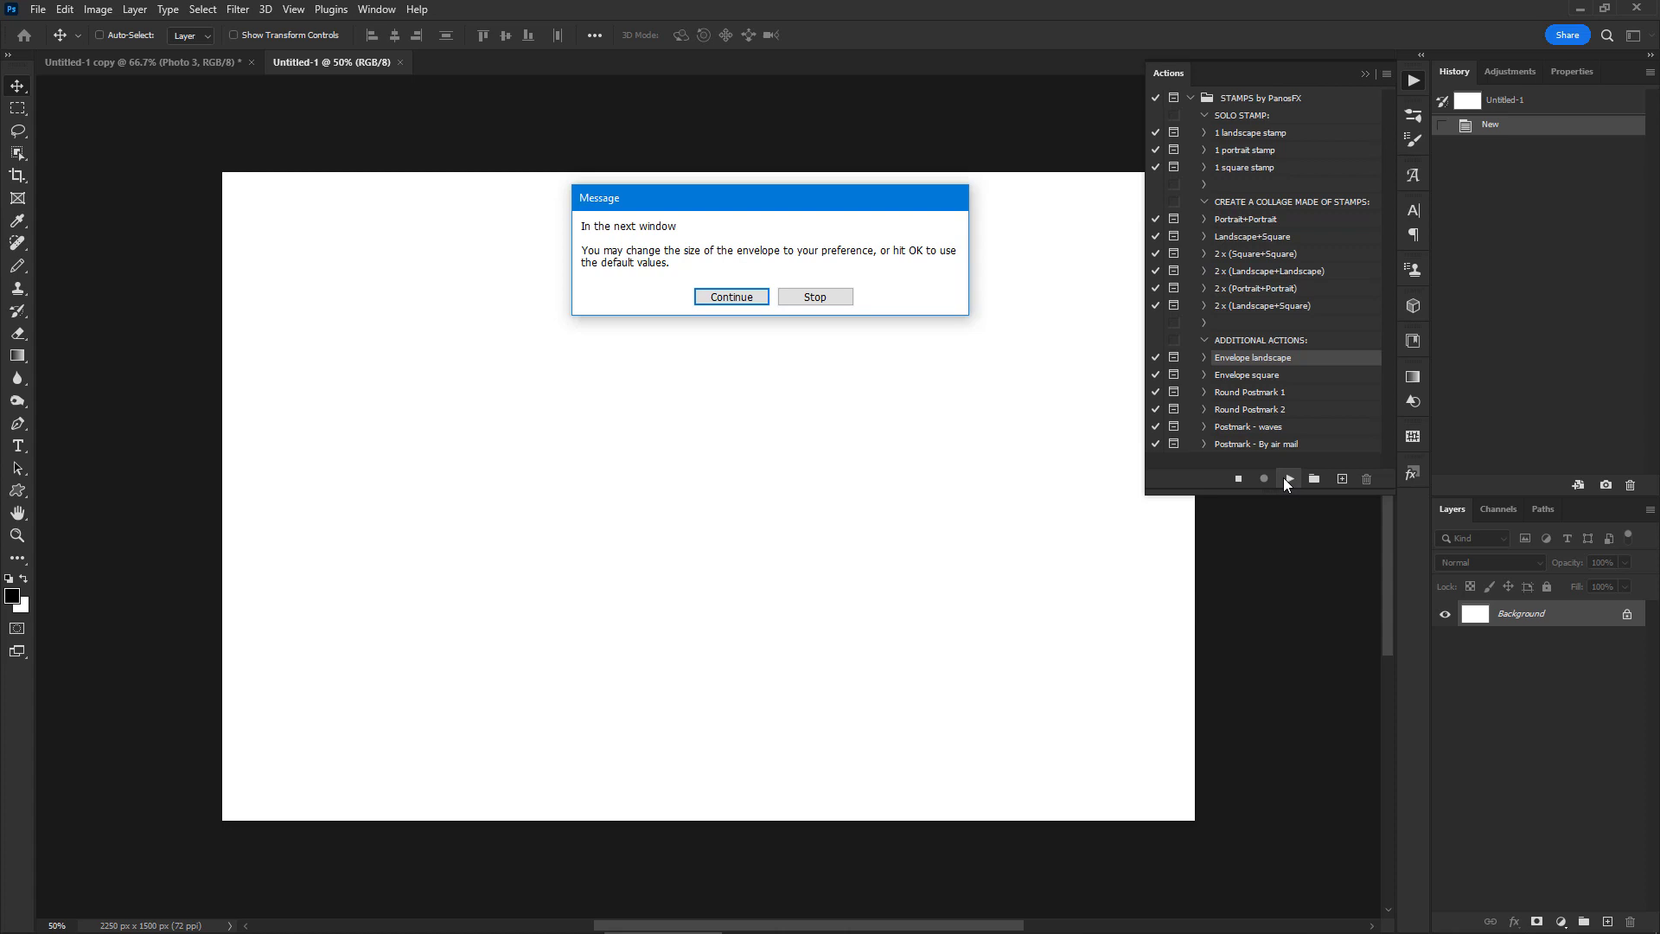
pyautogui.click(733, 297)
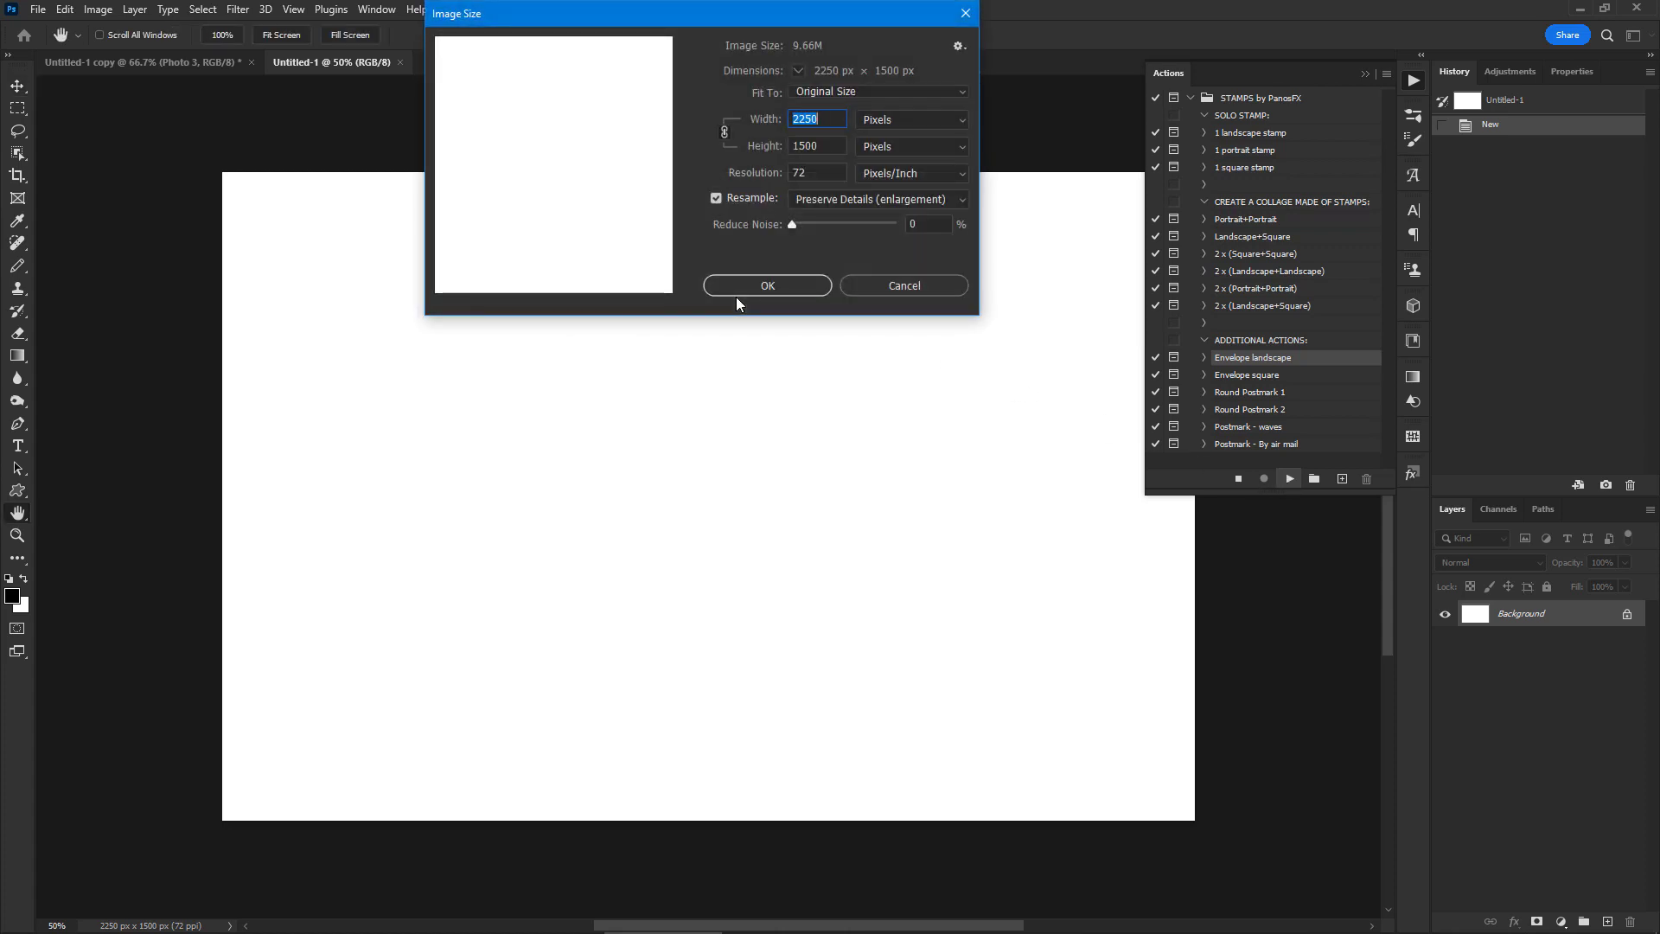
pyautogui.click(749, 291)
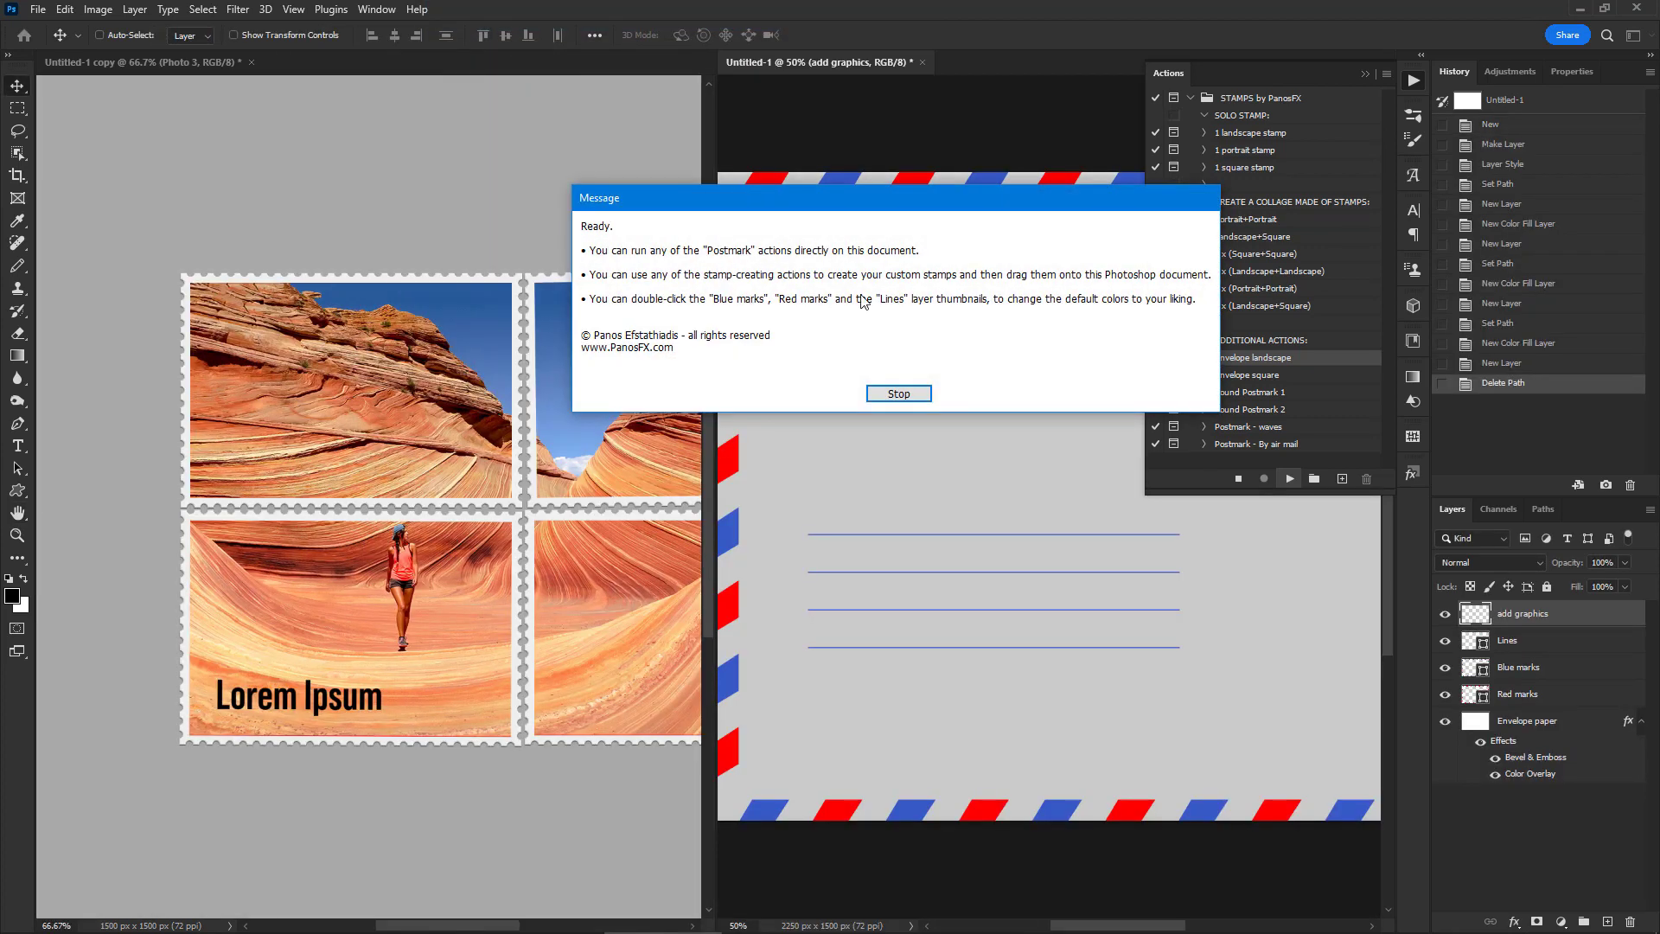
pyautogui.click(898, 395)
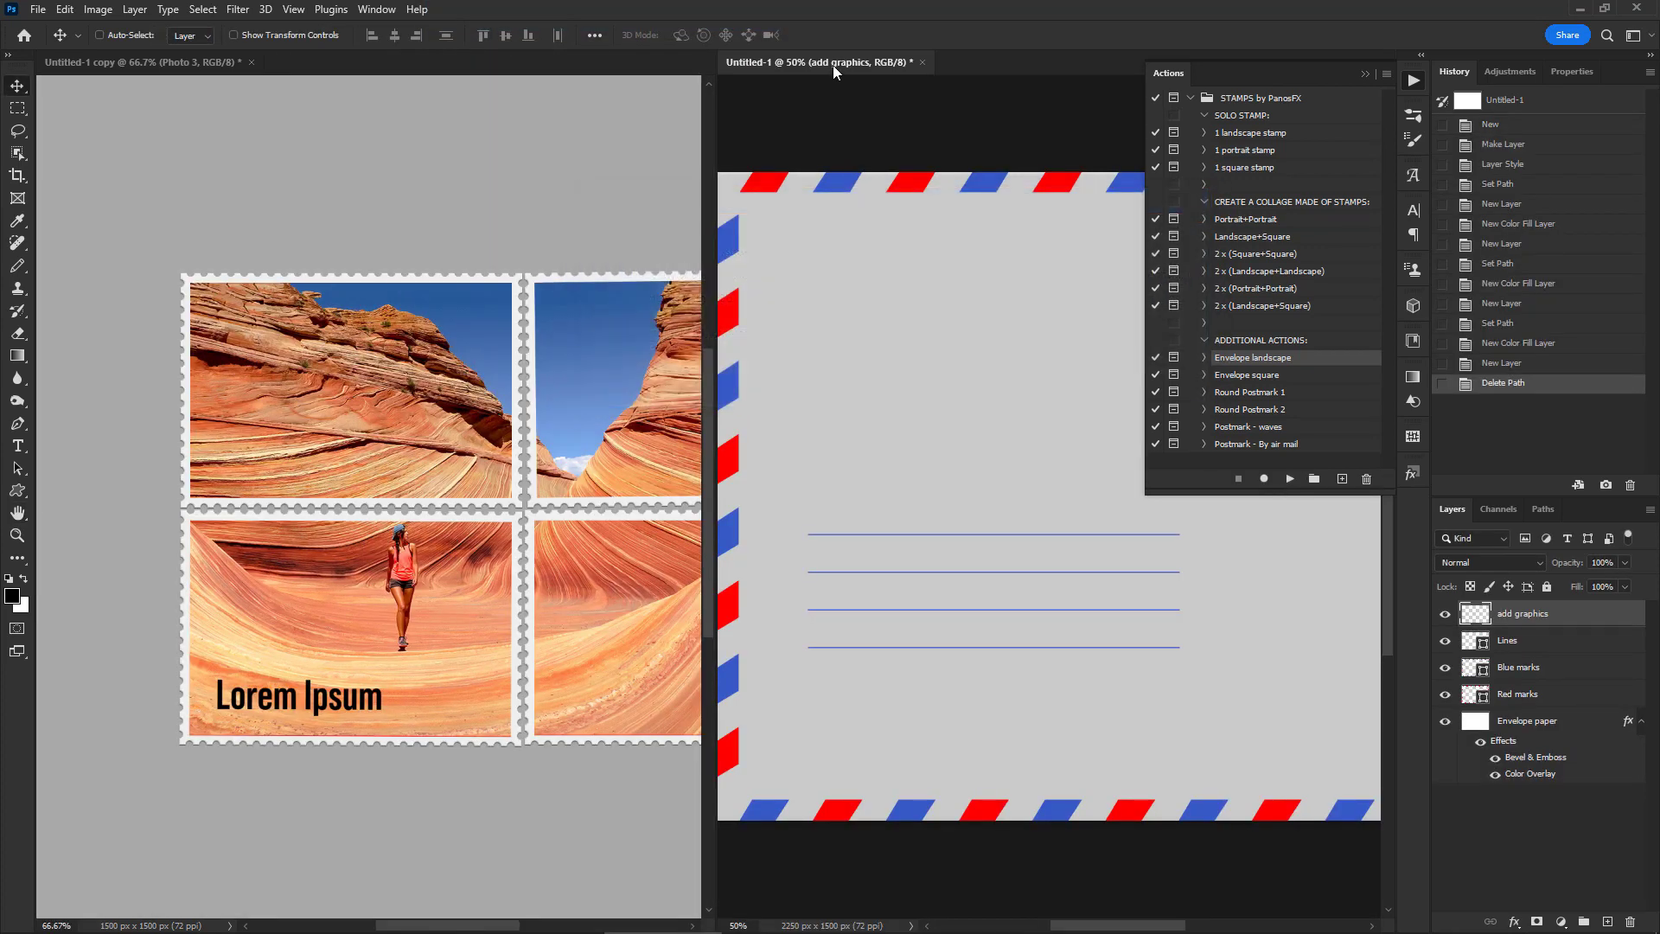
pyautogui.click(1366, 76)
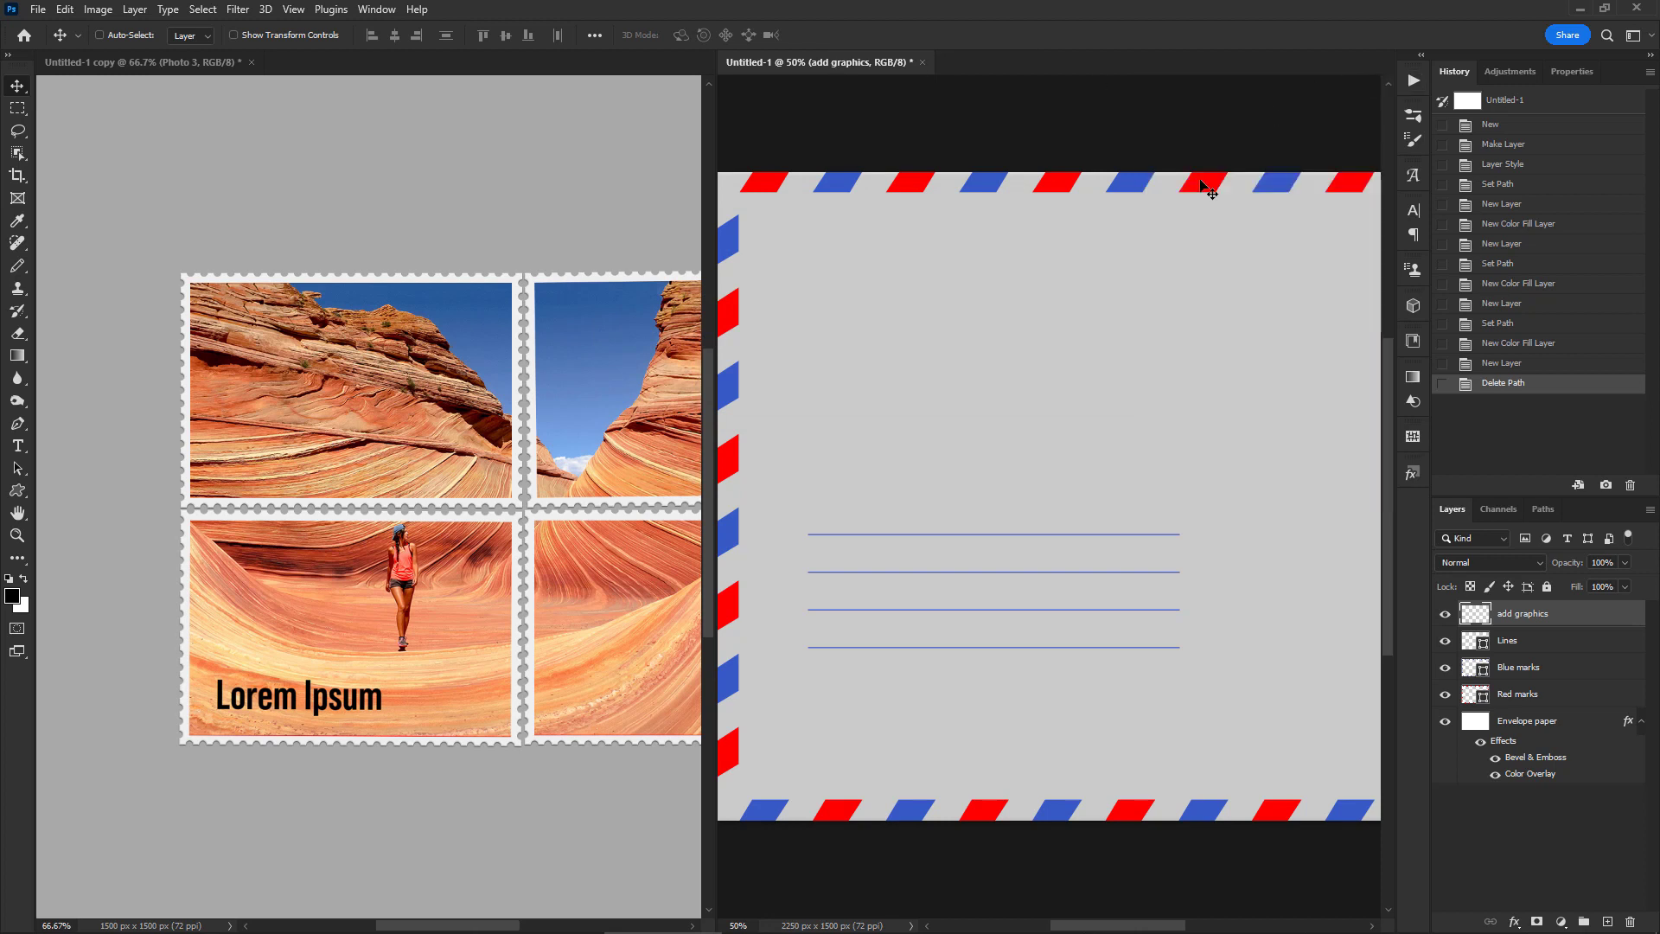
# - Collapse the Layers group in the Untitled-1 copy document and copy it onto the new envelope document
pyautogui.scroll(-2, 1042, 339)
pyautogui.scroll(1, 1041, 341)
pyautogui.moveTo(1079, 311)
pyautogui.mouseDown()
pyautogui.moveTo(1095, 288)
pyautogui.moveTo(1080, 289)
pyautogui.mouseUp()
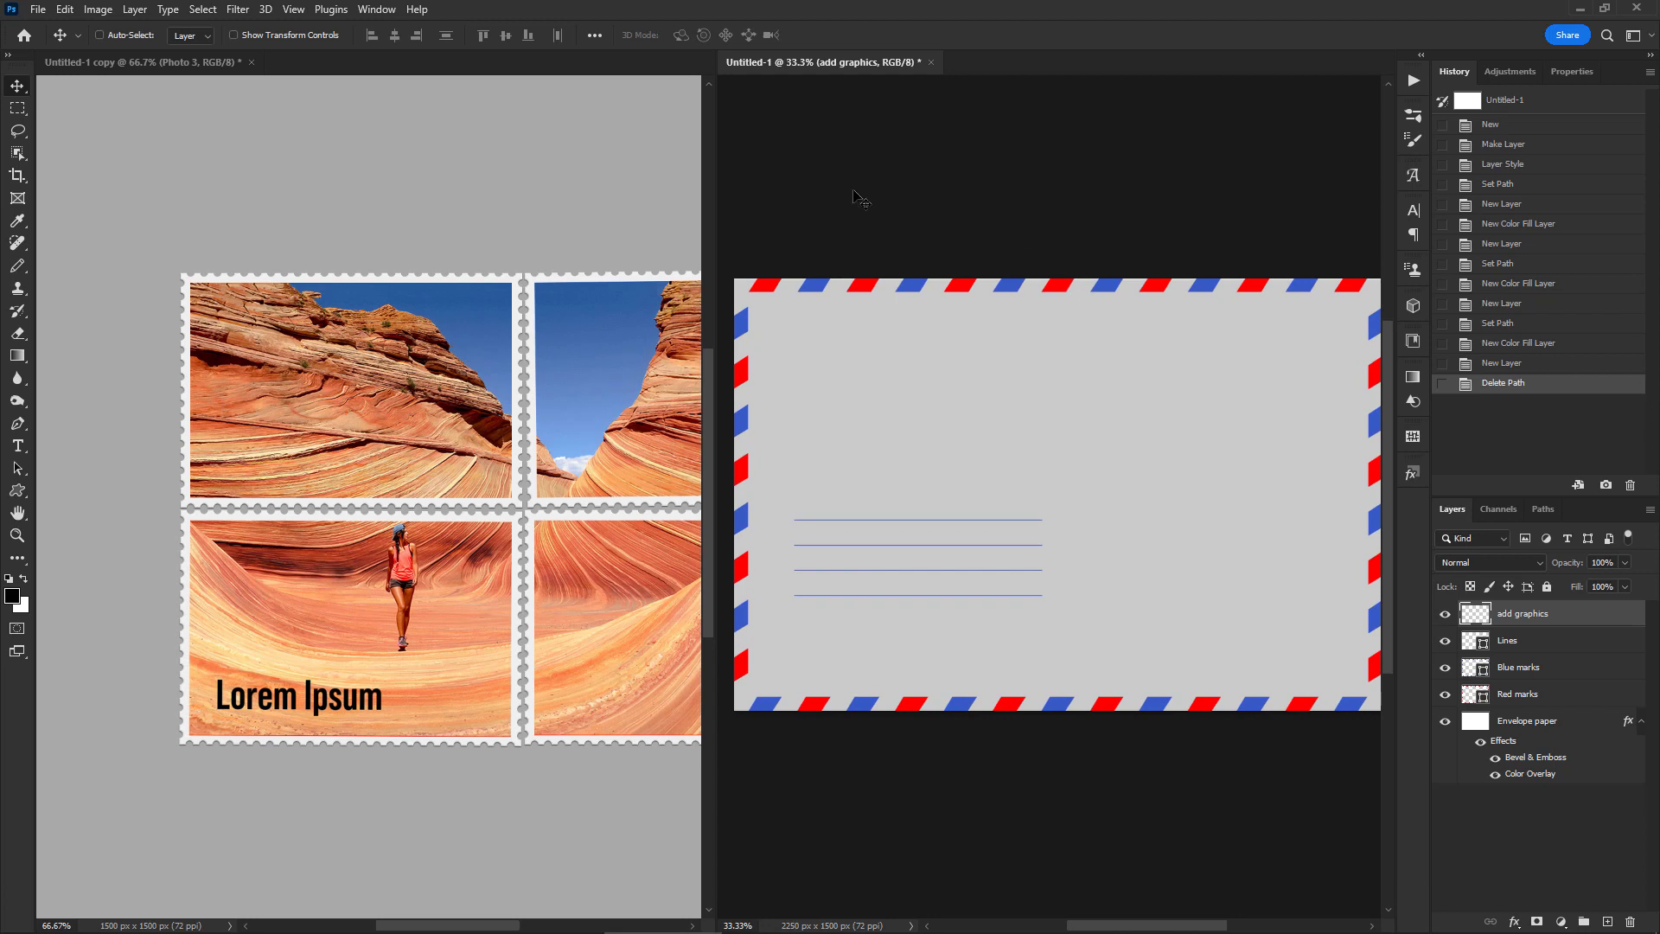
pyautogui.click(133, 61)
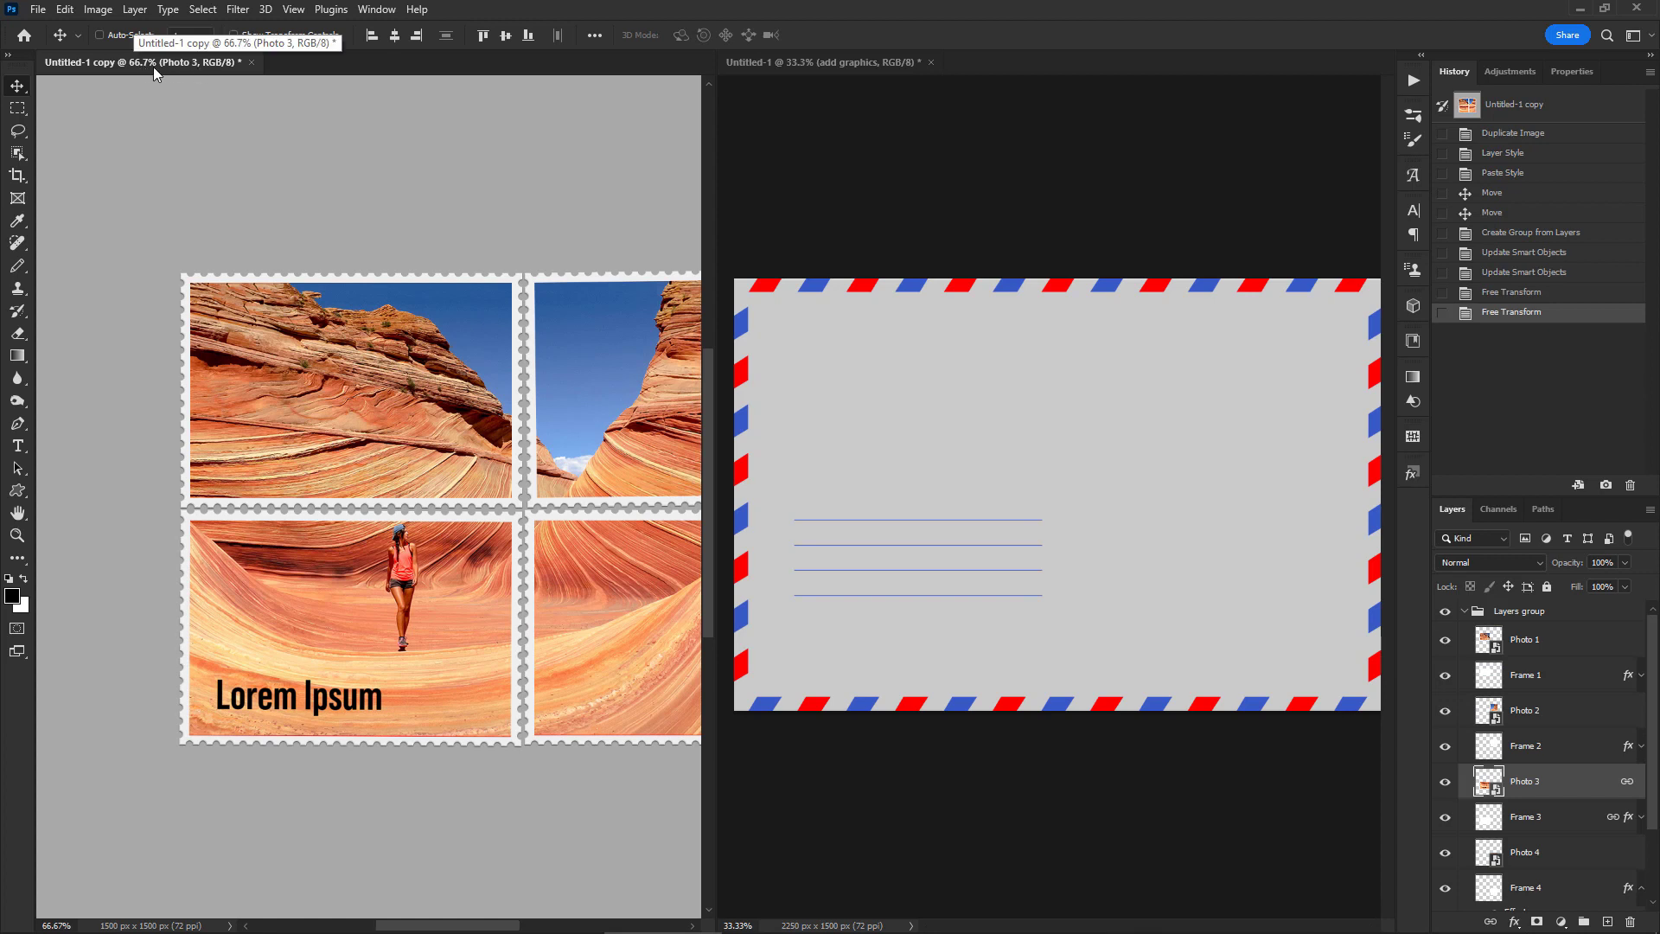
pyautogui.click(1464, 614)
pyautogui.click(1512, 621)
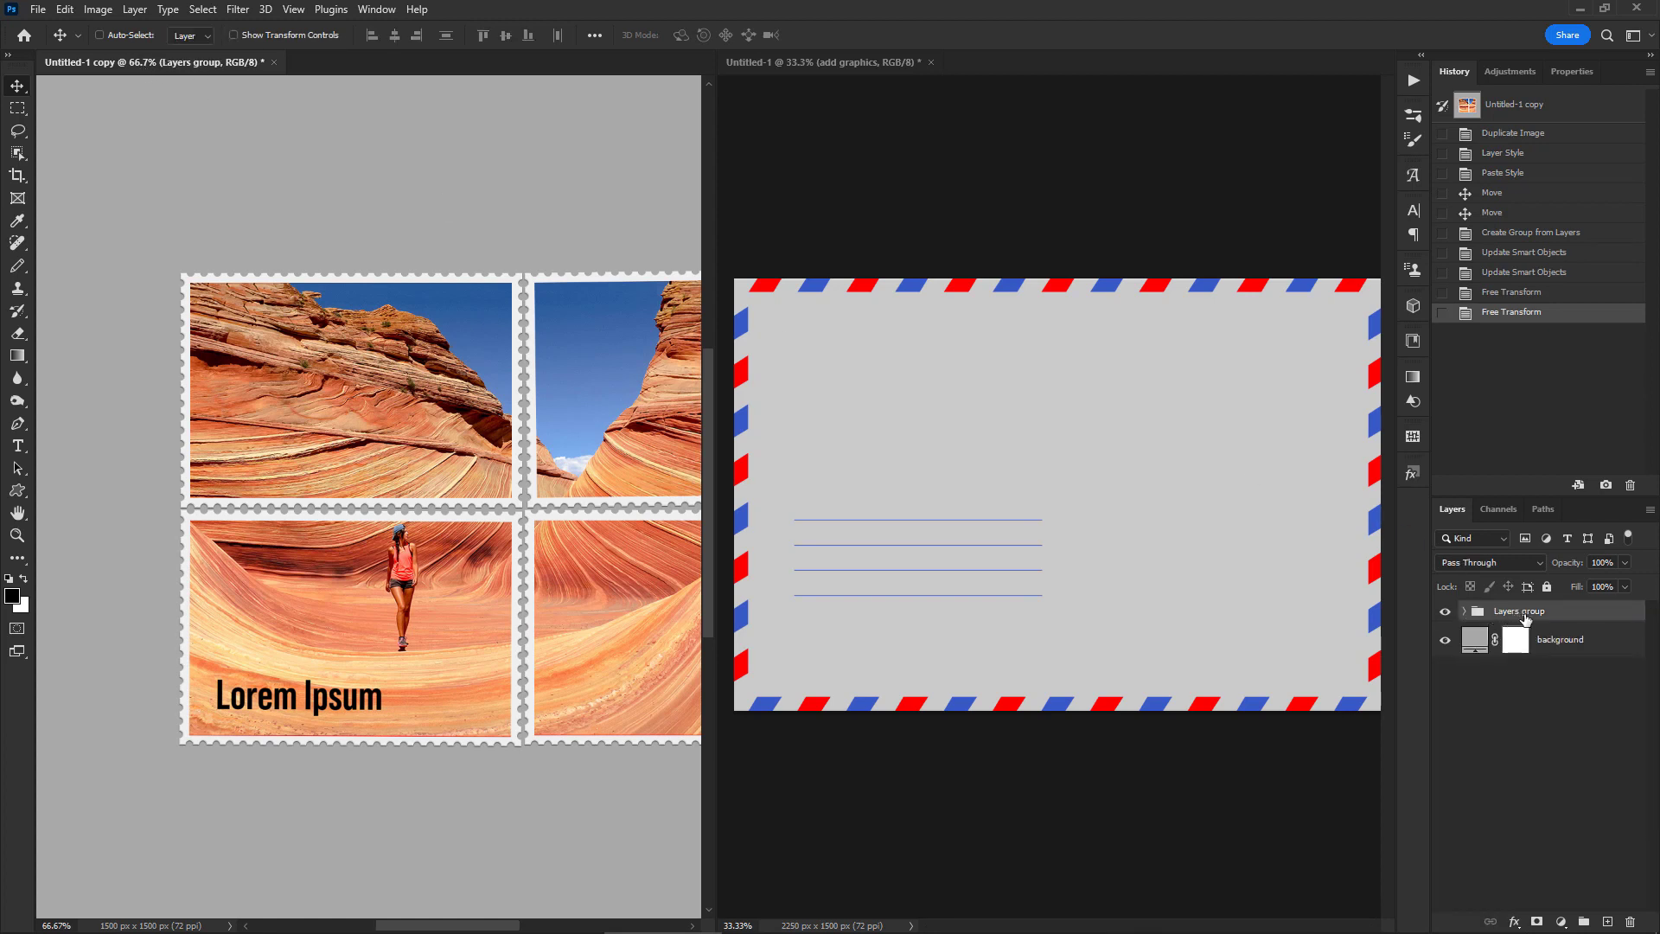
pyautogui.moveTo(1523, 597); pyautogui.dragTo(1150, 443)
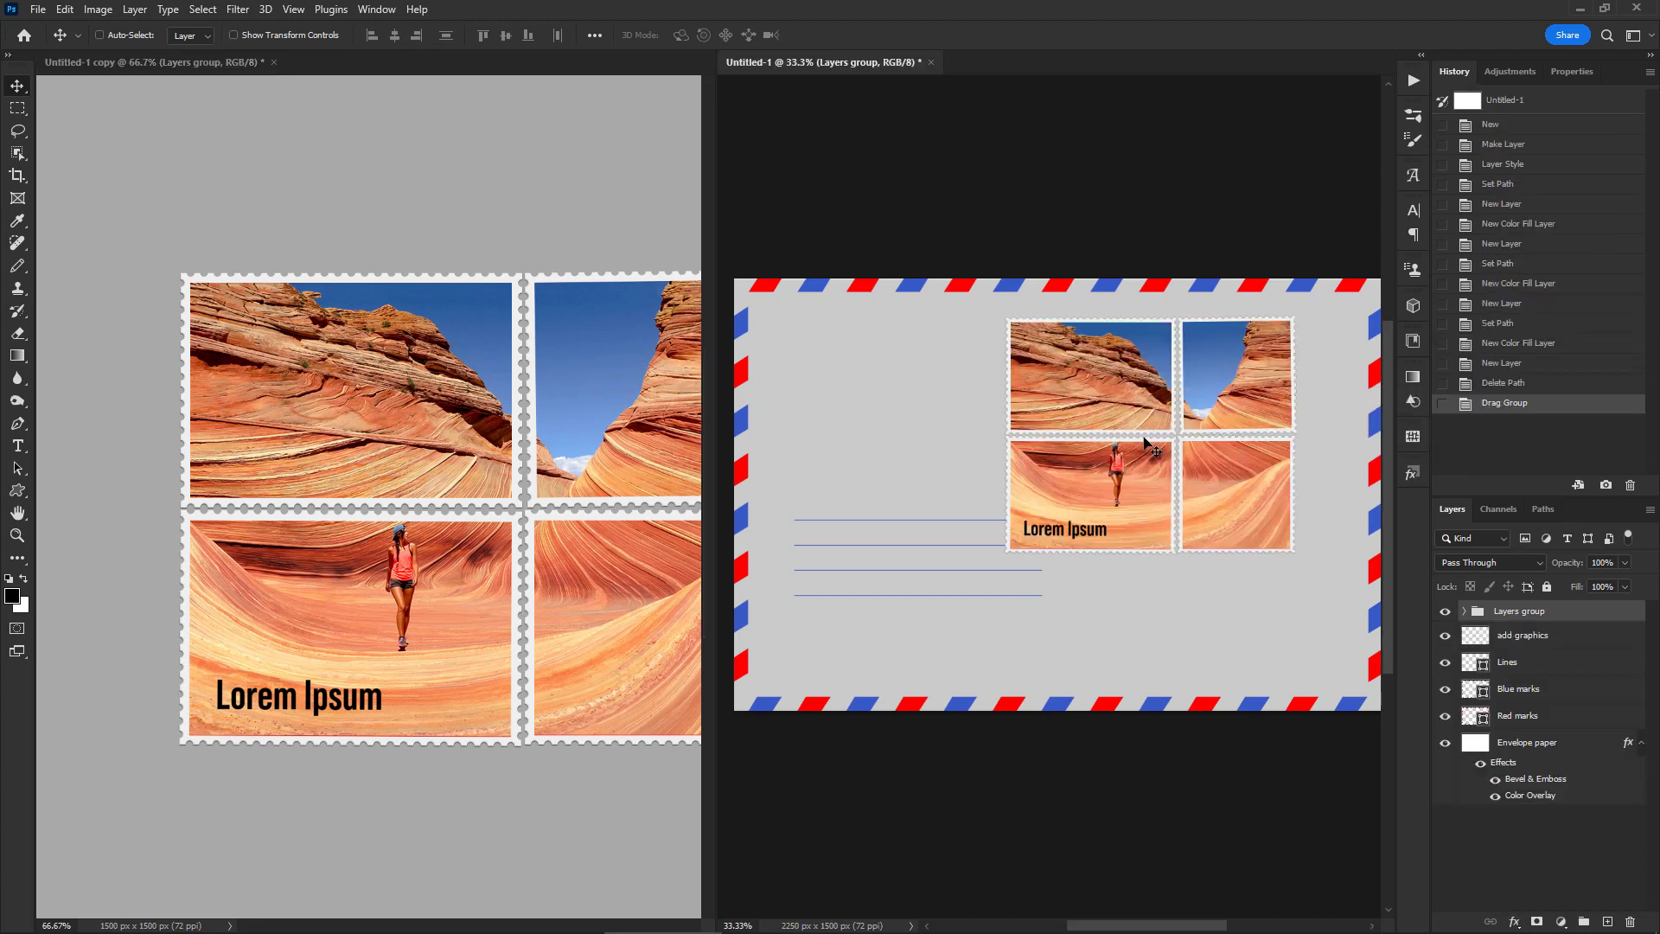
# - Scale the stamp collage group down slightly and position it in the envelope's upper-right corner
pyautogui.hotkey('ctrl', 't')
pyautogui.moveTo(1008, 555); pyautogui.dragTo(1063, 509)
pyautogui.moveTo(1214, 483)
pyautogui.mouseDown()
pyautogui.moveTo(1256, 475)
pyautogui.moveTo(1242, 480)
pyautogui.mouseUp()
pyautogui.moveTo(1096, 502); pyautogui.dragTo(1125, 487)
pyautogui.press('Return')
# - Consolidate the open documents into a single tabbed window and show the whole envelope
pyautogui.rightClick(899, 64)
pyautogui.click(952, 71)
pyautogui.keyDown('ctrl'); pyautogui.click(941, 429); pyautogui.keyUp('ctrl')
pyautogui.moveTo(829, 465); pyautogui.dragTo(1181, 355)
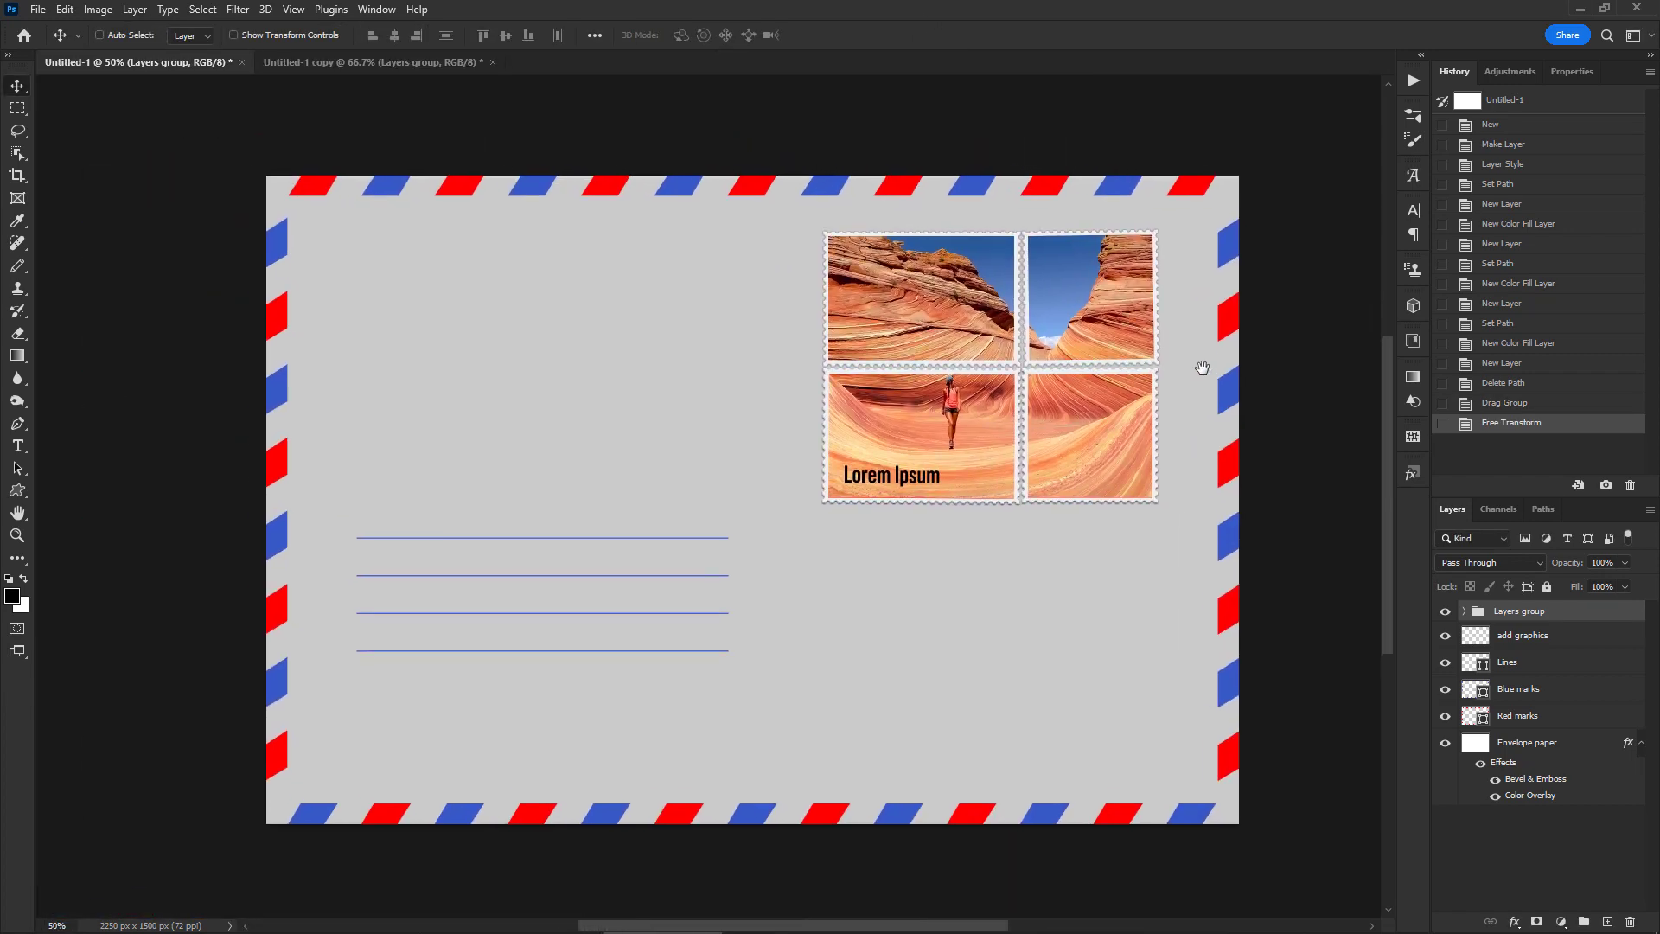
# - Select the Photo 1 stamp on the envelope, rotate it about 1.5° clockwise and nudge it slightly upward
pyautogui.rightClick(905, 300)
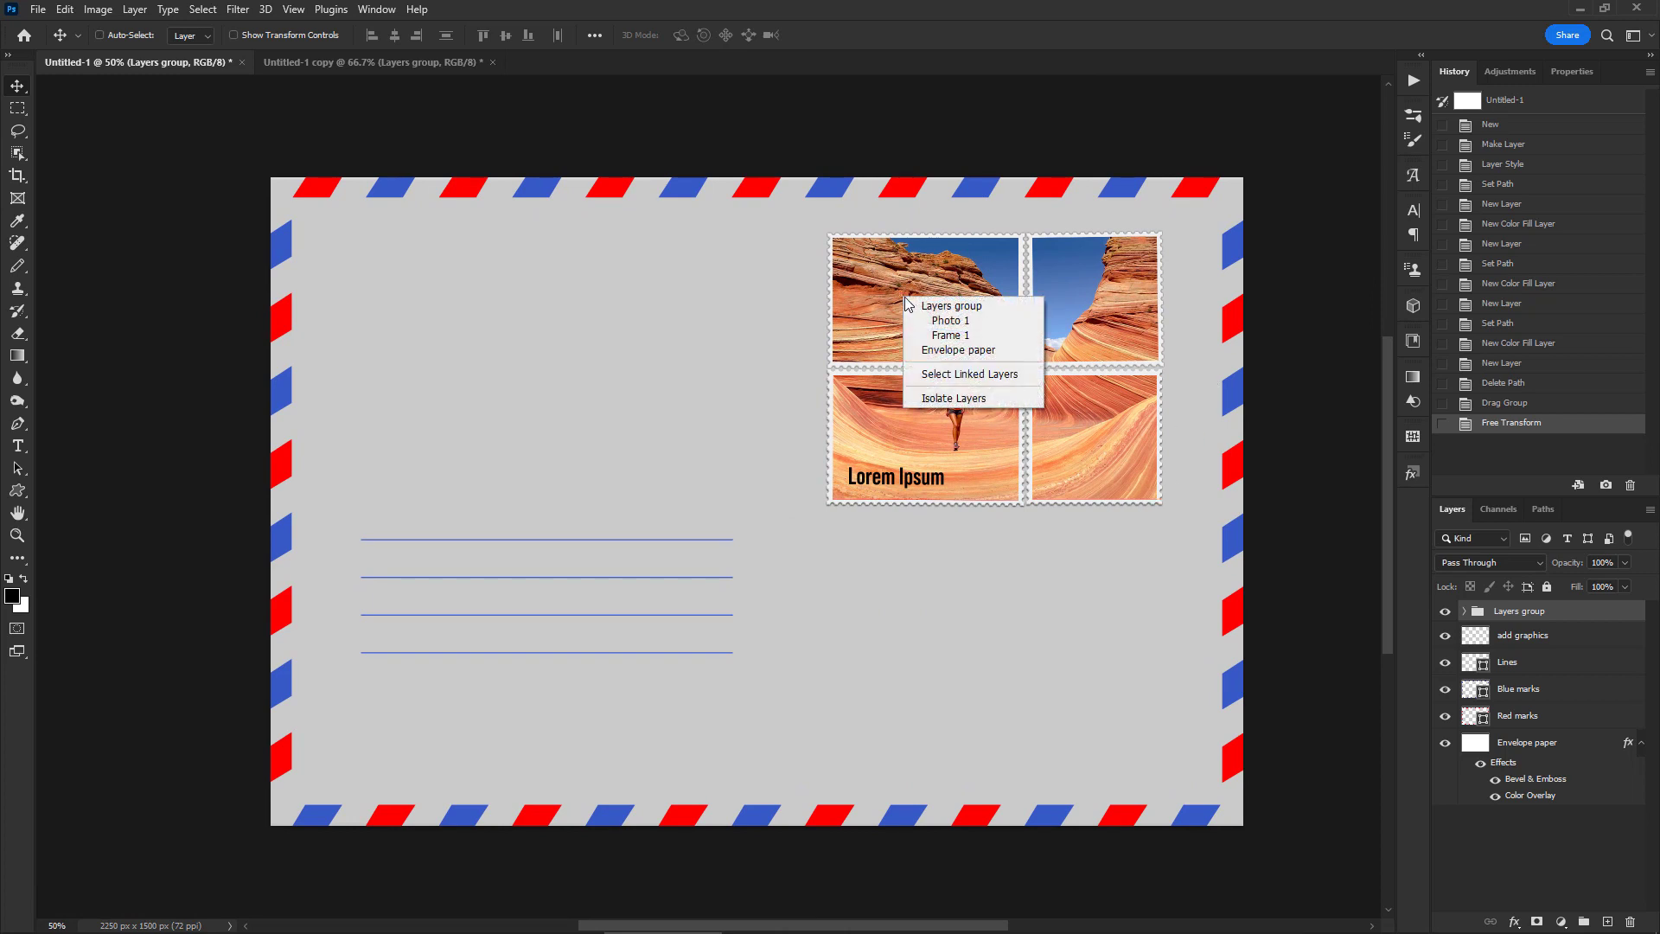
pyautogui.click(957, 319)
pyautogui.press('ctrl')
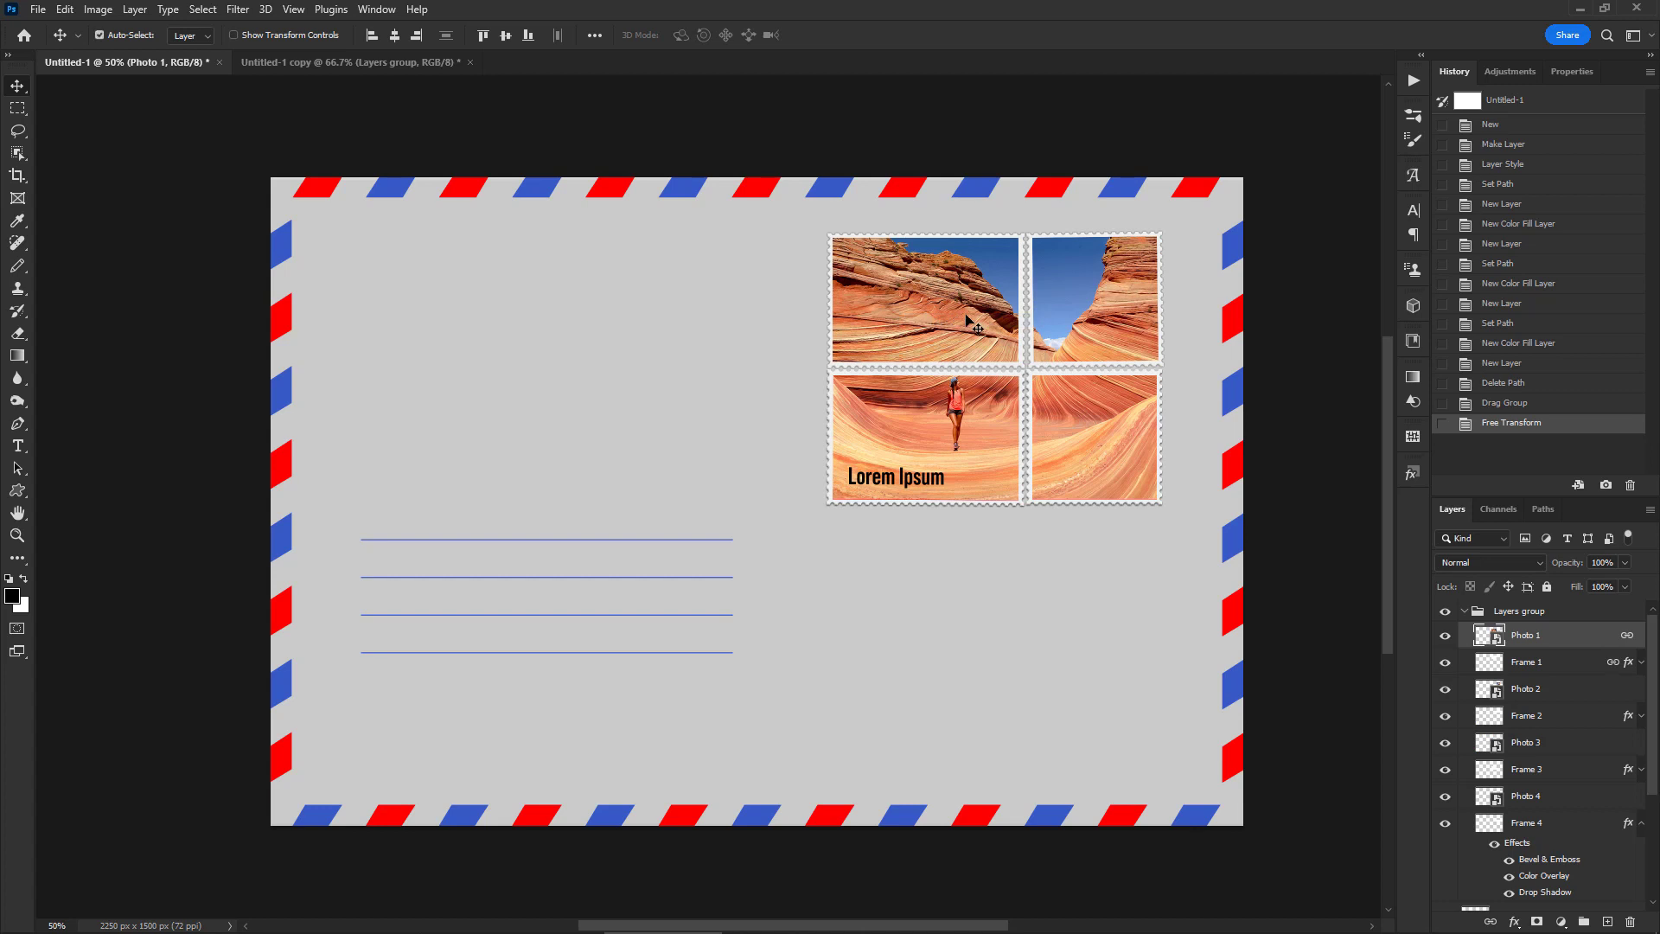
pyautogui.hotkey('ctrl', 't')
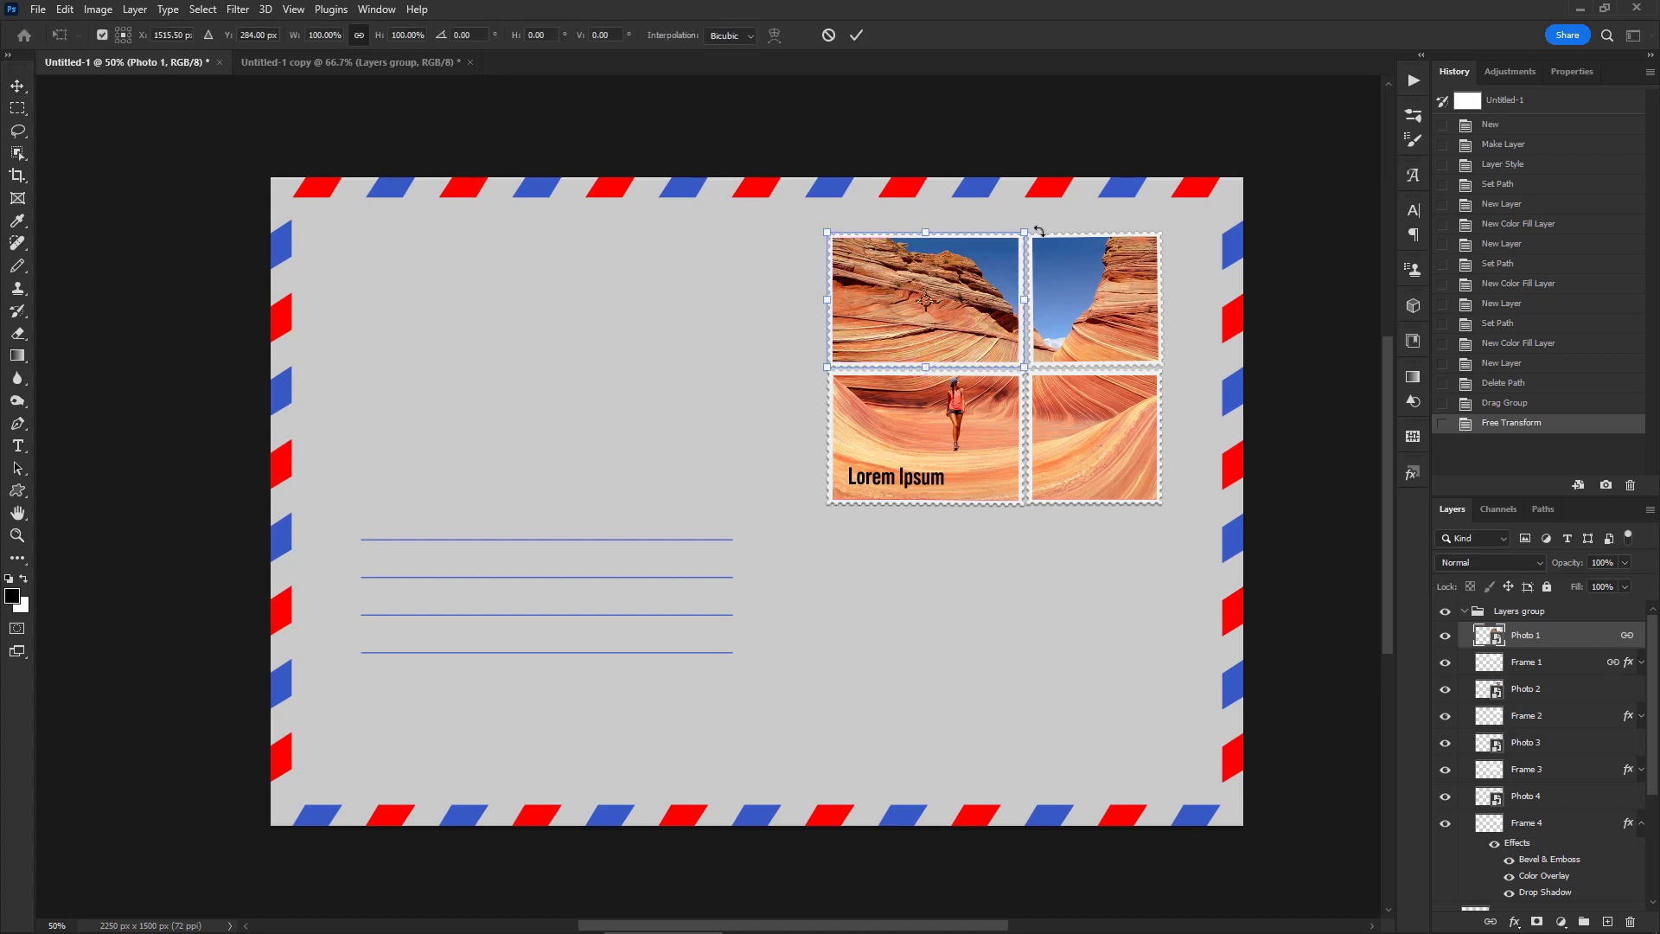
pyautogui.moveTo(986, 271)
pyautogui.mouseDown()
pyautogui.moveTo(968, 256)
pyautogui.moveTo(984, 273)
pyautogui.mouseUp()
pyautogui.moveTo(1041, 211)
pyautogui.mouseDown()
pyautogui.moveTo(1034, 184)
pyautogui.moveTo(1044, 220)
pyautogui.mouseUp()
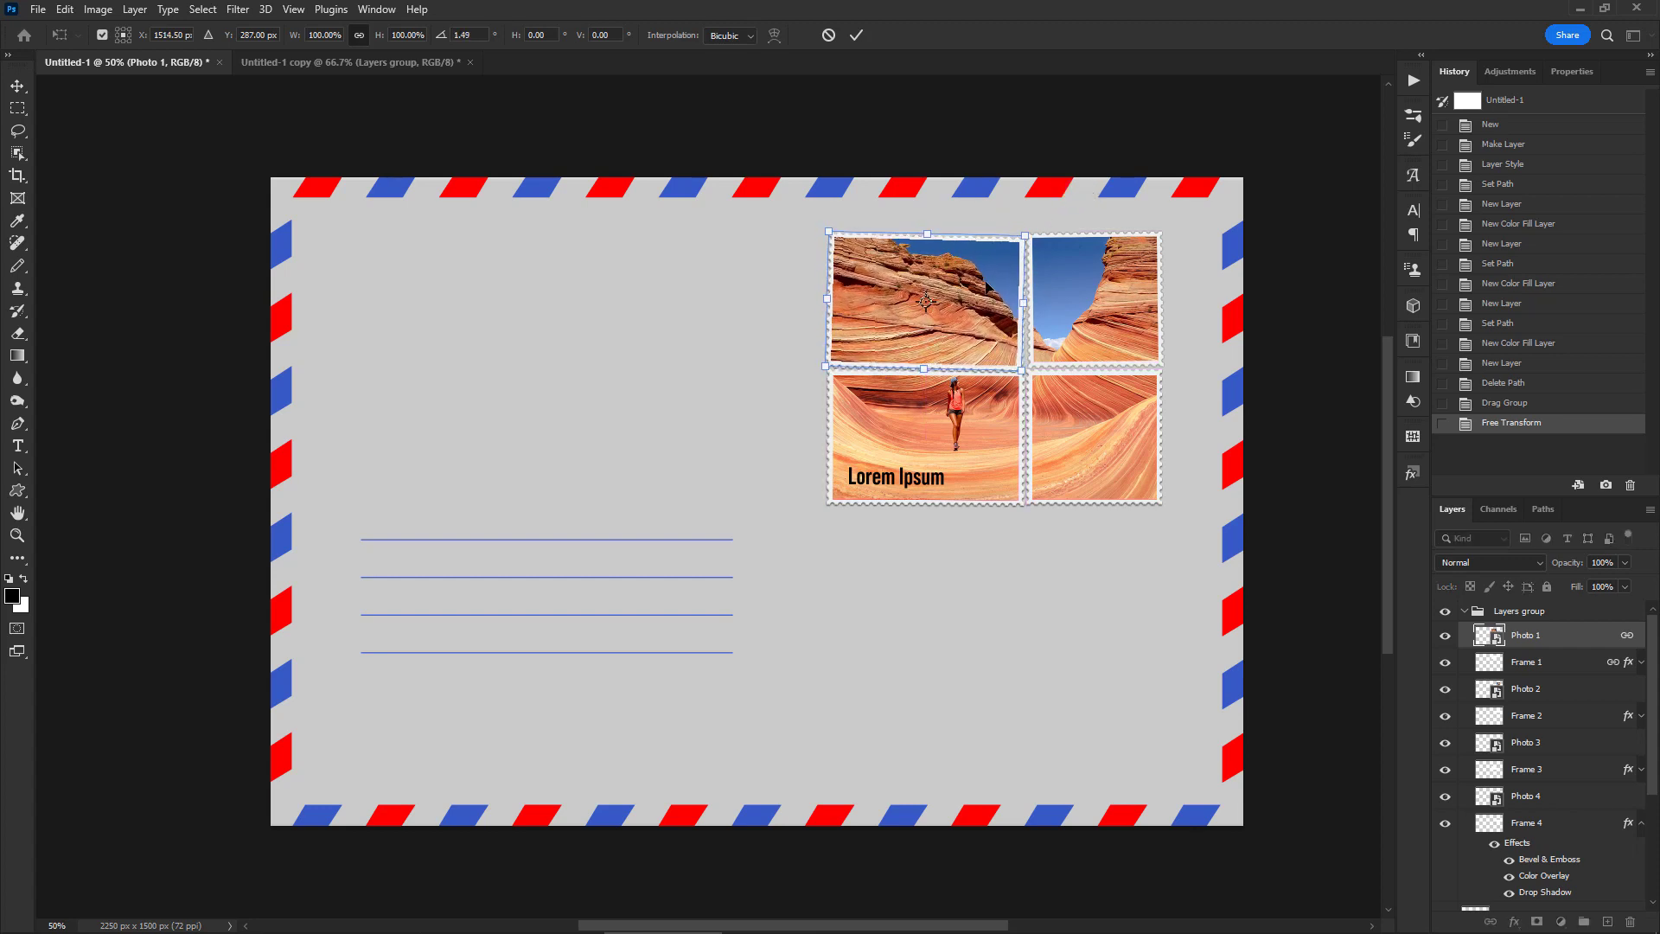
pyautogui.press('Return')
pyautogui.press('Up')
pyautogui.press('Up')
pyautogui.press('Up')
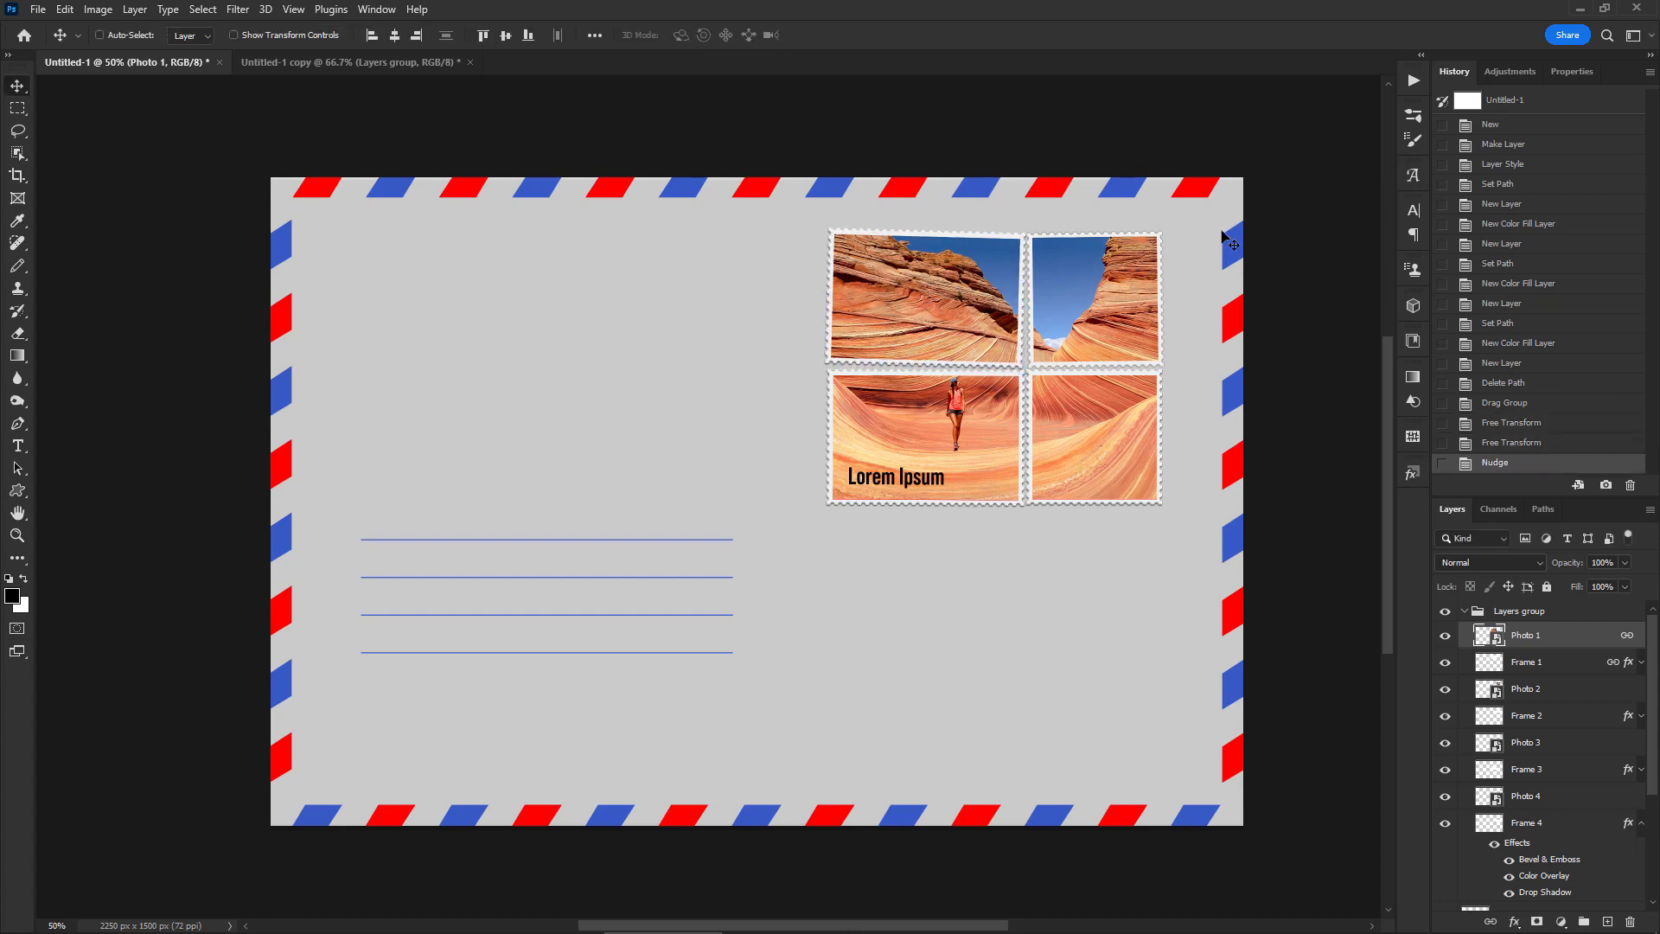
# - Collapse and select the Layers group, and toggle the Lines layer's visibility off and back on
pyautogui.keyDown('ctrl'); pyautogui.click(1156, 406); pyautogui.keyUp('ctrl')
pyautogui.moveTo(1156, 407)
pyautogui.mouseDown()
pyautogui.moveTo(1098, 424)
pyautogui.moveTo(1134, 430)
pyautogui.mouseUp()
pyautogui.click(1467, 612)
pyautogui.click(1464, 610)
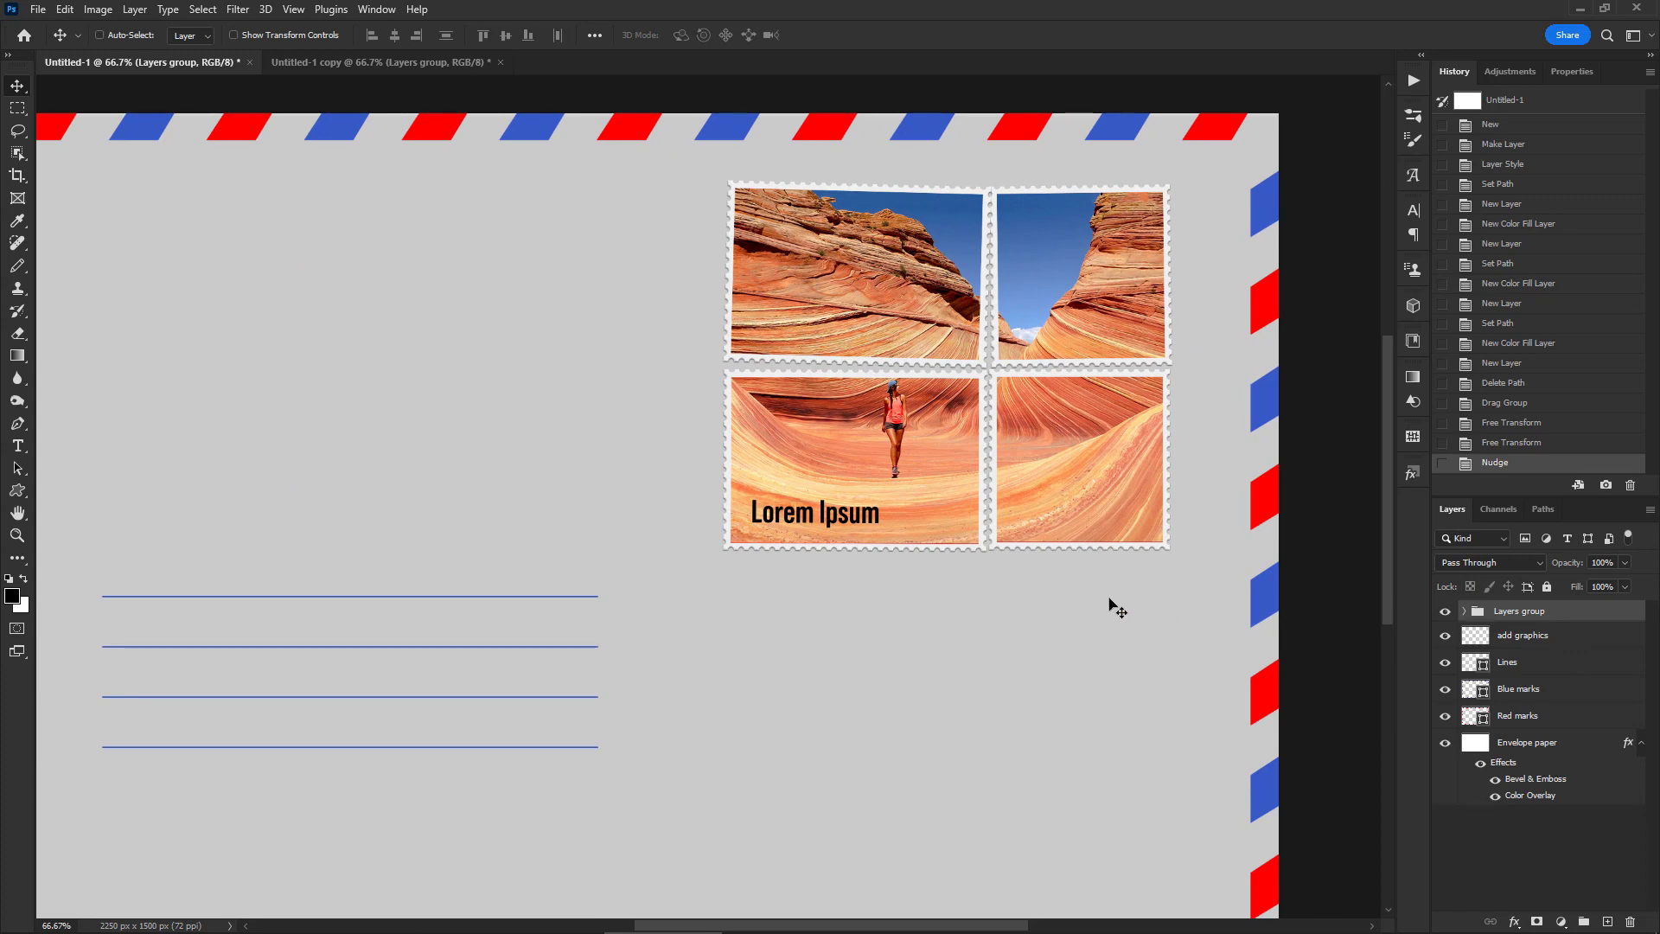
pyautogui.hotkey('ctrl', '-')
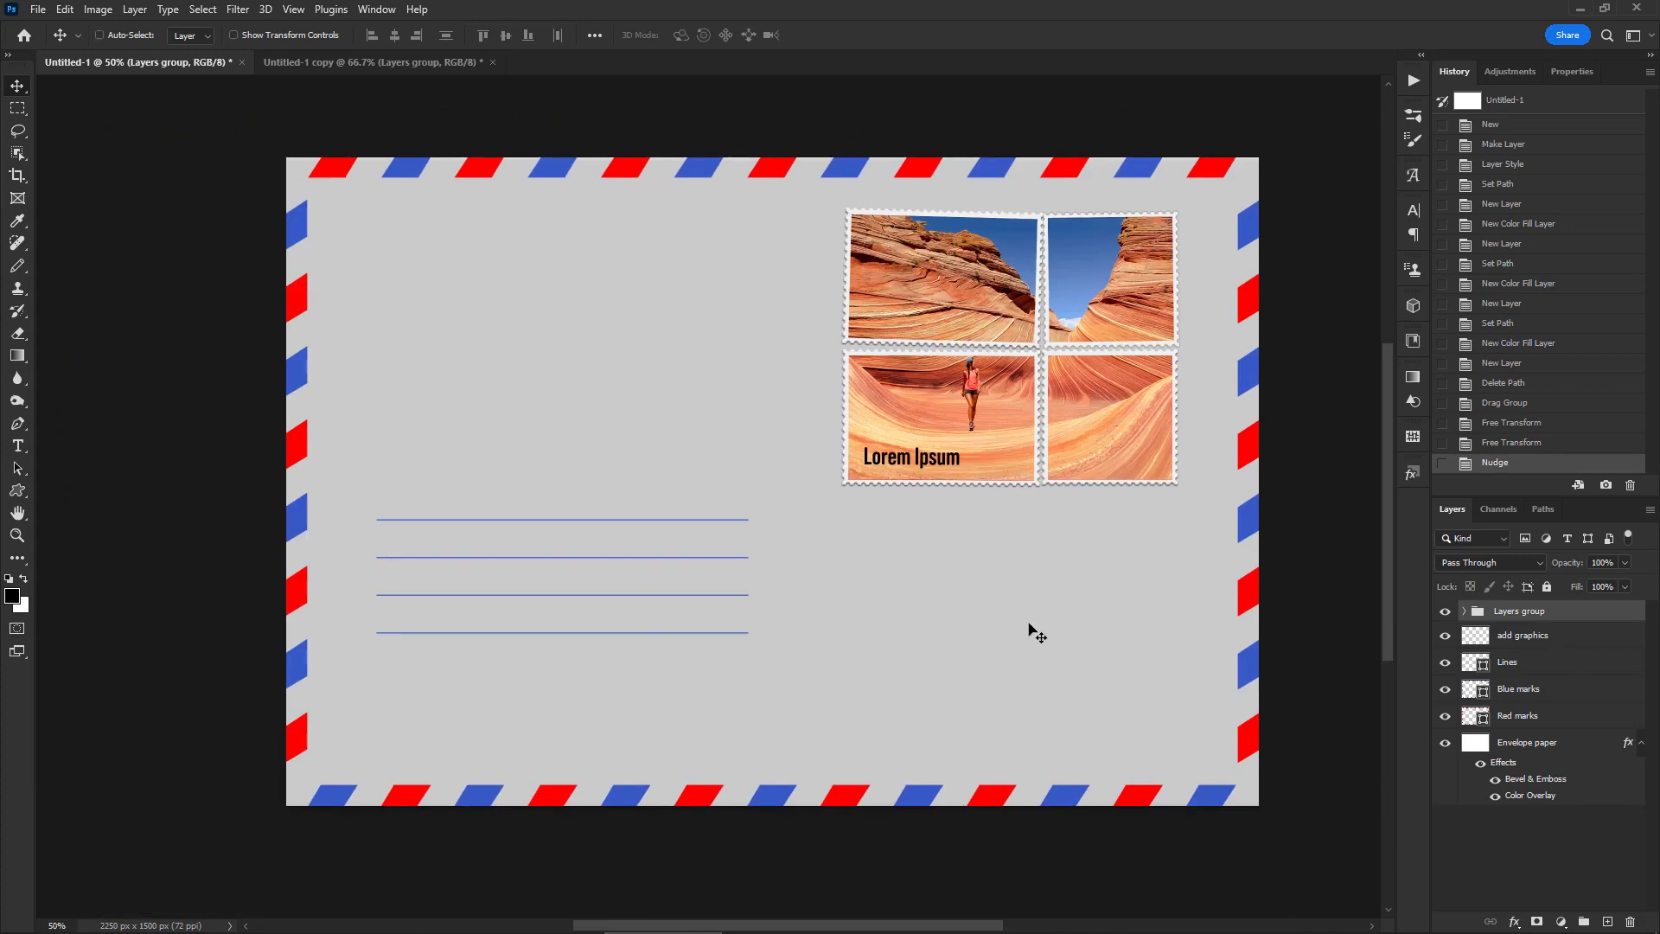
pyautogui.click(1445, 663)
pyautogui.click(1445, 663)
# - Add left-aligned text "Postage Stamp" in the Adobe Handwriting font on the envelope's first address line
pyautogui.press('t')
pyautogui.click(197, 34)
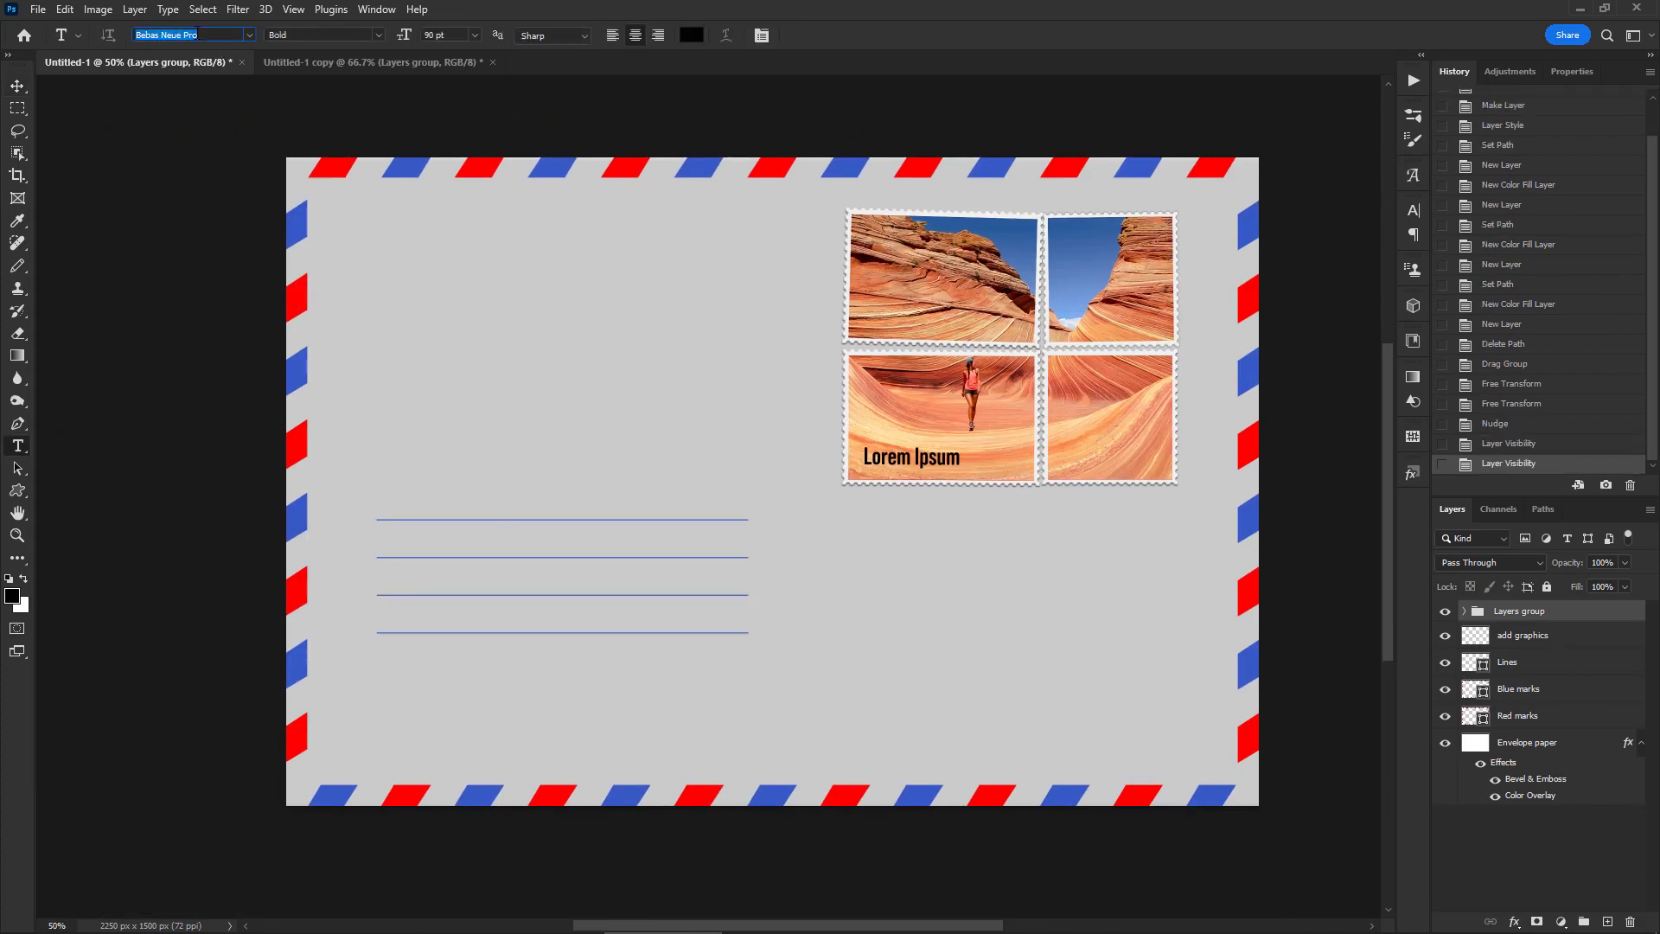
pyautogui.write('adobe ha')
pyautogui.press('Return')
pyautogui.click(395, 510)
pyautogui.click(612, 34)
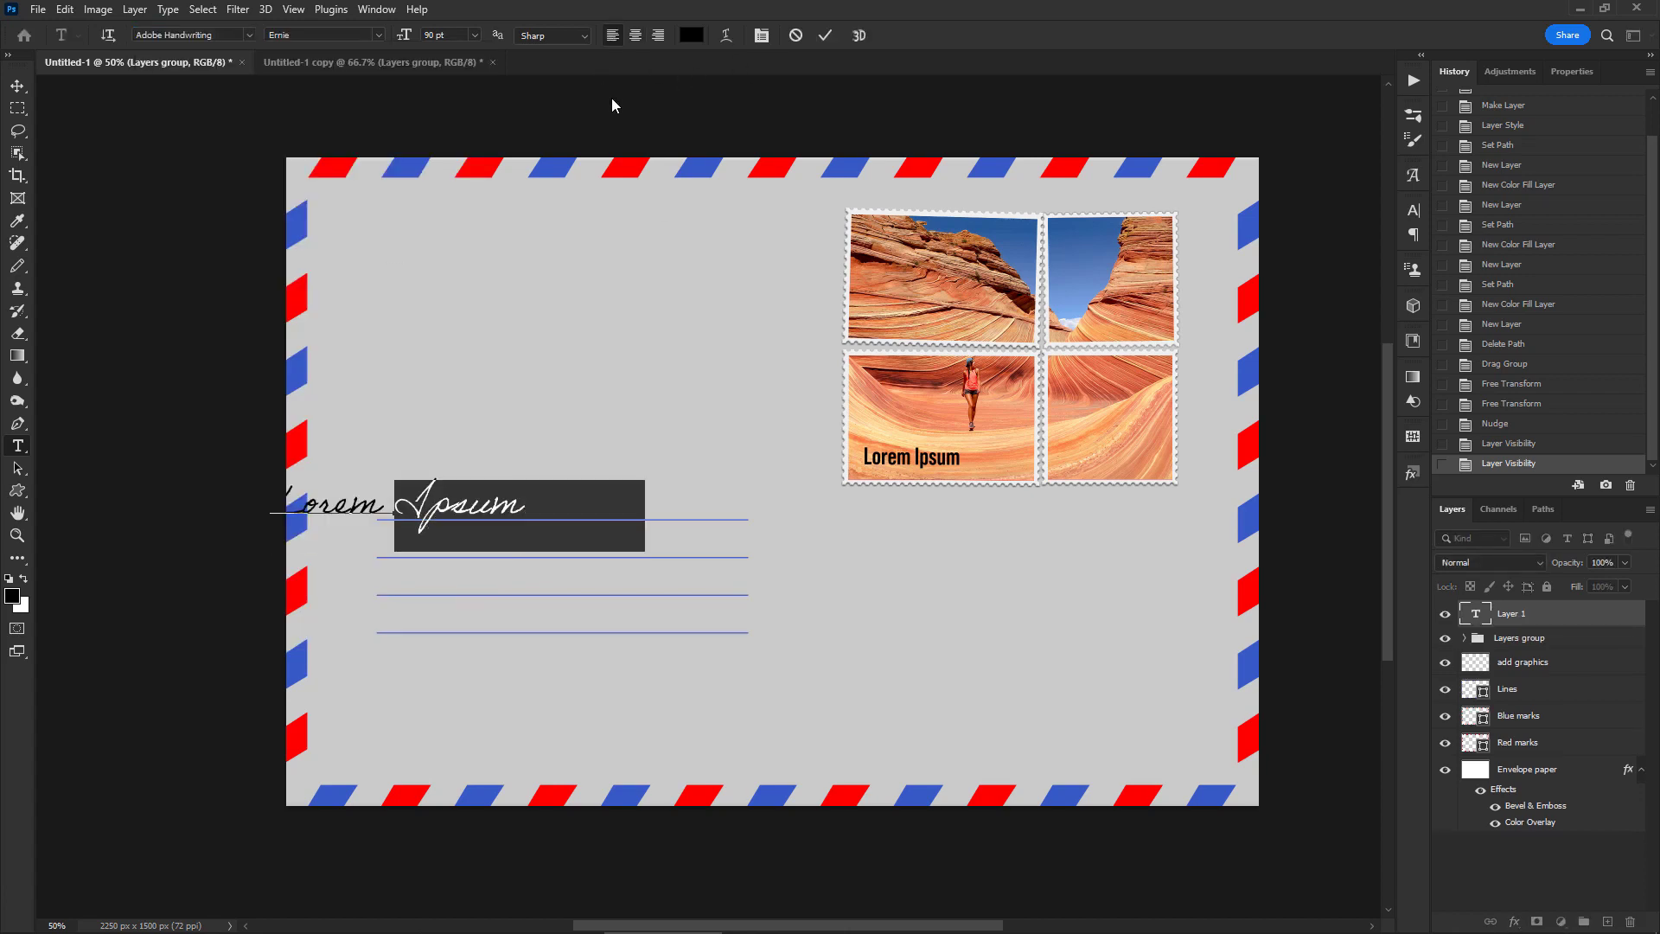
pyautogui.write('P')
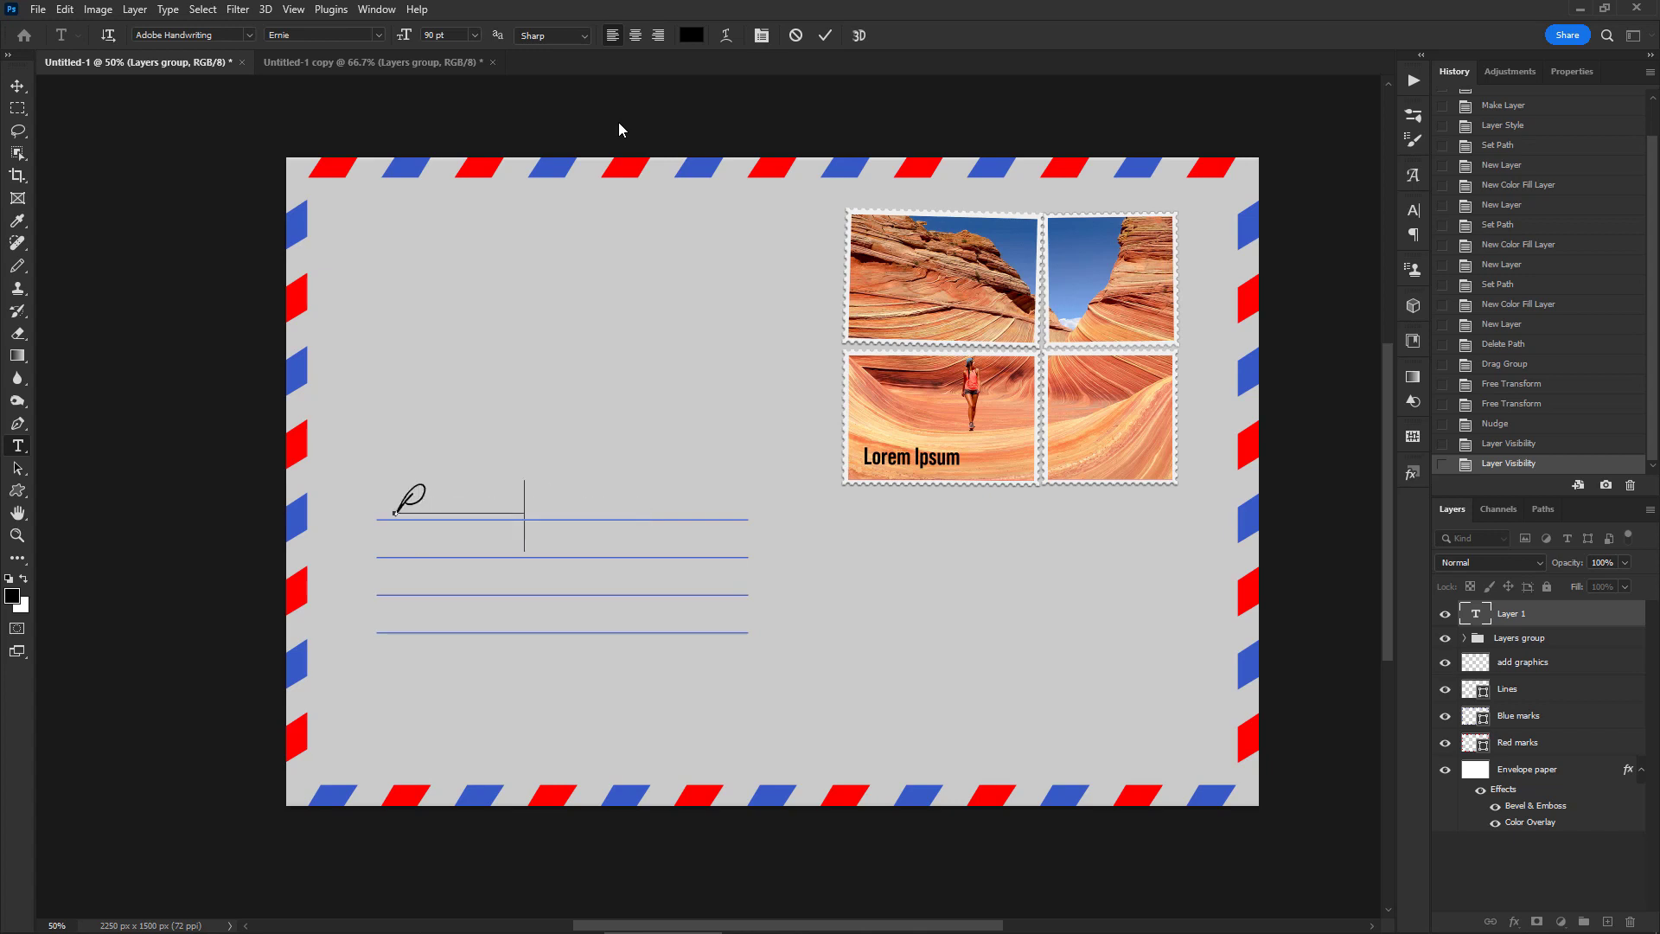
pyautogui.write('ostage Stamp')
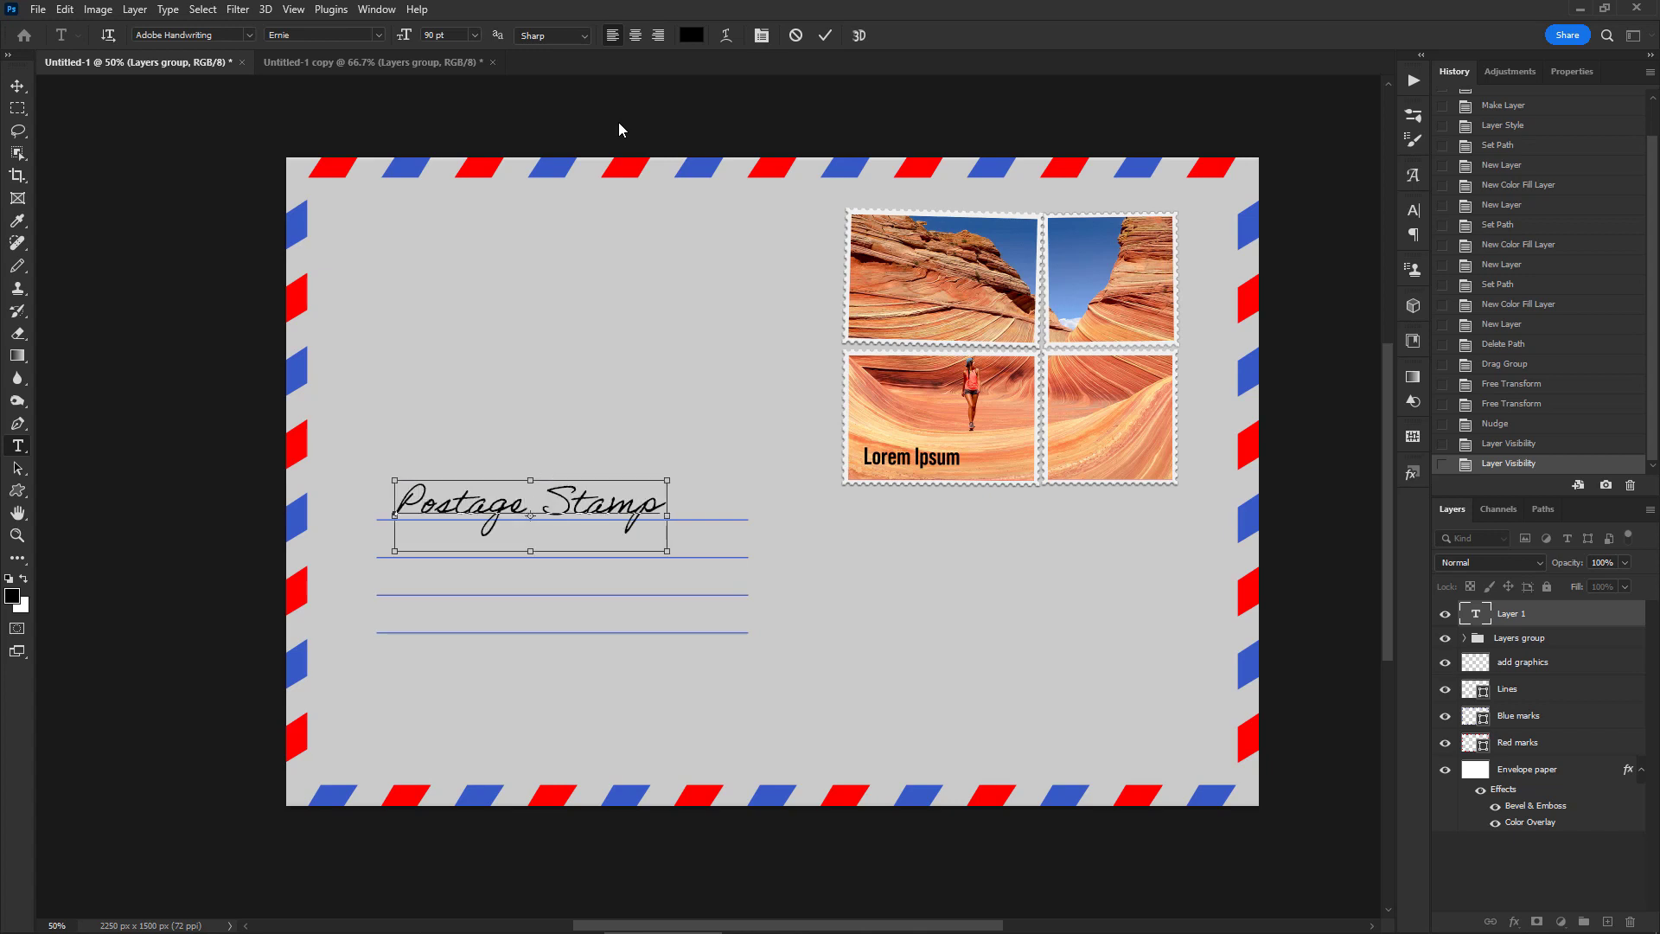
# - Set the size of the "Postage Stamp" address text to 80 pt
pyautogui.hotkey('ctrl', 'a')
pyautogui.click(465, 35)
pyautogui.hotkey('shift', 'Down')
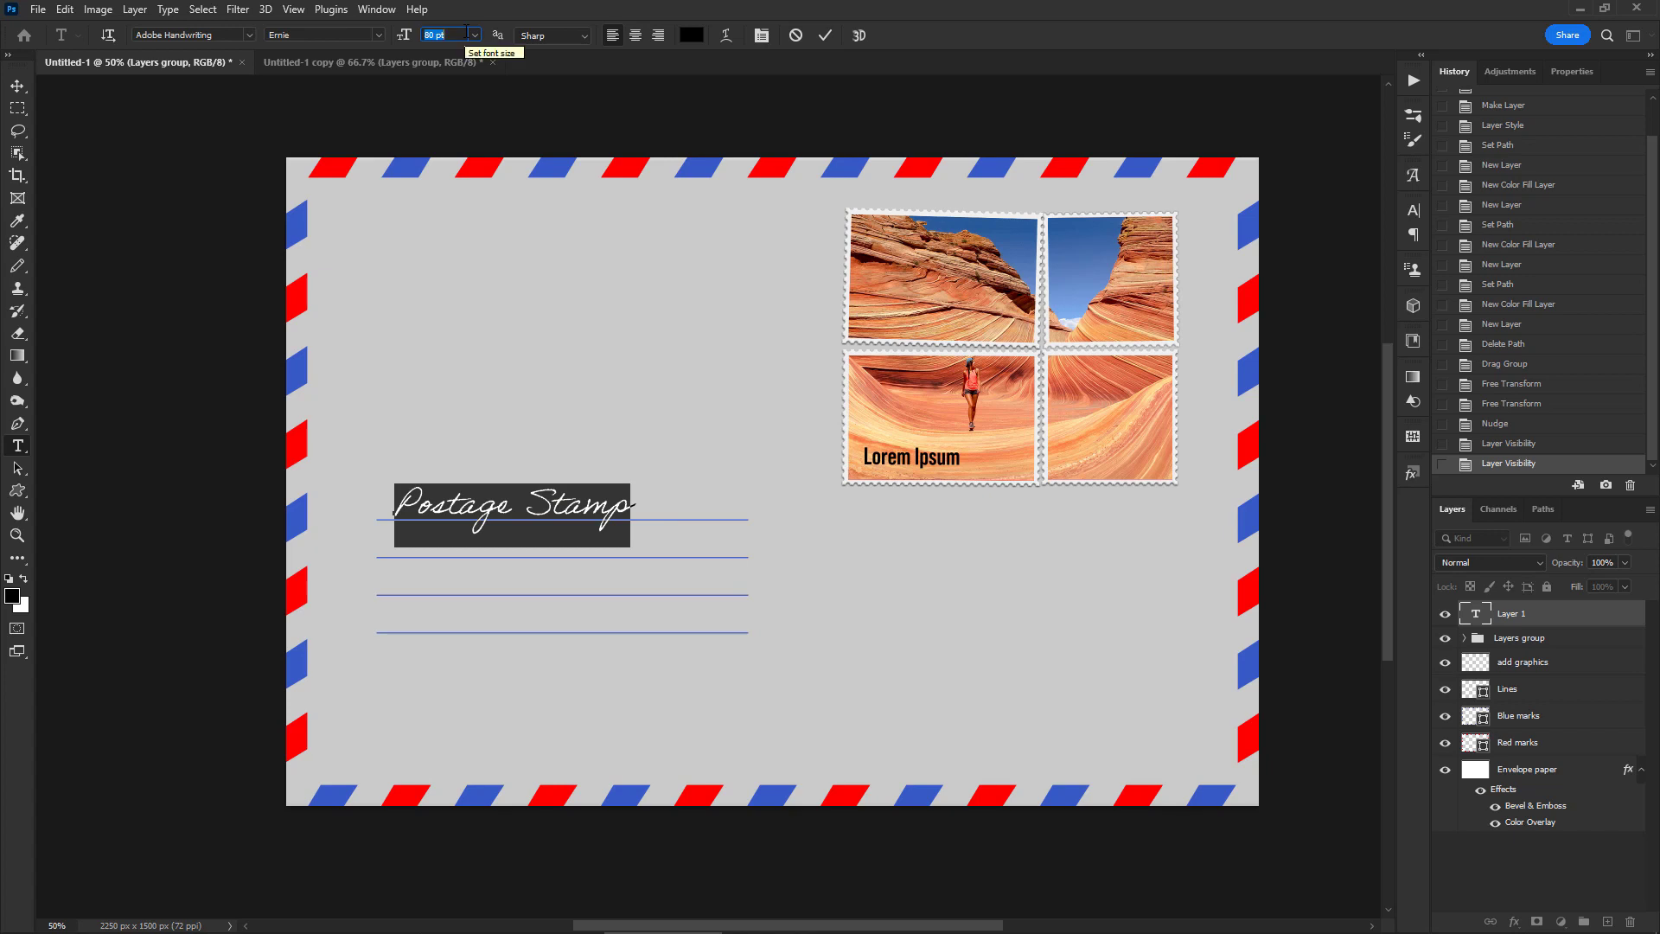
pyautogui.press('Return')
# - Add the lines "Photoshop actions" and "by PanosFX" below "Postage Stamp" and commit the text
pyautogui.click(628, 503)
pyautogui.press('Return')
pyautogui.write('Photoshop actions')
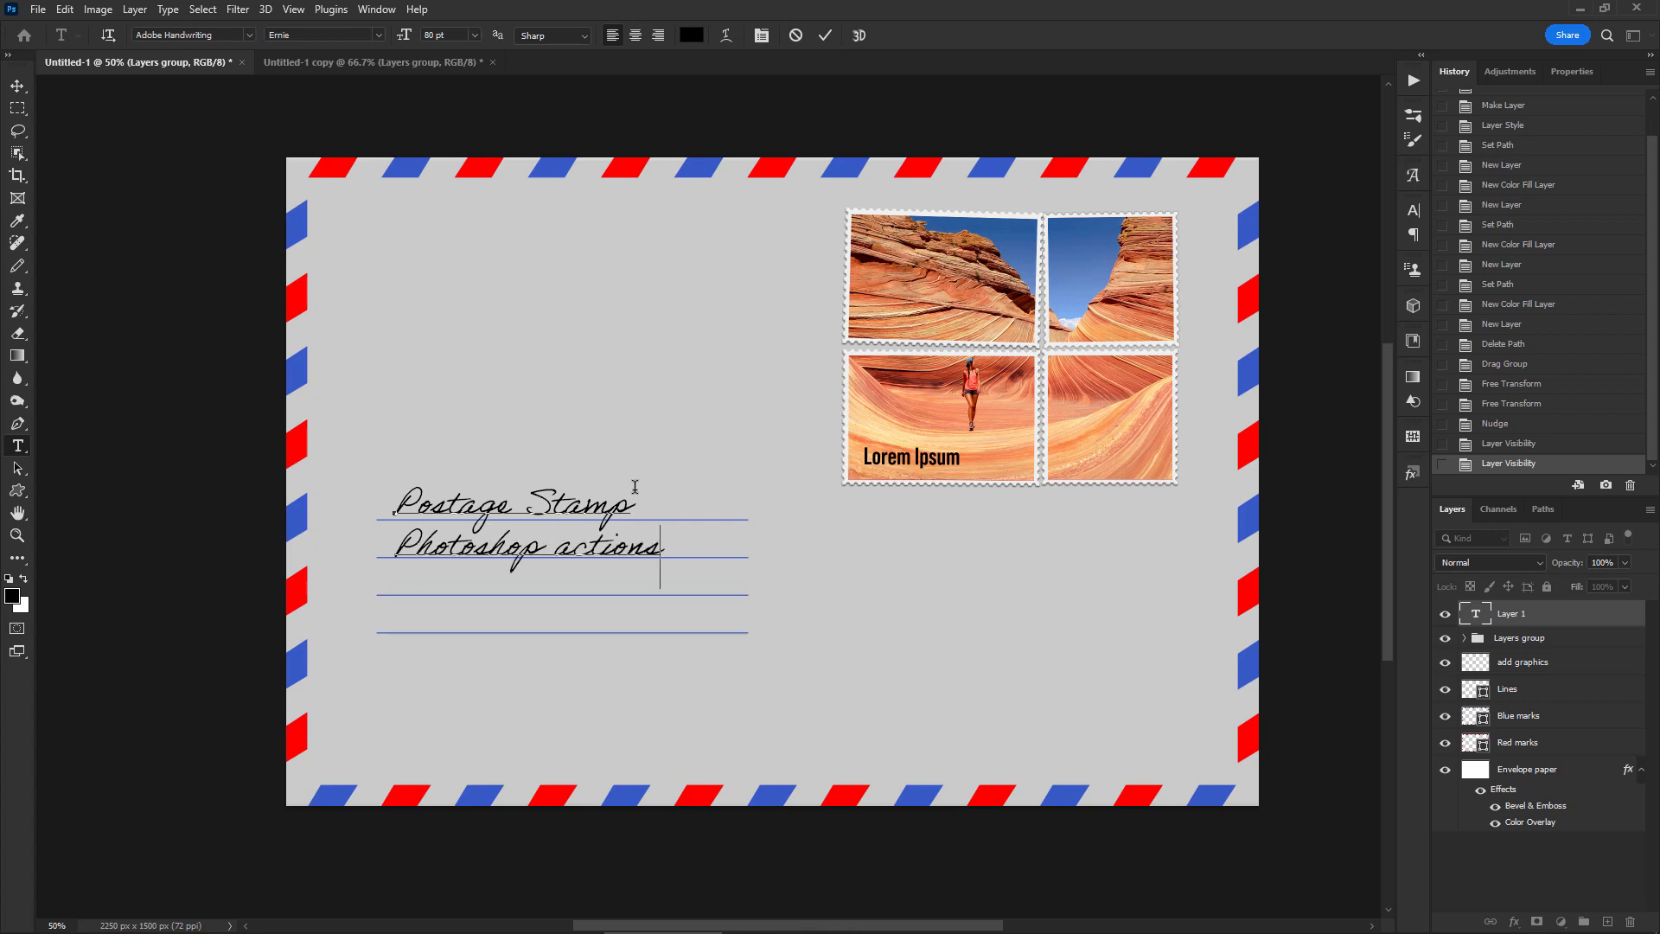
pyautogui.press('Return')
pyautogui.write('by PanosFX')
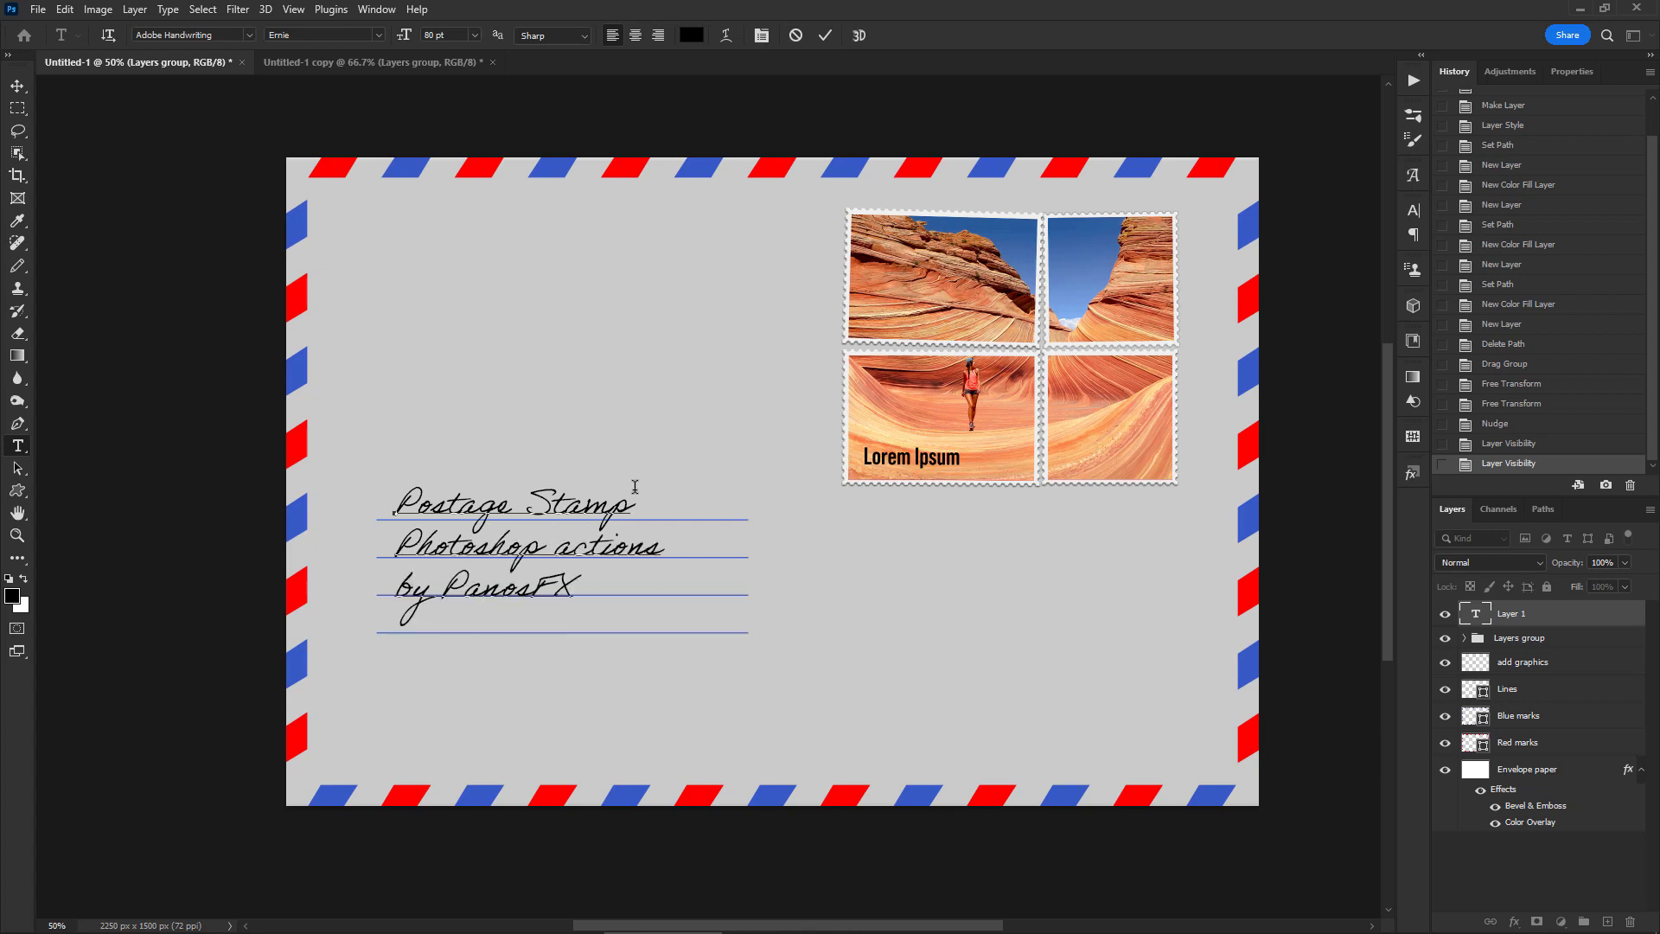
pyautogui.hotkey('ctrl', 'Return')
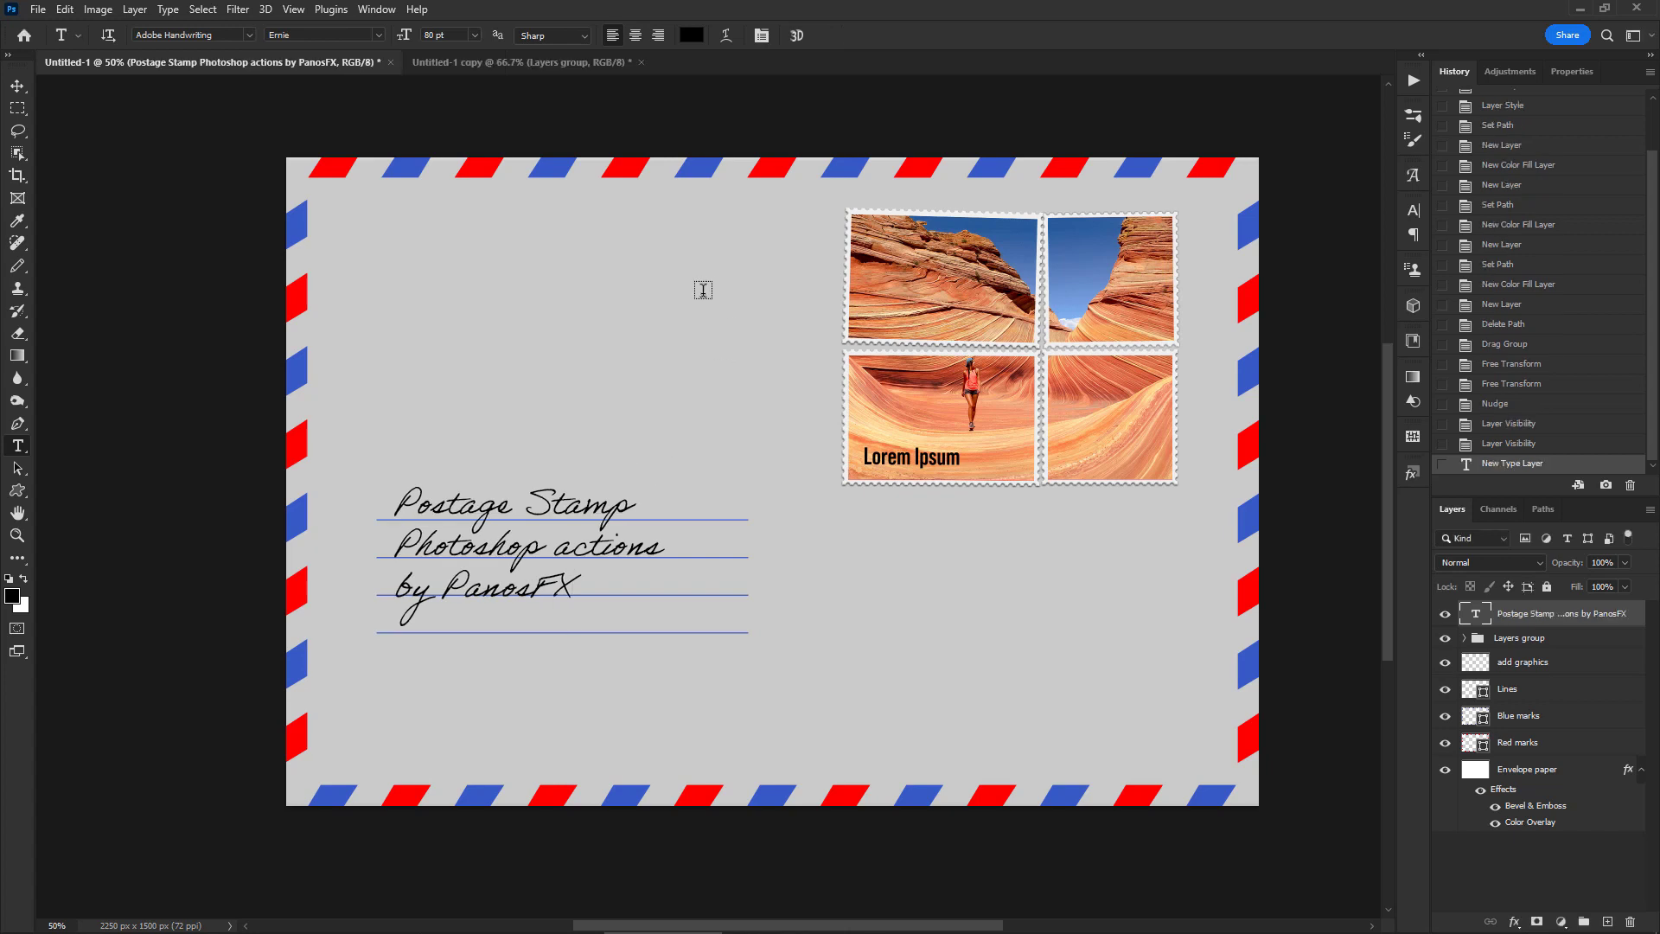
# - Change the handwritten address text's colour to dark blue #12336a
pyautogui.click(693, 37)
pyautogui.click(1105, 228)
pyautogui.click(1343, 189)
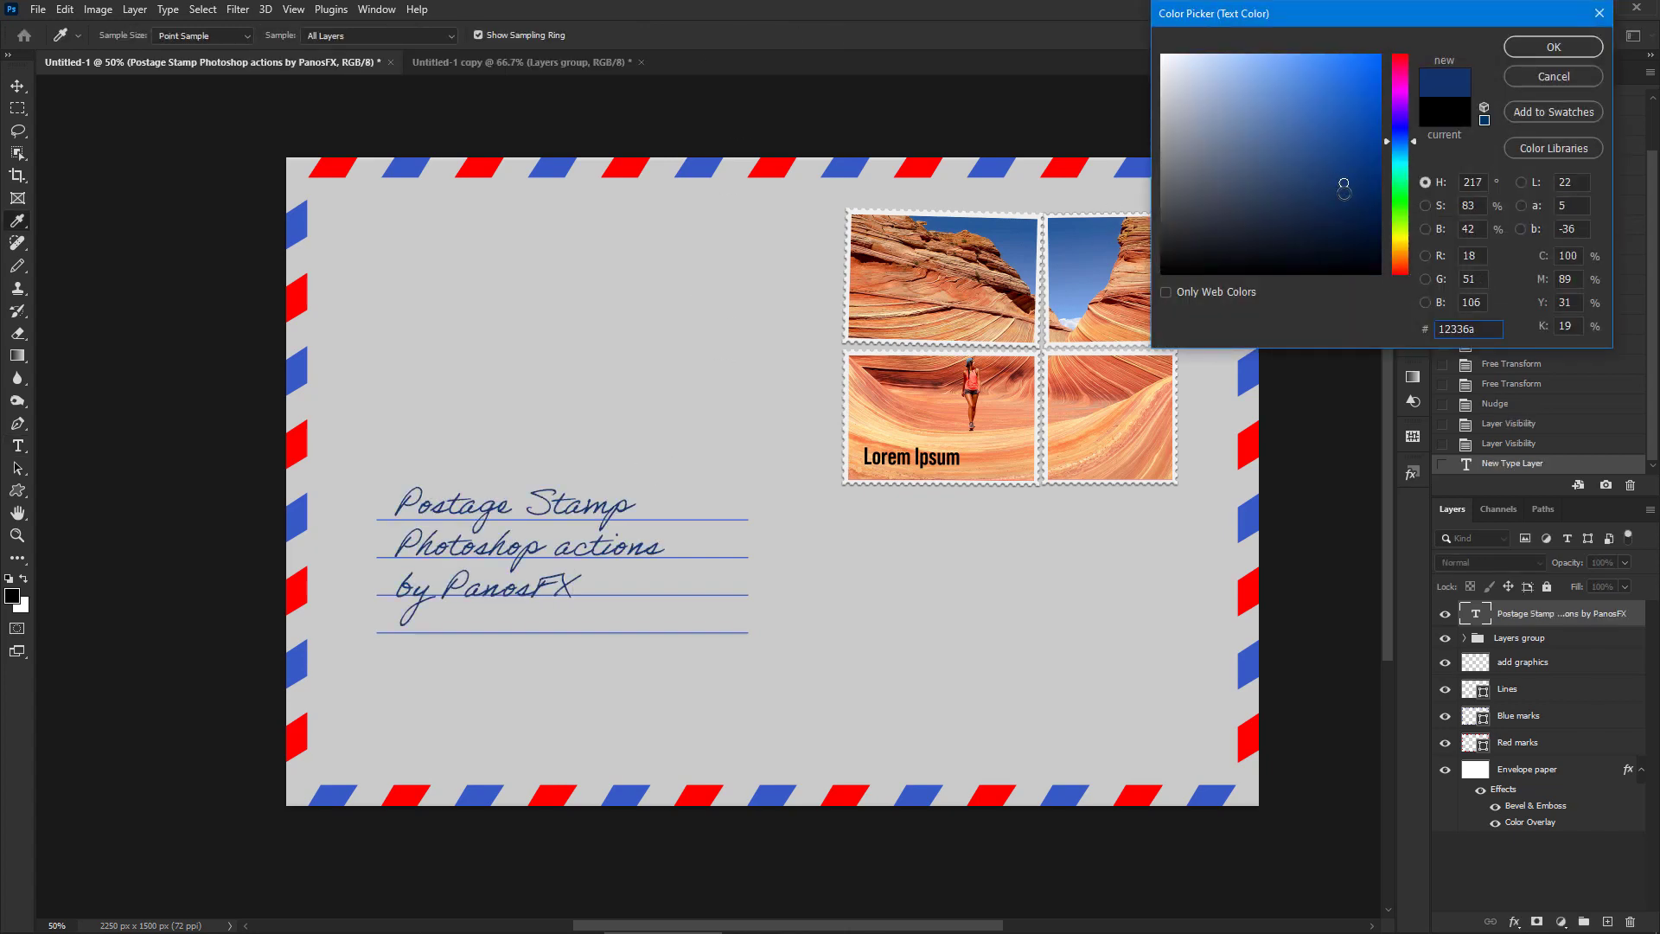
pyautogui.click(1535, 50)
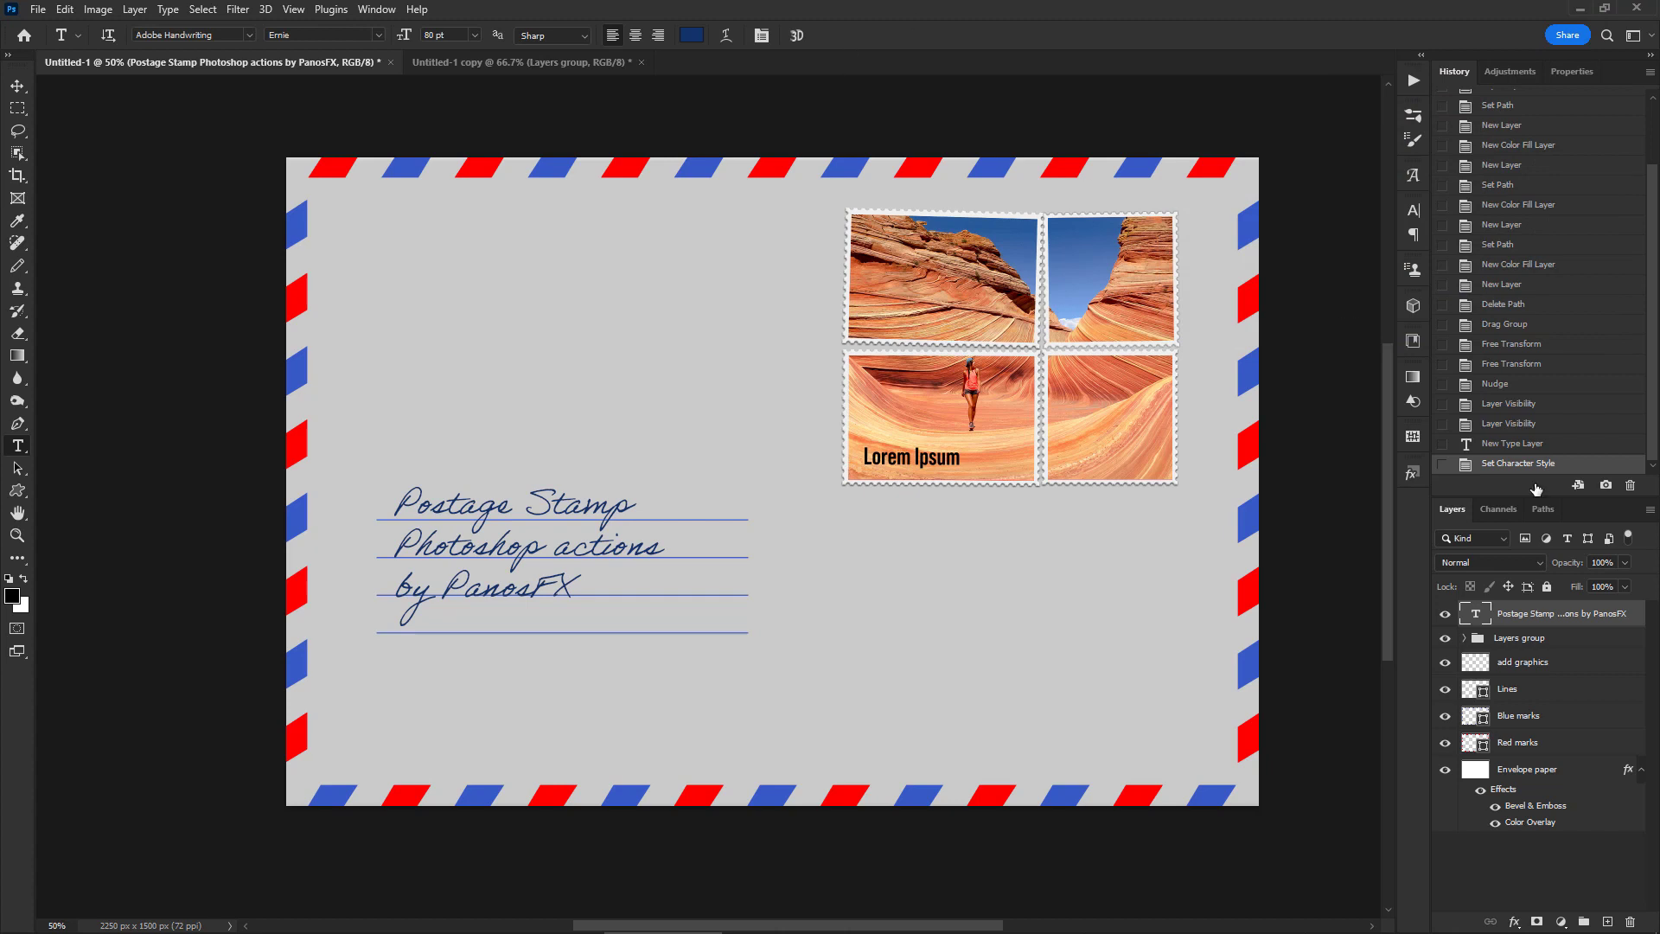
# - Try dark green #1b6b05 as the Blue marks layer's fill colour and discard the change
pyautogui.click(1531, 718)
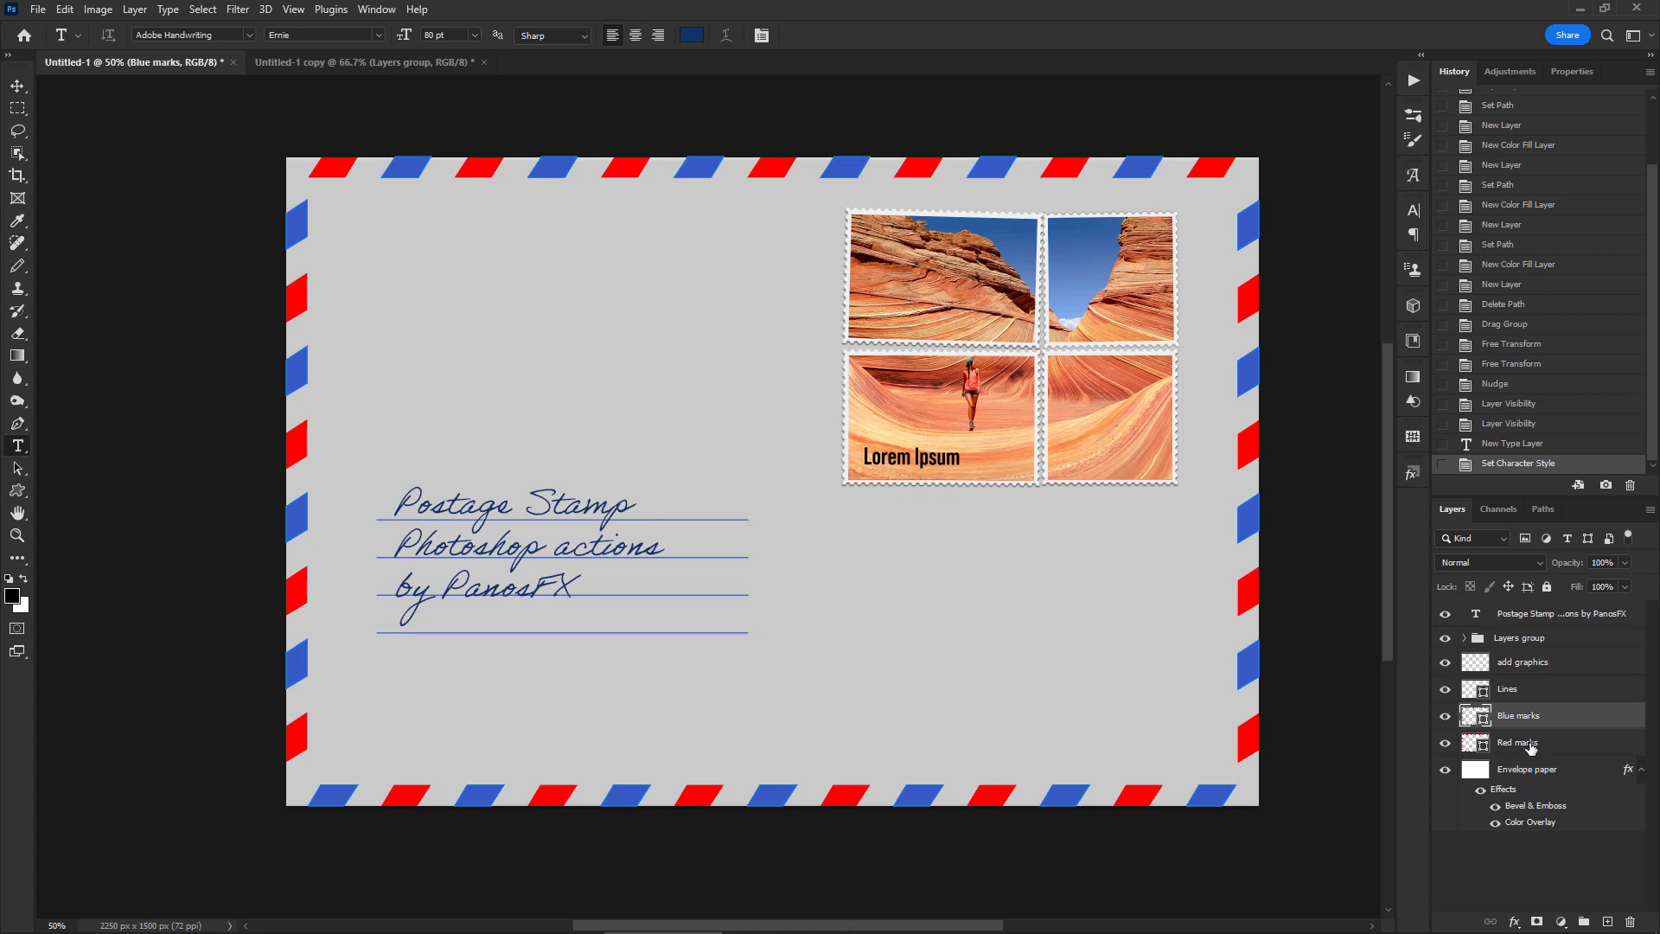
pyautogui.click(1530, 745)
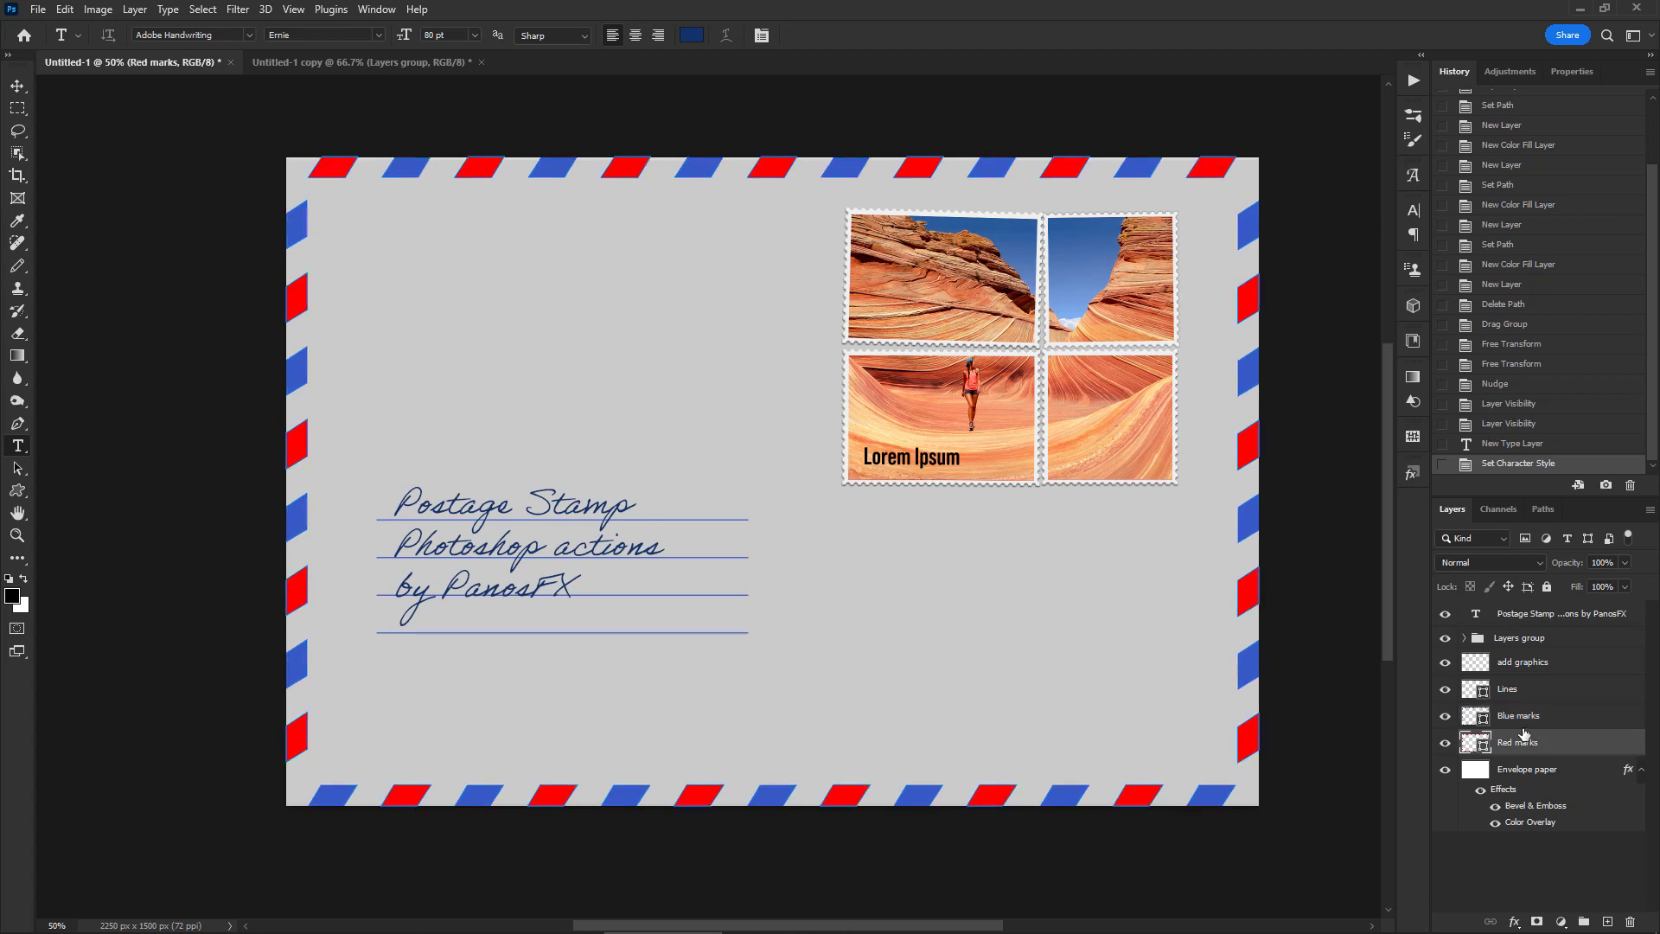
pyautogui.click(1470, 717)
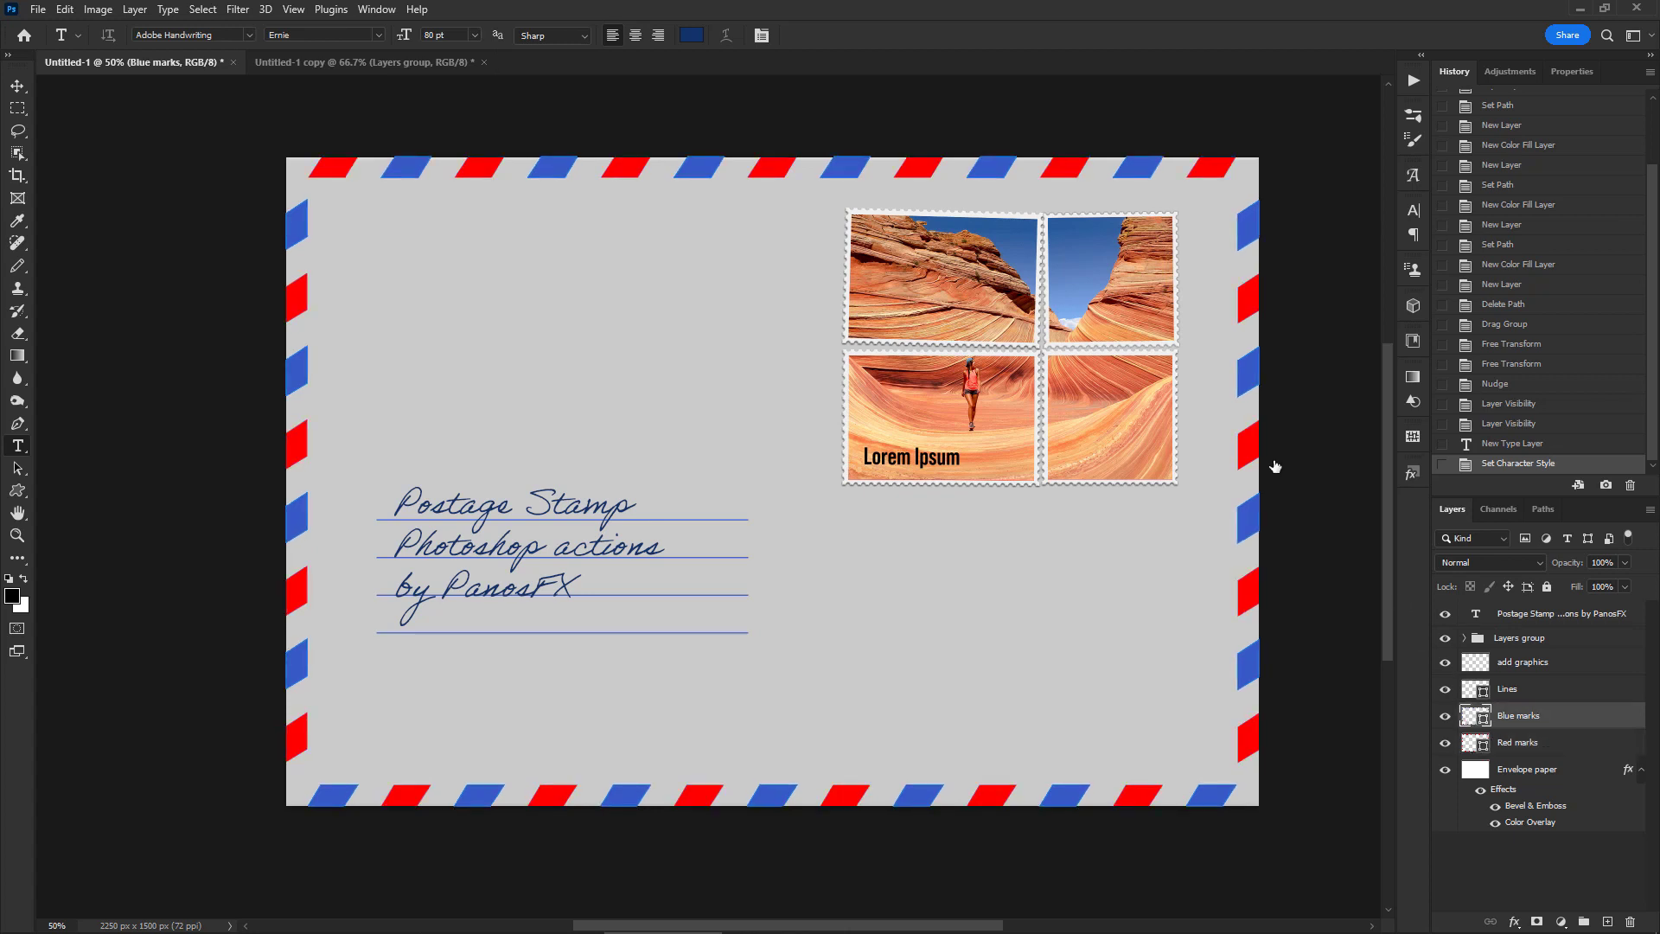
pyautogui.doubleClick(1475, 715)
pyautogui.click(1404, 207)
pyautogui.moveTo(1377, 168); pyautogui.dragTo(1370, 182)
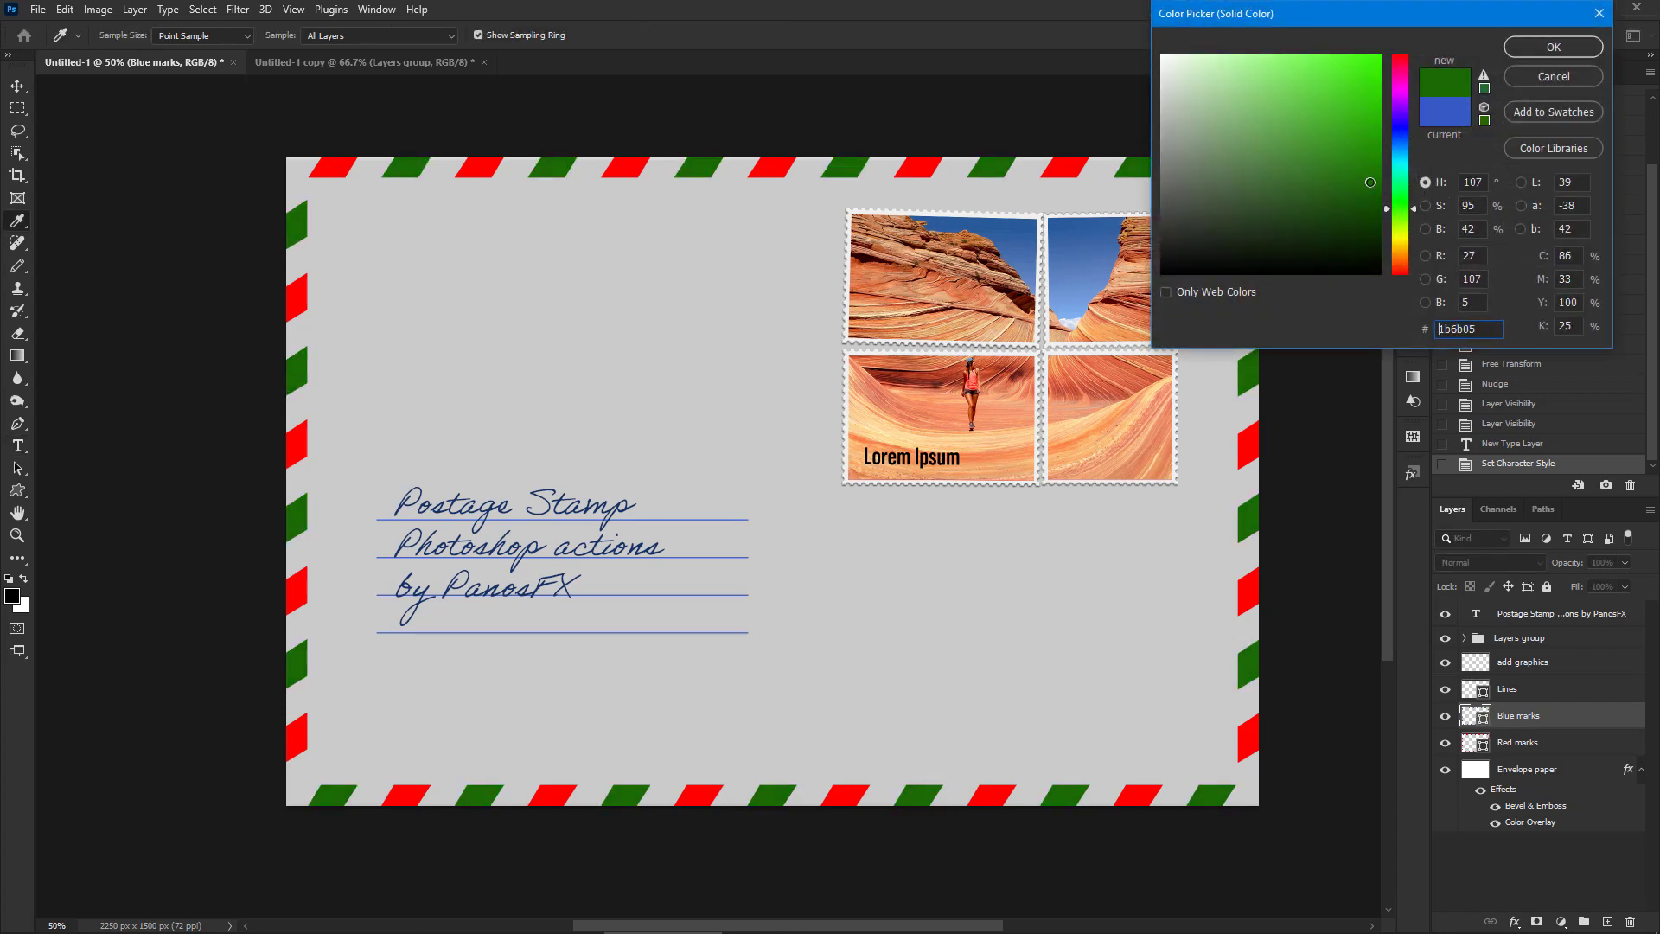
pyautogui.press('Escape')
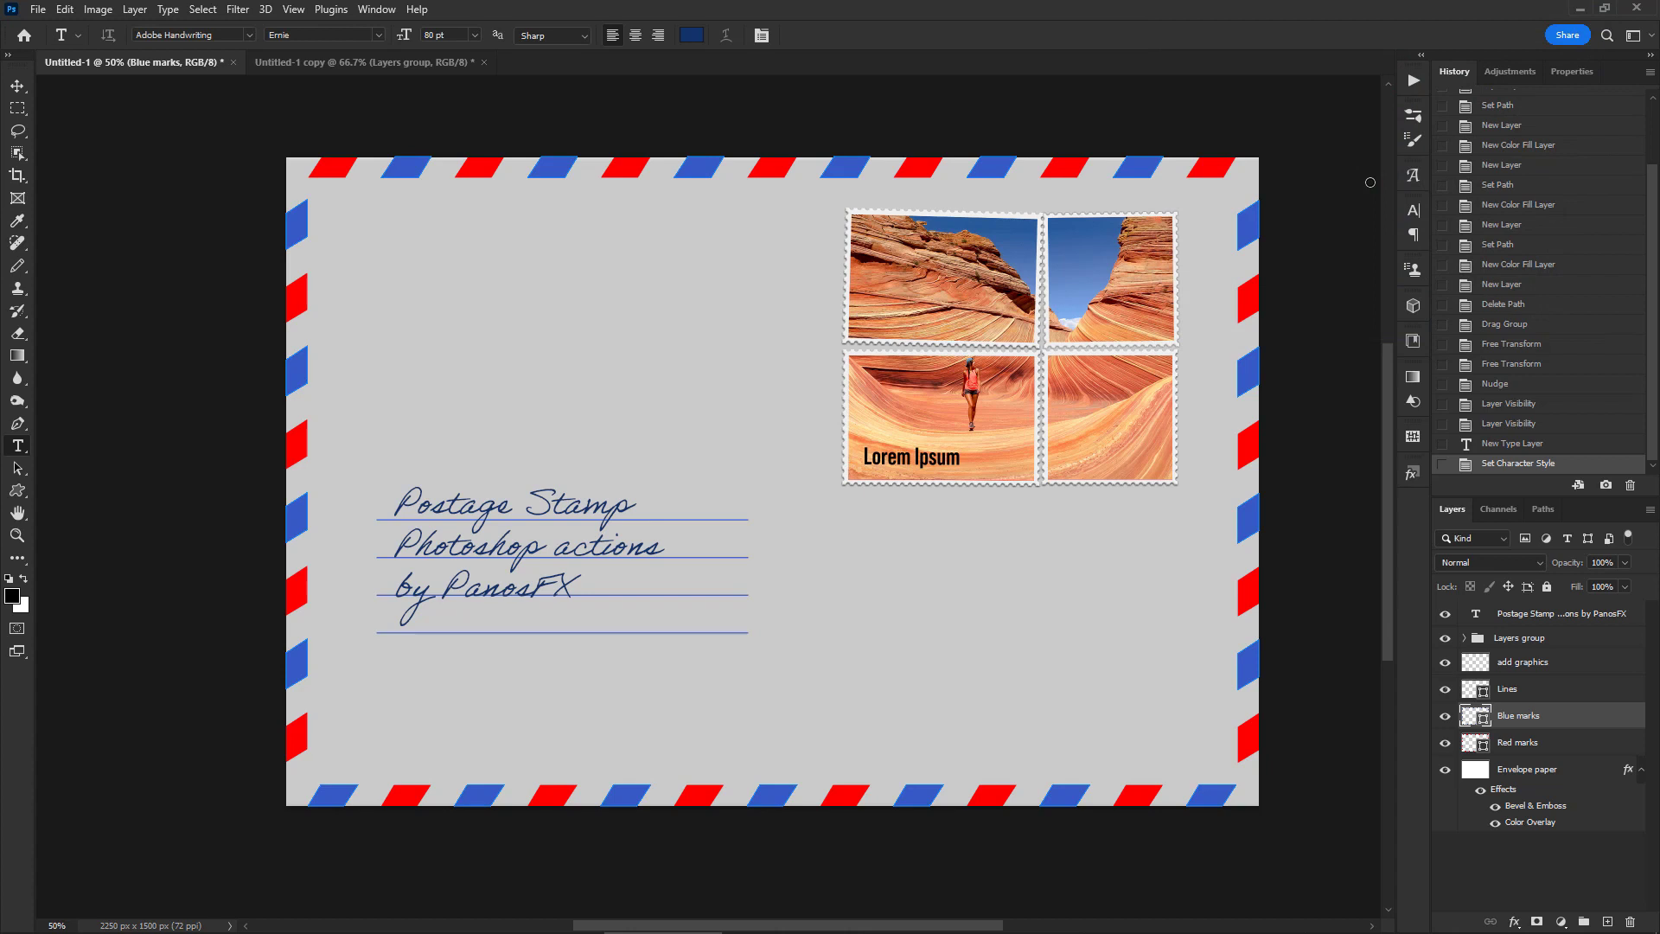
# - Change the Lines layer's fill colour to dark navy #25325f
pyautogui.doubleClick(1469, 690)
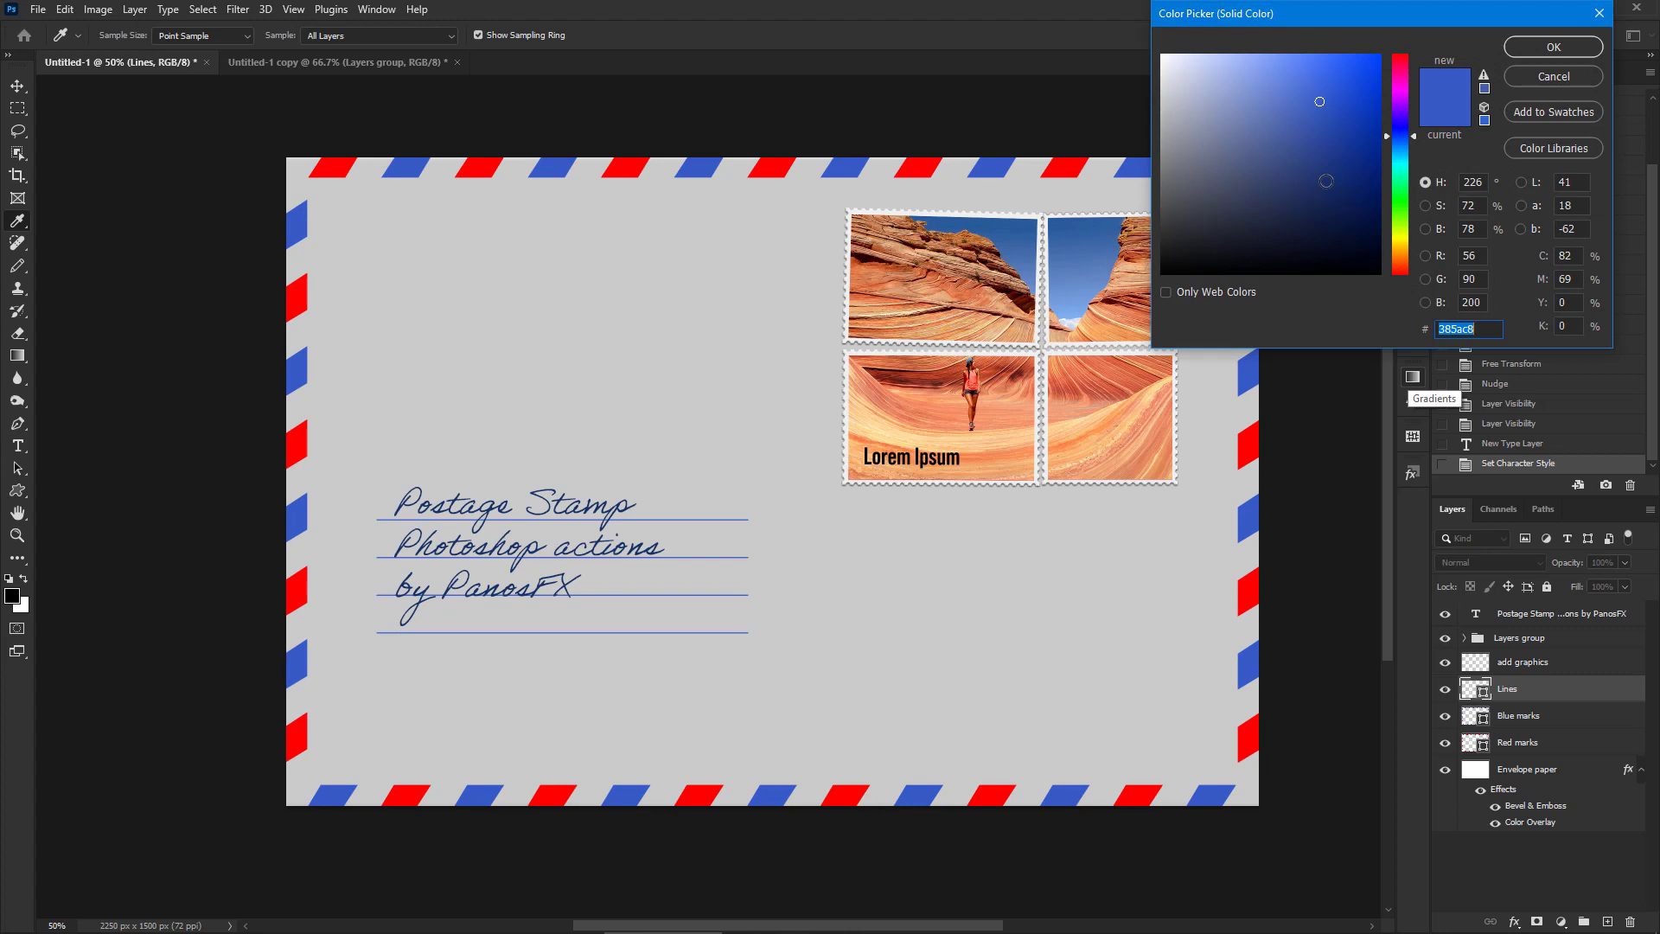
pyautogui.click(1311, 175)
pyautogui.click(1252, 223)
pyautogui.click(1297, 194)
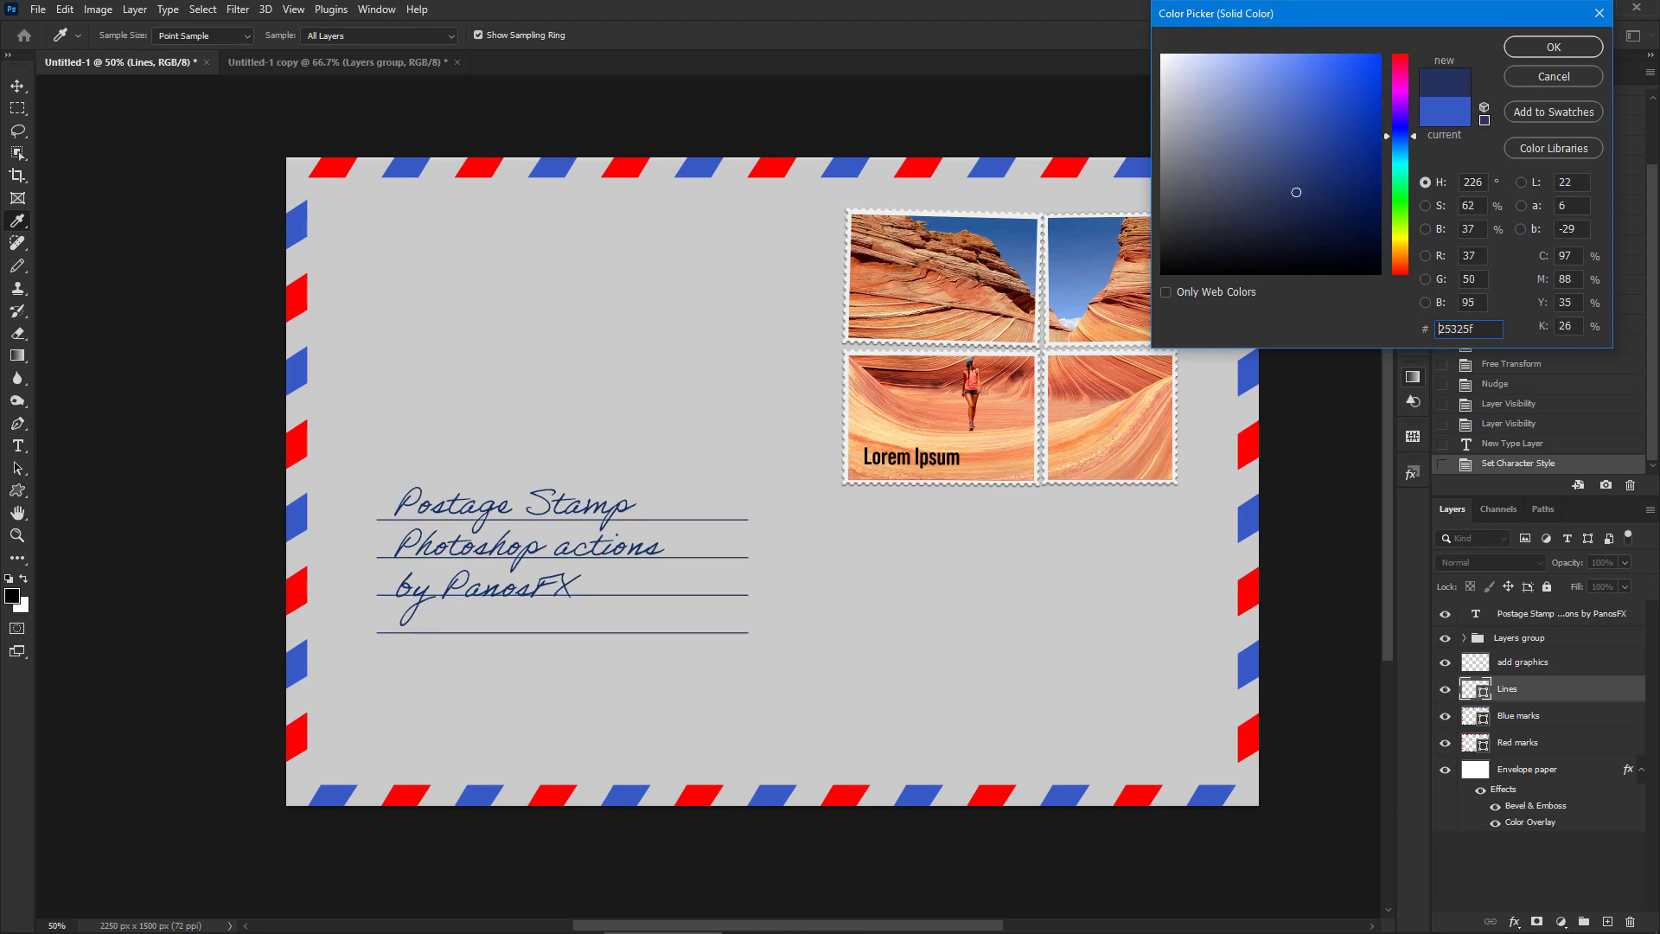
pyautogui.click(1554, 46)
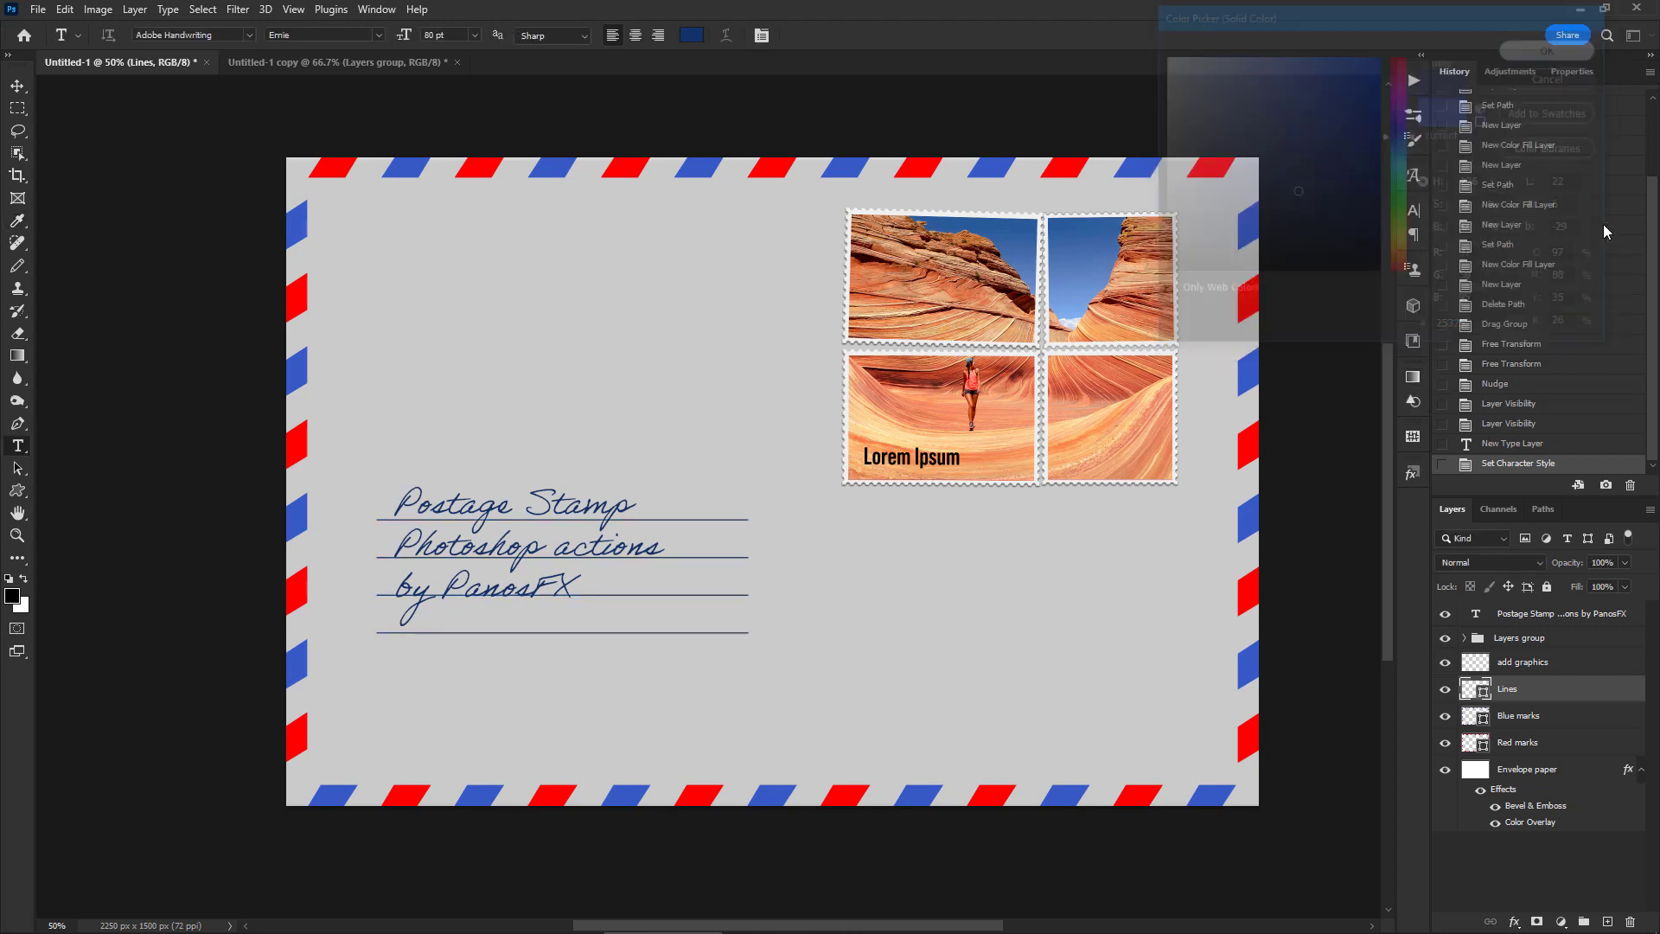
# - Run the Round Postmark 1 action on the envelope document with the add graphics layer selected
pyautogui.click(1414, 79)
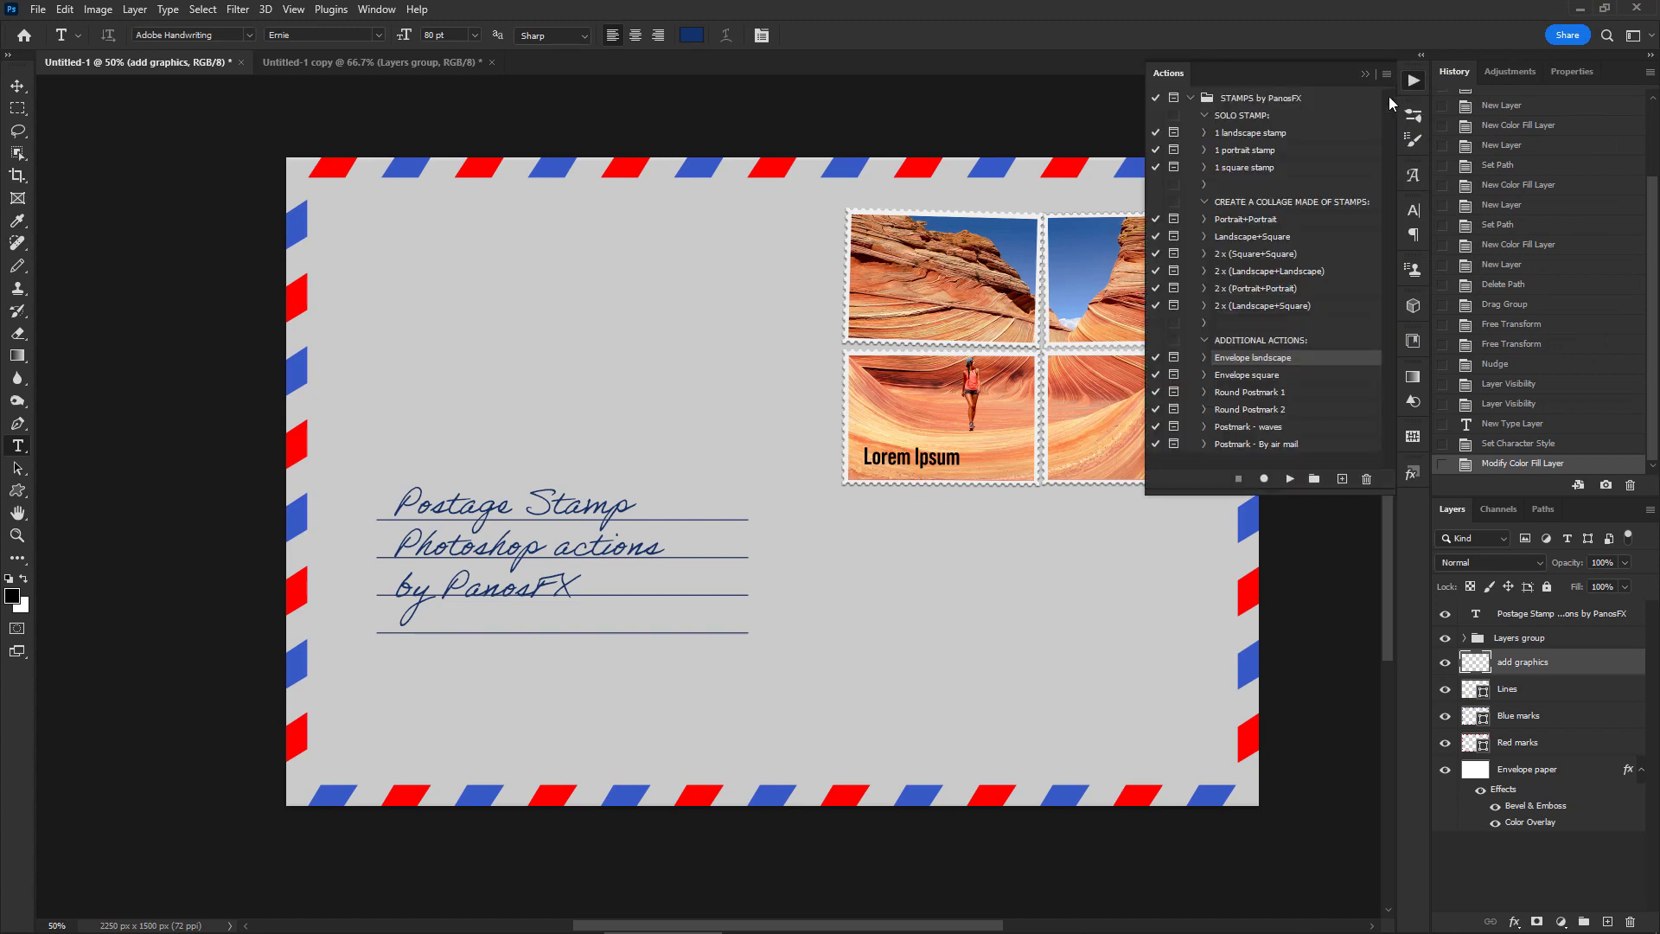
pyautogui.click(1251, 393)
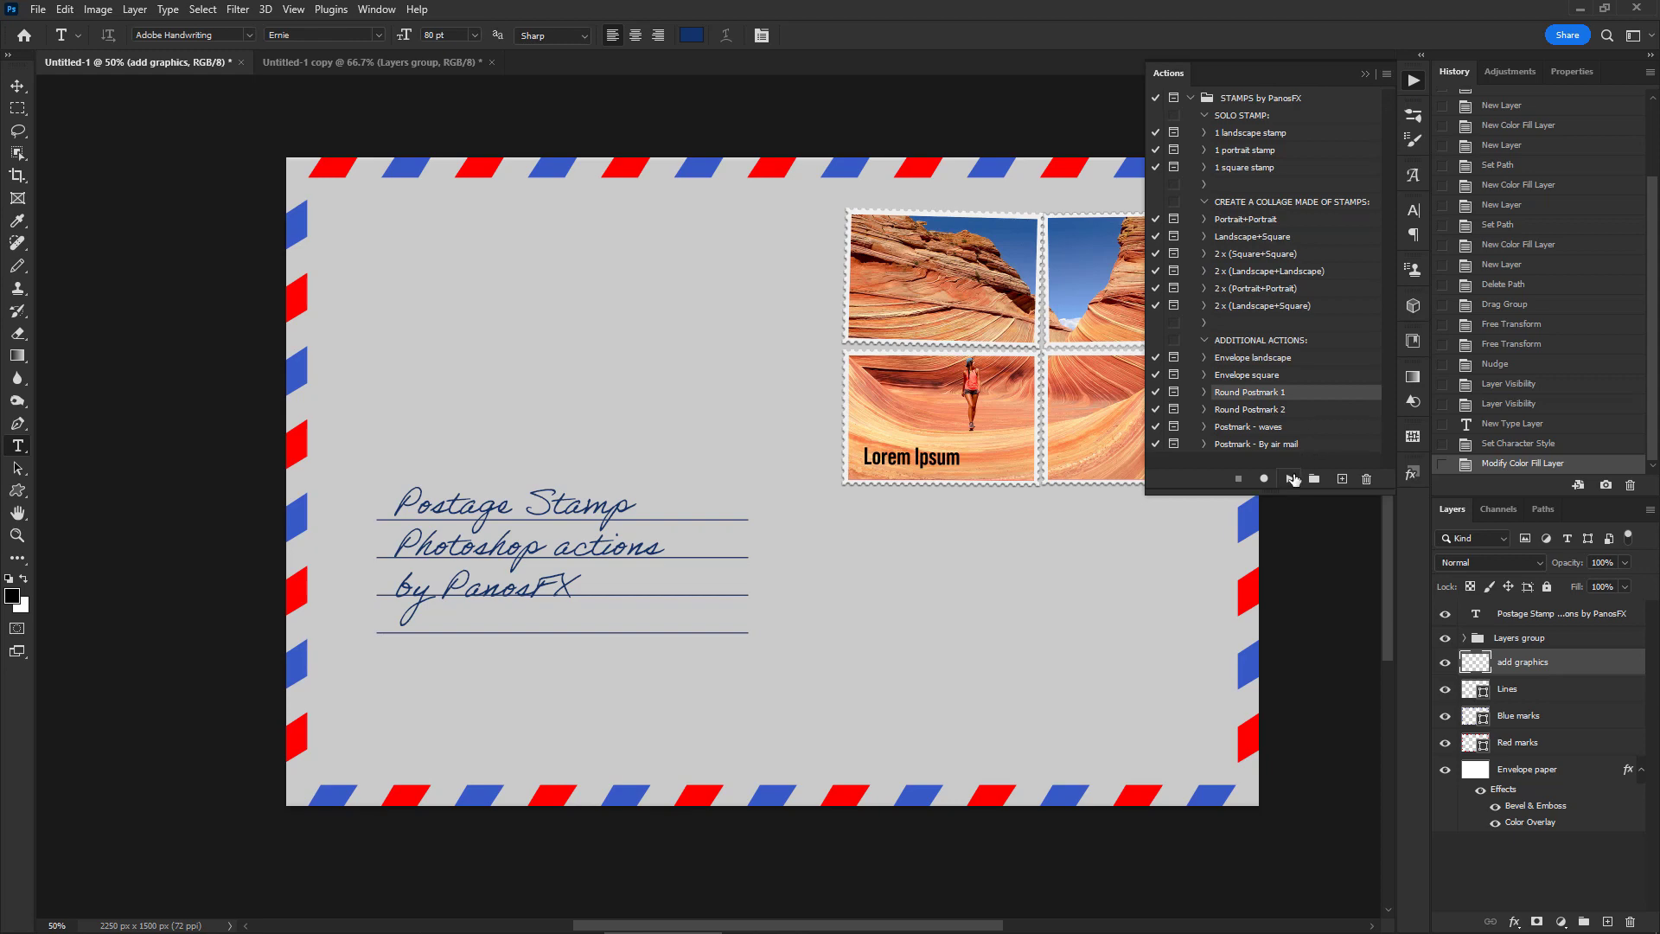
pyautogui.click(1291, 479)
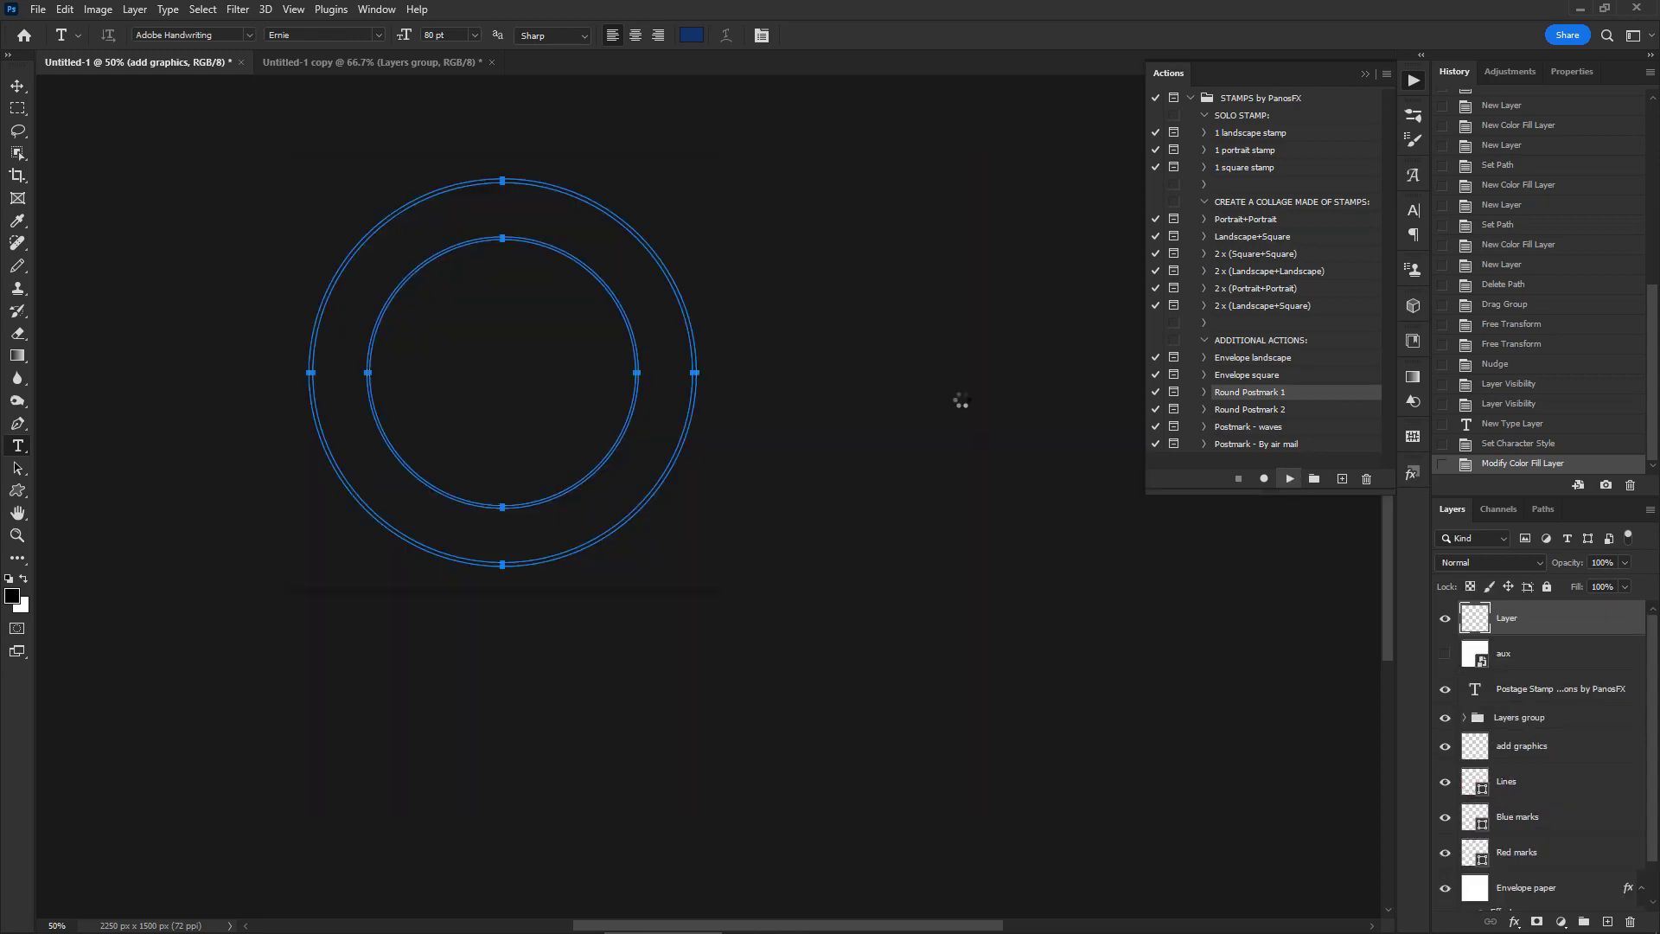
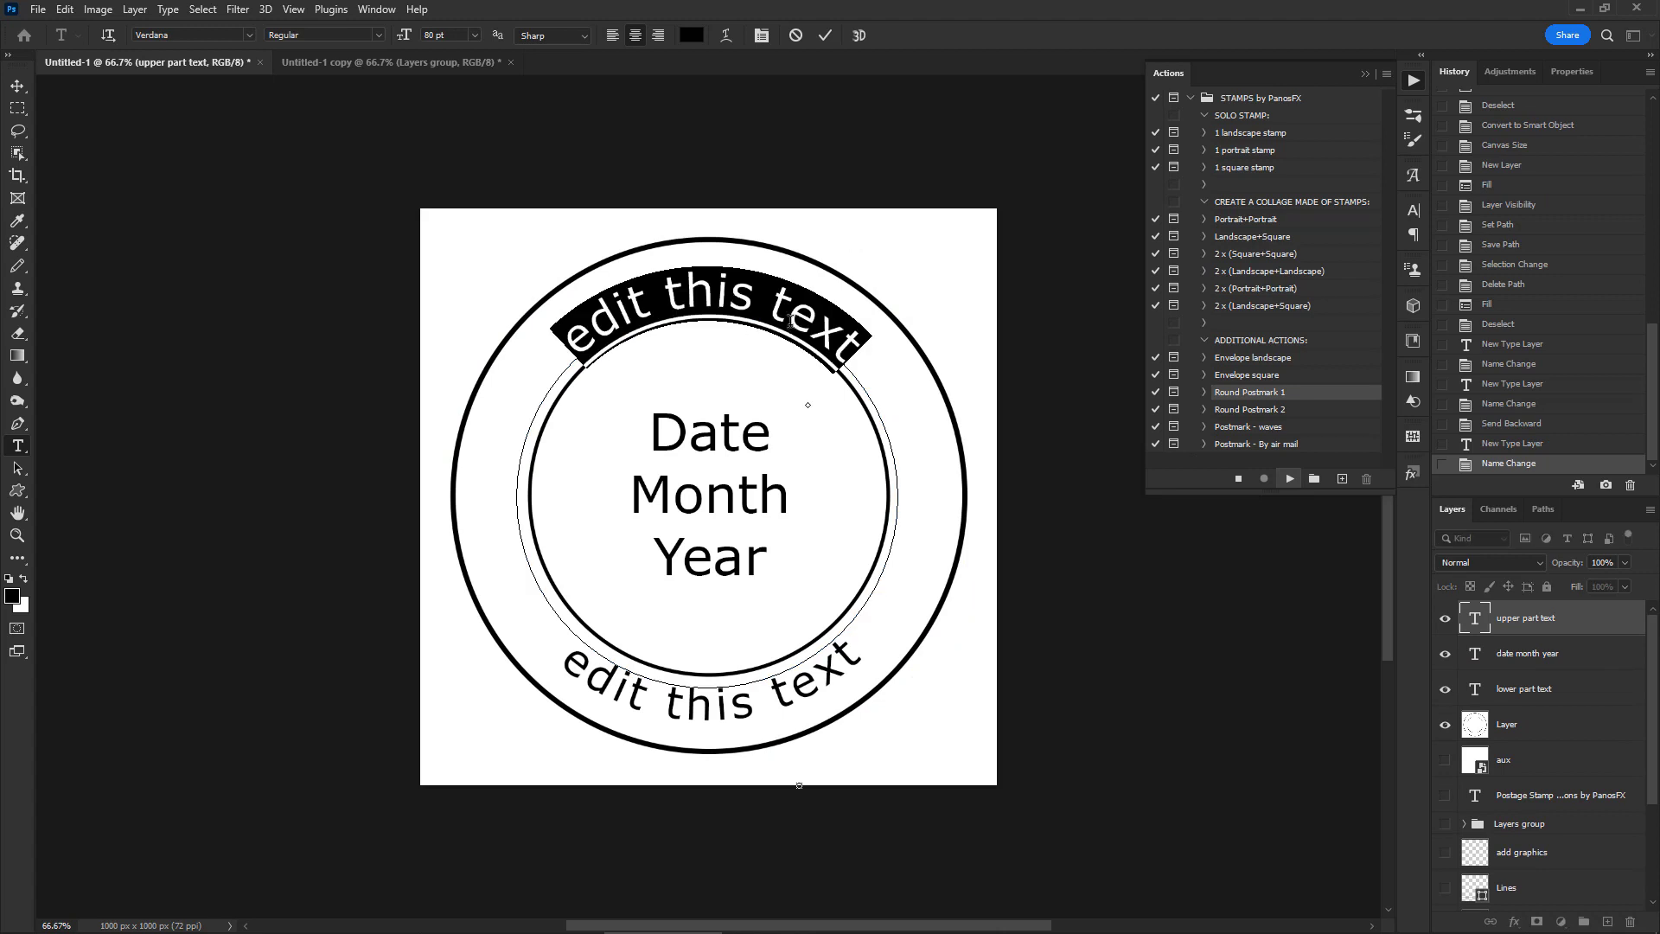
# - Keep the placeholder text in the upper, lower and centre parts of Round Postmark 1
pyautogui.hotkey('ctrl', 'Return')
pyautogui.press('Return')
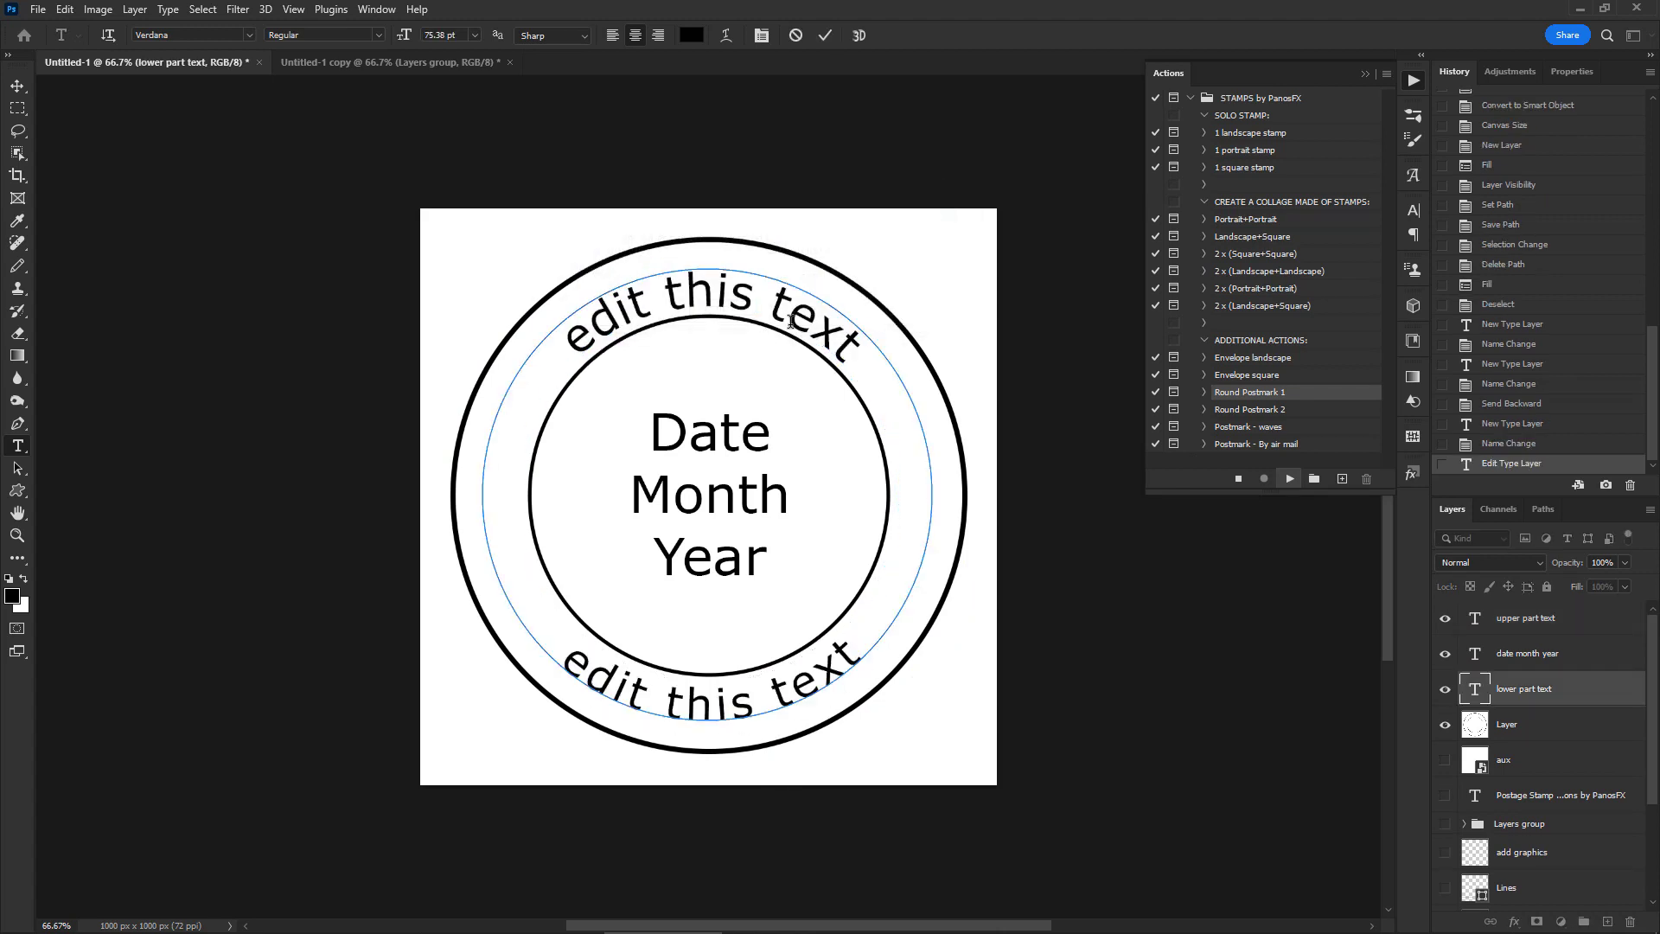
pyautogui.click(791, 321)
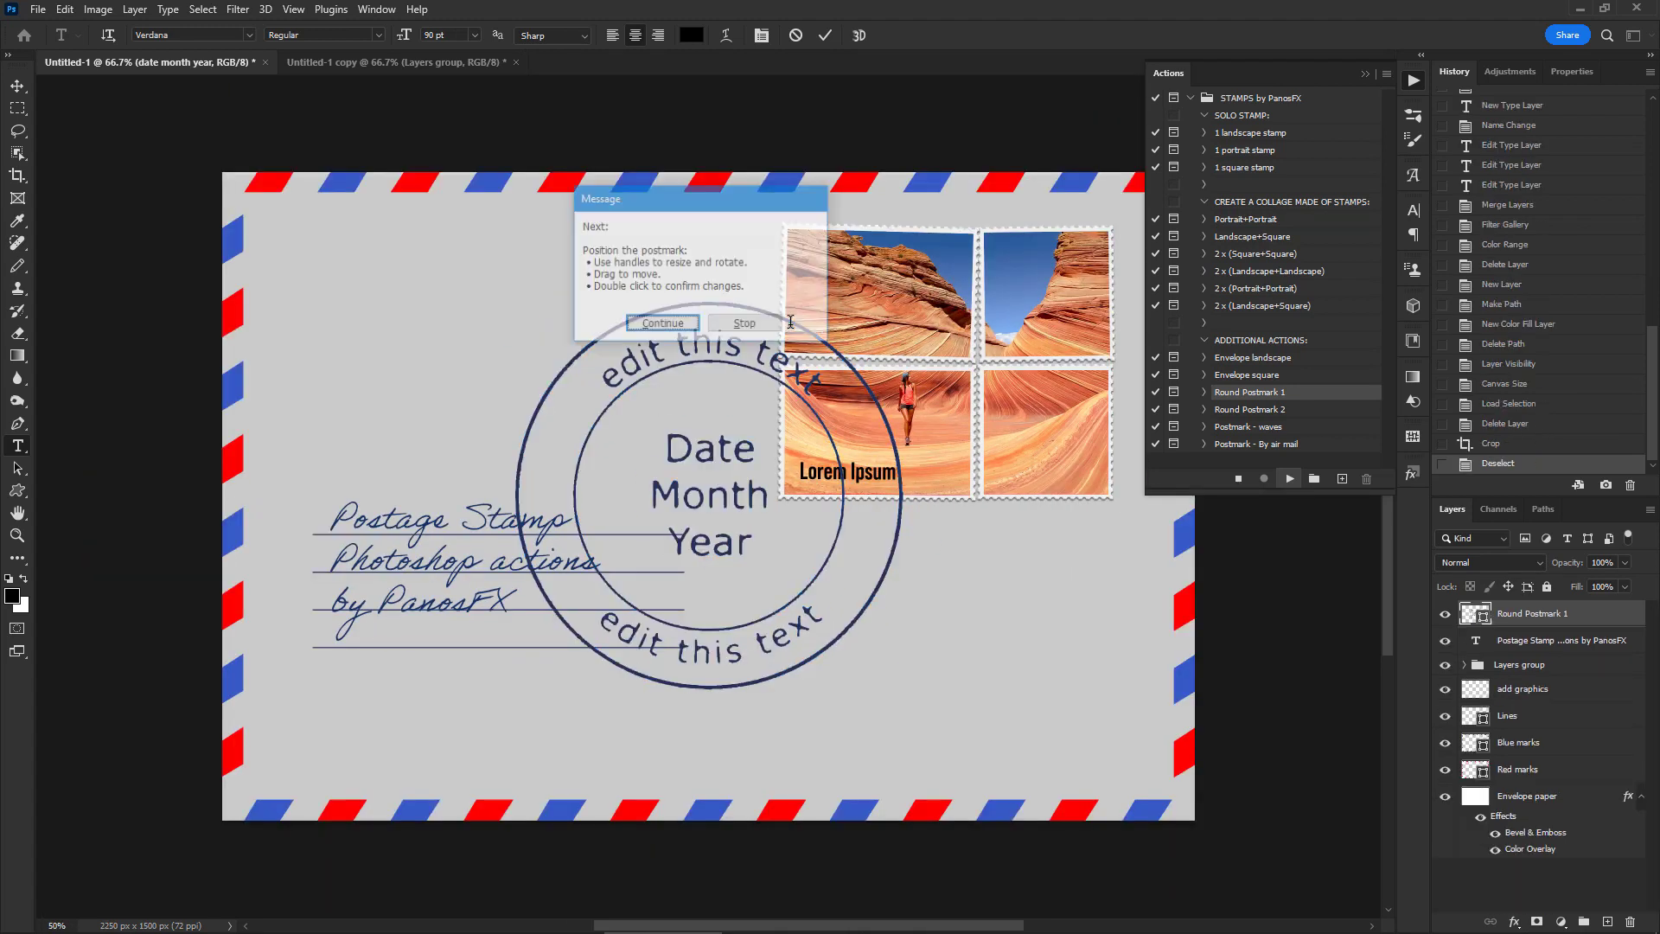
pyautogui.click(792, 320)
# - Scale Round Postmark 1 to about 33%, rotate it about 2.6° and place it overlapping the edge of the top-left stamp
pyautogui.moveTo(766, 554); pyautogui.dragTo(814, 572)
pyautogui.moveTo(765, 493); pyautogui.dragTo(797, 294)
pyautogui.press('Return')
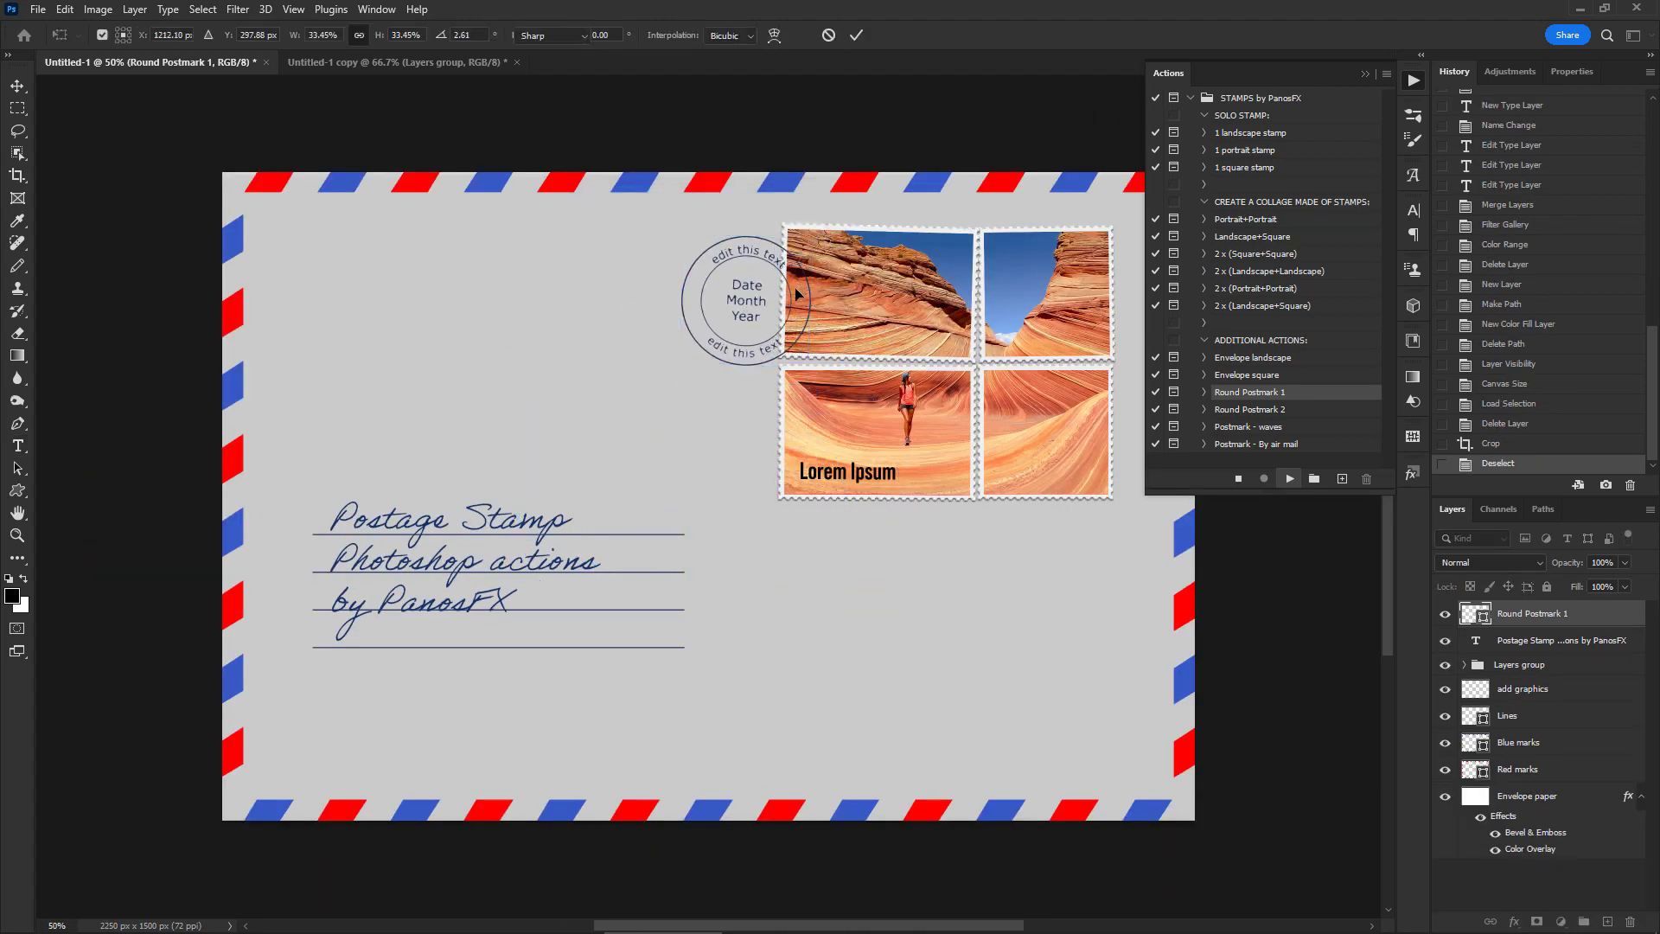
# - Set Round Postmark 1's fill colour to dark grey and finish the action
pyautogui.click(763, 296)
pyautogui.click(1352, 184)
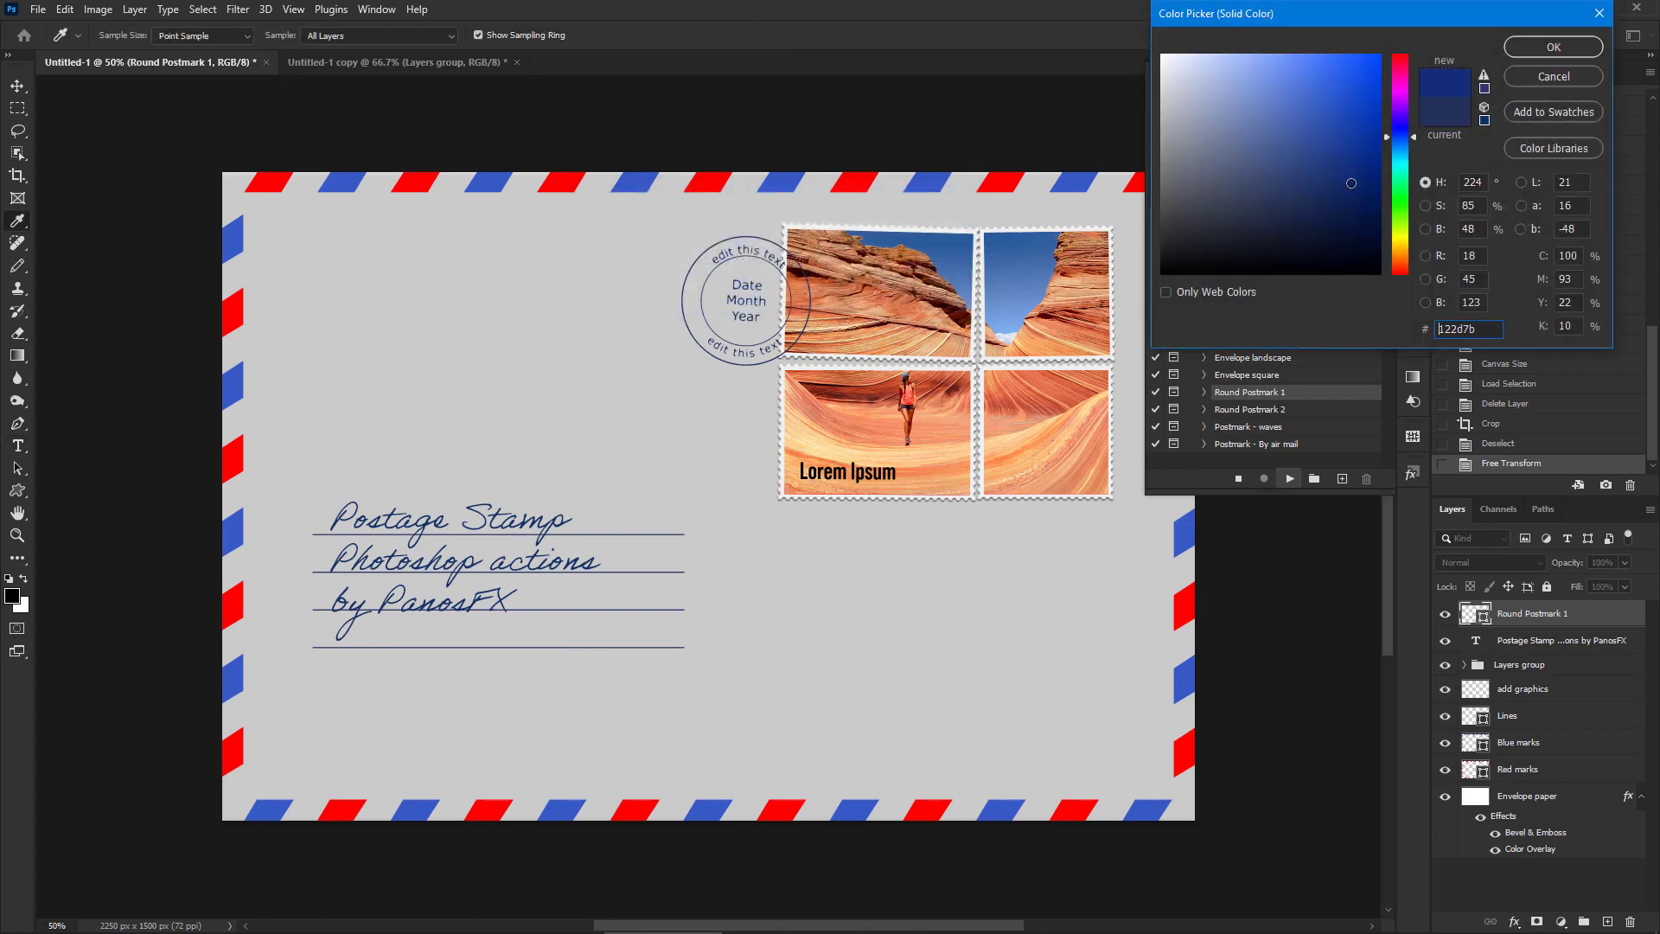
pyautogui.click(1553, 46)
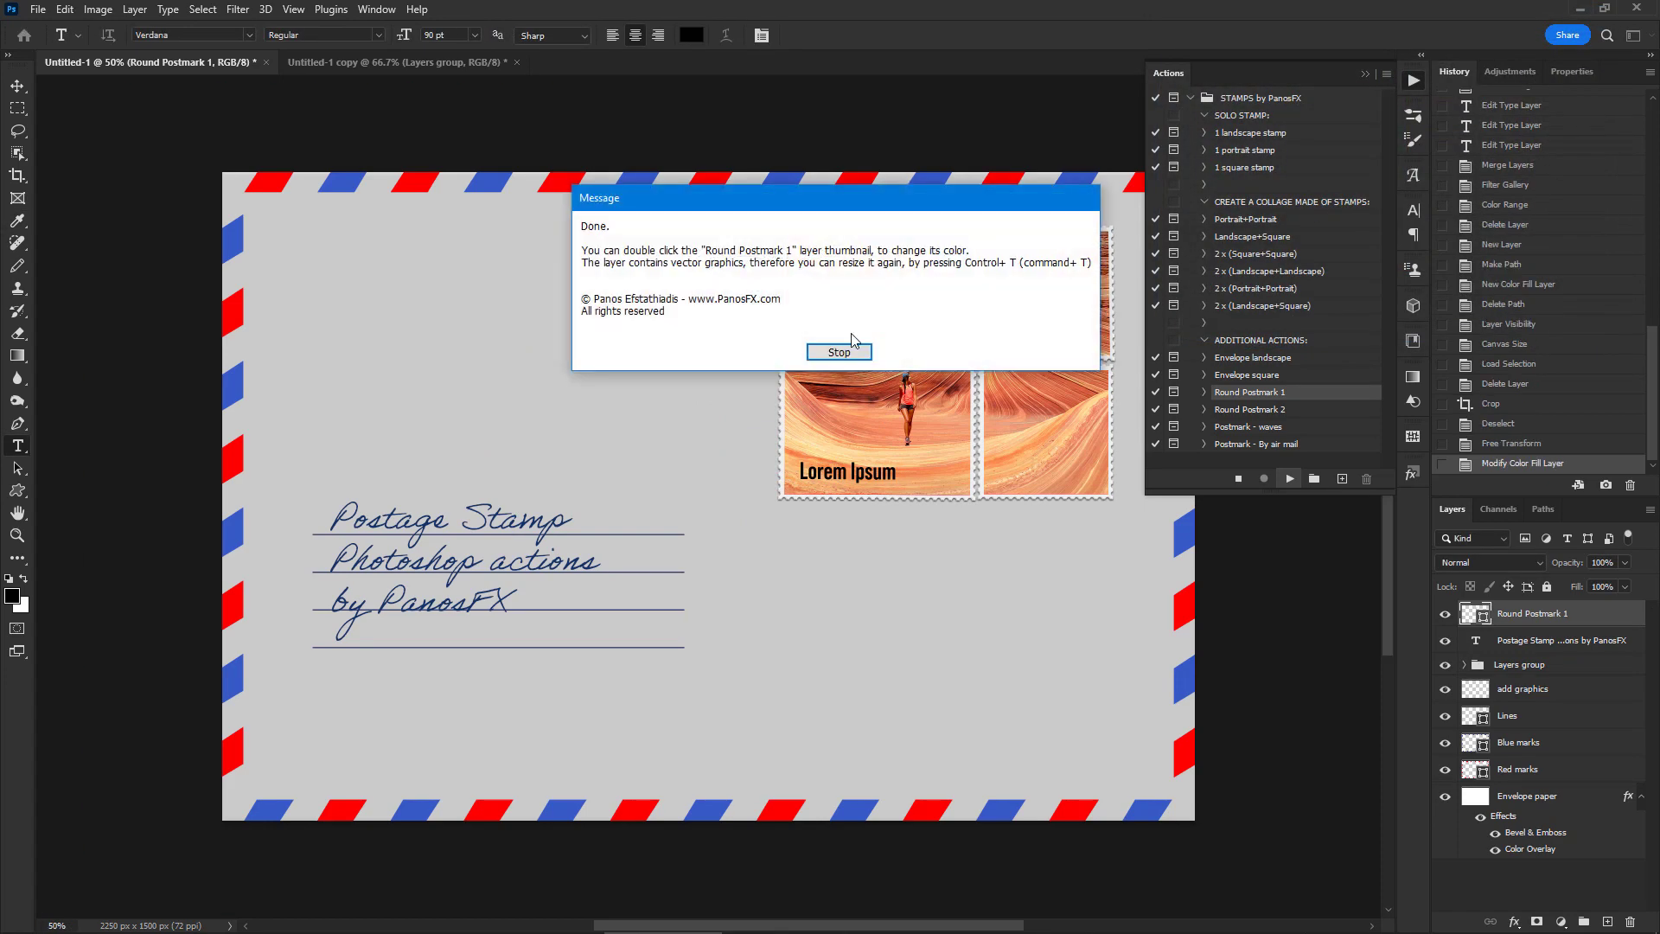
pyautogui.click(852, 351)
# - Run the Round Postmark 2 action with "my custom text" as the upper text, keeping the default lower text
pyautogui.click(1245, 411)
pyautogui.click(1290, 479)
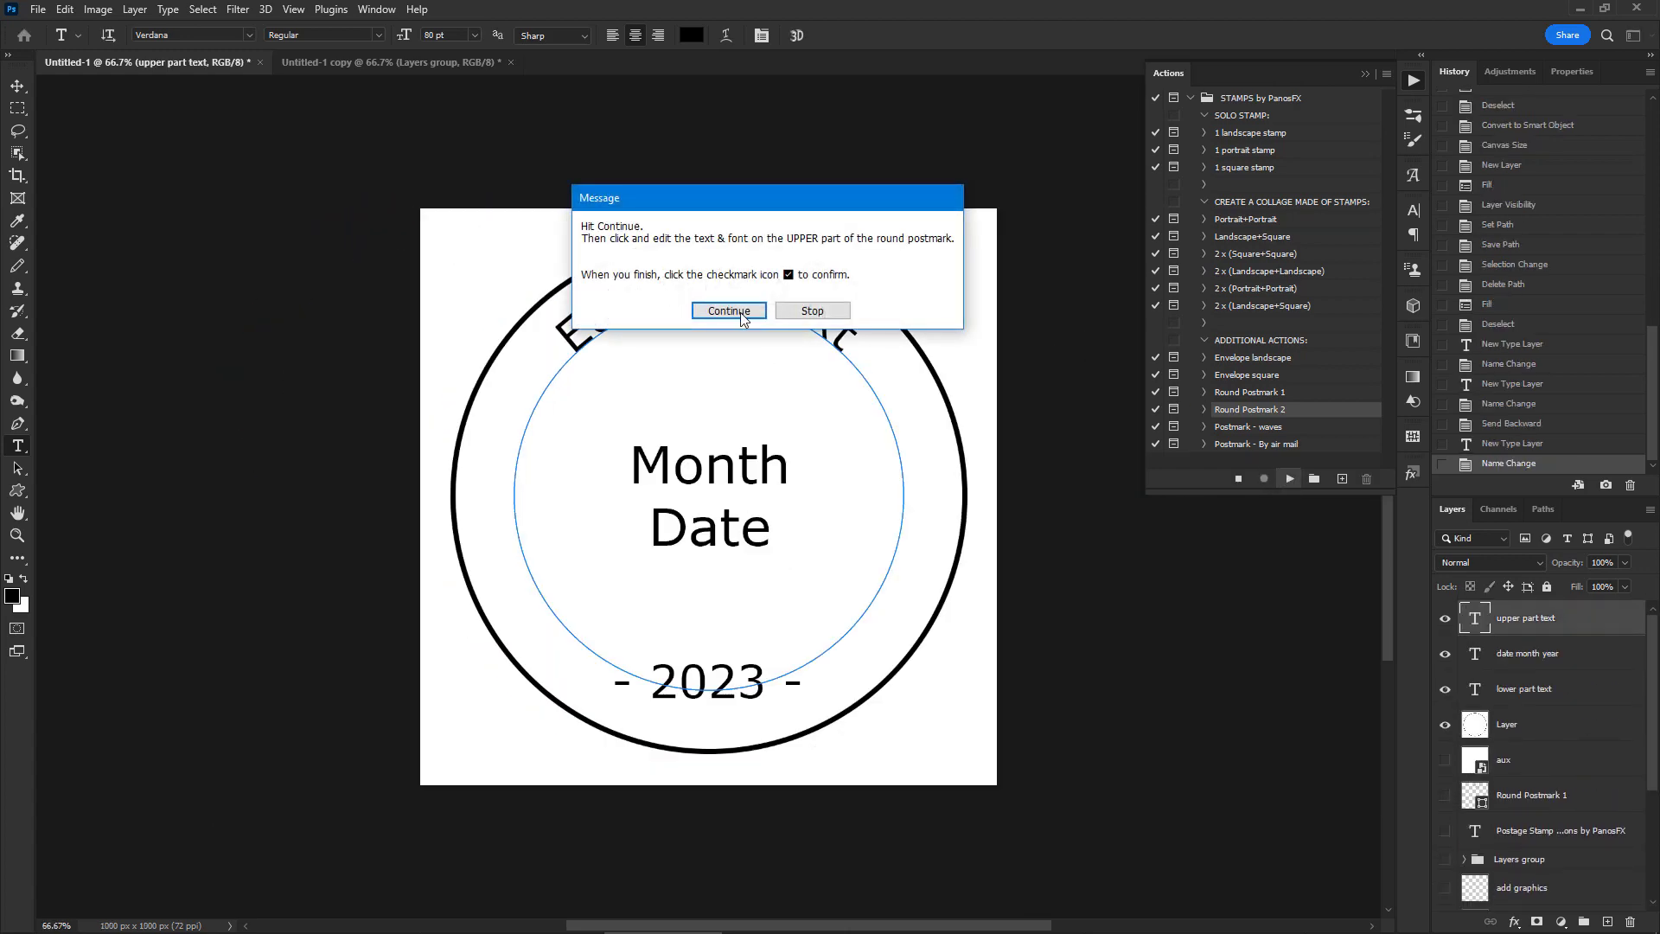
pyautogui.click(749, 311)
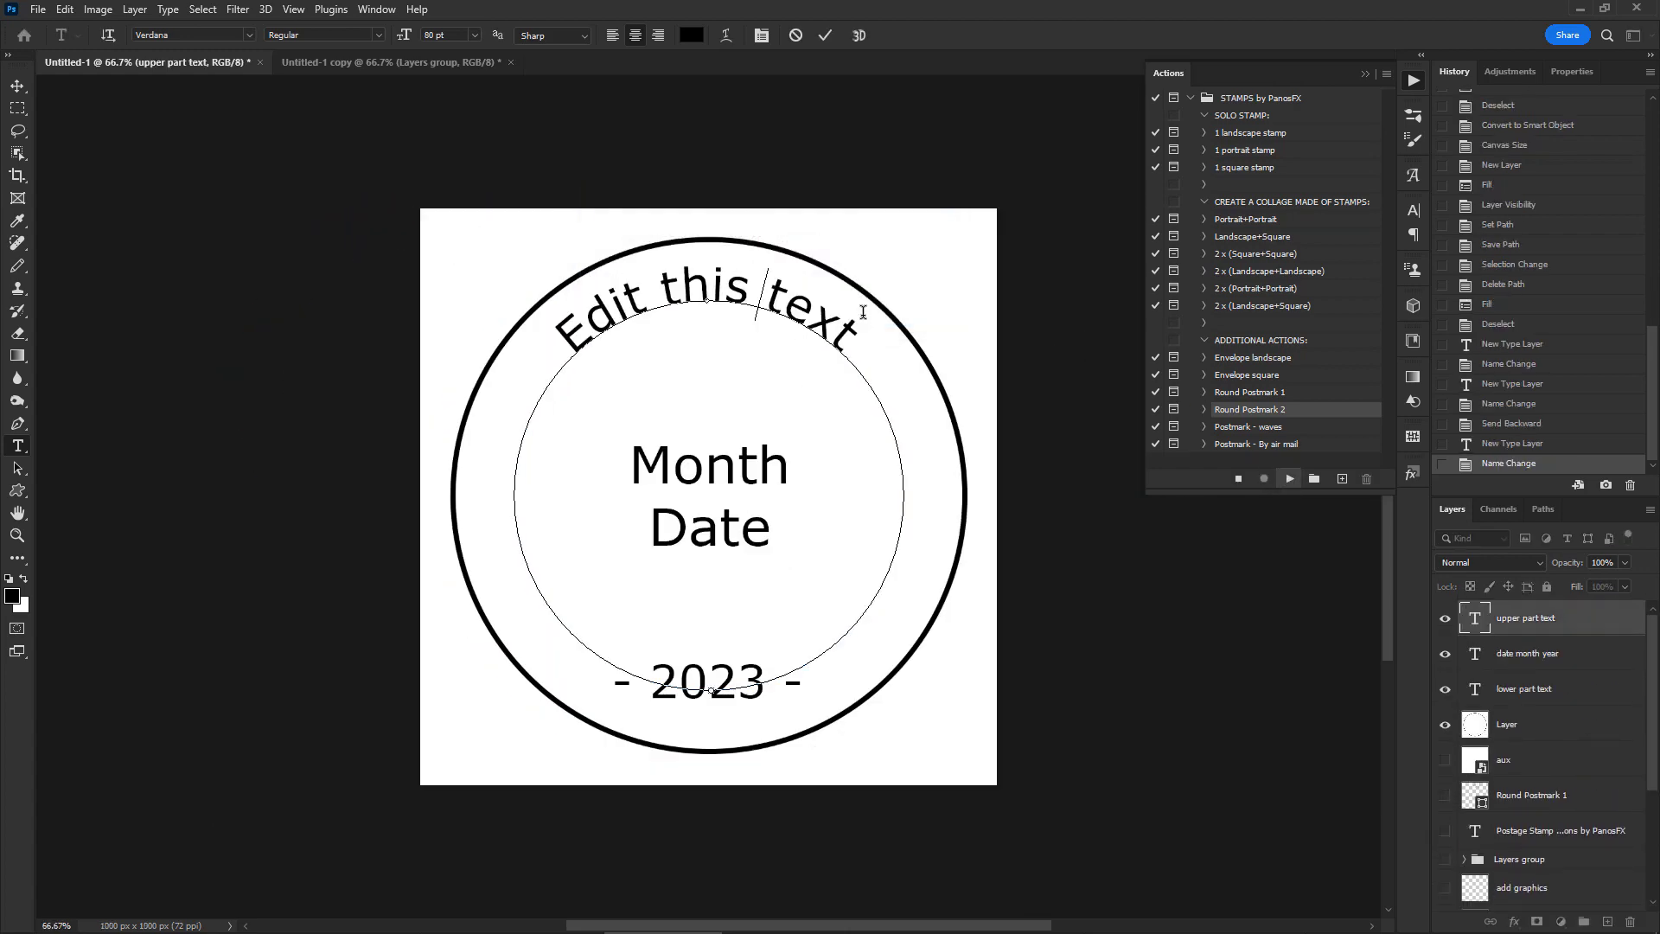
pyautogui.write('my custom text')
pyautogui.hotkey('ctrl', 'Return')
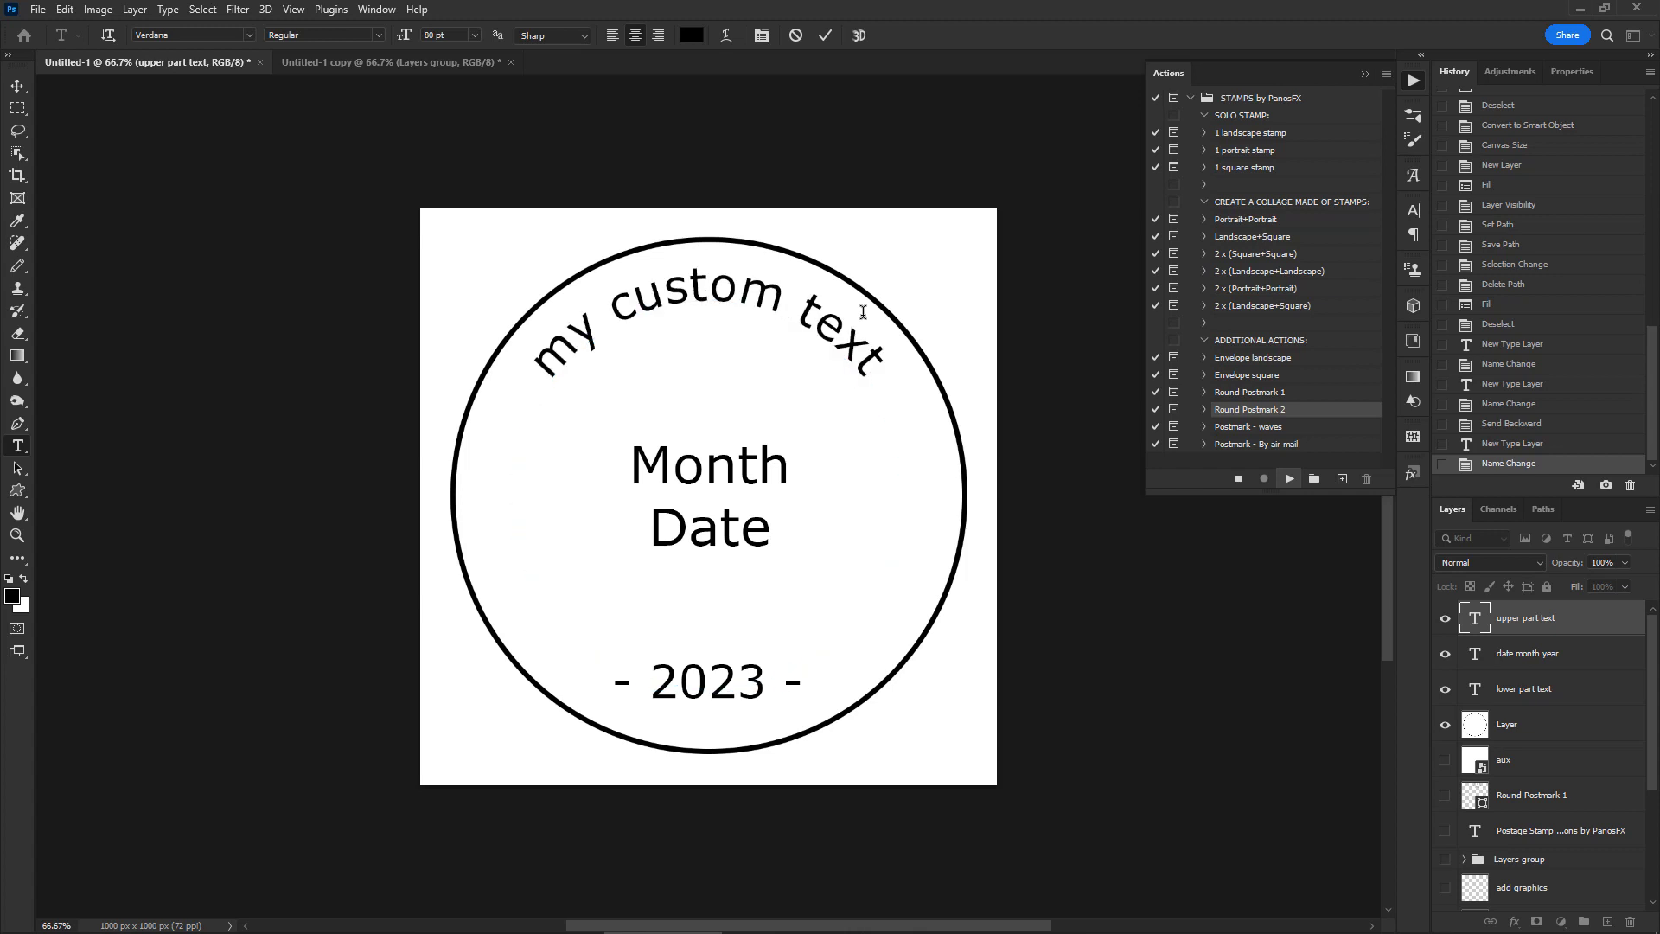
pyautogui.click(749, 297)
pyautogui.hotkey('ctrl', 'Return')
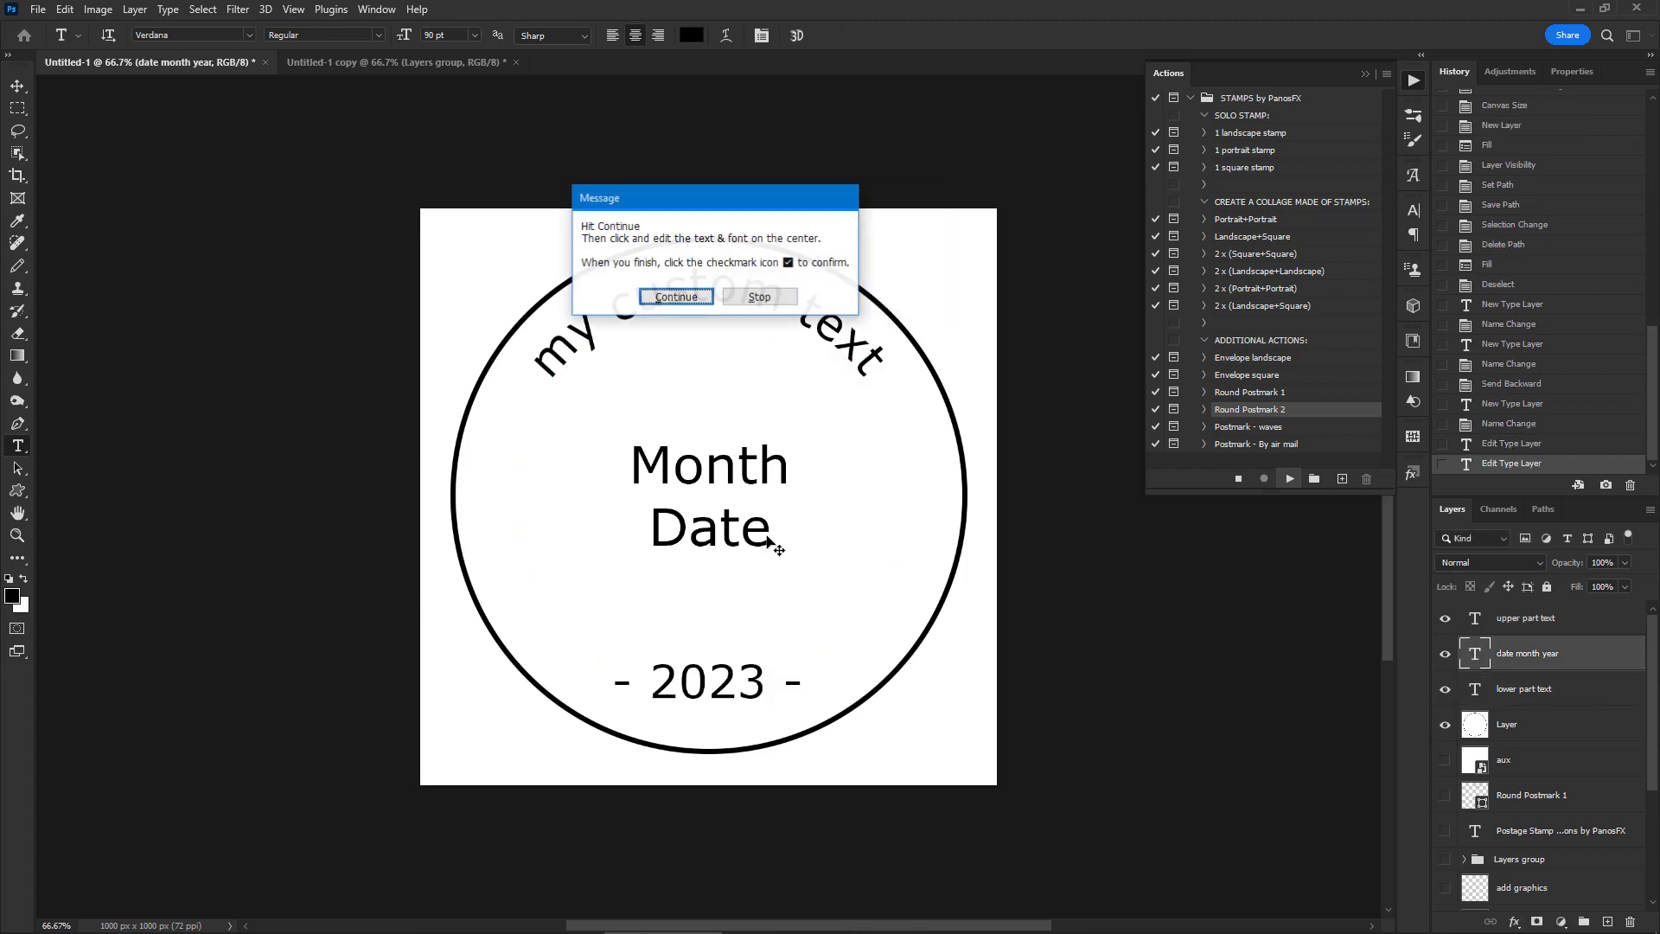
# - Replace the Month and Date placeholders in the postmark's centre with "April" and "14"
pyautogui.press('Return')
pyautogui.hotkey('ctrl', 'shift', 'Left')
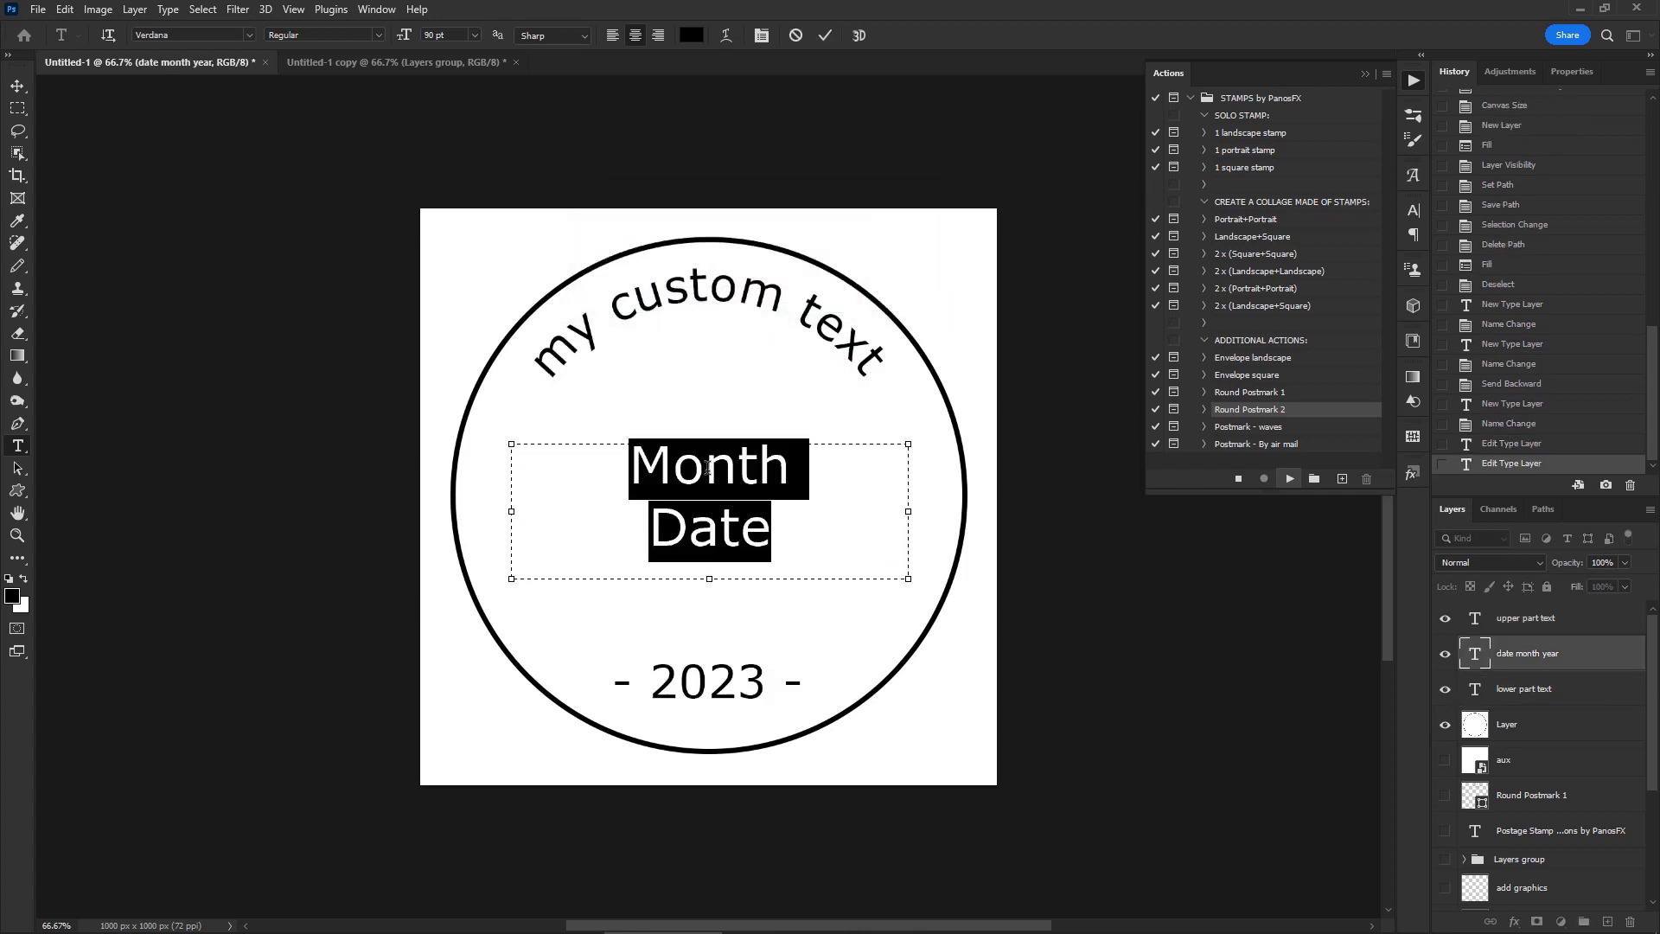
pyautogui.press('Left')
pyautogui.hotkey('shift', 'Right')
pyautogui.hotkey('shift', 'Right')
pyautogui.hotkey('shift', 'Right')
pyautogui.hotkey('shift', 'Right')
pyautogui.hotkey('shift', 'Right')
pyautogui.hotkey('shift', 'Left')
pyautogui.hotkey('ctrl', 'shift', 'Right')
pyautogui.write('April')
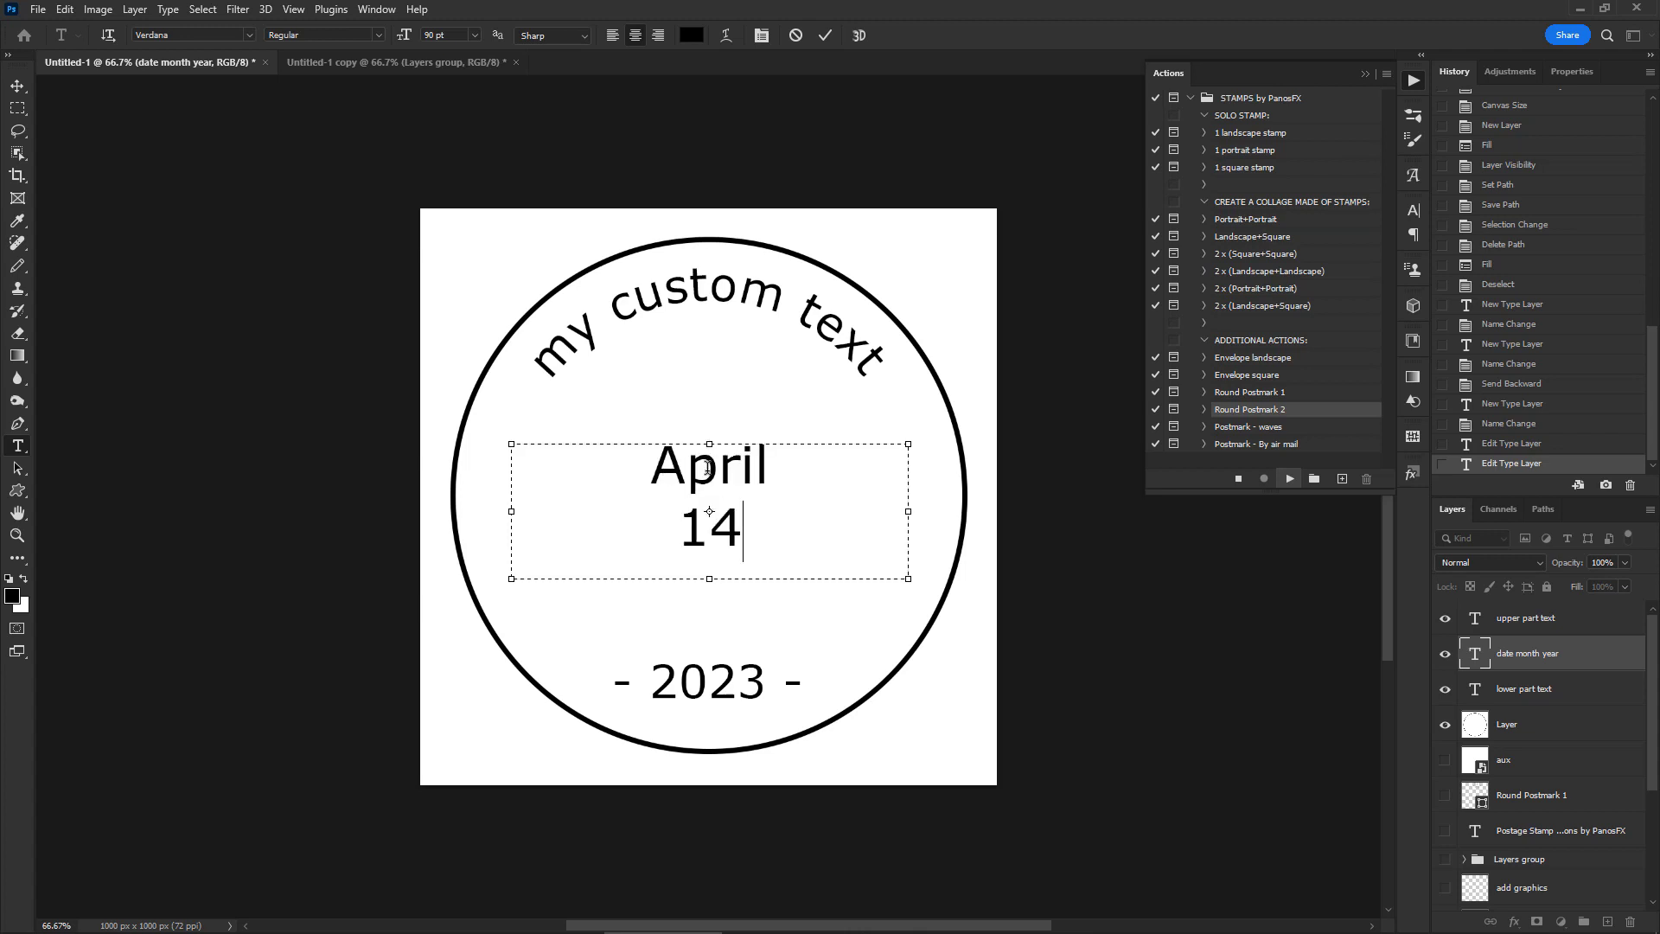
pyautogui.hotkey('ctrl', 'Return')
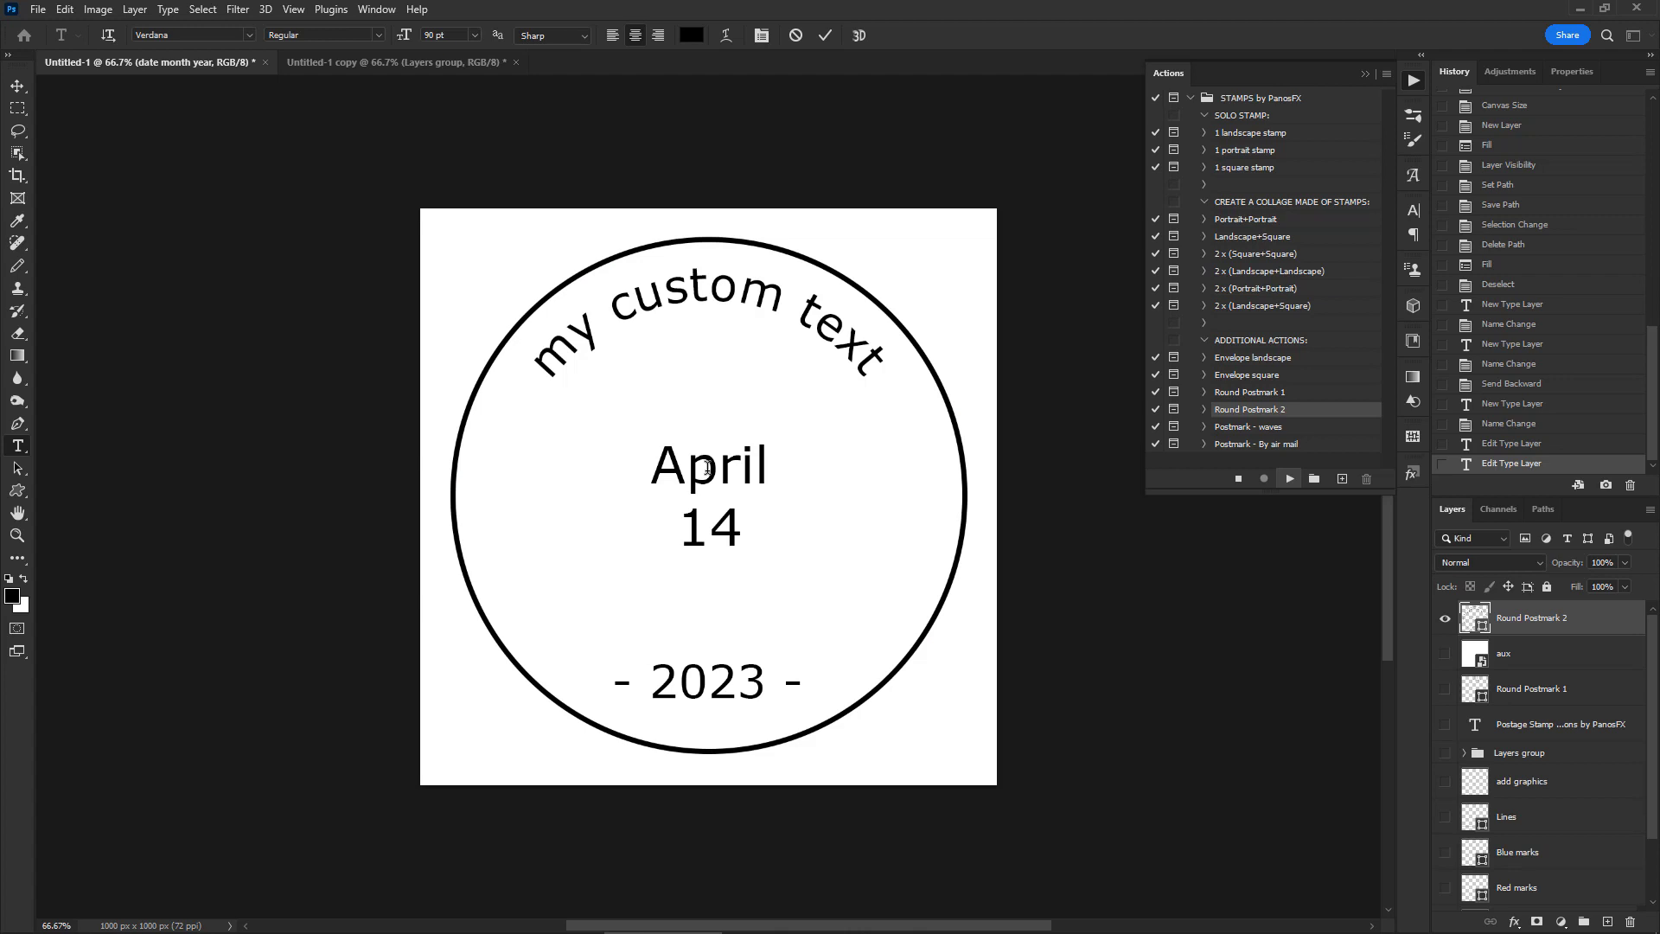
# - Place Round Postmark 2 at 30% scale near the envelope's upper-left corner
pyautogui.press('Return')
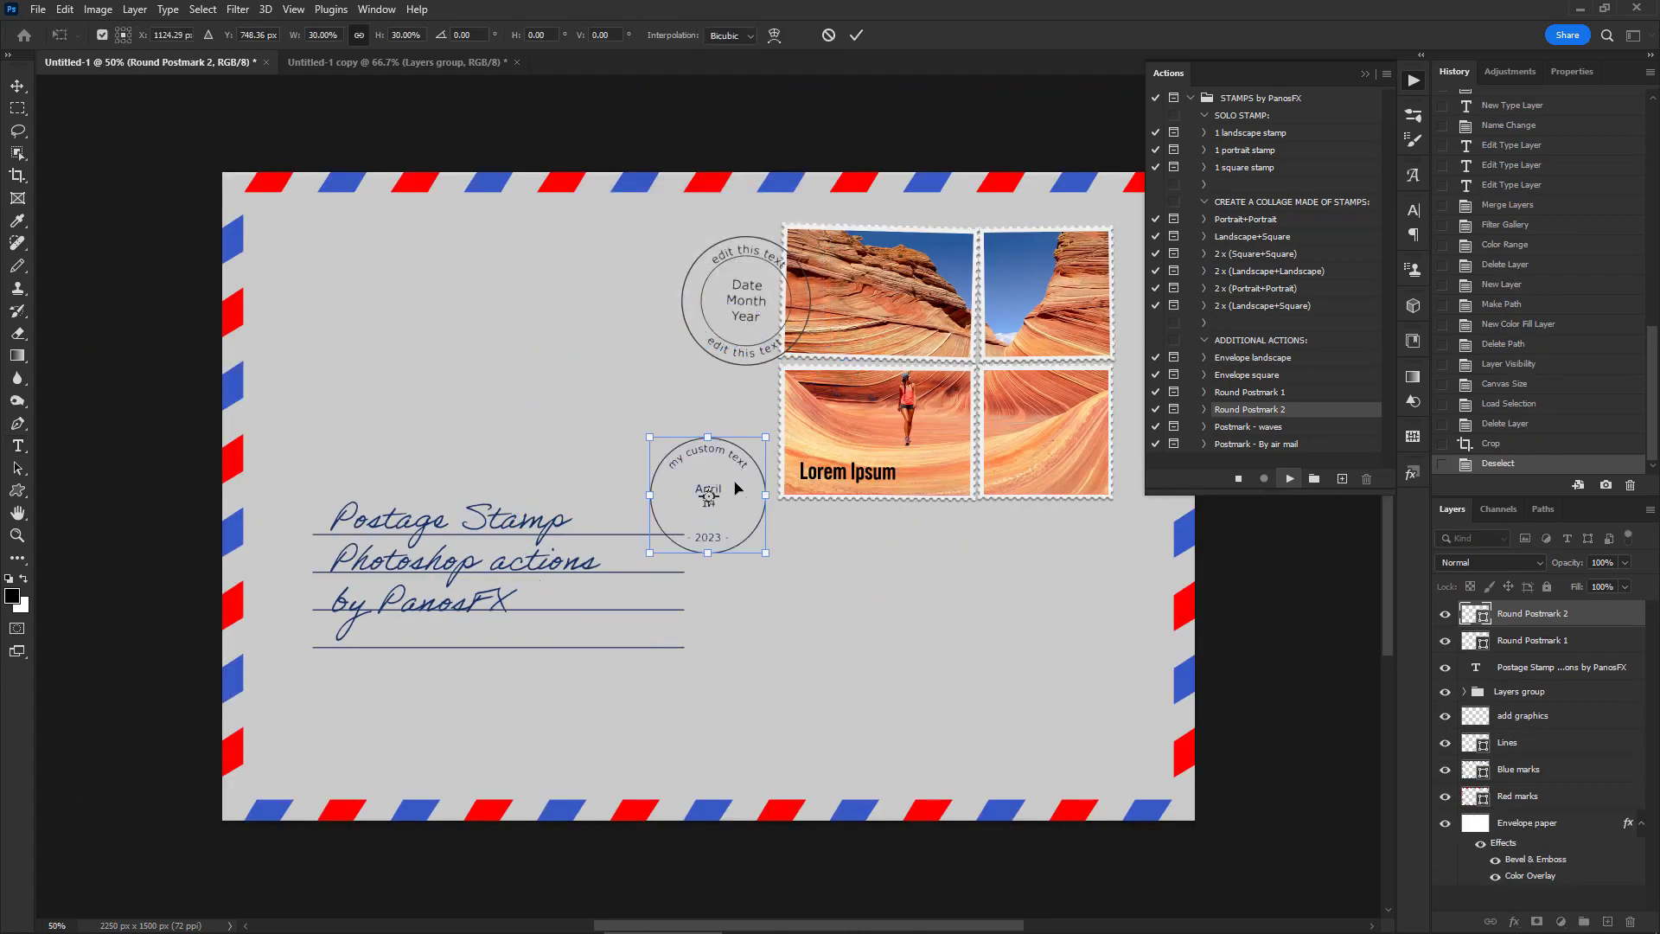
pyautogui.moveTo(737, 488); pyautogui.dragTo(403, 303)
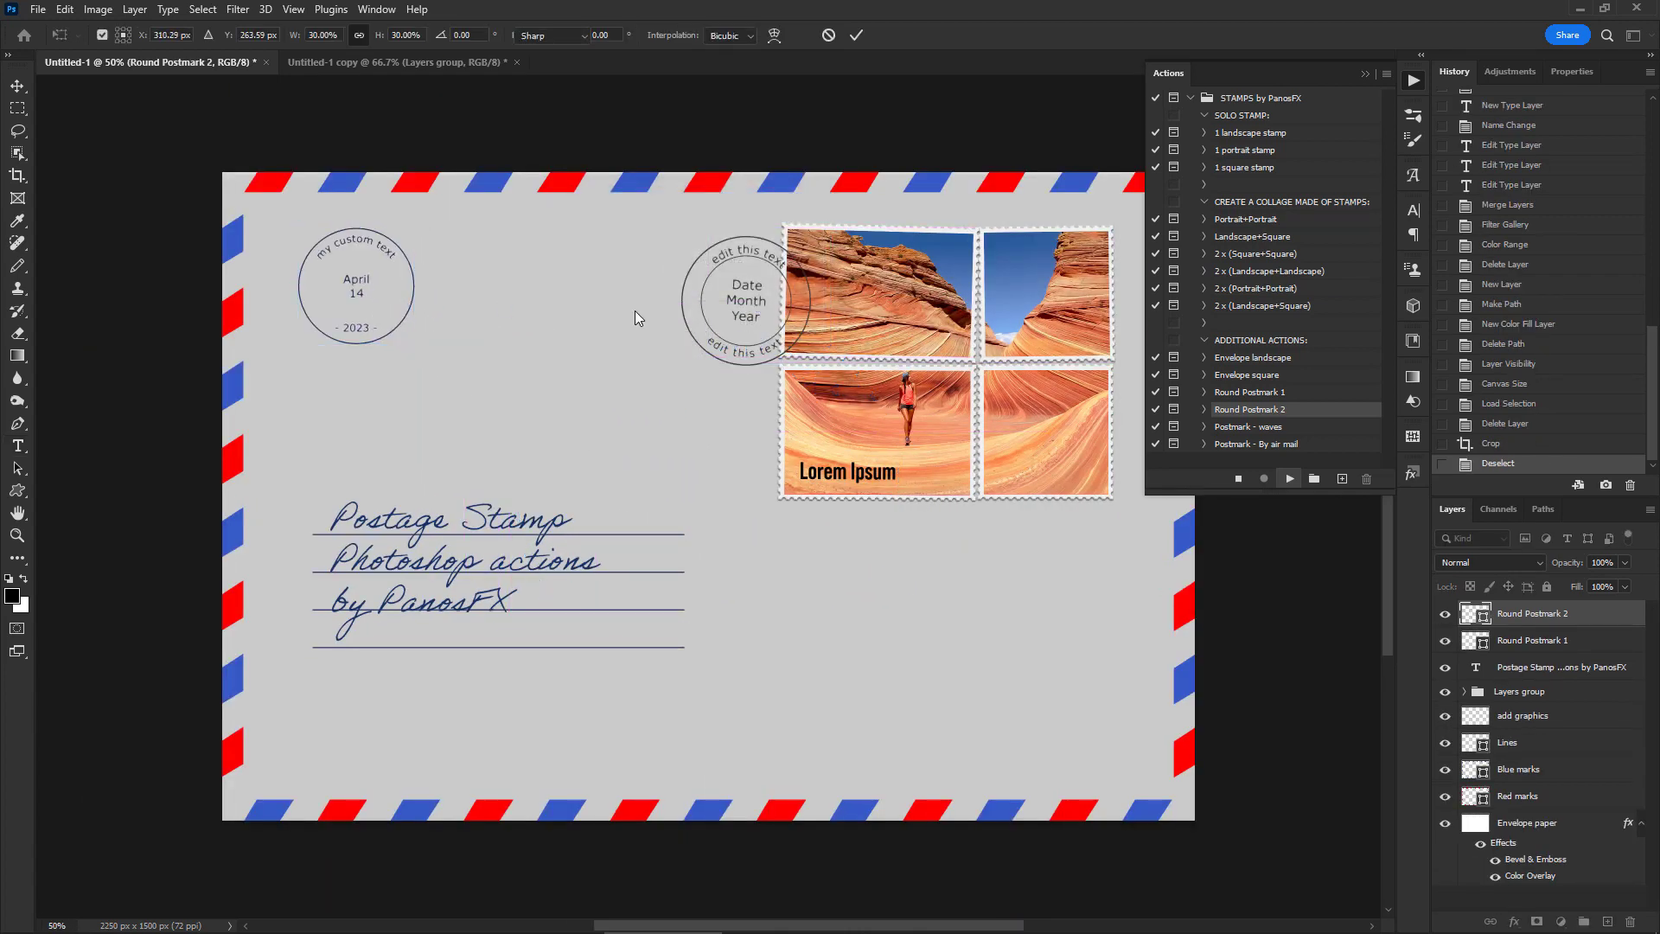
pyautogui.press('Return')
pyautogui.press('Return')
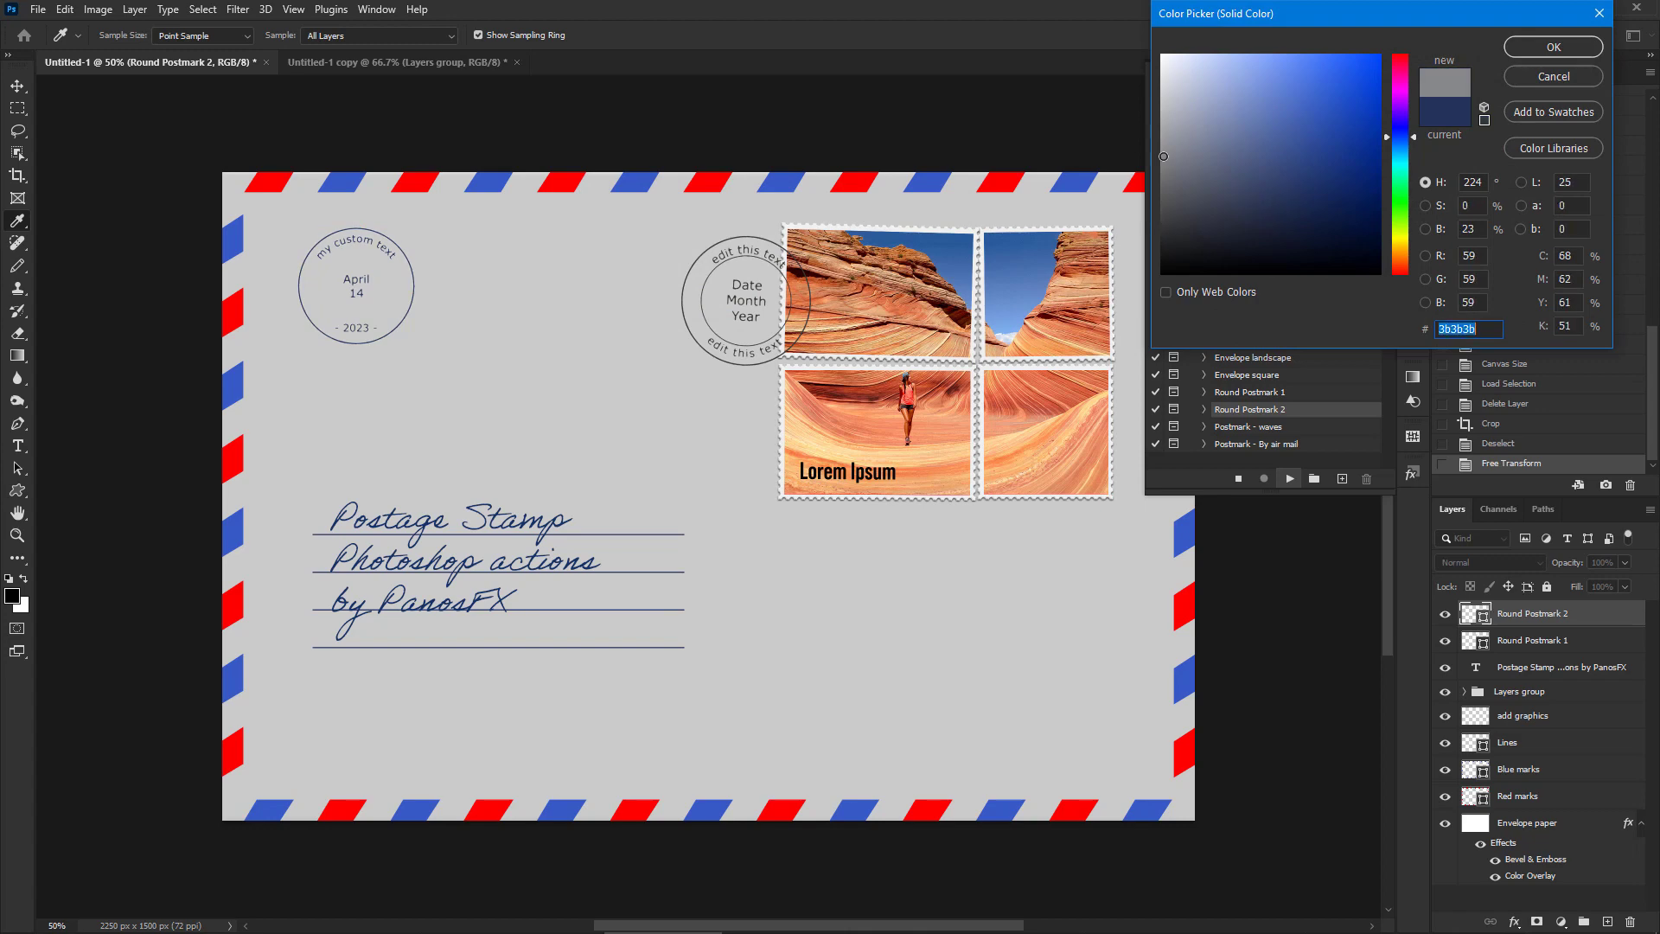
# - Set Round Postmark 2's fill colour to blue, and enlarge the postmark and tilt it slightly clockwise
pyautogui.click(1333, 151)
pyautogui.click(1526, 49)
pyautogui.click(837, 357)
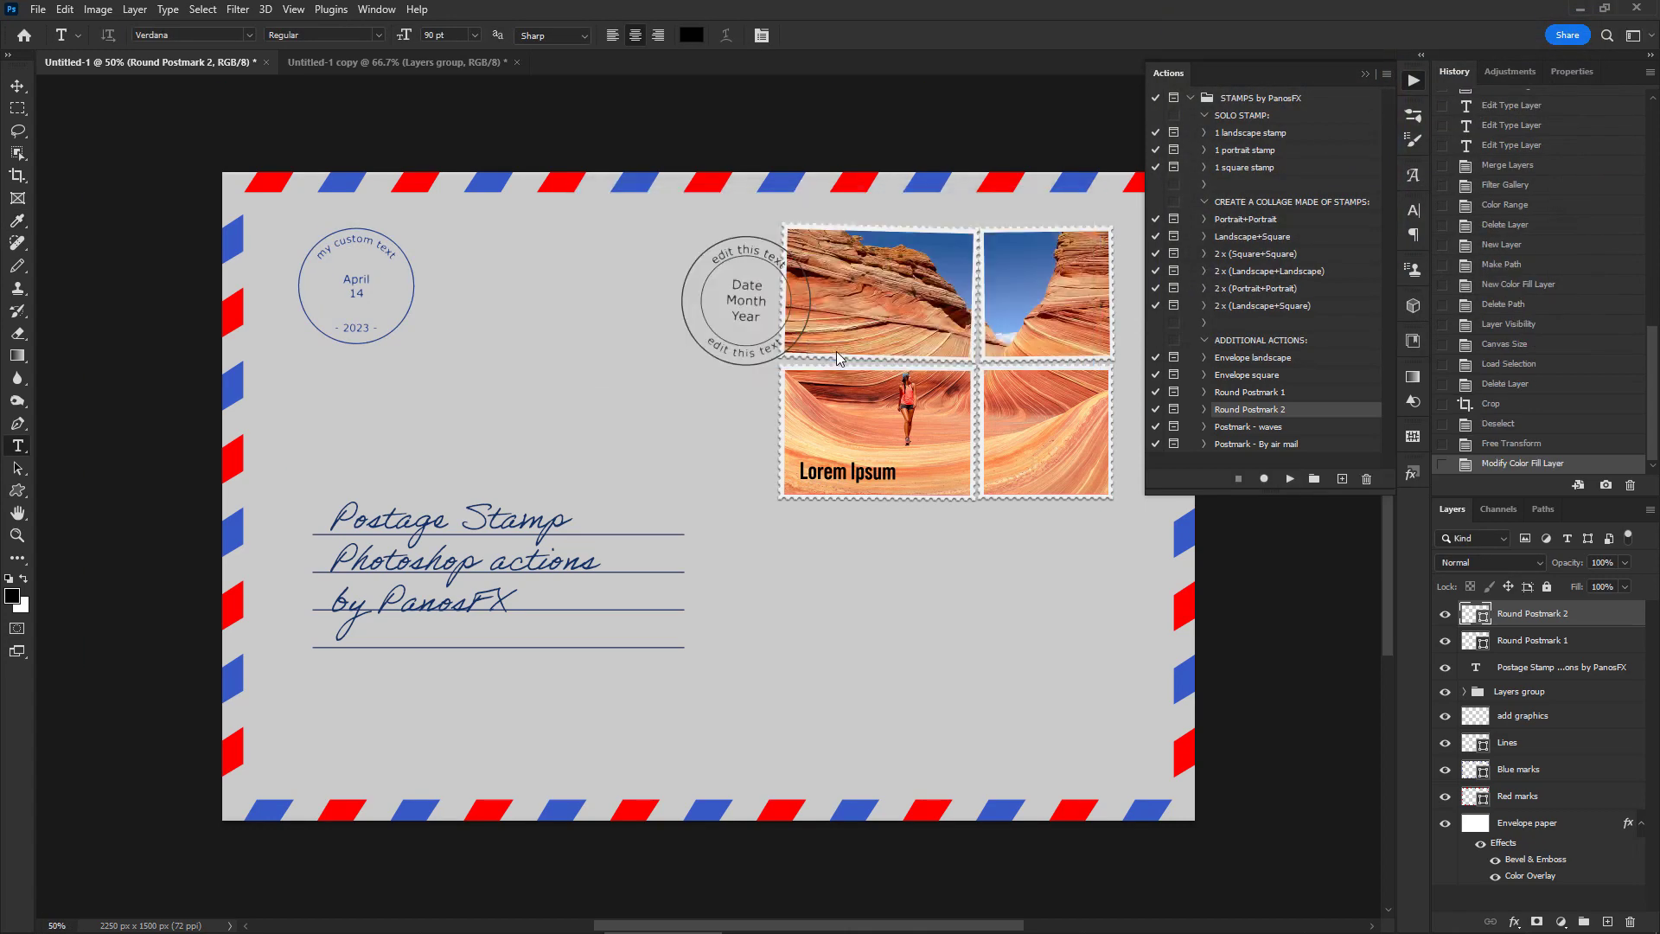
pyautogui.moveTo(413, 342); pyautogui.dragTo(402, 298)
pyautogui.press('Return')
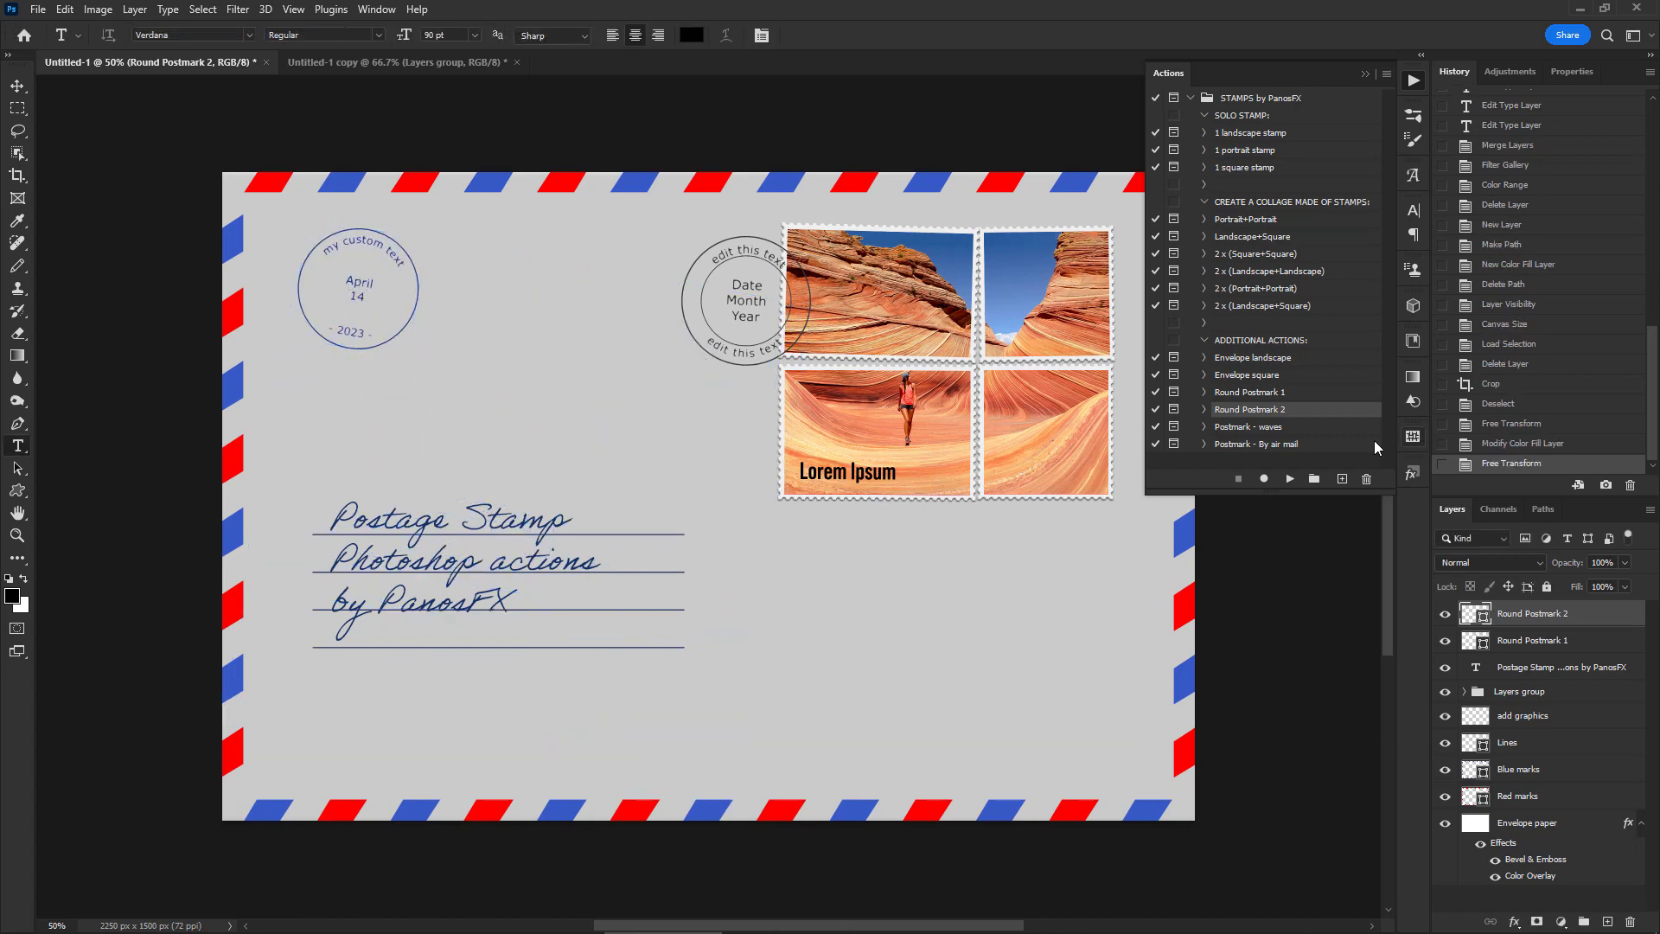
# - Run the Postmark - waves action and place the wavy lines between the two round postmarks
pyautogui.click(1267, 427)
pyautogui.click(1289, 478)
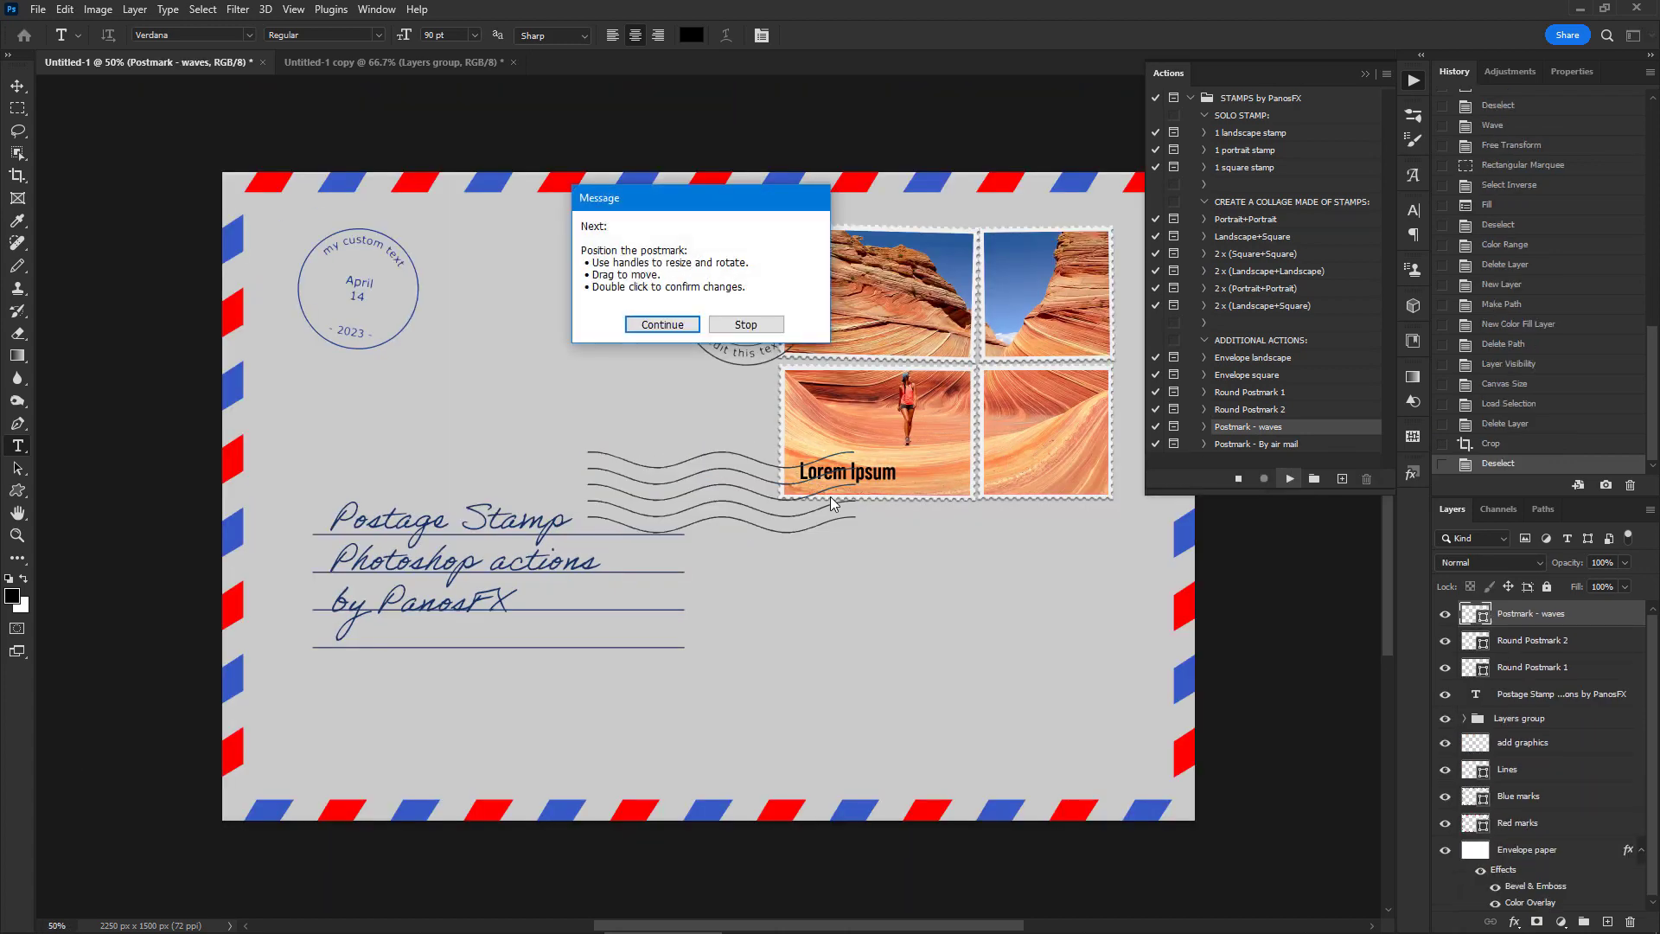
pyautogui.click(655, 330)
pyautogui.moveTo(749, 529); pyautogui.dragTo(578, 348)
pyautogui.moveTo(694, 307); pyautogui.dragTo(702, 306)
pyautogui.doubleClick(658, 308)
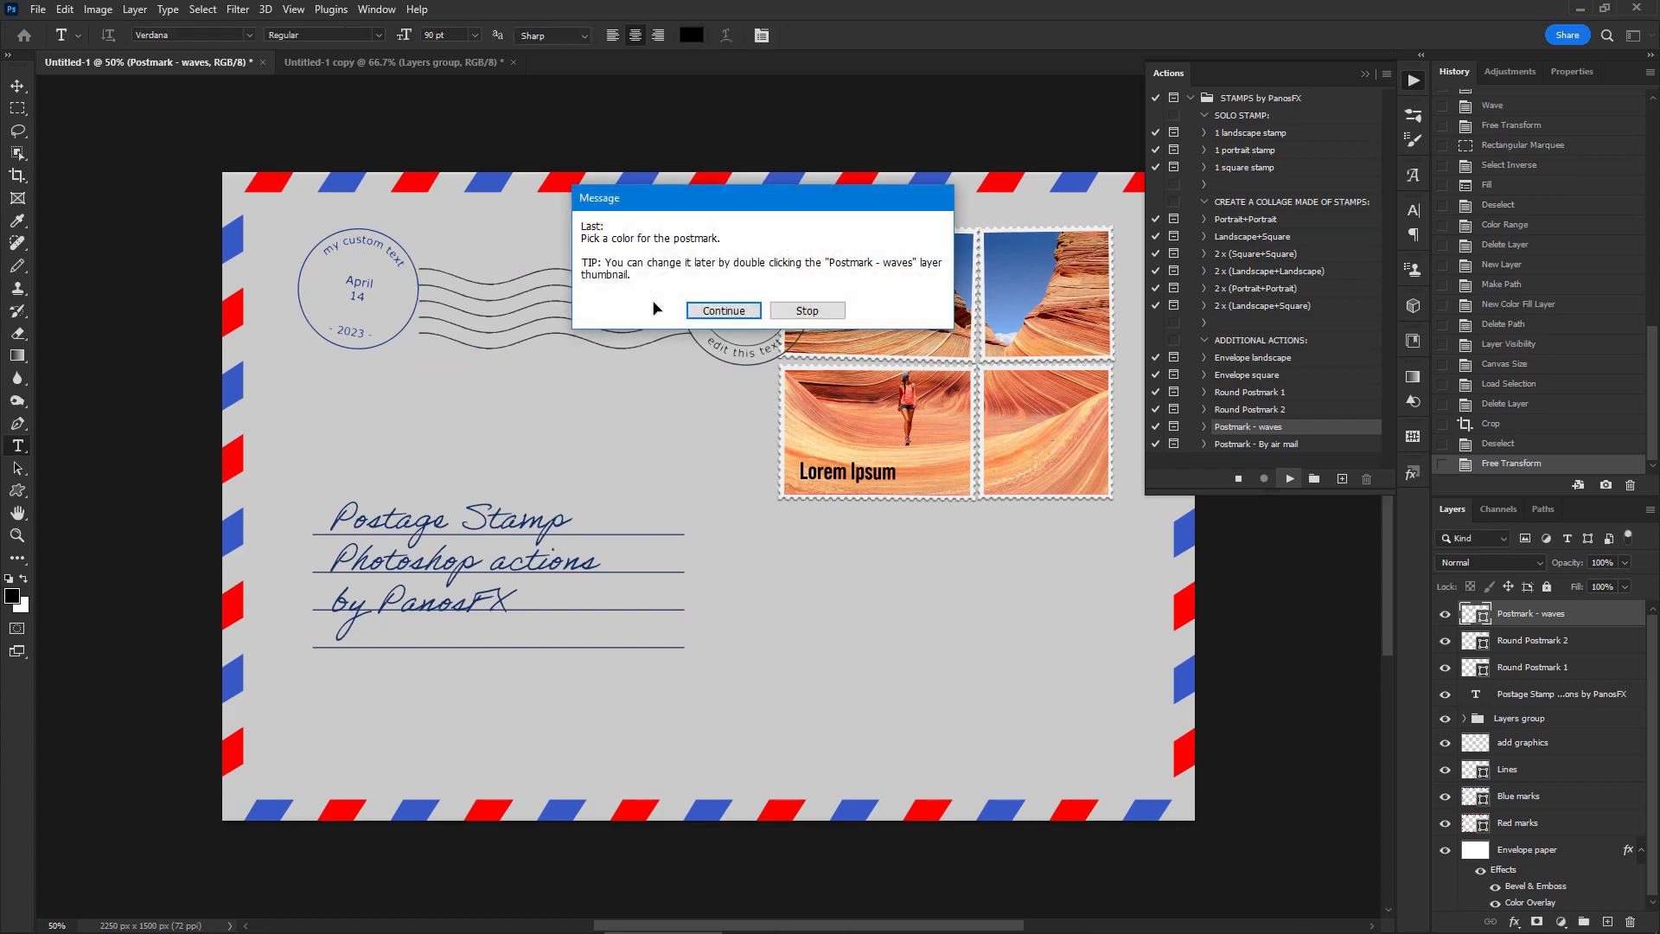
# - Set the waves postmark's fill colour to dark grey and finish the action
pyautogui.click(722, 311)
pyautogui.moveTo(1400, 156); pyautogui.dragTo(1401, 135)
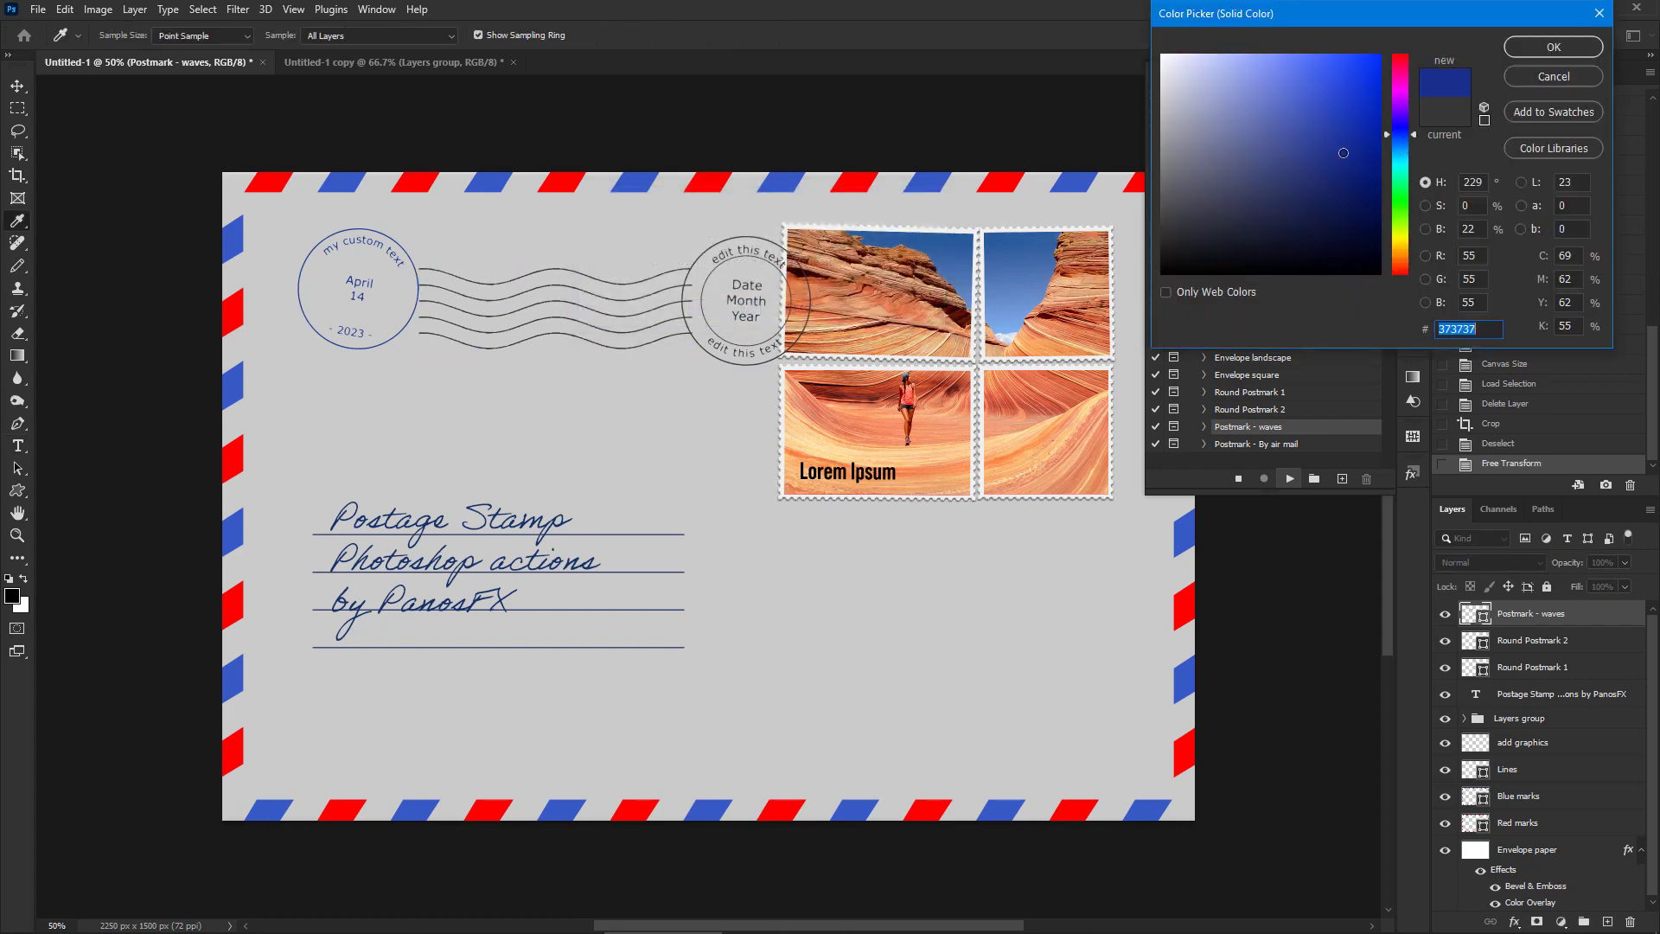
pyautogui.click(1172, 209)
pyautogui.click(1554, 52)
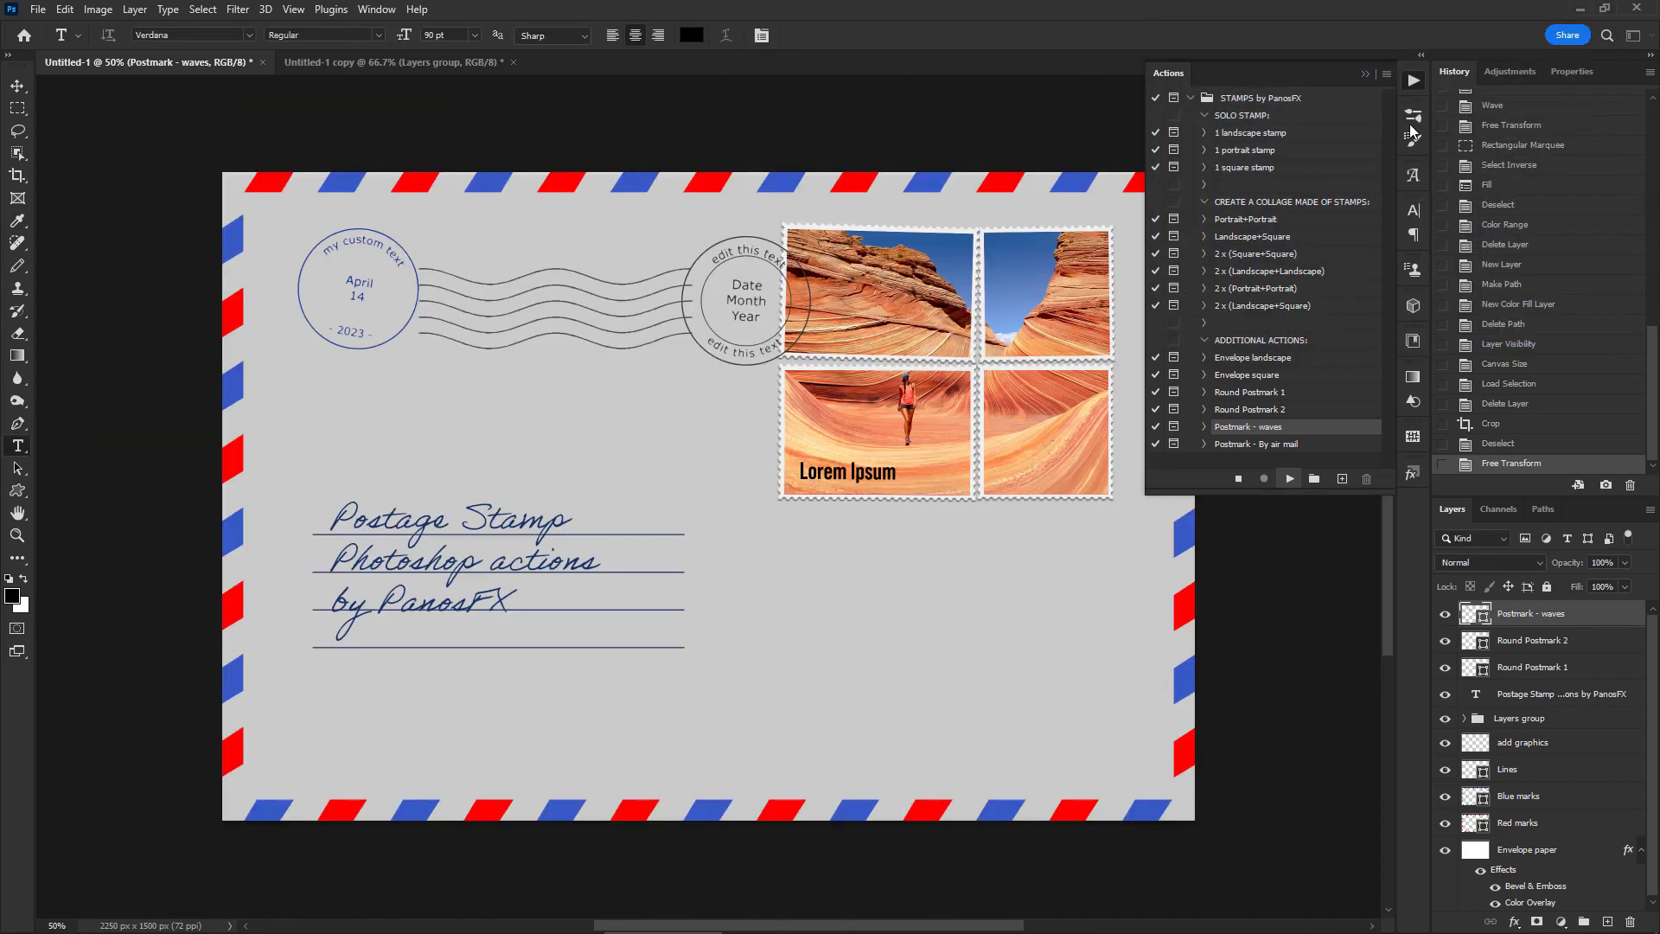
pyautogui.press('Return')
# - Run the Postmark - By air mail action, scaling the mark to about 39%, rotating it about -13° and placing it across the collage's lower edge
pyautogui.click(1299, 444)
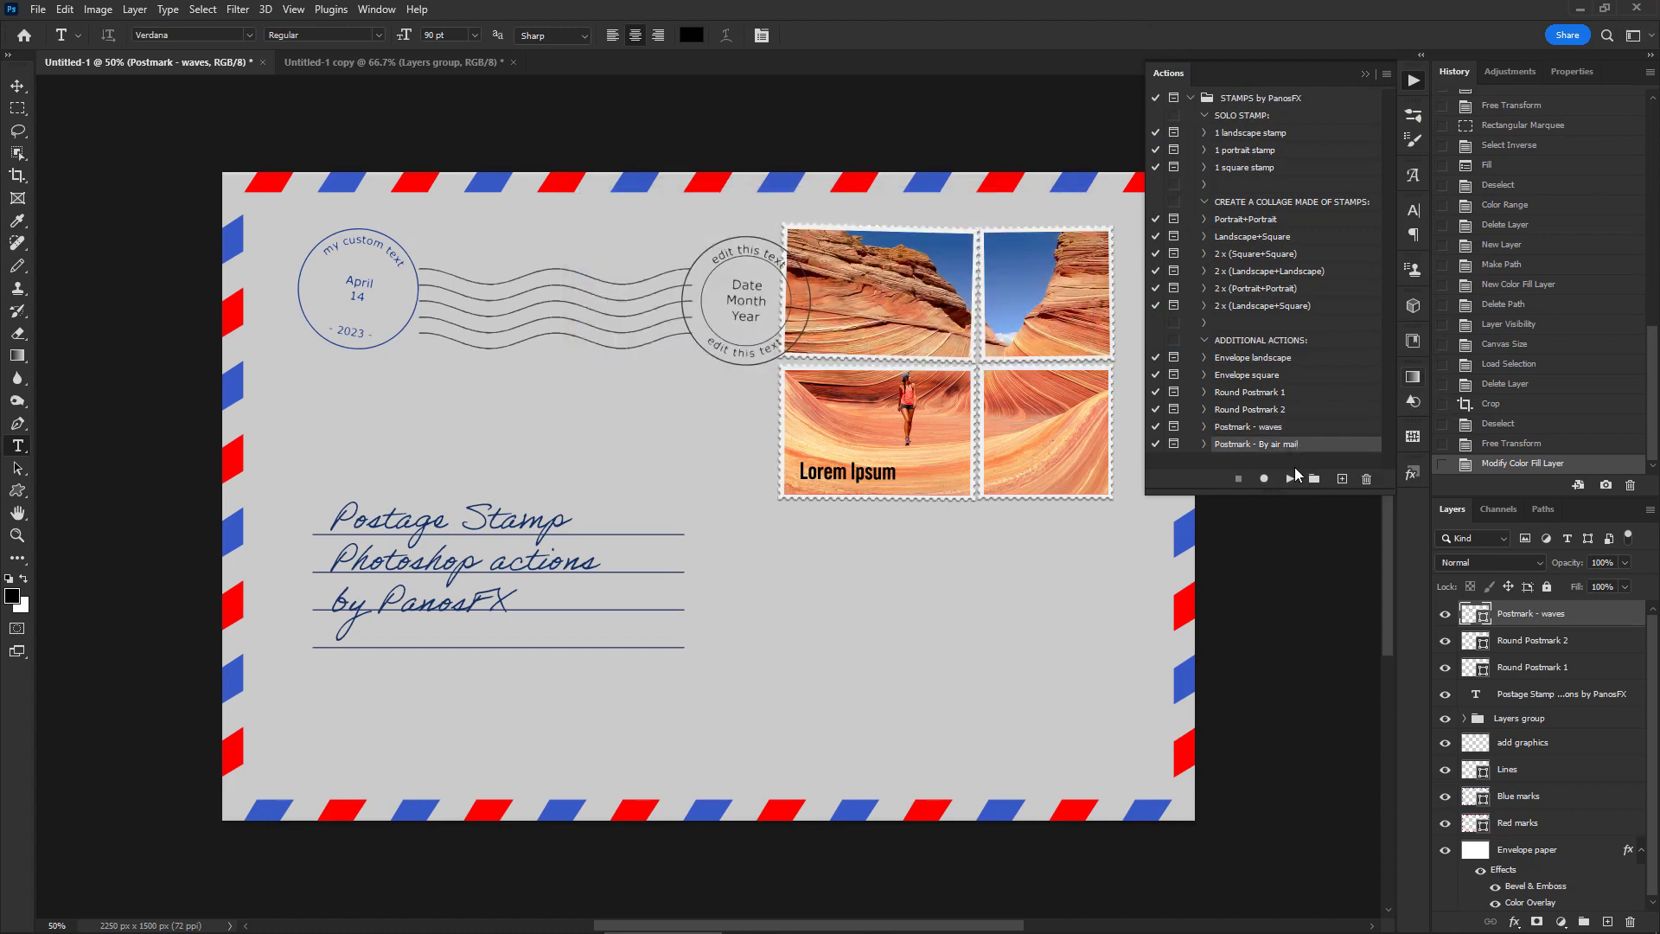
pyautogui.click(1289, 478)
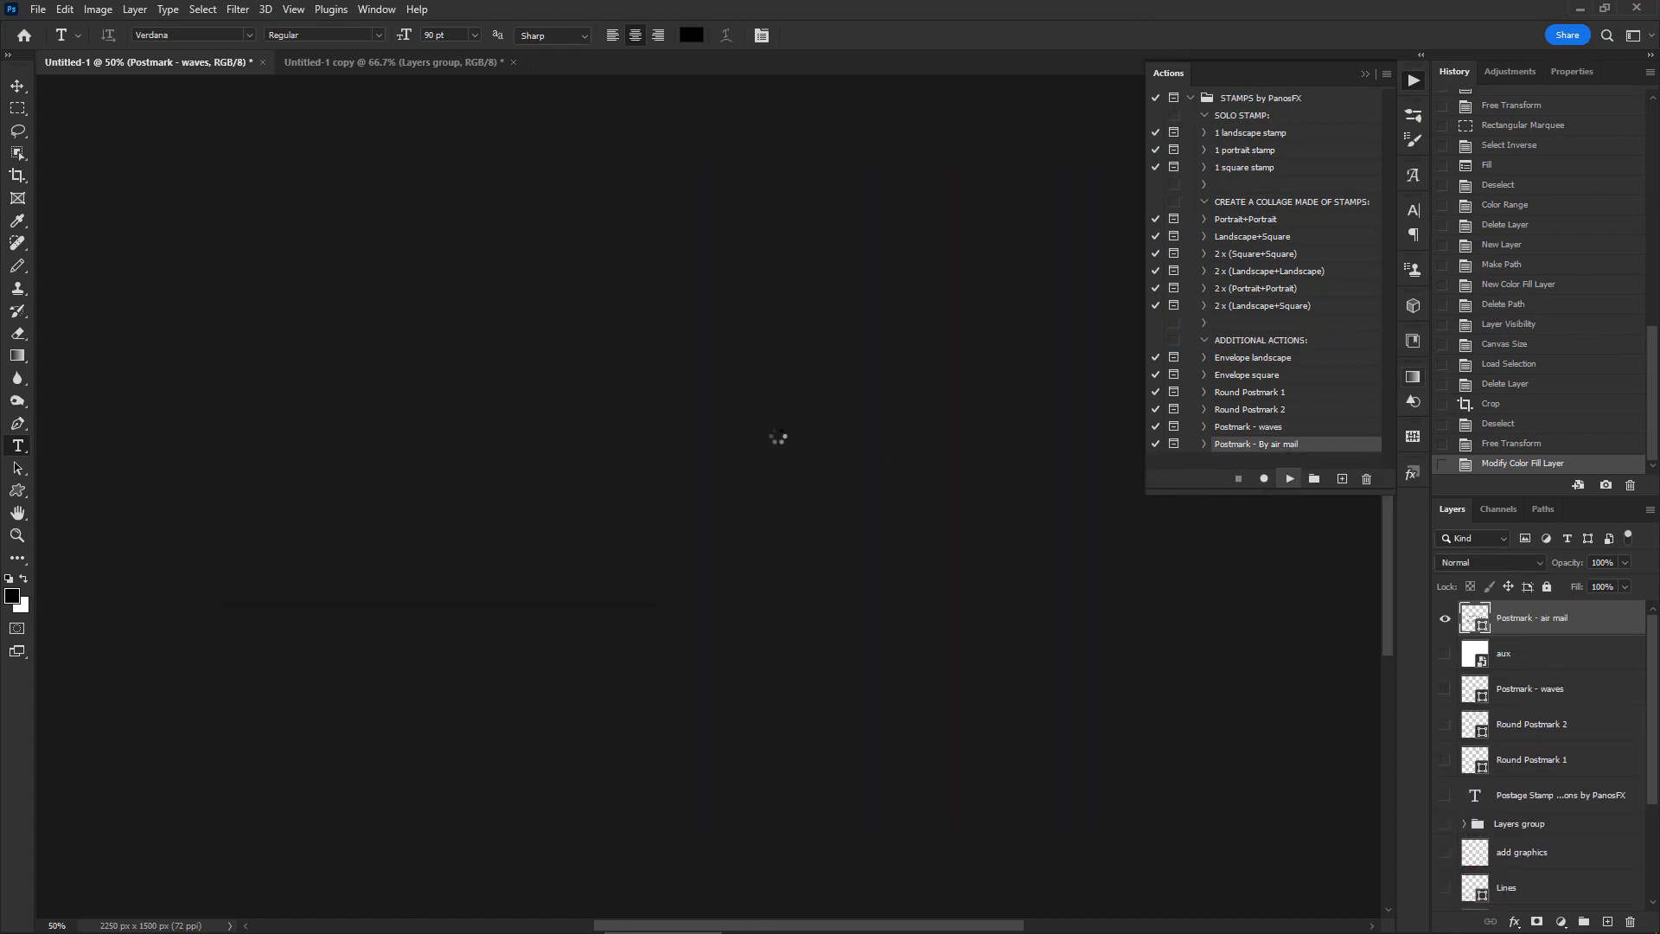
pyautogui.press('Return')
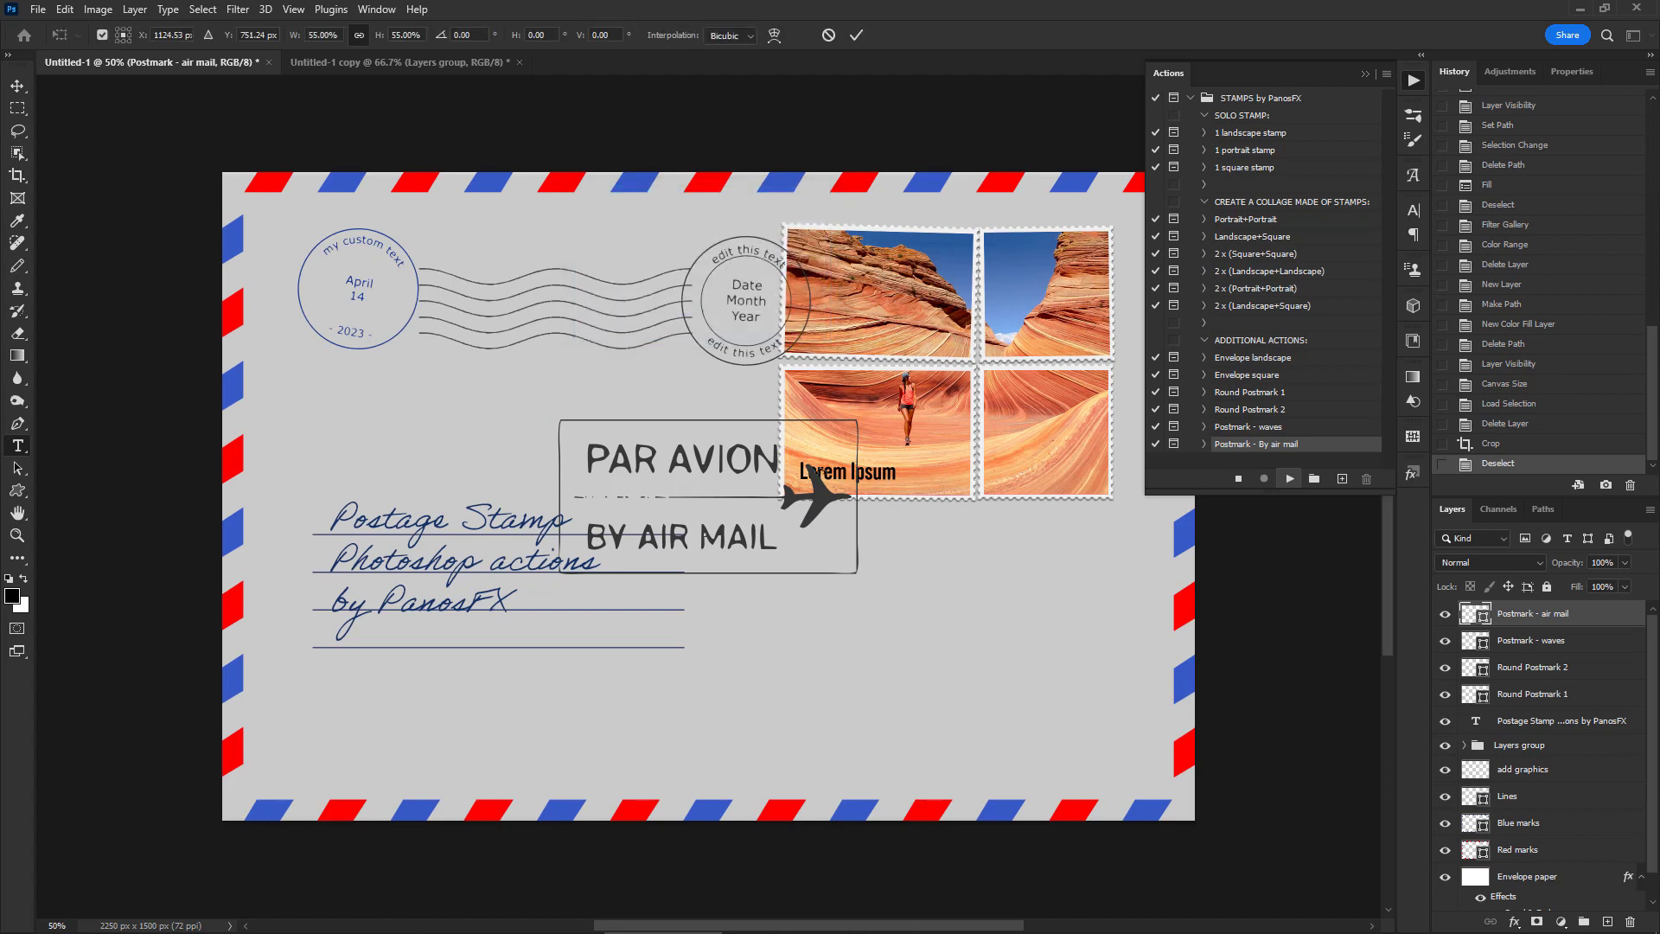
pyautogui.moveTo(789, 540); pyautogui.dragTo(1119, 503)
pyautogui.moveTo(982, 541); pyautogui.dragTo(984, 570)
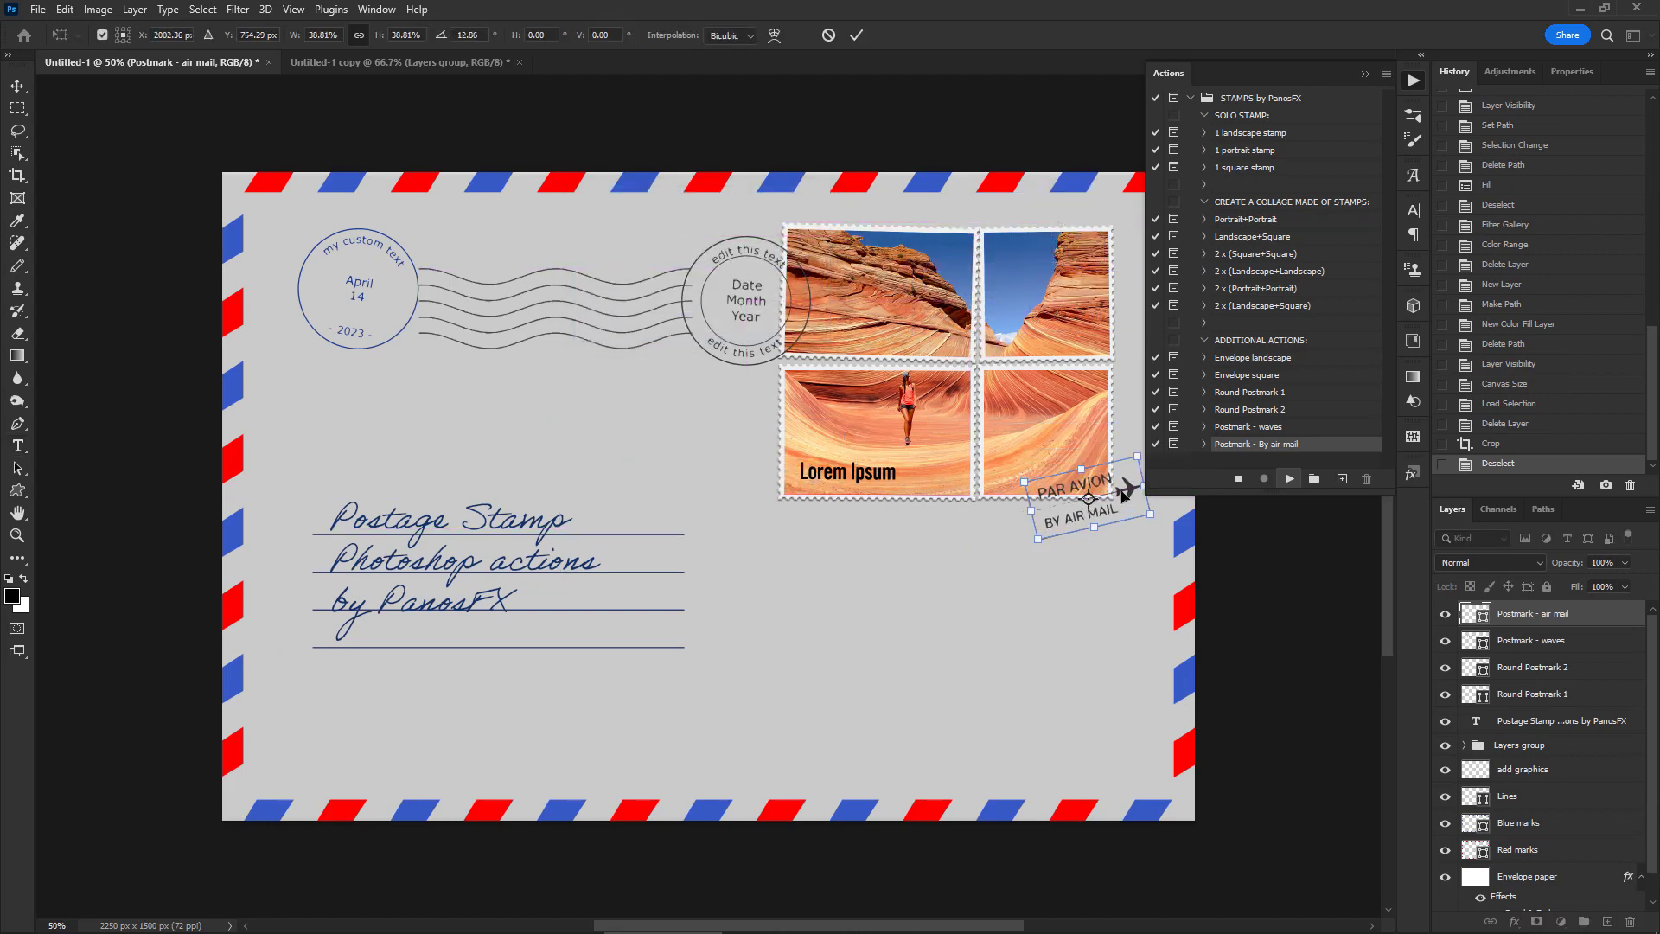
pyautogui.moveTo(1119, 500); pyautogui.dragTo(985, 521)
pyautogui.press('Return')
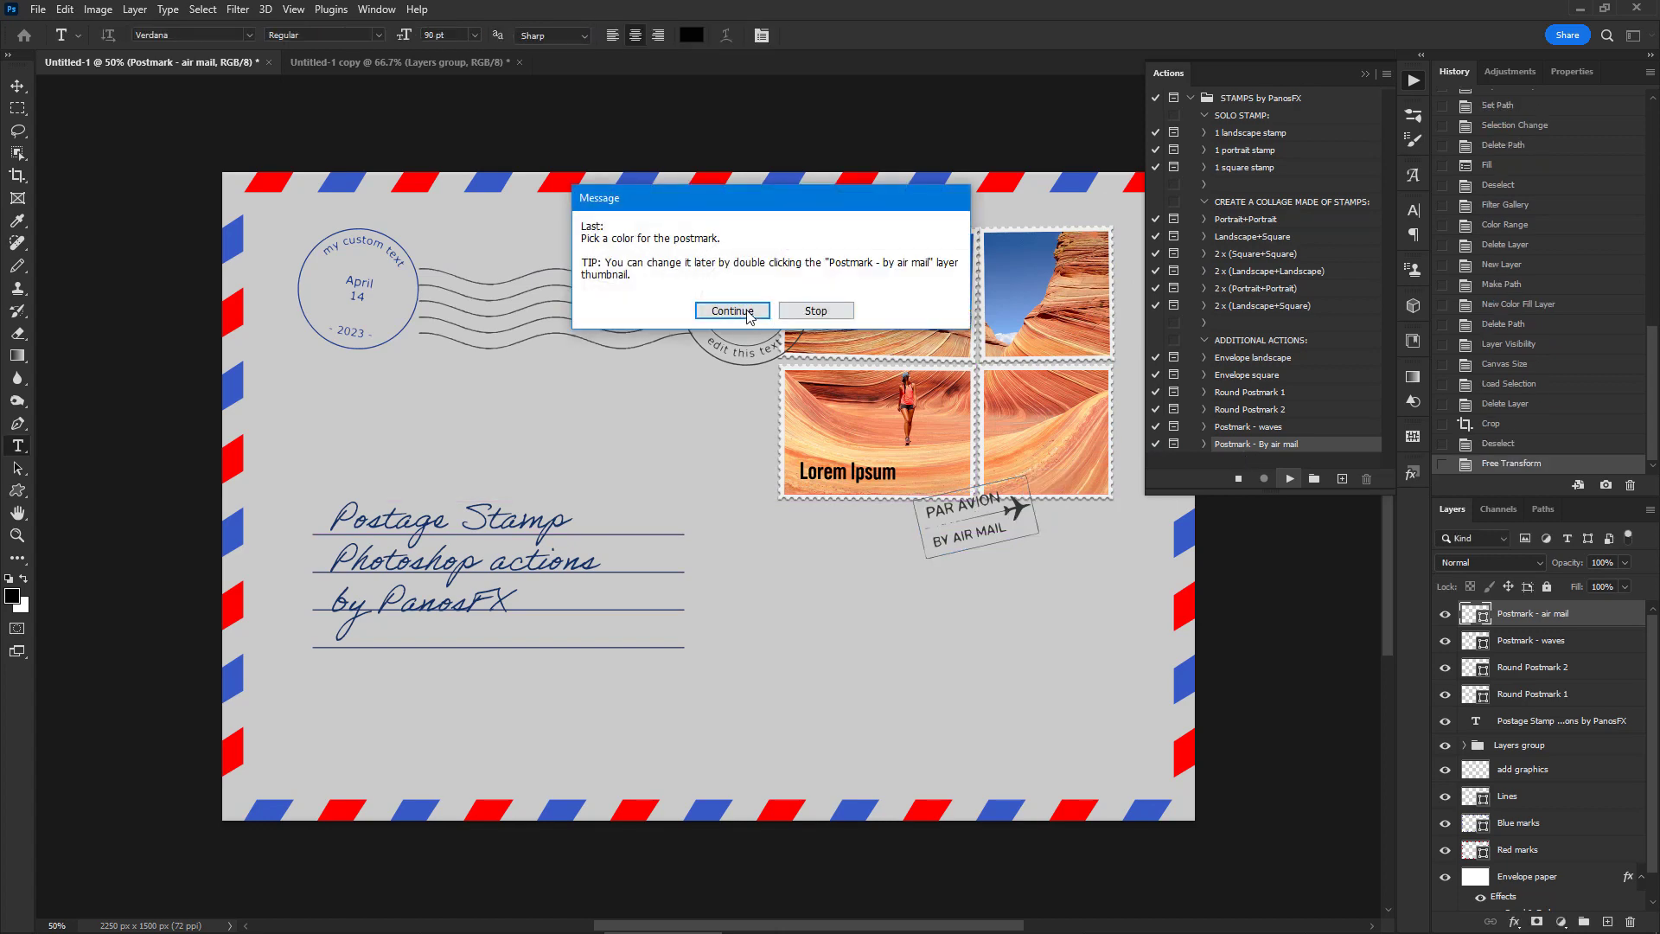
# - Set the air mail postmark's fill colour to dark grey #424242, finish the action and collapse the actions list
pyautogui.click(745, 312)
pyautogui.moveTo(1250, 183)
pyautogui.mouseDown()
pyautogui.moveTo(1211, 166)
pyautogui.moveTo(1107, 220)
pyautogui.mouseUp()
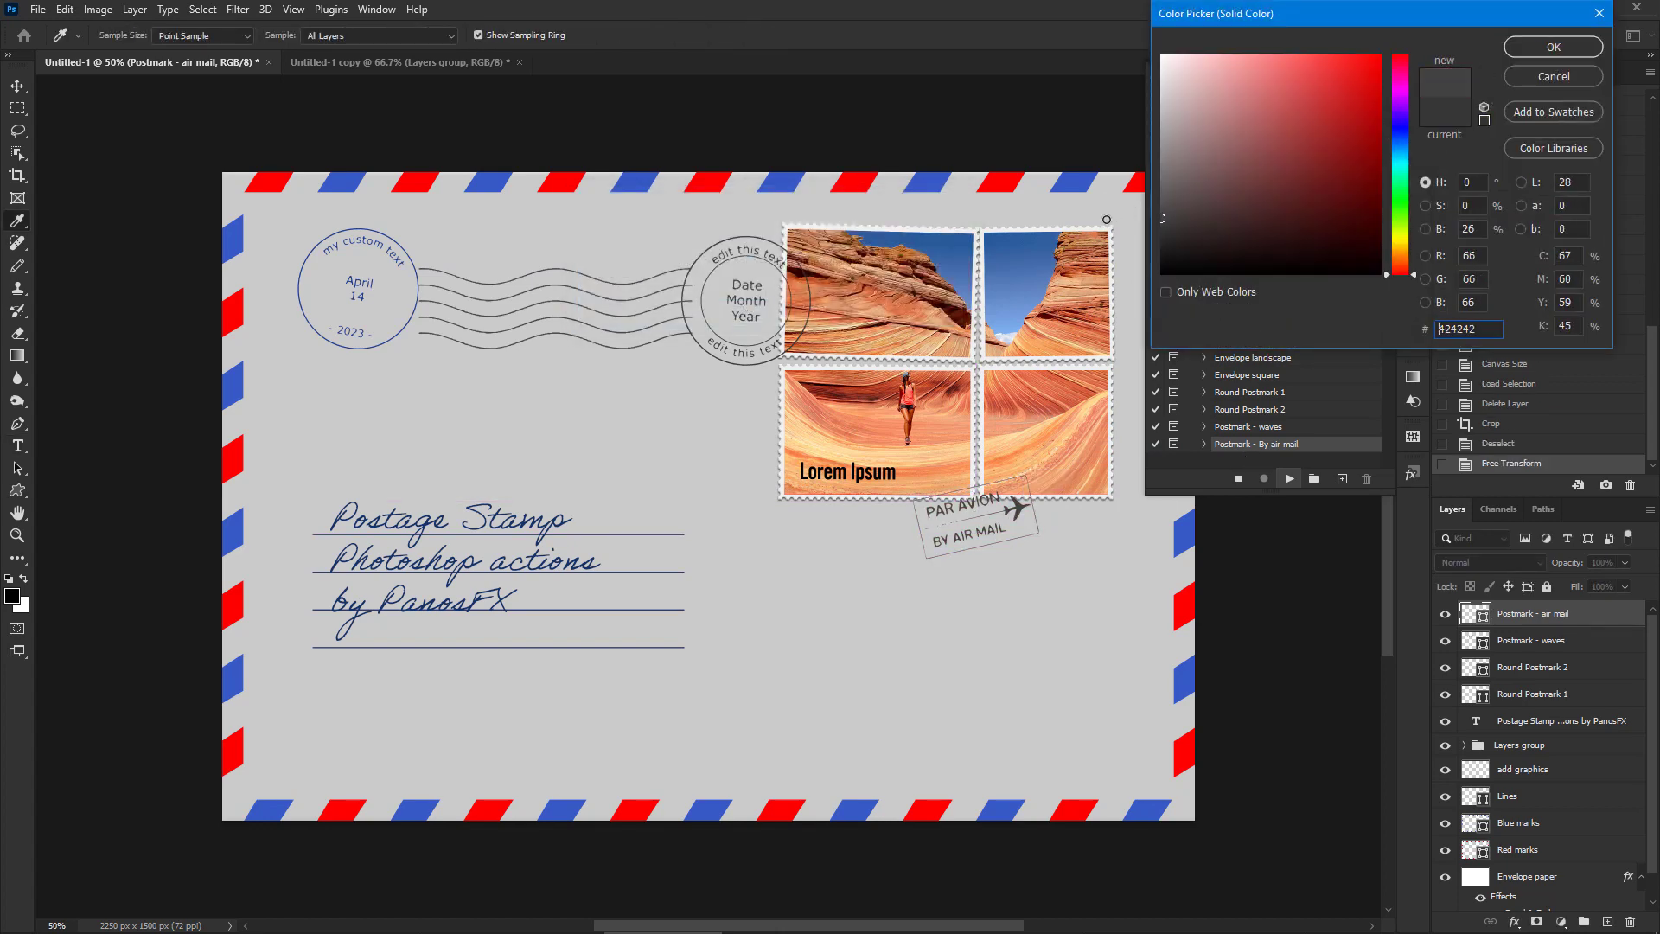
pyautogui.click(1575, 47)
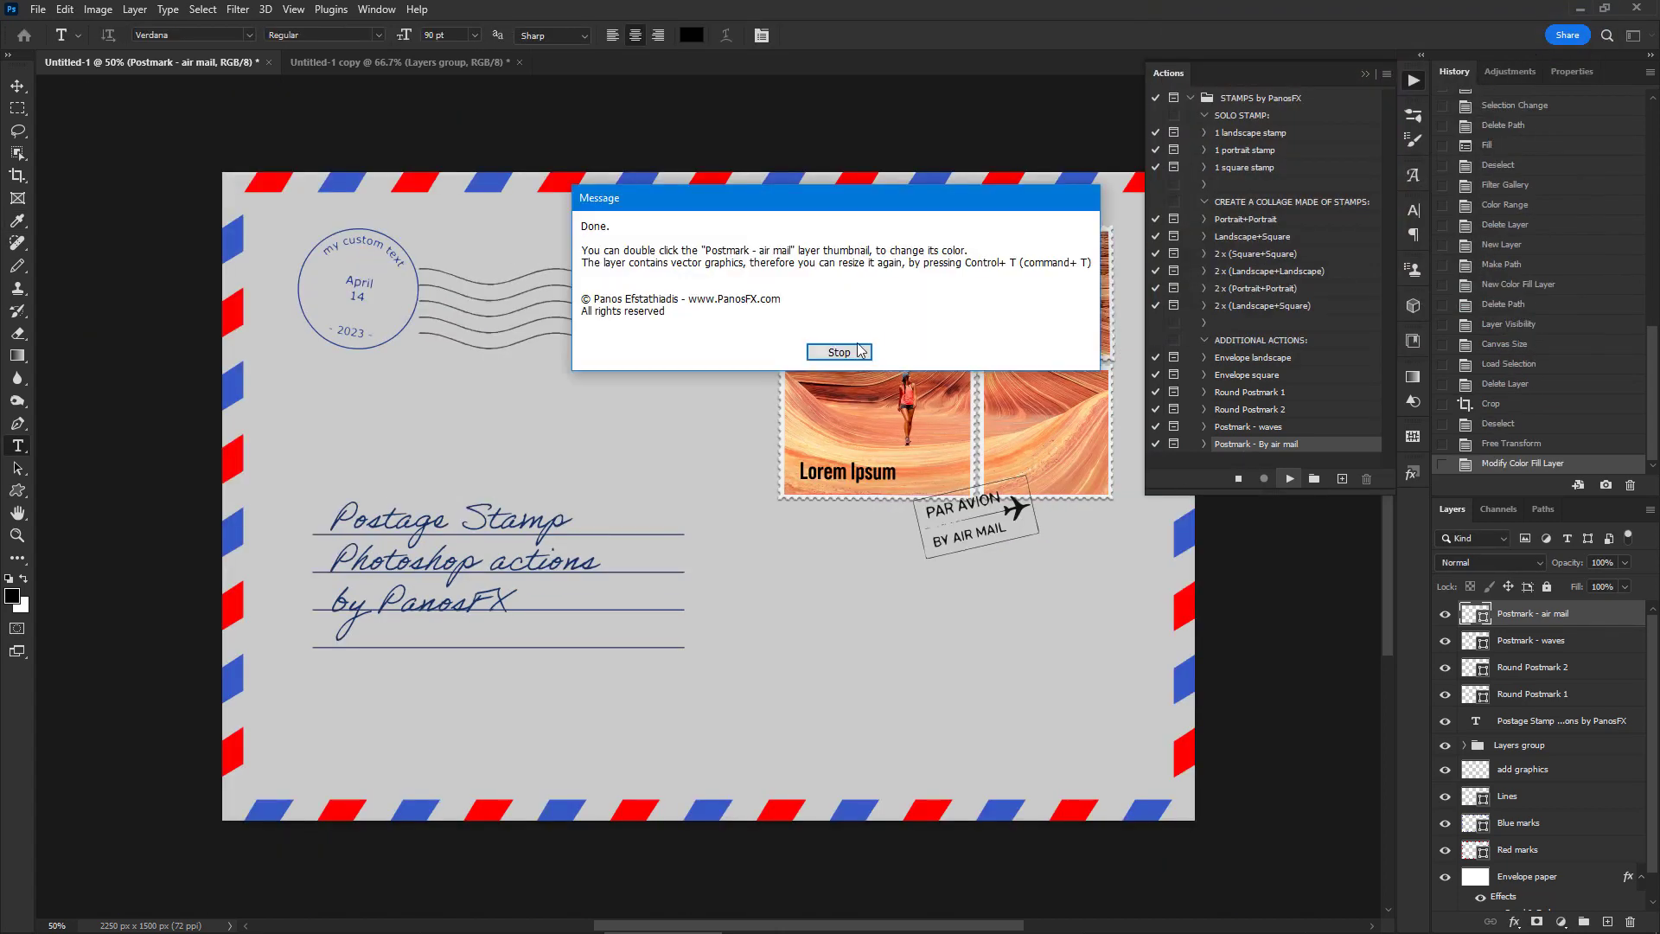
pyautogui.press('Return')
pyautogui.click(1365, 74)
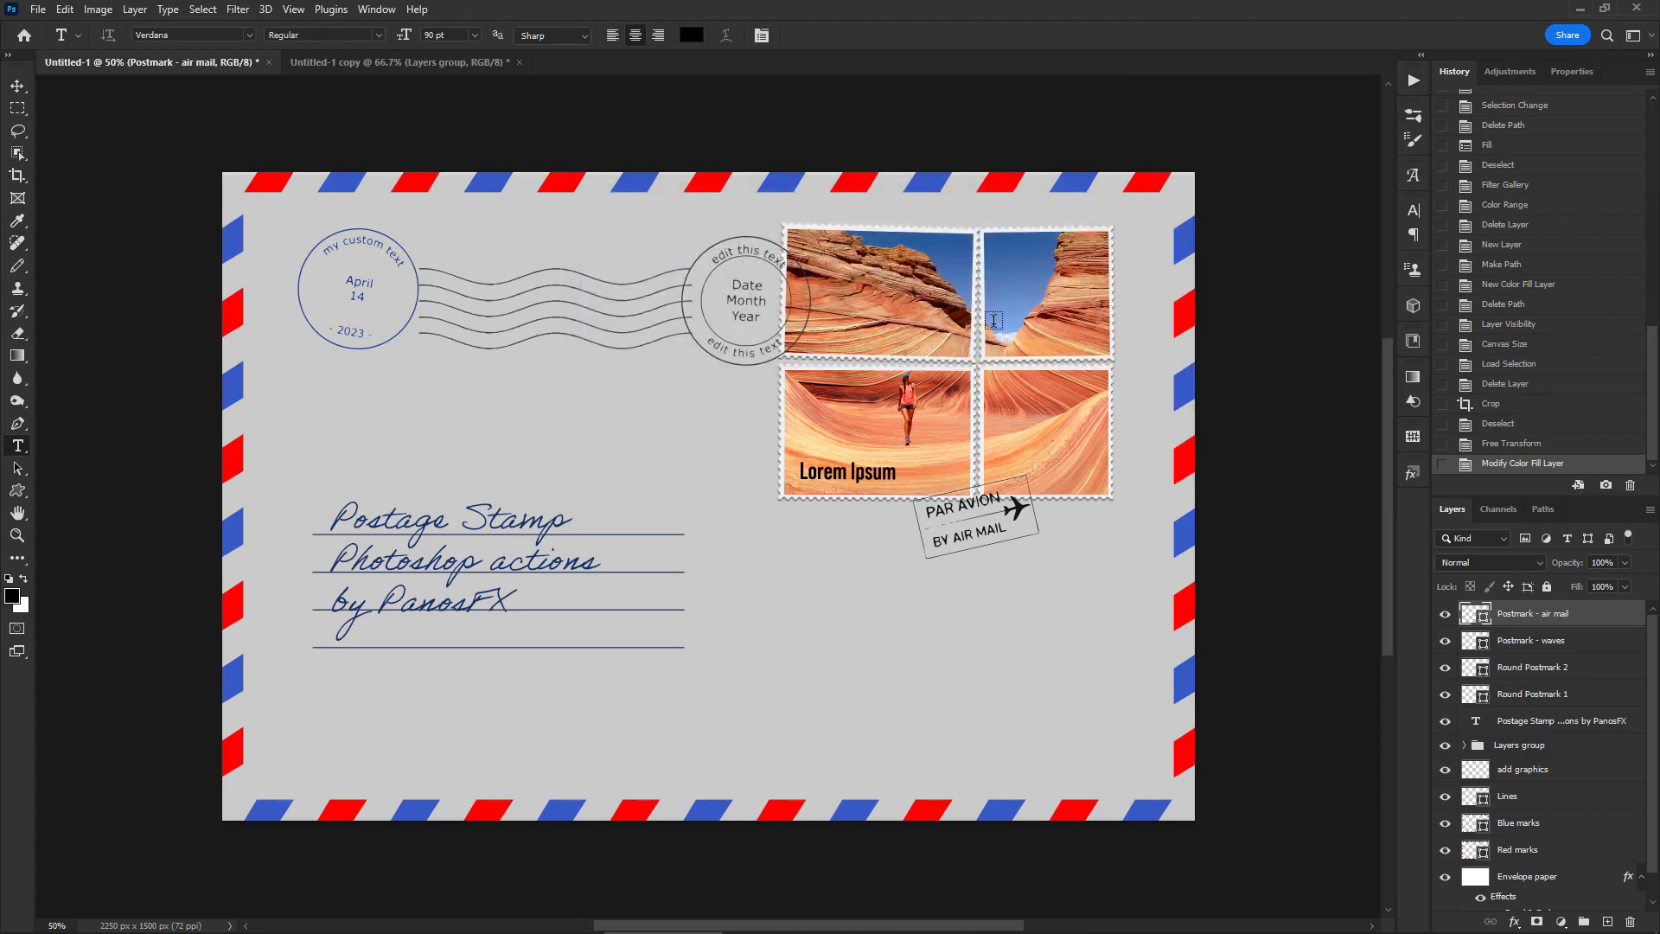